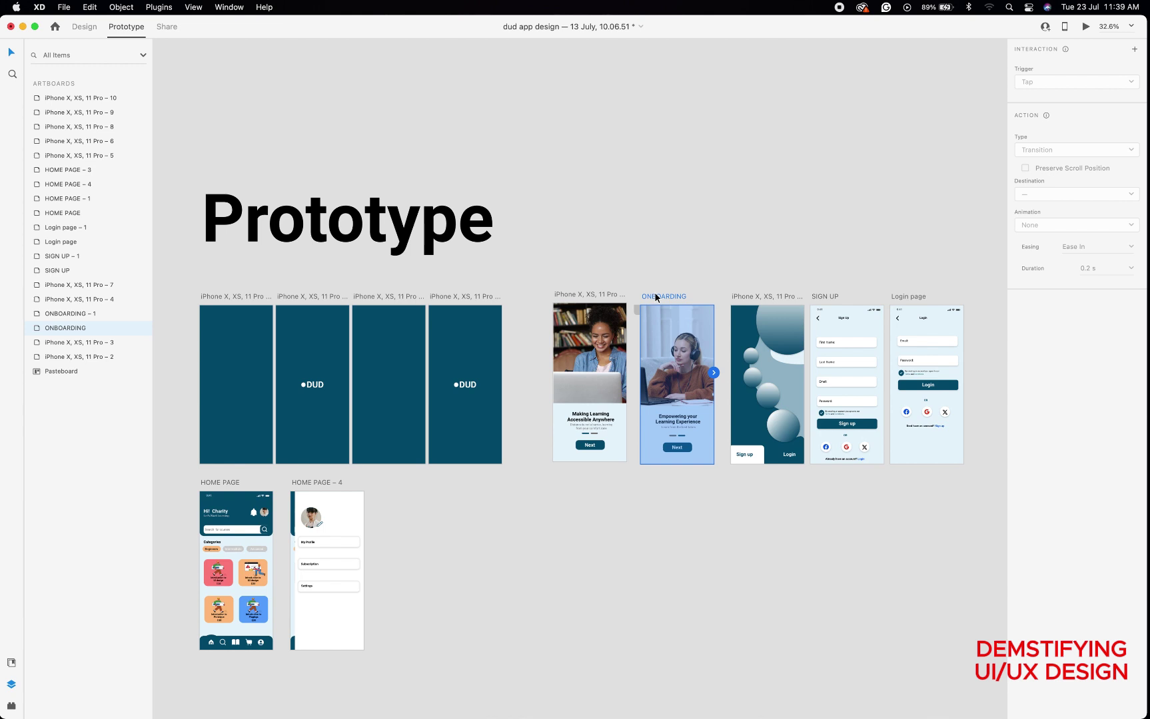
- Link the Next button on the ONBOARDING artboard to iPhone X, XS, 11 Pro – 4 with a Tap trigger and Auto-Animate
{"action": "left_click", "coordinate": [571, 293]}
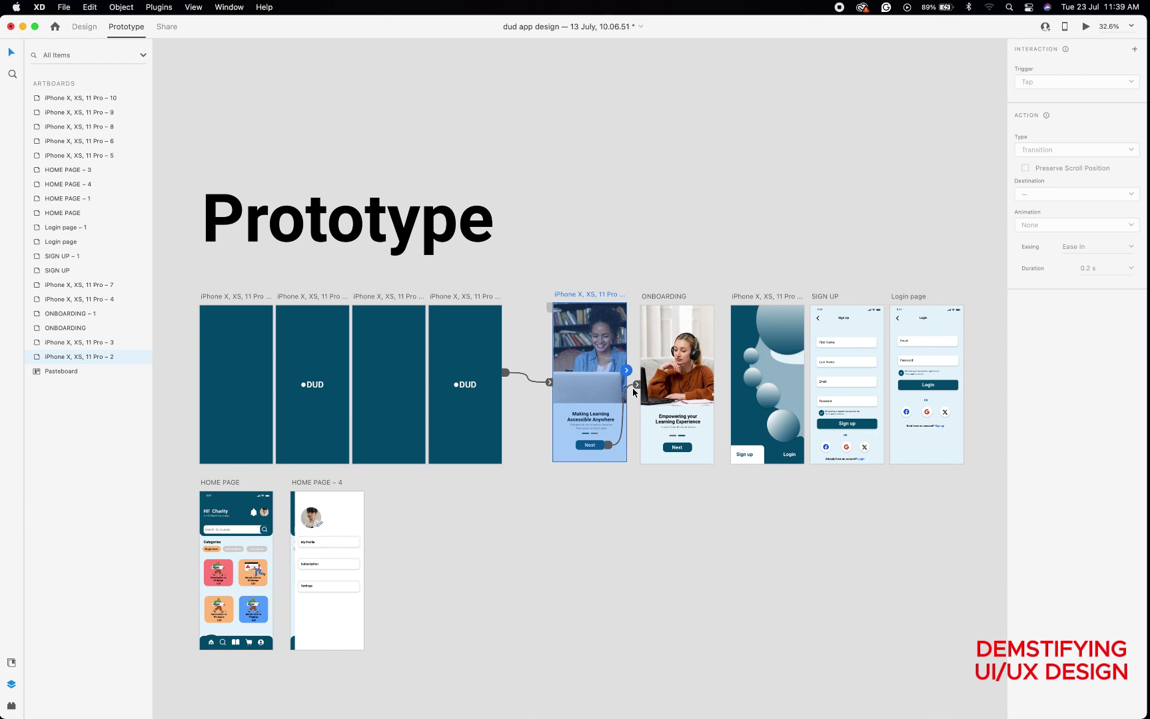
{"action": "scroll", "coordinate": [632, 388], "scroll_direction": "up", "scroll_amount": 5}
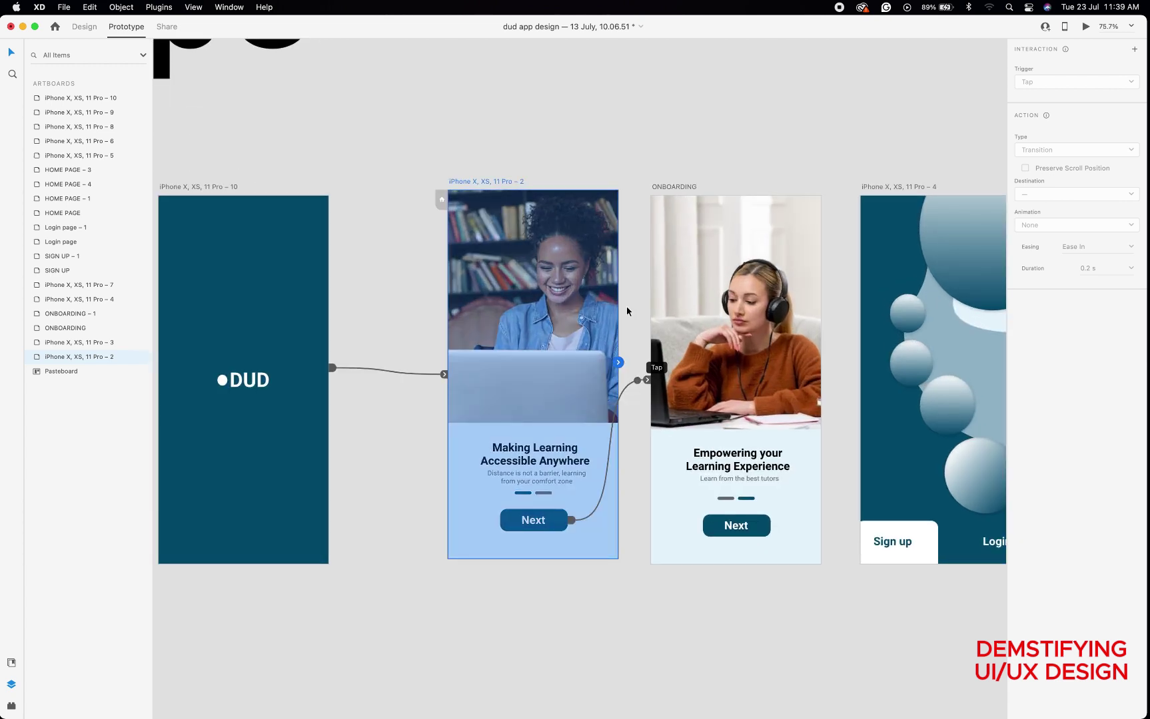
{"action": "scroll", "coordinate": [677, 202], "scroll_direction": "down", "scroll_amount": 3}
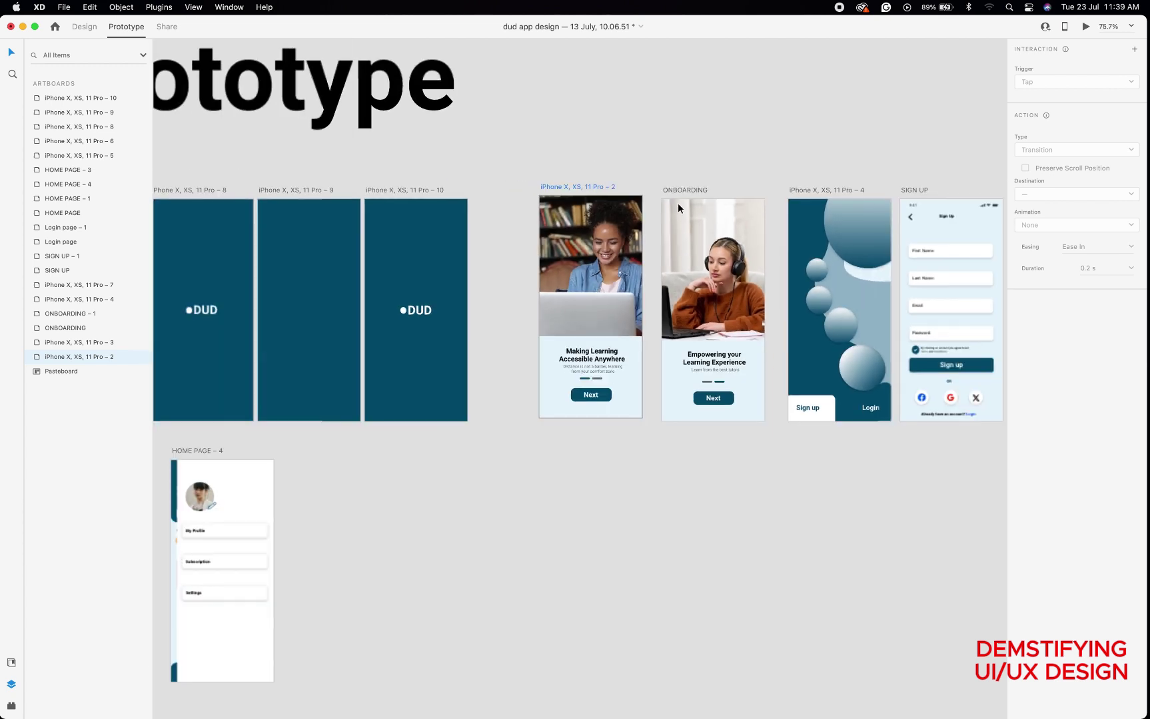
{"action": "scroll", "coordinate": [677, 201], "scroll_direction": "right", "scroll_amount": 5}
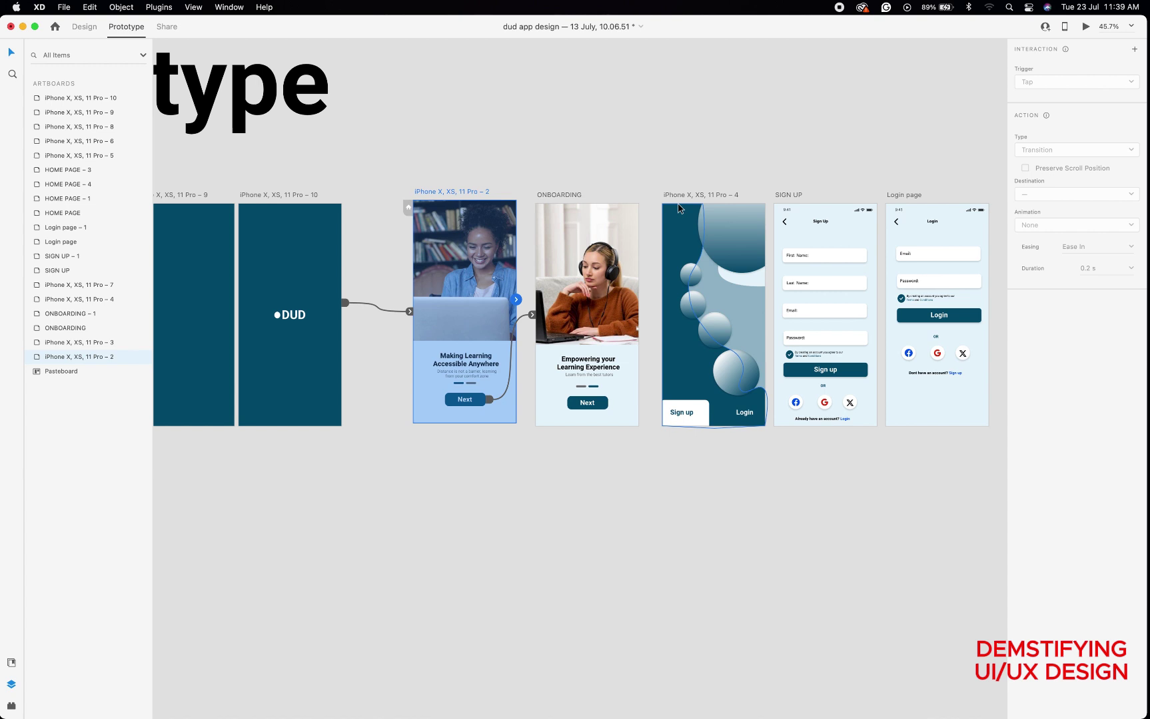
{"action": "scroll", "coordinate": [678, 209], "scroll_direction": "up", "scroll_amount": 3}
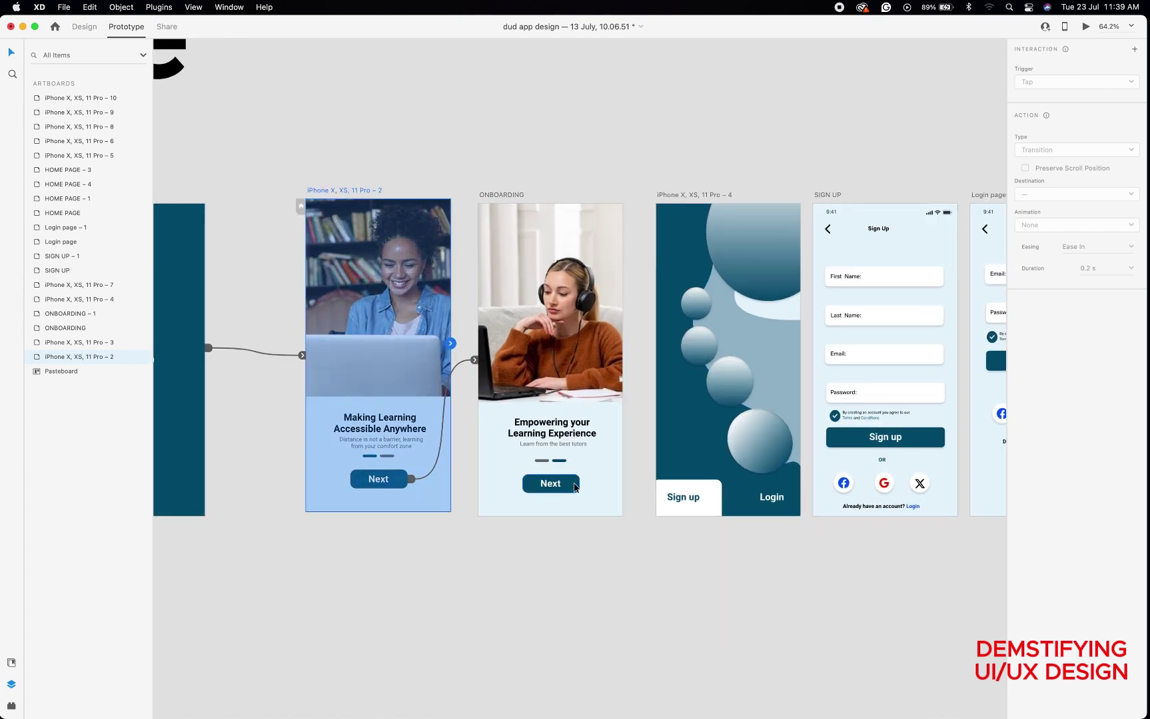
{"action": "left_click", "coordinate": [575, 488]}
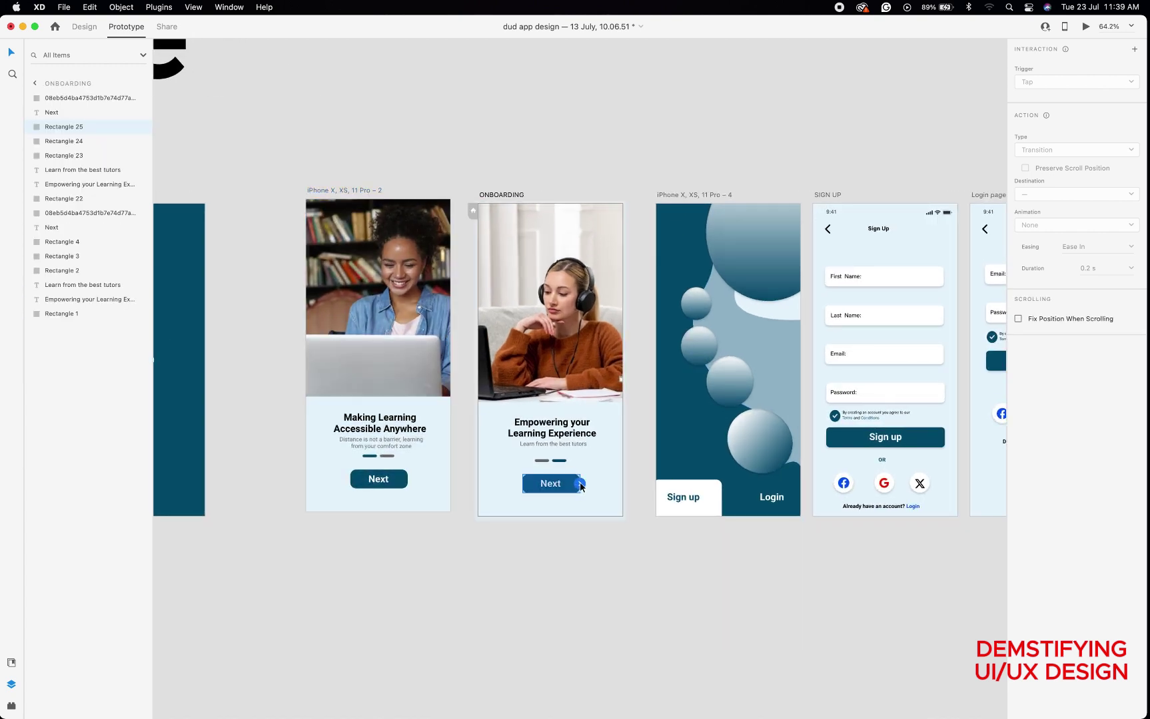
{"action": "left_click_drag", "start_coordinate": [579, 485], "coordinate": [706, 346]}
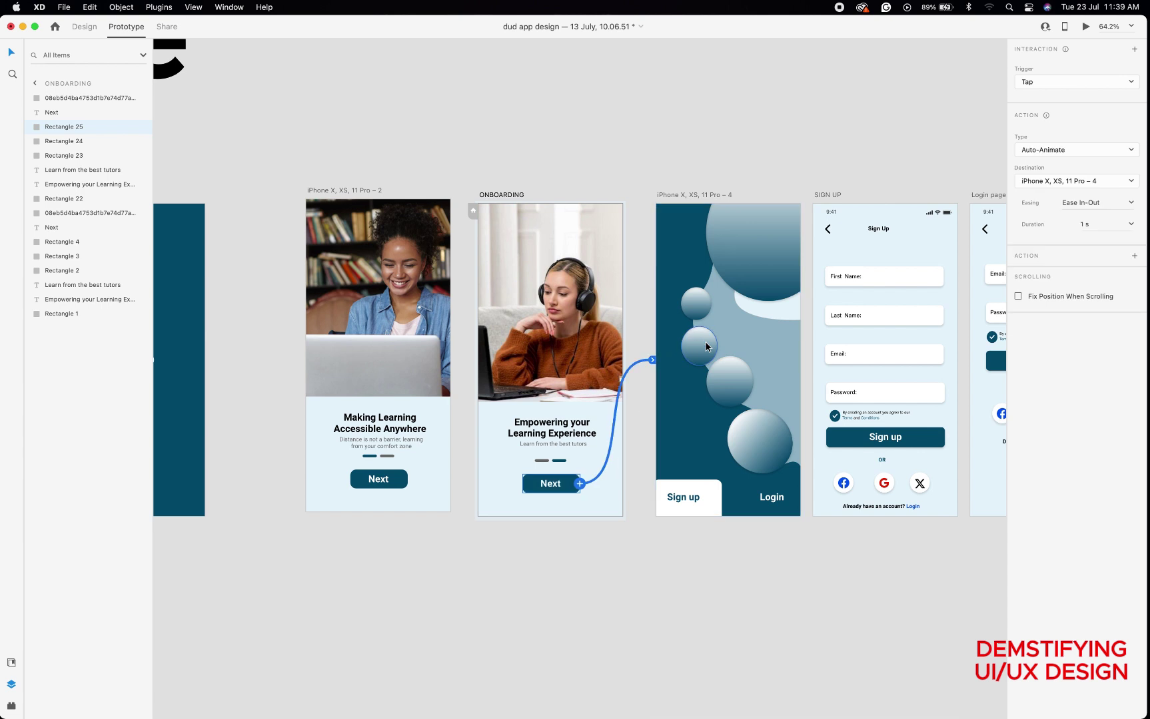
{"action": "left_click", "coordinate": [1129, 85]}
{"action": "left_click", "coordinate": [1130, 86]}
- Preview the ONBOARDING artboard and test its Next button, closing the preview when done
{"action": "left_click", "coordinate": [1085, 26]}
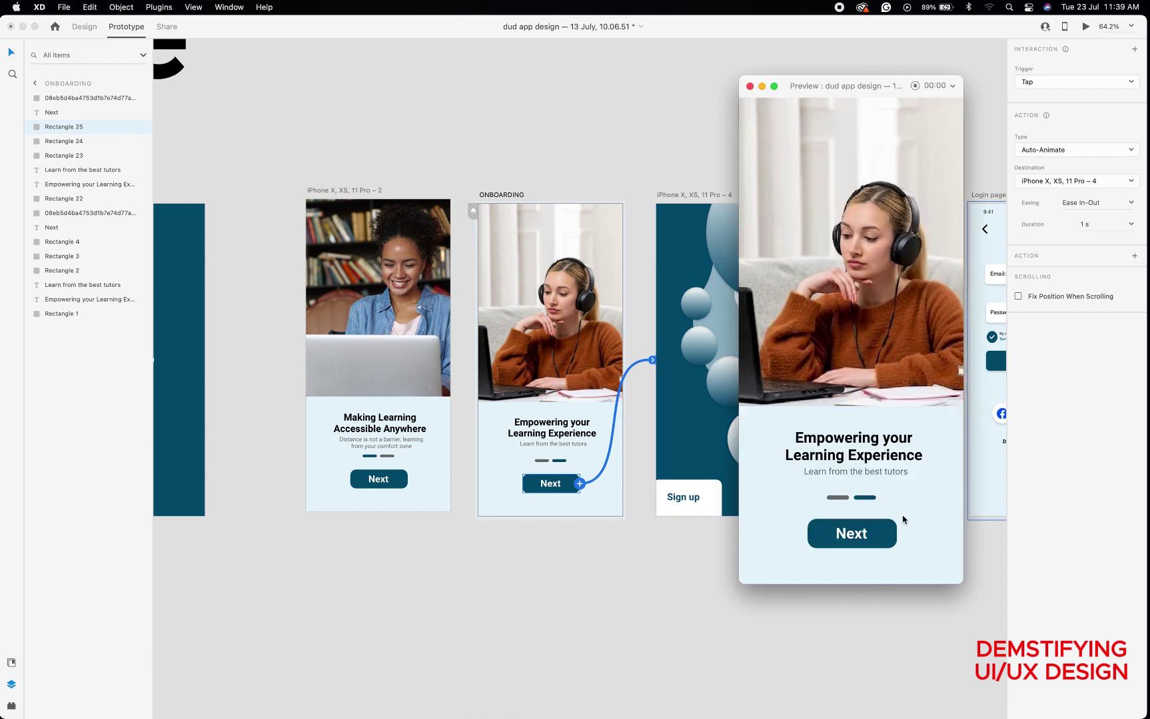
{"action": "left_click", "coordinate": [848, 537]}
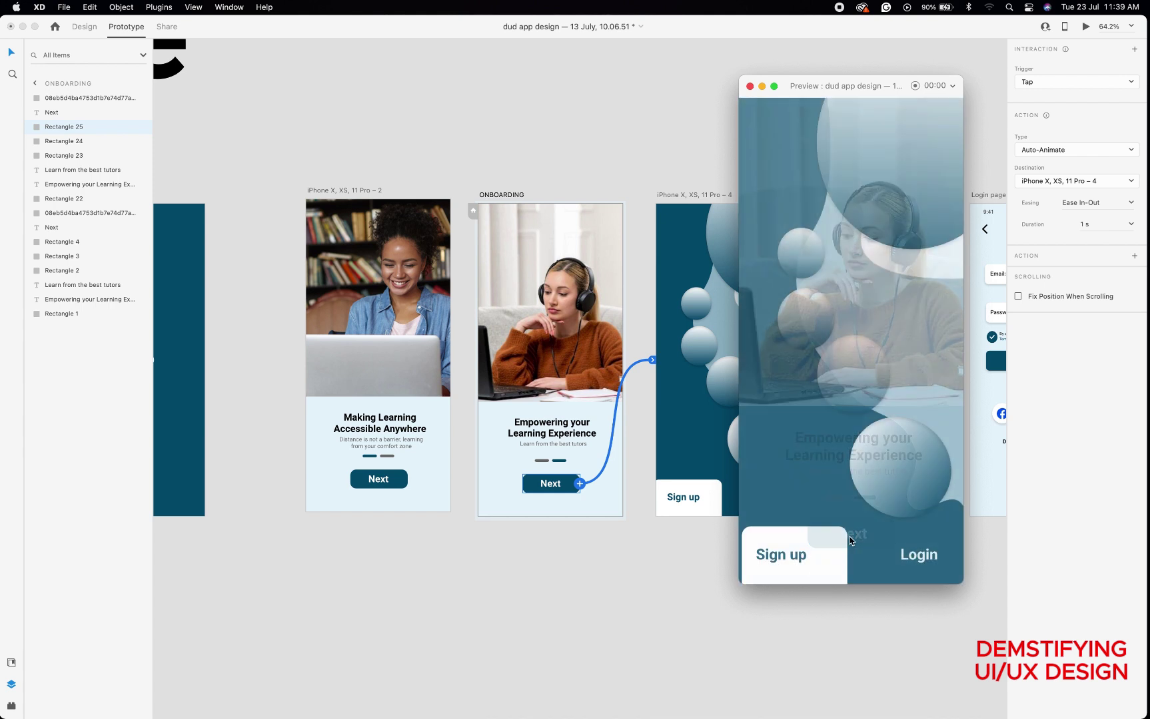
{"action": "left_click", "coordinate": [750, 86]}
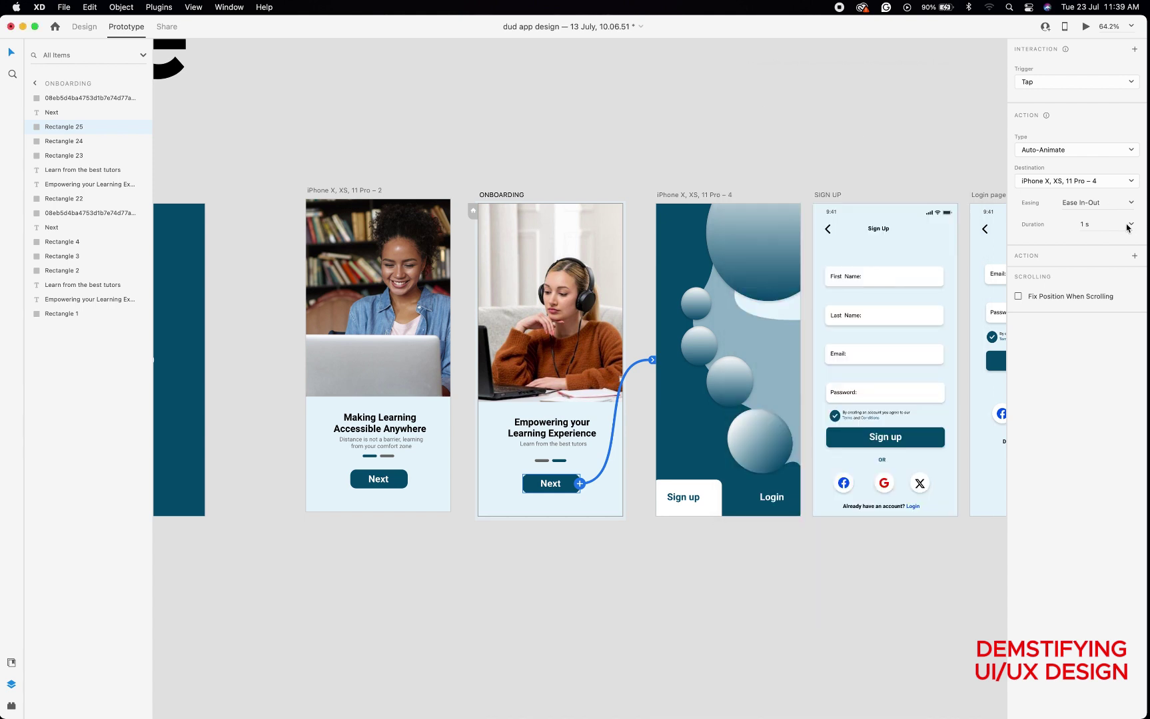
- Set the duration of the ONBOARDING Next button's transition to 0.5 s and test it in the preview
{"action": "left_click", "coordinate": [1095, 226]}
{"action": "type", "text": "0.256"}
{"action": "key", "text": "Return"}
{"action": "left_click", "coordinate": [1085, 27]}
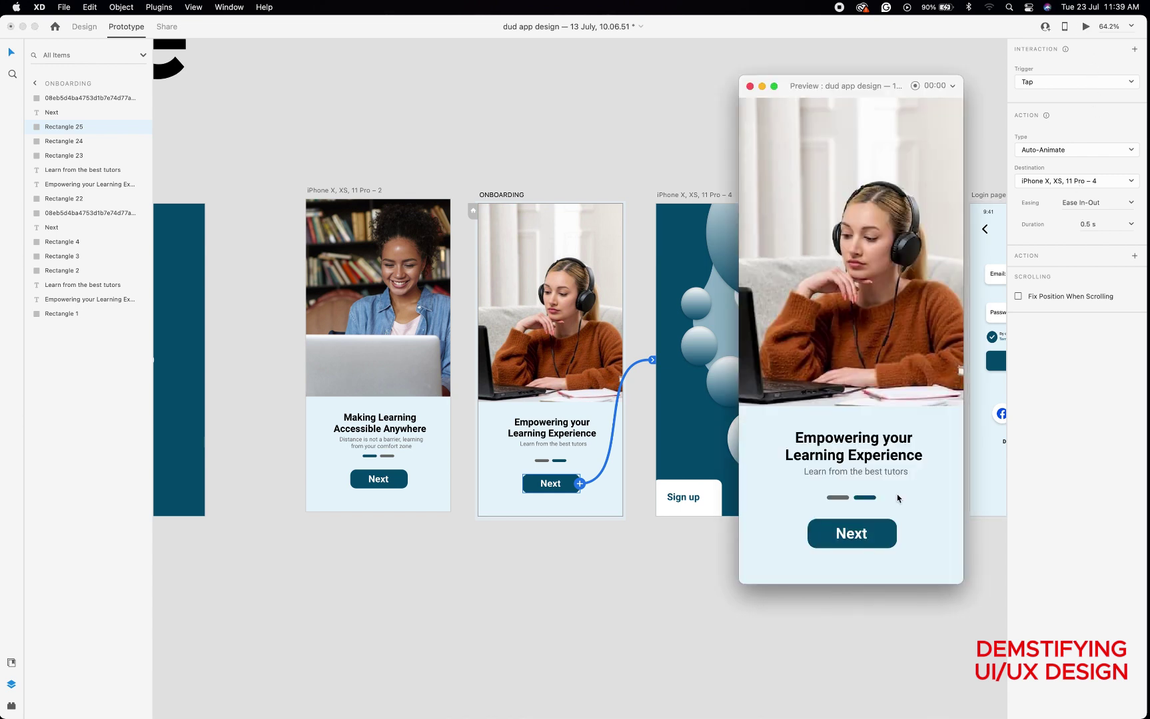
{"action": "left_click", "coordinate": [856, 536]}
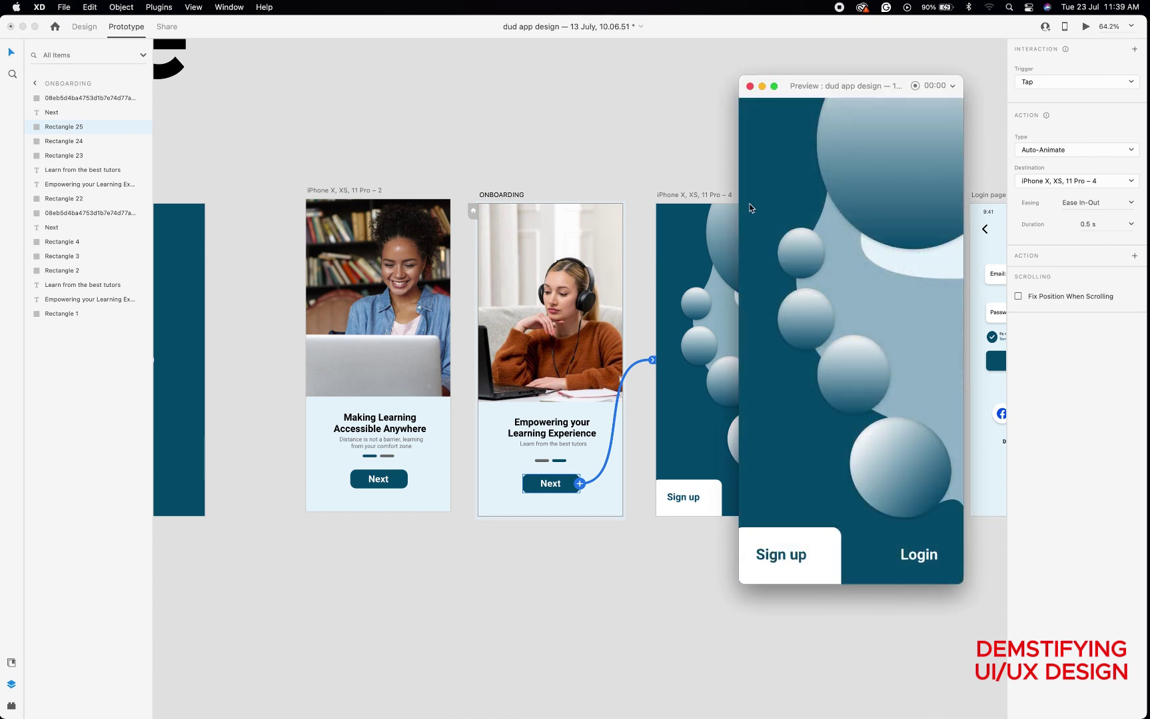
{"action": "left_click", "coordinate": [748, 86]}
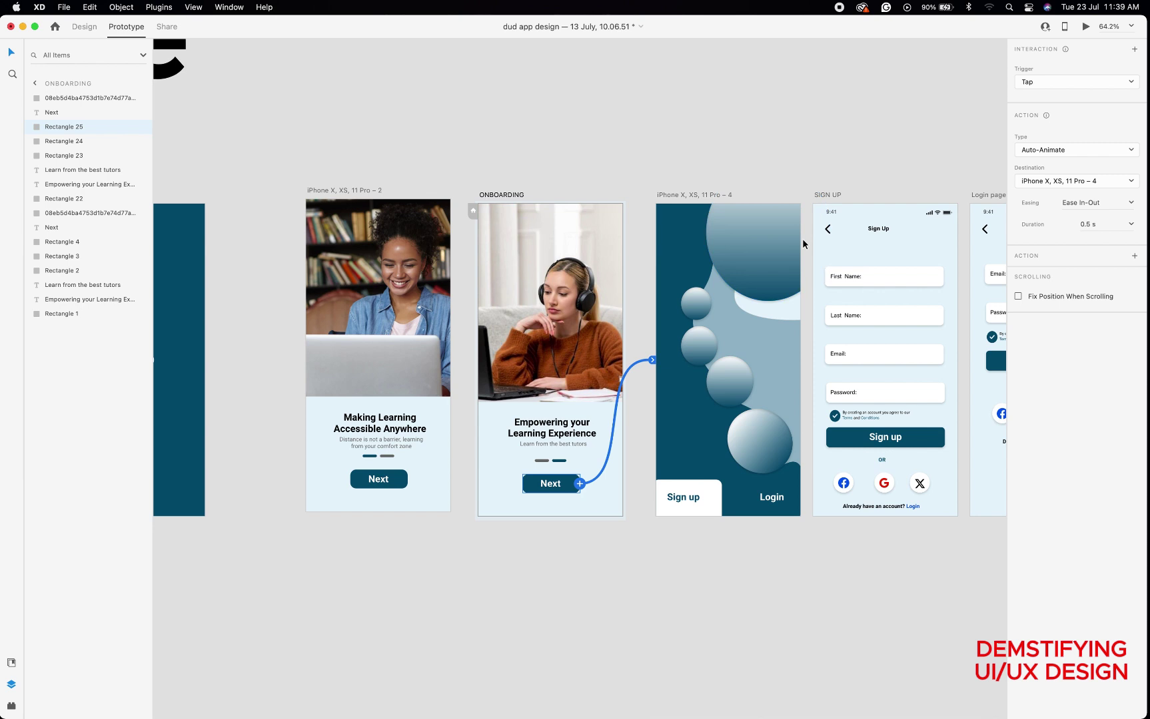
- Link the Sign up text on iPhone X, XS, 11 Pro – 4 to the SIGN UP artboard and test it in the preview
{"action": "scroll", "coordinate": [803, 242], "scroll_direction": "right", "scroll_amount": 3}
{"action": "scroll", "coordinate": [801, 238], "scroll_direction": "right", "scroll_amount": 3}
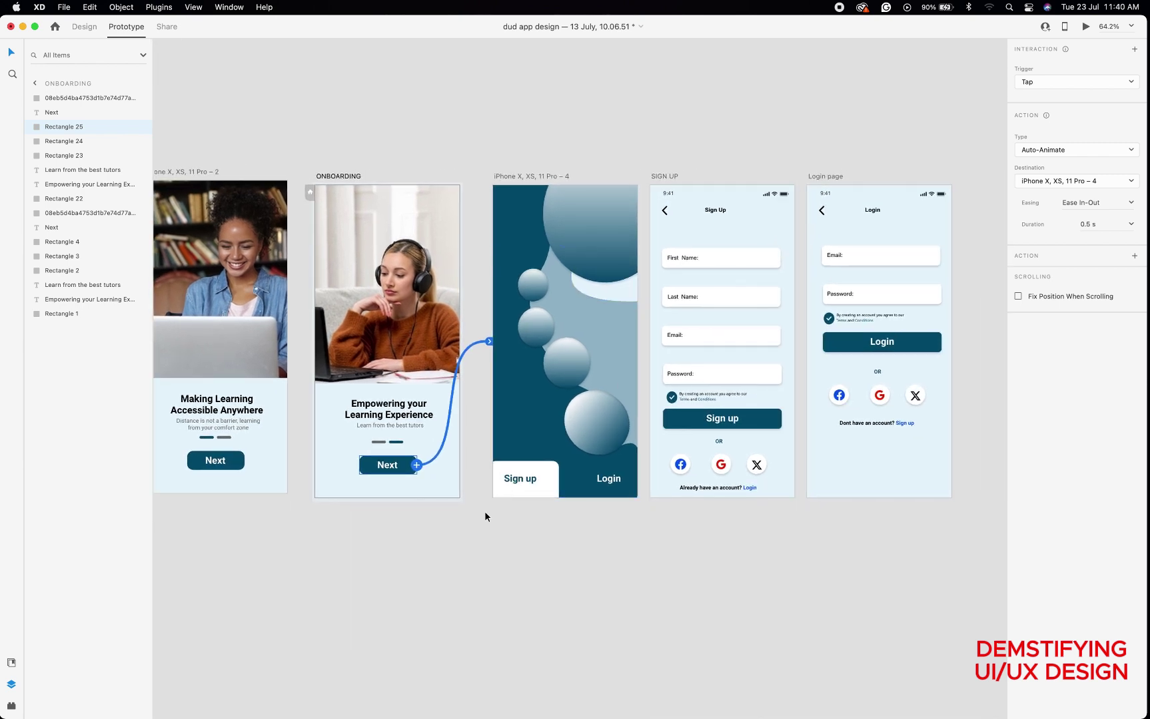
{"action": "left_click", "coordinate": [534, 480]}
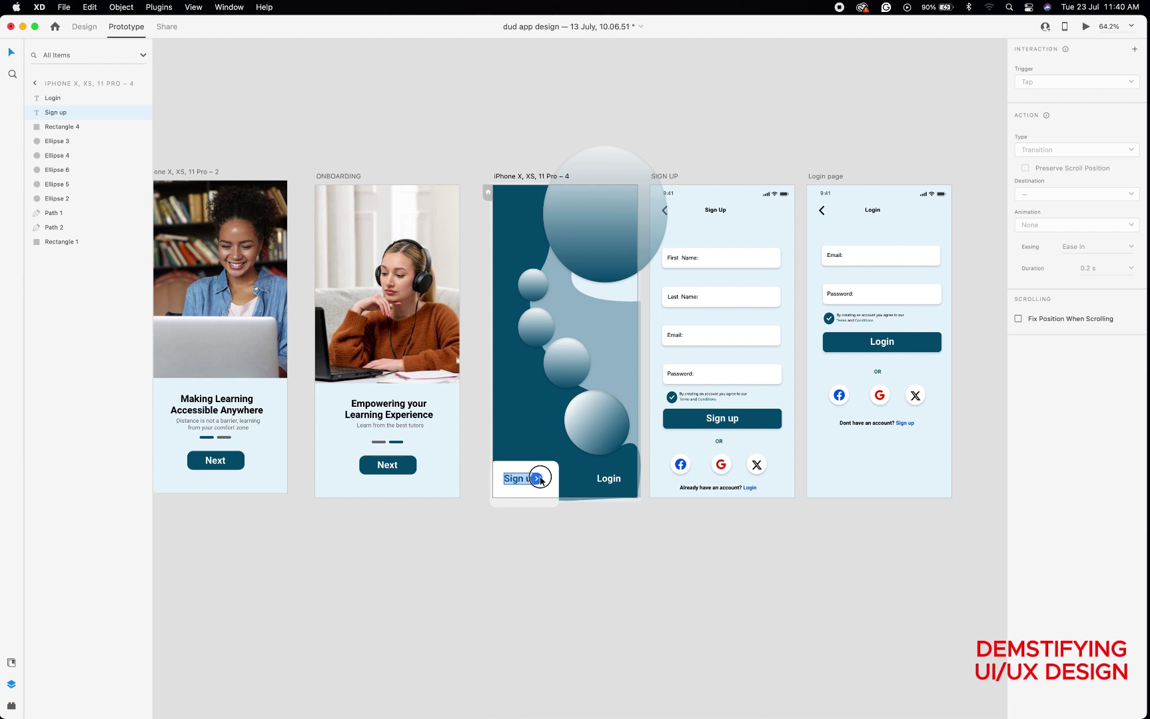
{"action": "left_click_drag", "start_coordinate": [540, 483], "coordinate": [691, 301]}
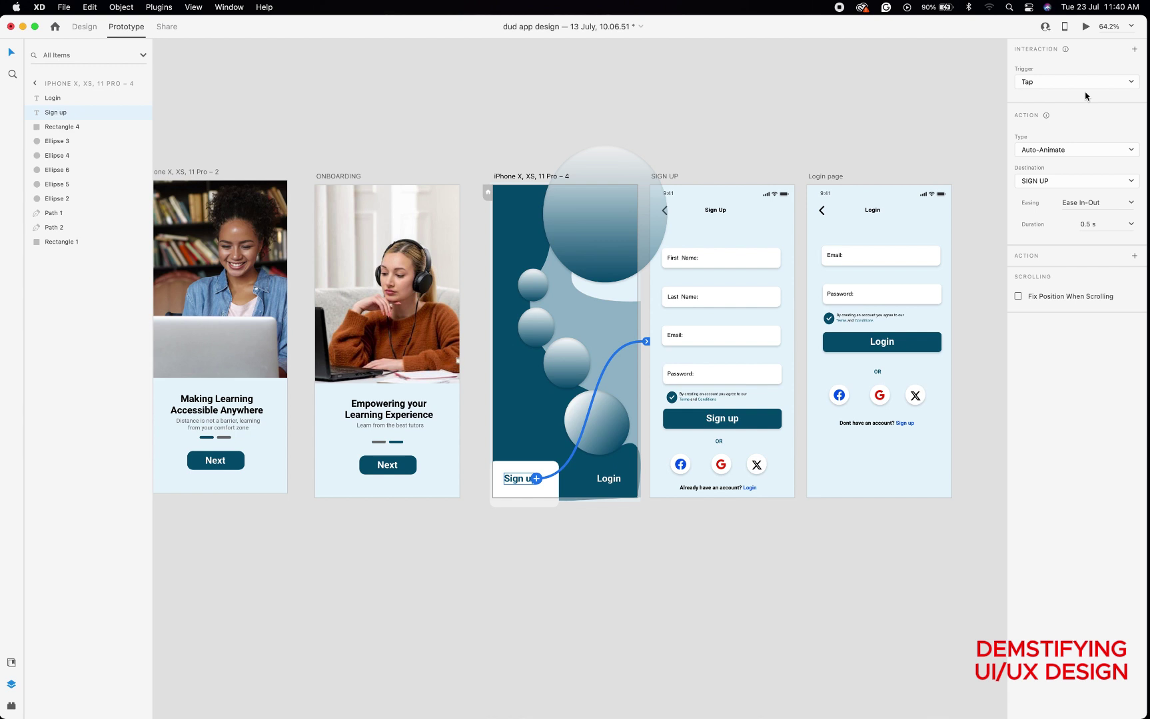
{"action": "left_click", "coordinate": [1084, 27]}
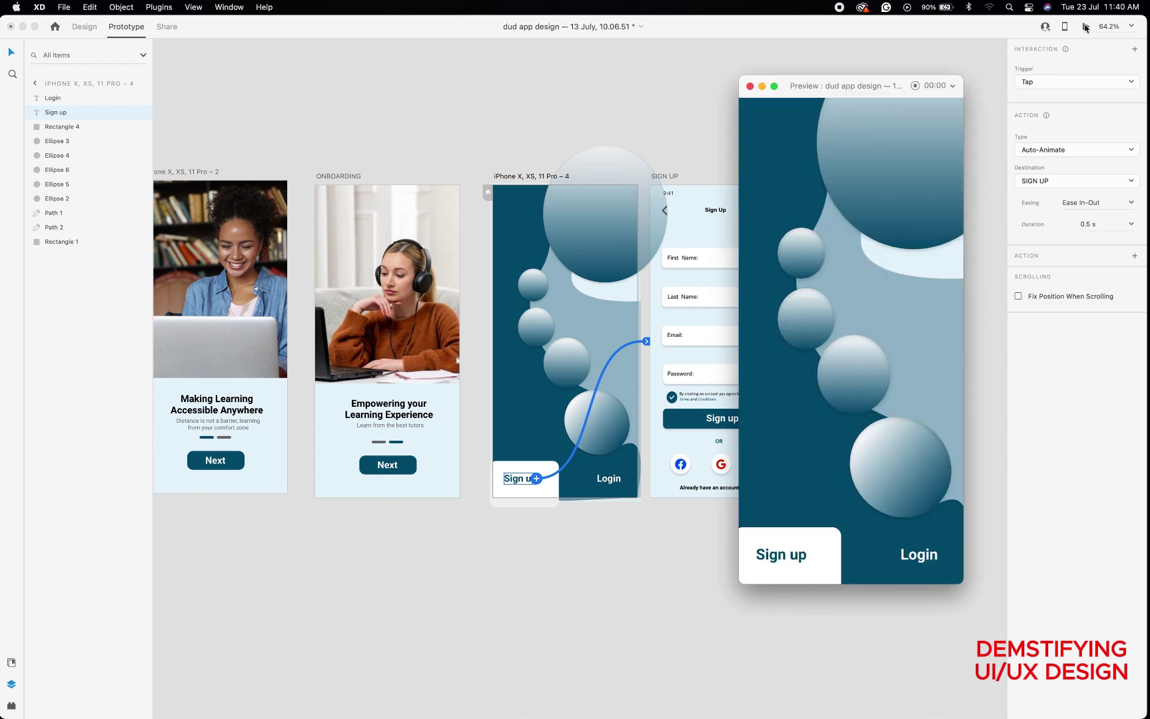
{"action": "left_click", "coordinate": [777, 556]}
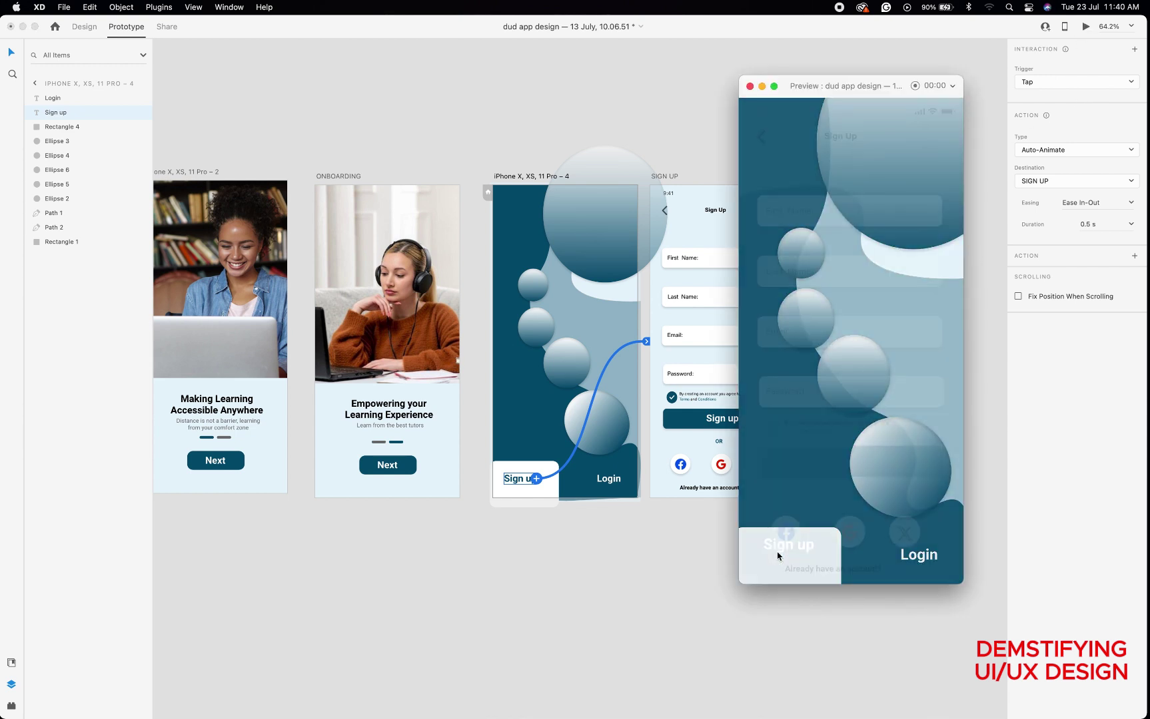
{"action": "left_click", "coordinate": [749, 87]}
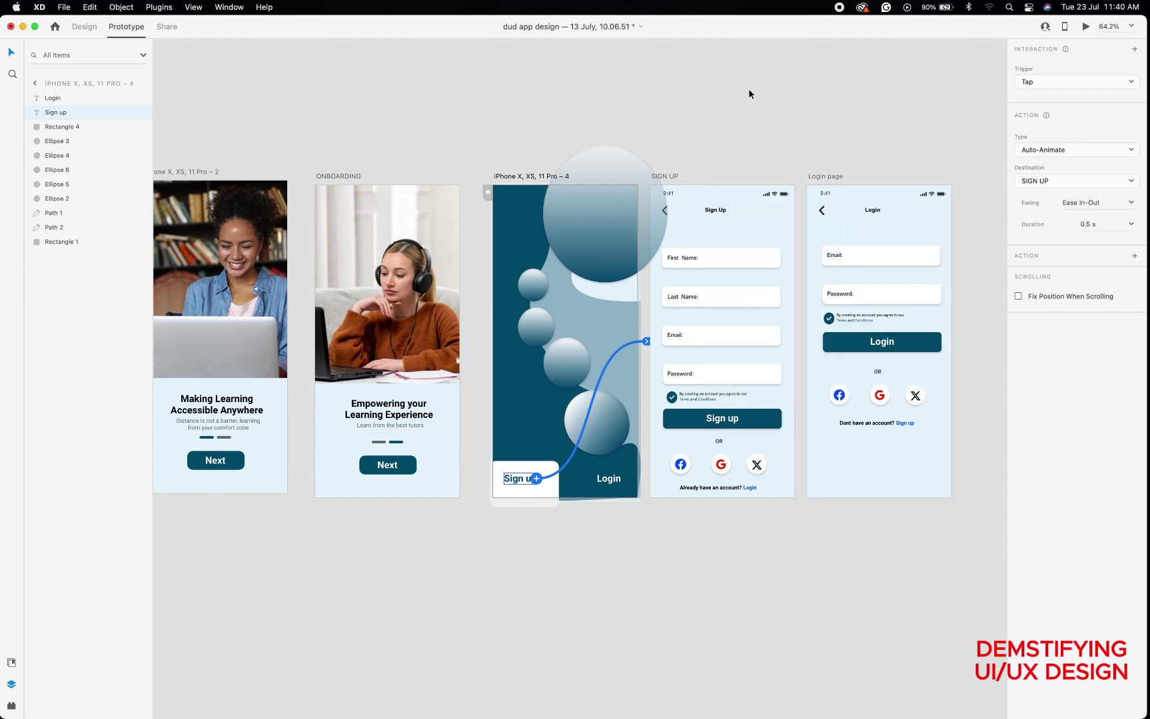
- Link the Login text on iPhone X, XS, 11 Pro – 4 to the Login page artboard, then clear the selection
{"action": "left_click", "coordinate": [609, 480]}
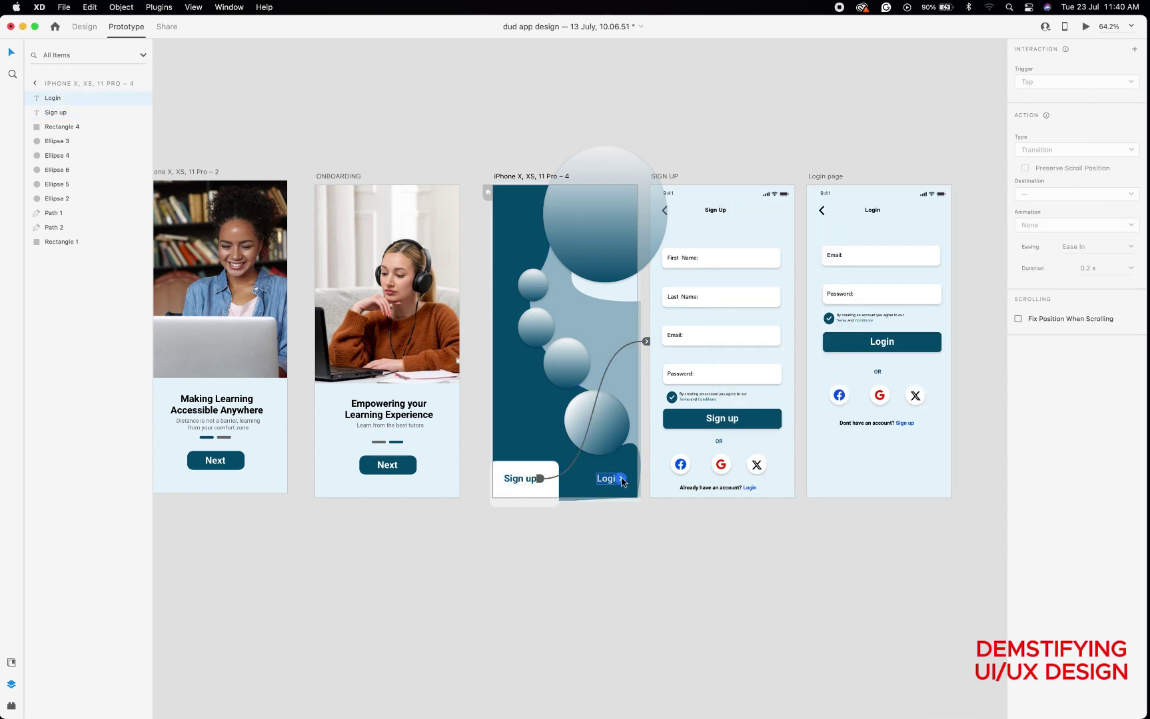
{"action": "left_click_drag", "start_coordinate": [620, 478], "coordinate": [835, 319]}
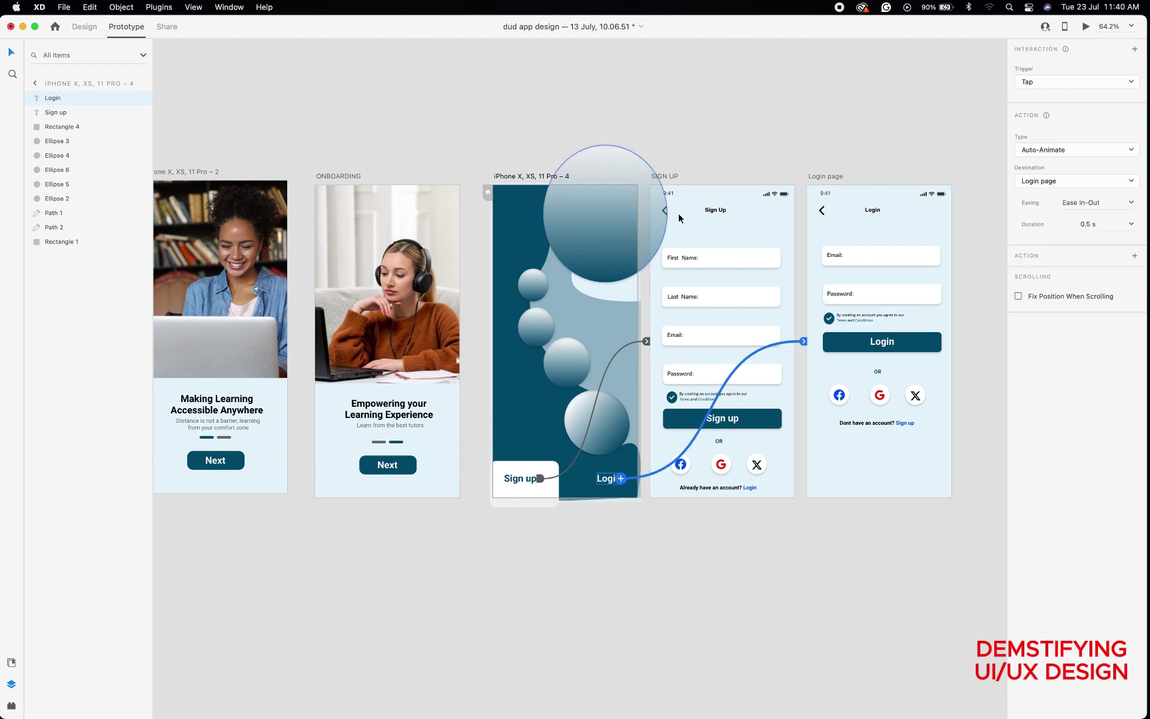
{"action": "left_click", "coordinate": [670, 176]}
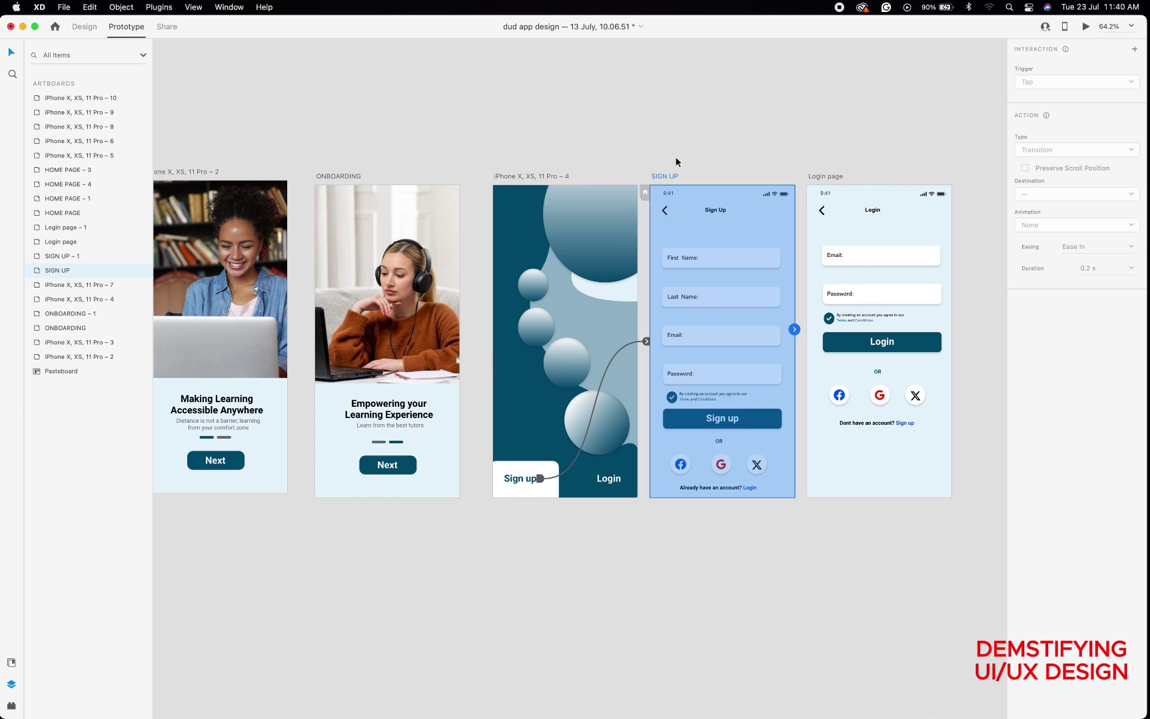
{"action": "left_click", "coordinate": [676, 162]}
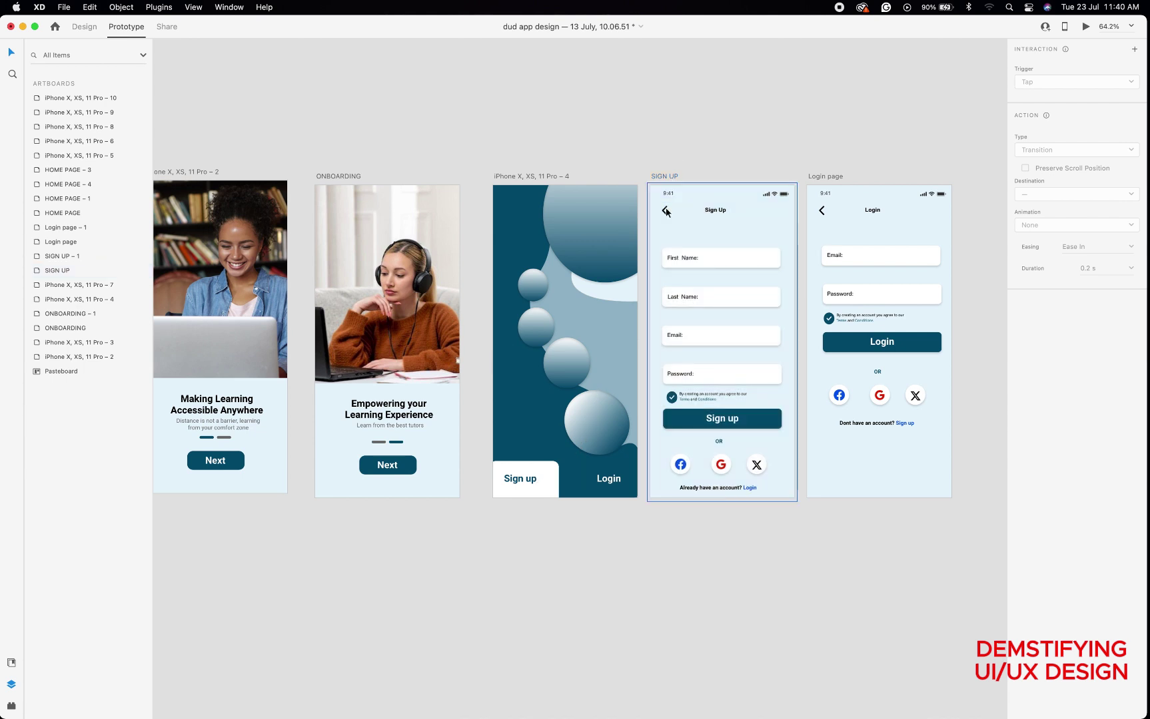
- Link the back arrow on the SIGN UP artboard to iPhone X, XS, 11 Pro – 4
{"action": "scroll", "coordinate": [666, 212], "scroll_direction": "up", "scroll_amount": 5}
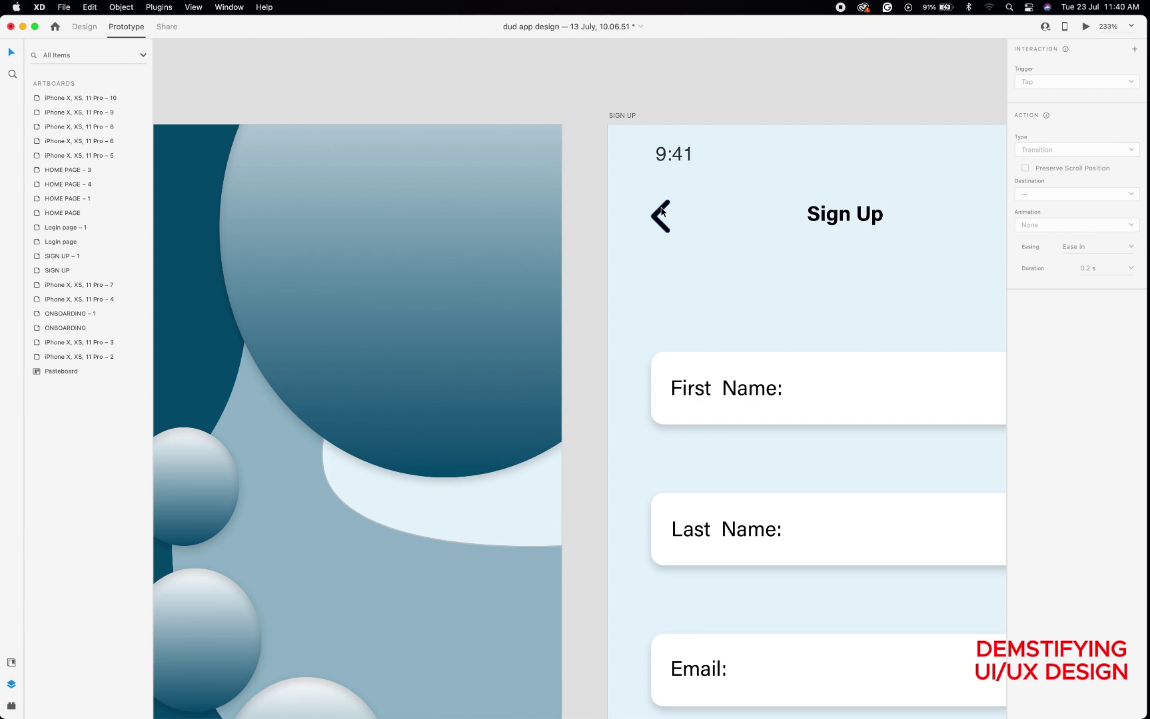
{"action": "scroll", "coordinate": [662, 212], "scroll_direction": "down", "scroll_amount": 4}
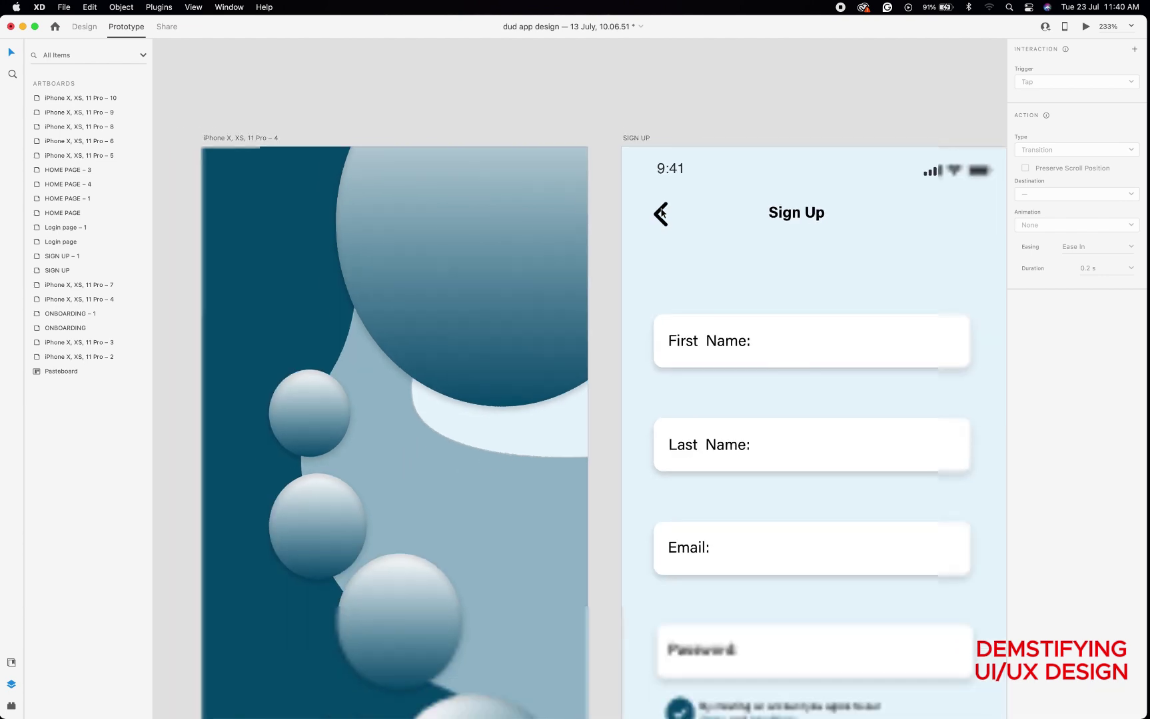
{"action": "scroll", "coordinate": [662, 212], "scroll_direction": "down", "scroll_amount": 3}
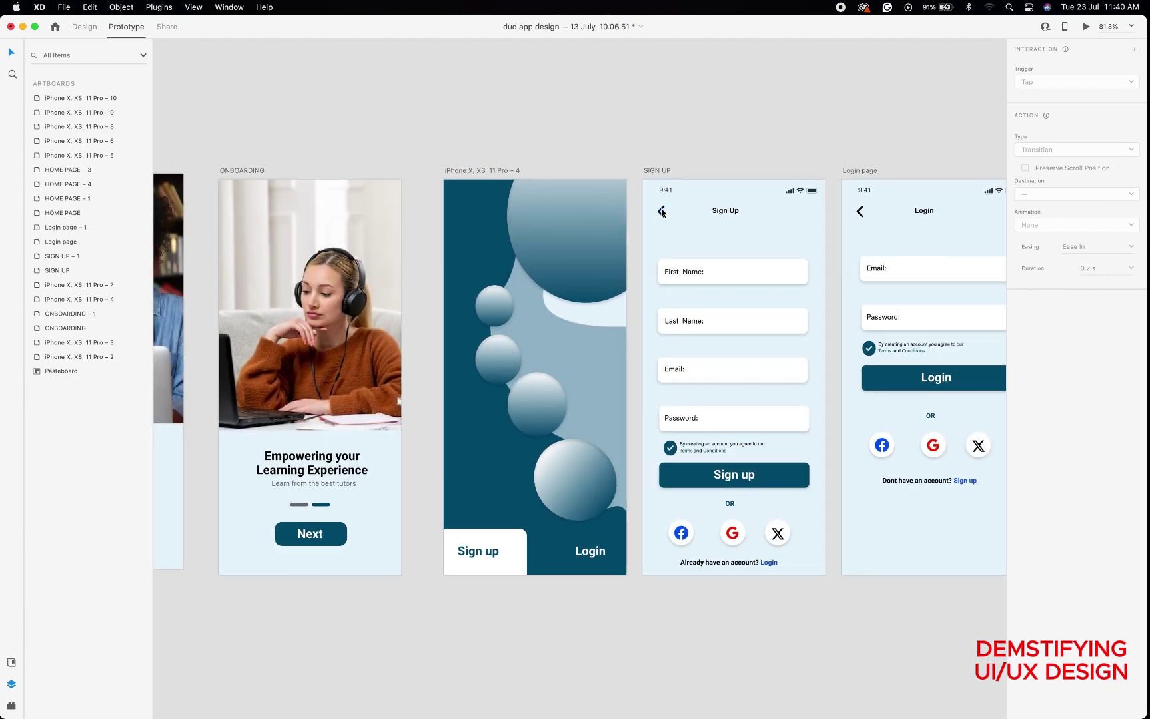
{"action": "left_click", "coordinate": [661, 212]}
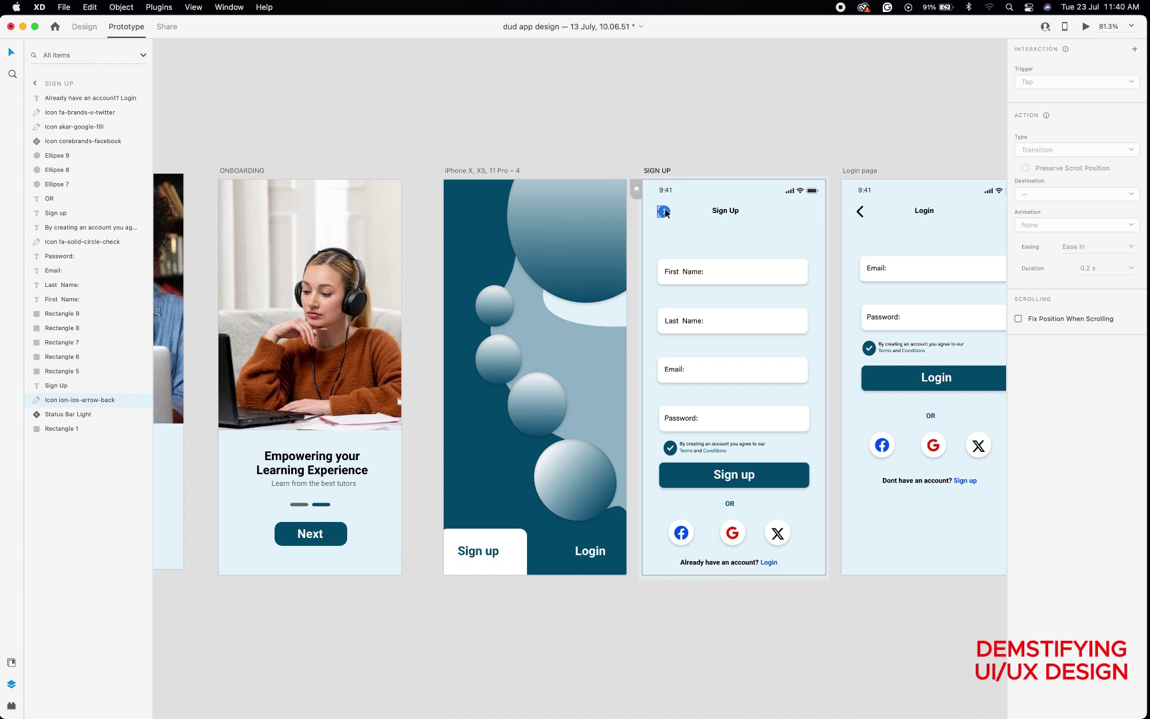
{"action": "left_click_drag", "start_coordinate": [664, 213], "coordinate": [545, 349]}
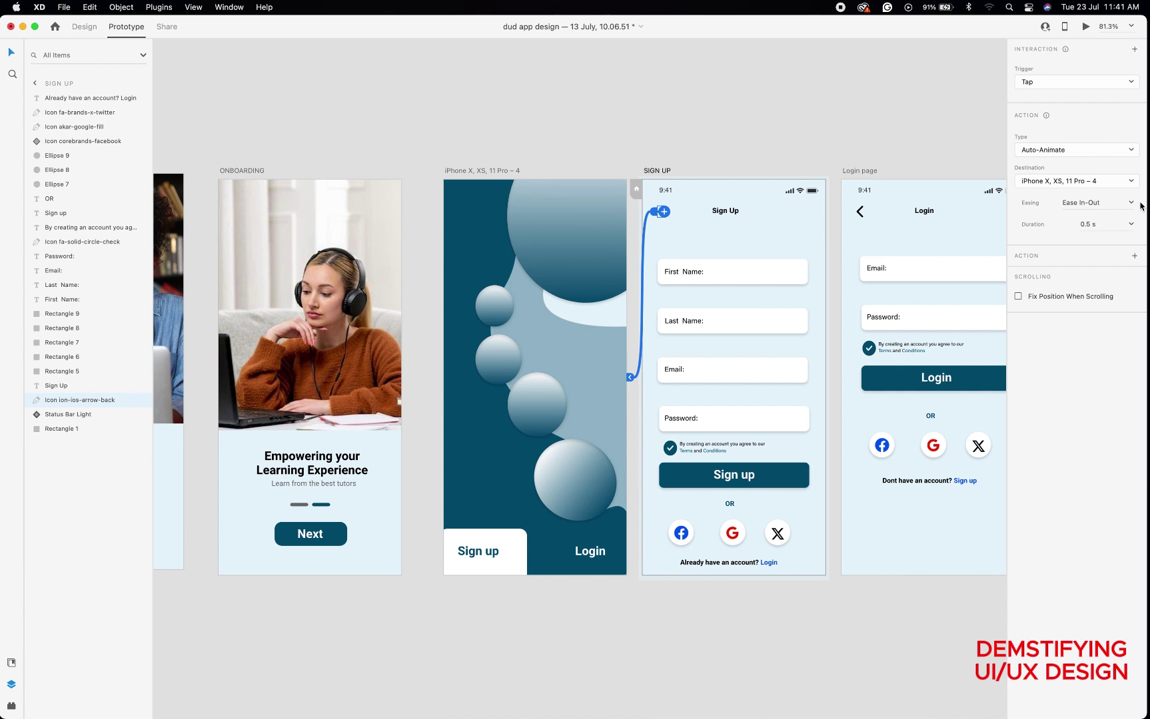
- Change the SIGN UP back arrow's action to a Transition with Slide Left animation and test it in the preview
{"action": "left_click", "coordinate": [1131, 150]}
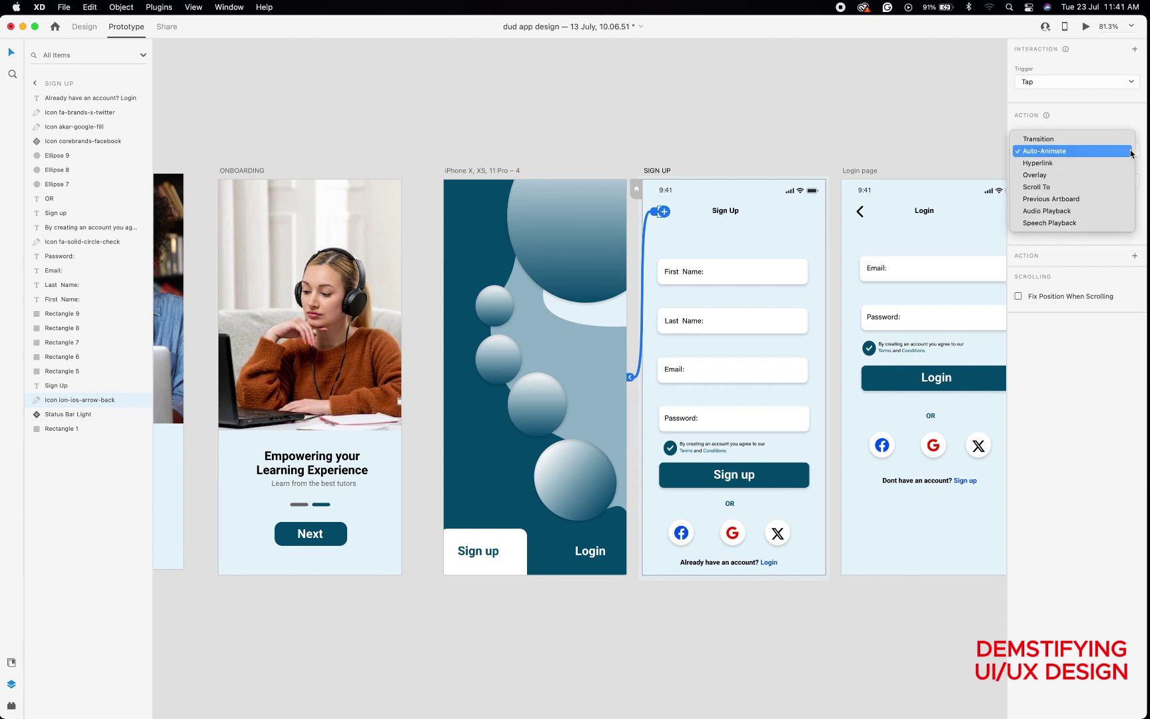
{"action": "left_click", "coordinate": [1092, 140]}
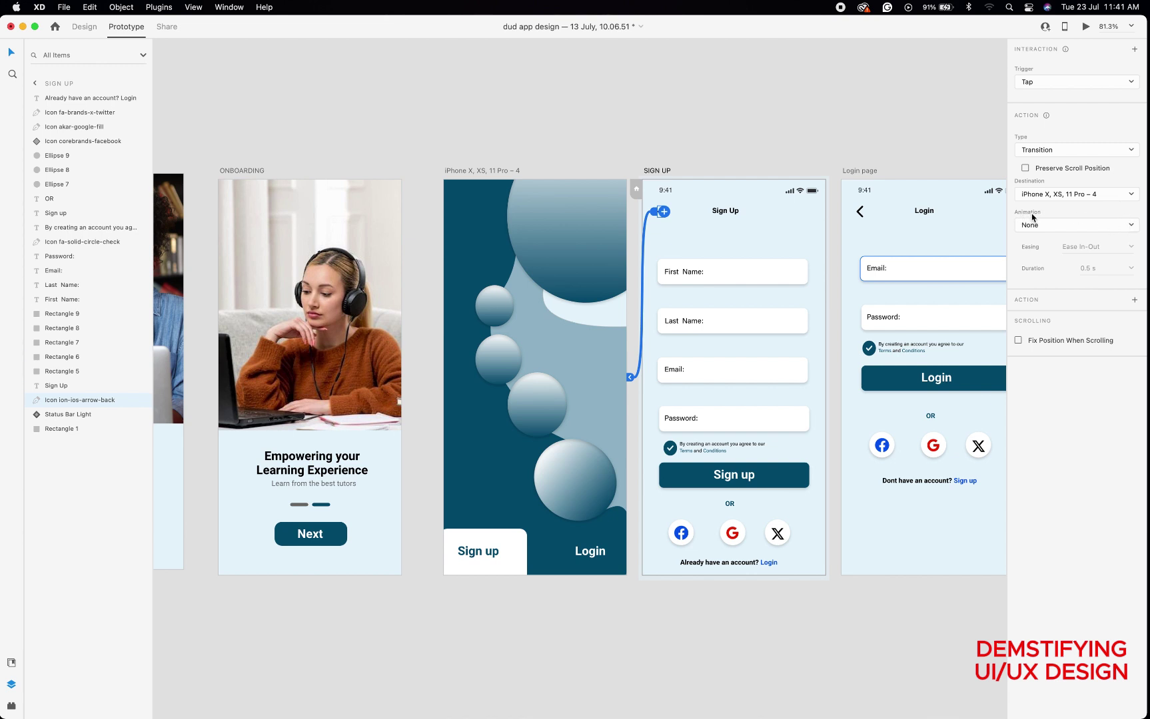
{"action": "left_click", "coordinate": [1131, 226]}
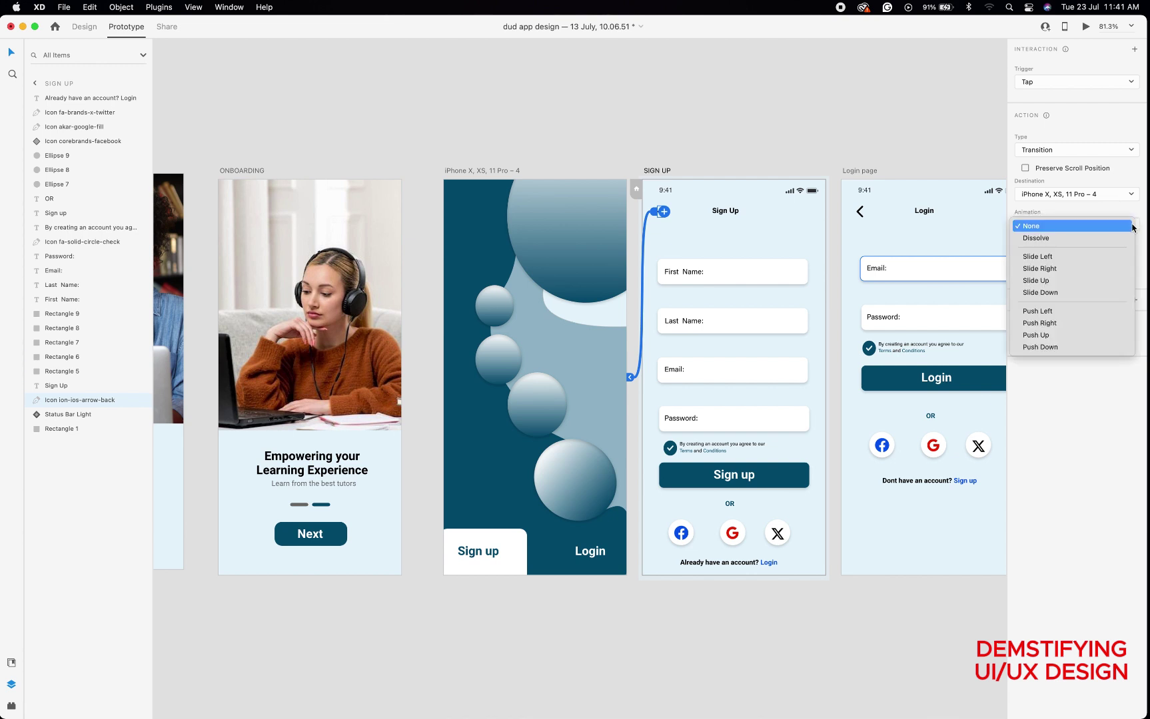
{"action": "left_click", "coordinate": [1068, 257]}
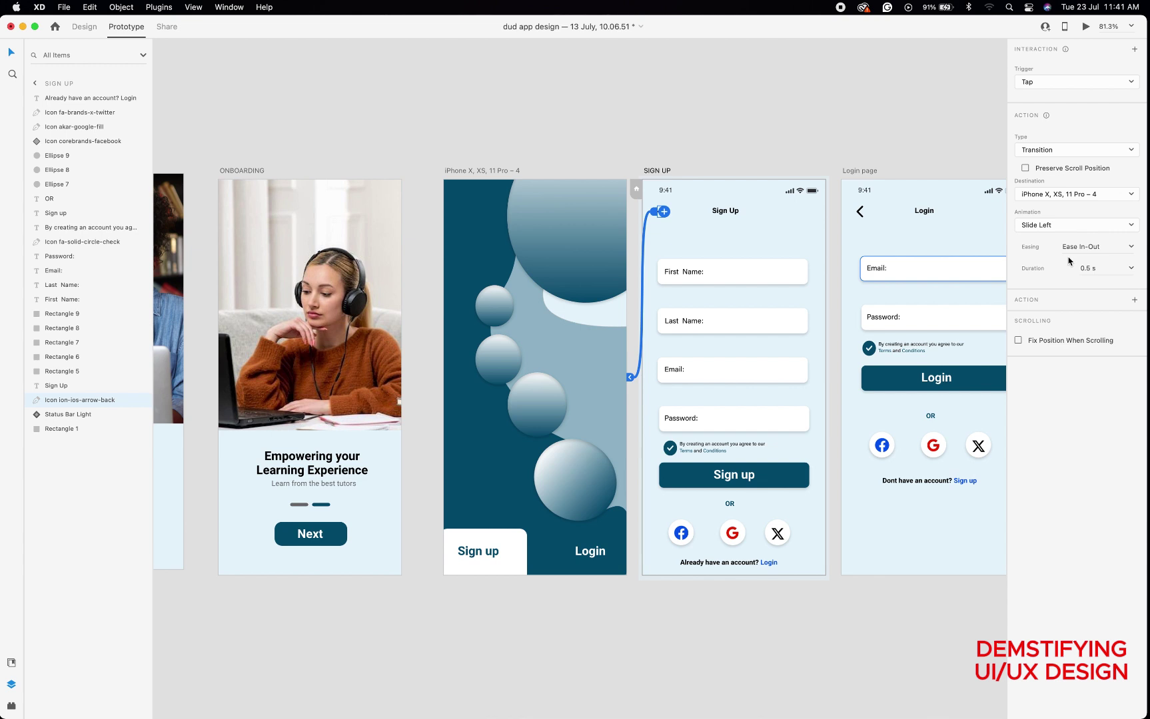
{"action": "left_click", "coordinate": [1084, 27]}
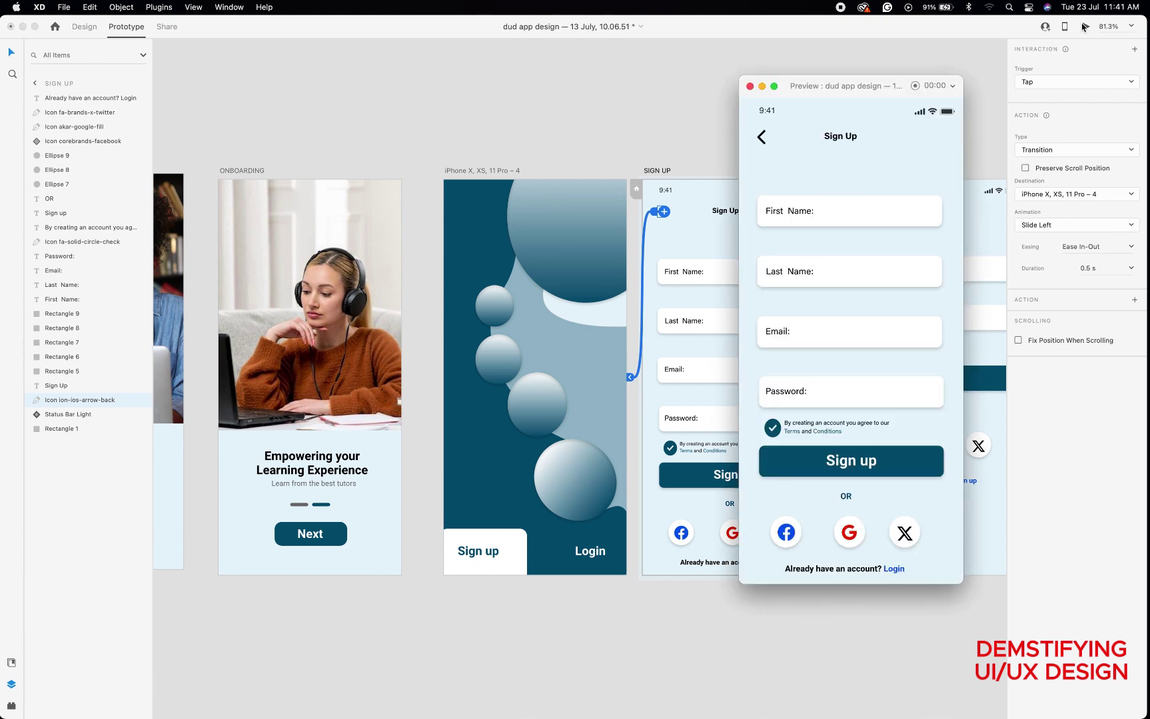
{"action": "left_click", "coordinate": [761, 140]}
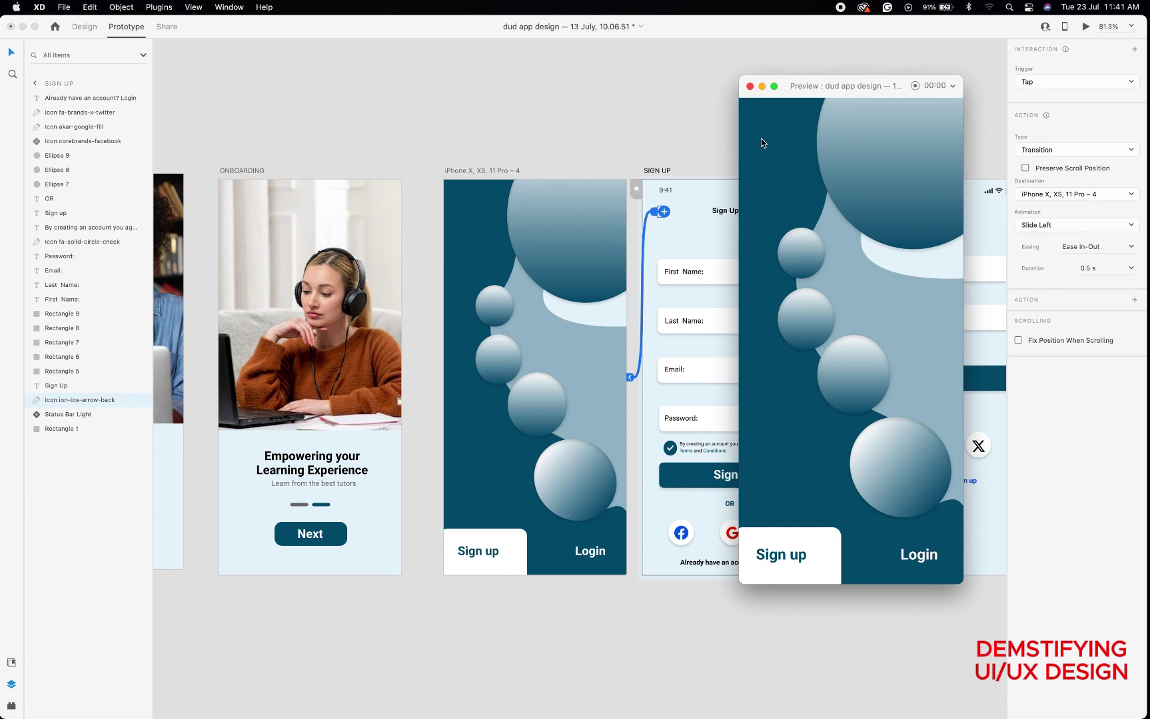
{"action": "left_click", "coordinate": [749, 86]}
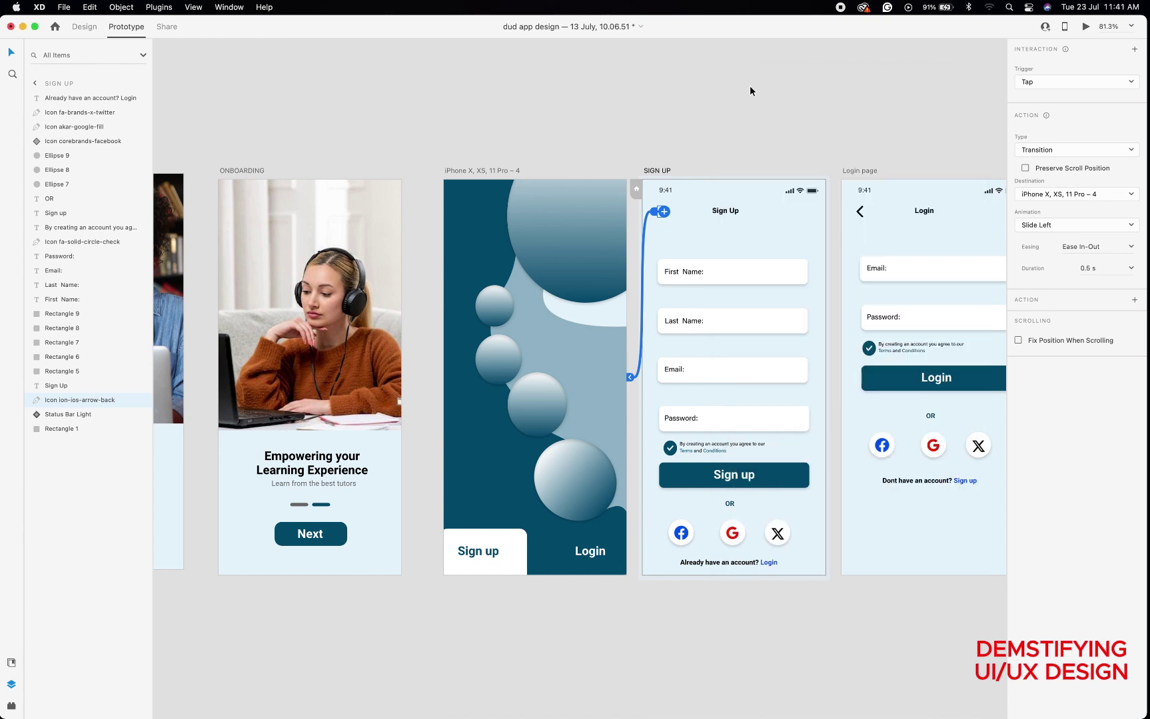
- Link the "Already have an account? Login" text on the SIGN UP artboard to the Login page artboard with an Auto-Animate action
{"action": "left_click", "coordinate": [466, 172]}
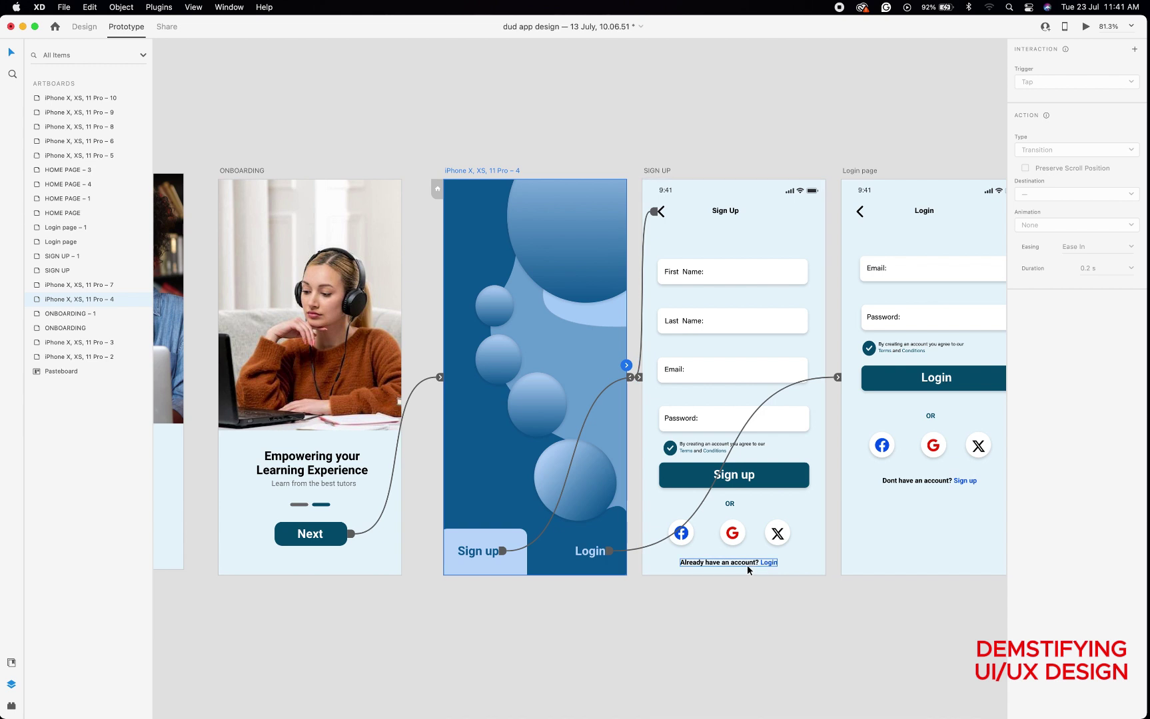
{"action": "left_click", "coordinate": [769, 563]}
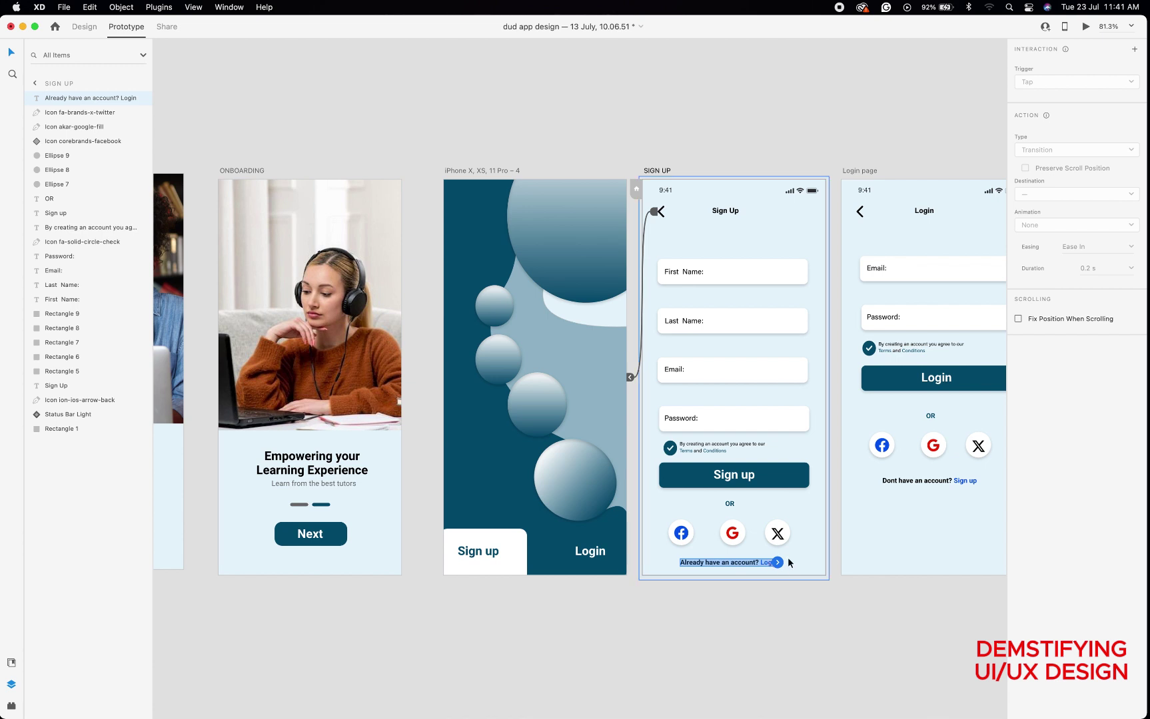
{"action": "left_click_drag", "start_coordinate": [777, 563], "coordinate": [890, 362]}
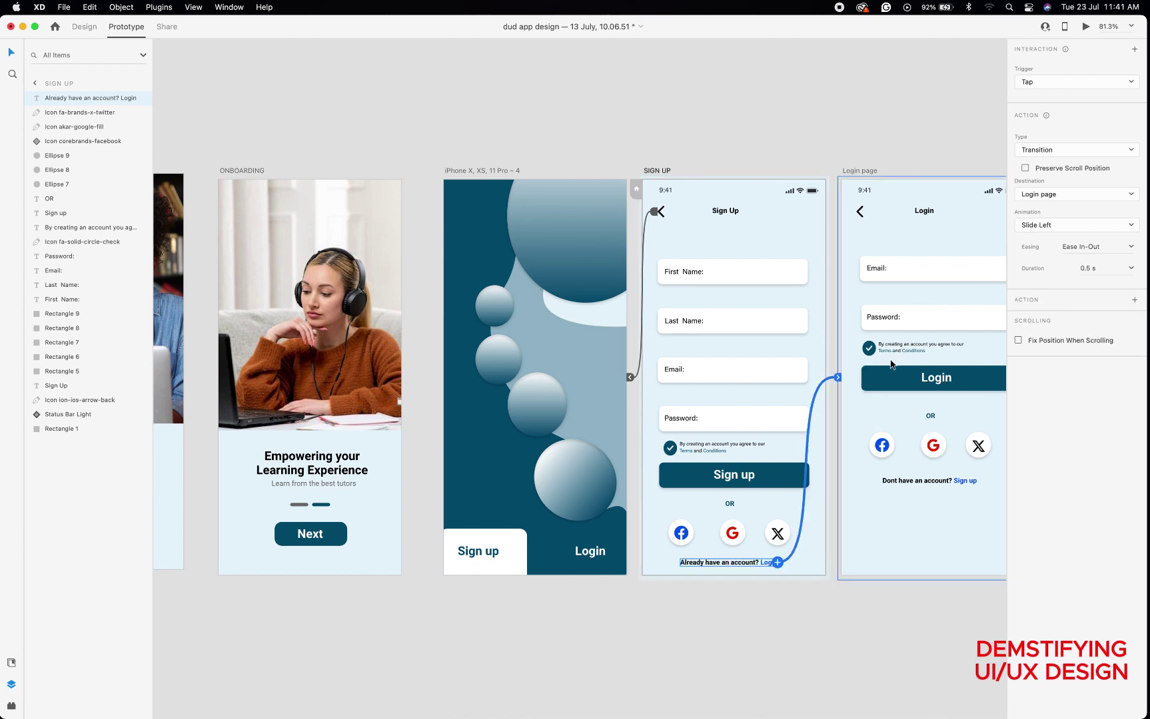
{"action": "left_click", "coordinate": [1129, 150]}
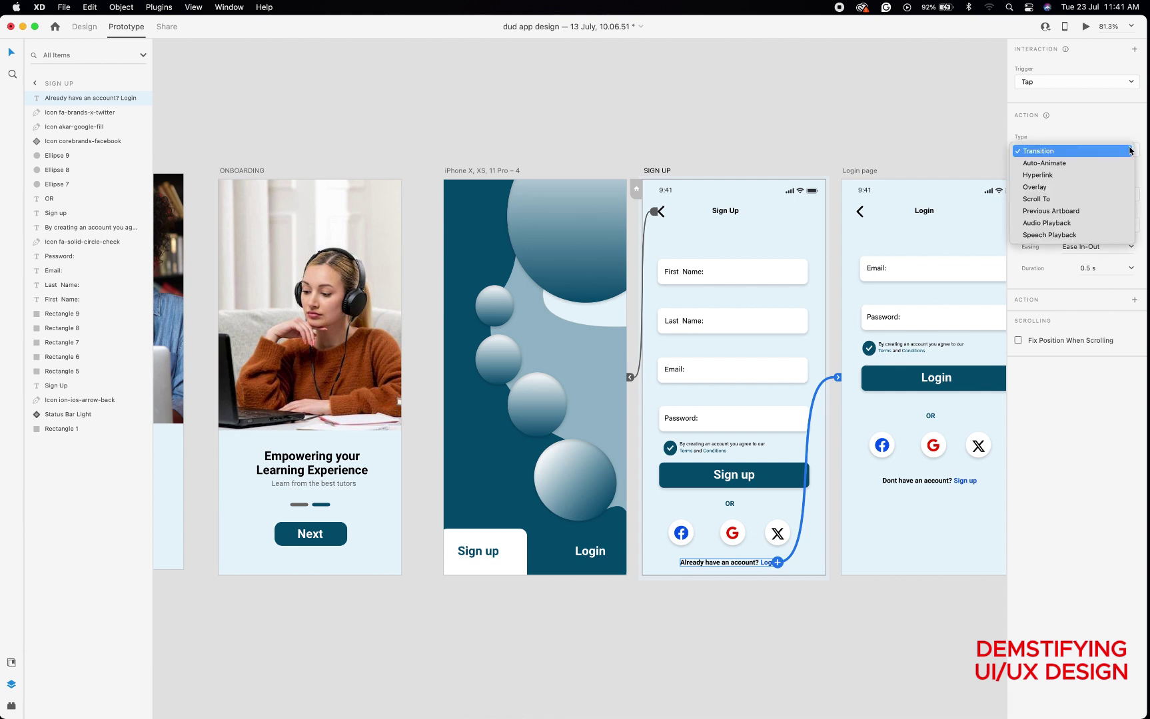
{"action": "left_click", "coordinate": [1078, 164]}
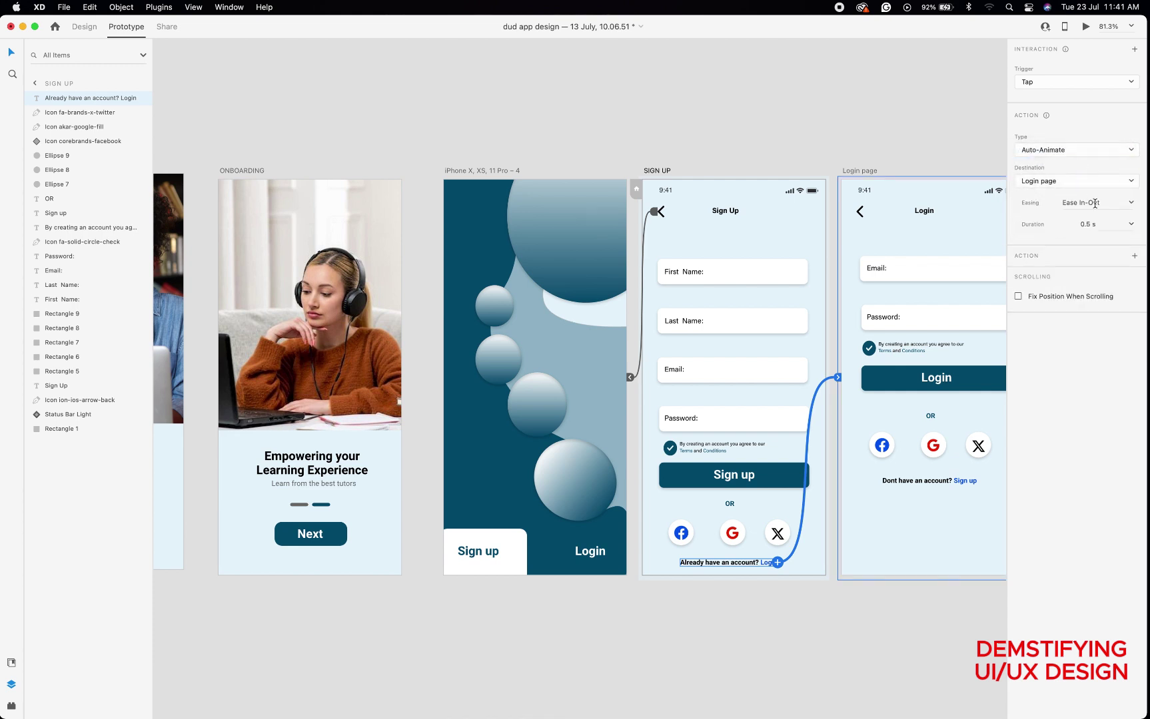
- Link the back arrow on the Login page artboard to iPhone X, XS, 11 Pro – 4
{"action": "scroll", "coordinate": [891, 361], "scroll_direction": "right", "scroll_amount": 3}
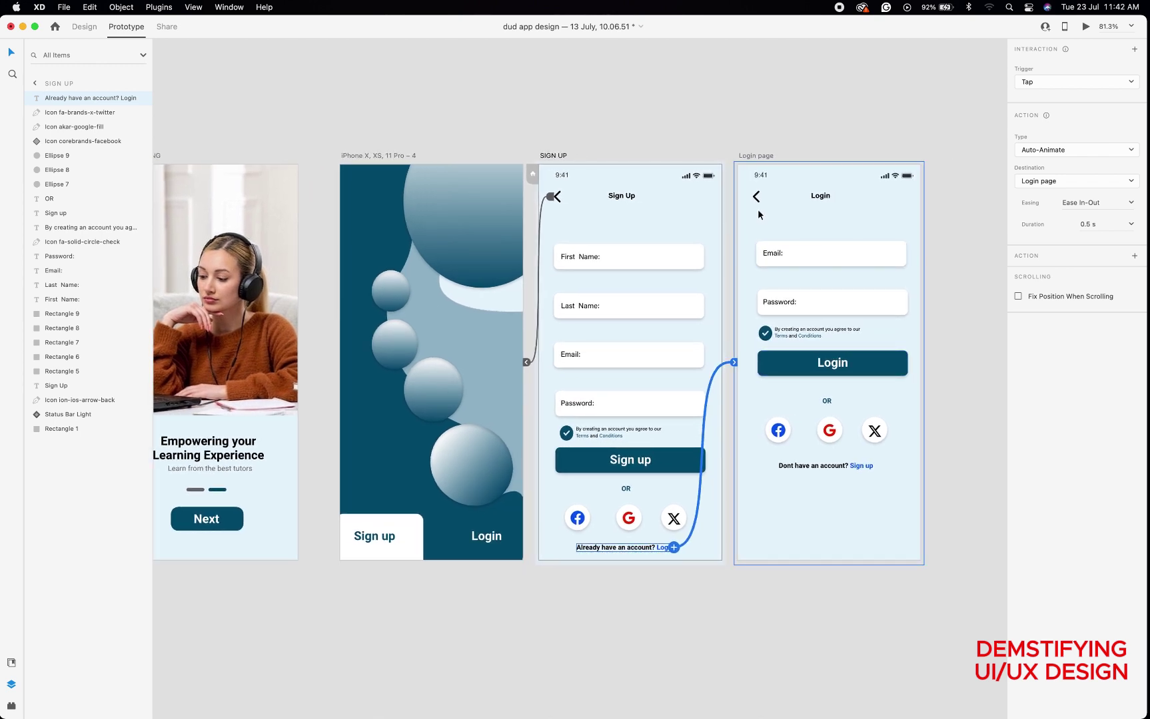
{"action": "left_click", "coordinate": [756, 197]}
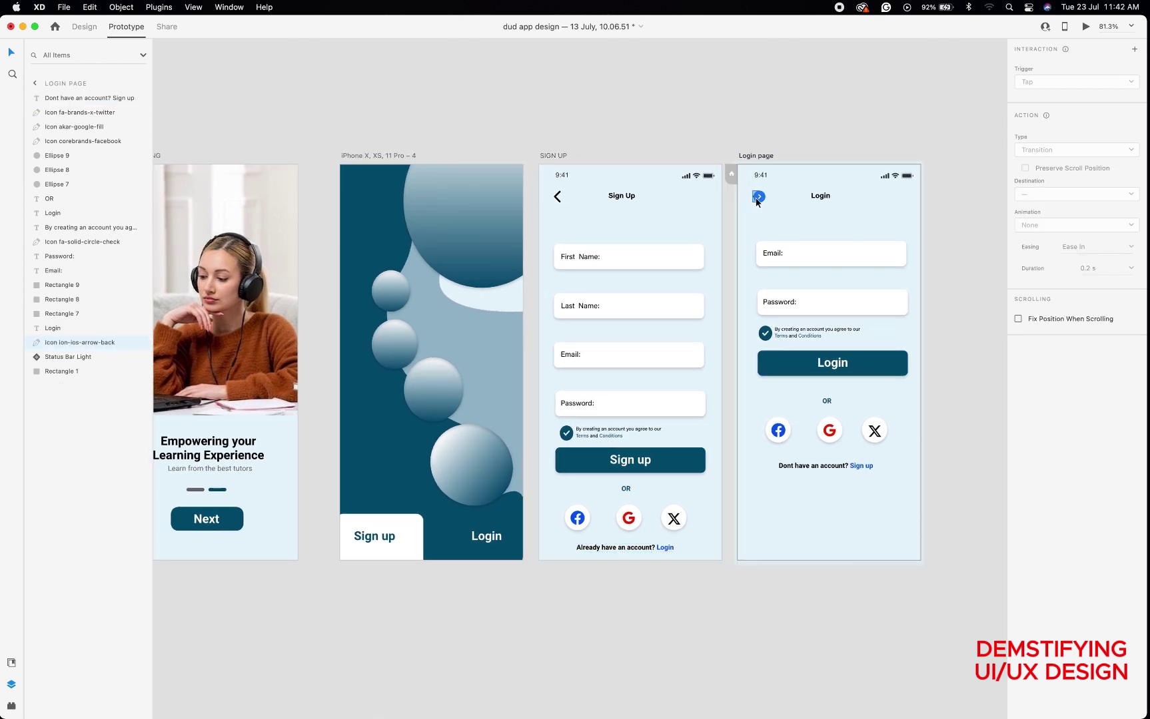
{"action": "left_click_drag", "start_coordinate": [759, 201], "coordinate": [490, 372]}
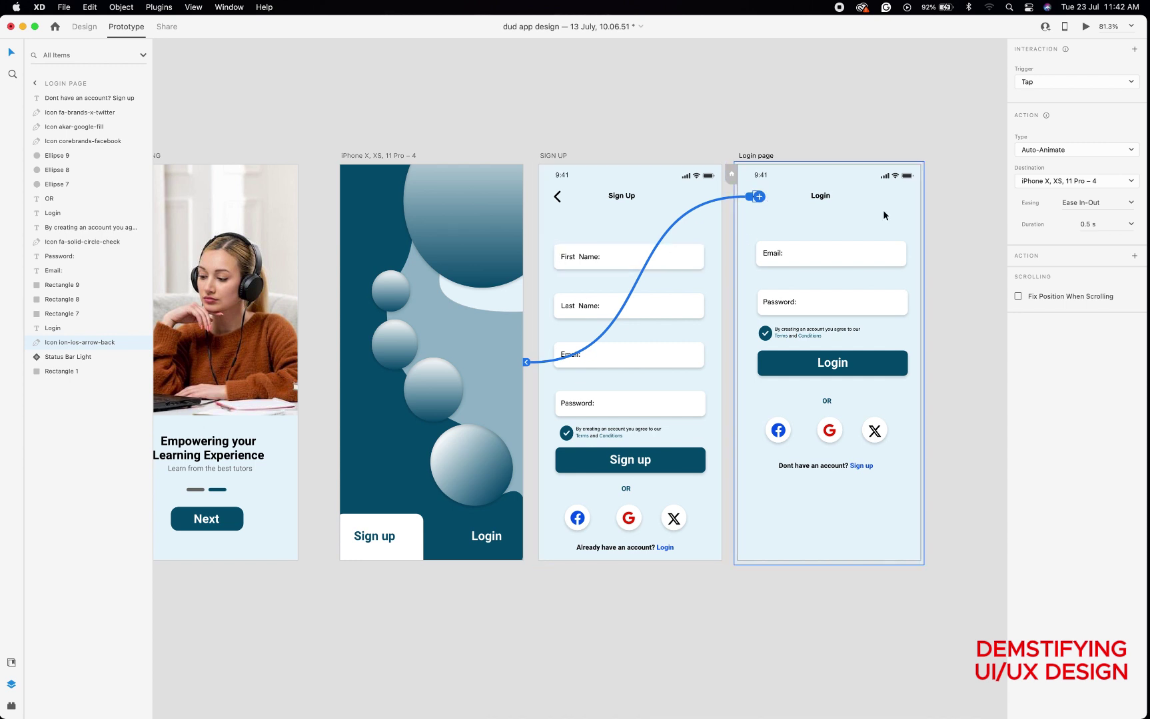
{"action": "left_click", "coordinate": [1129, 183]}
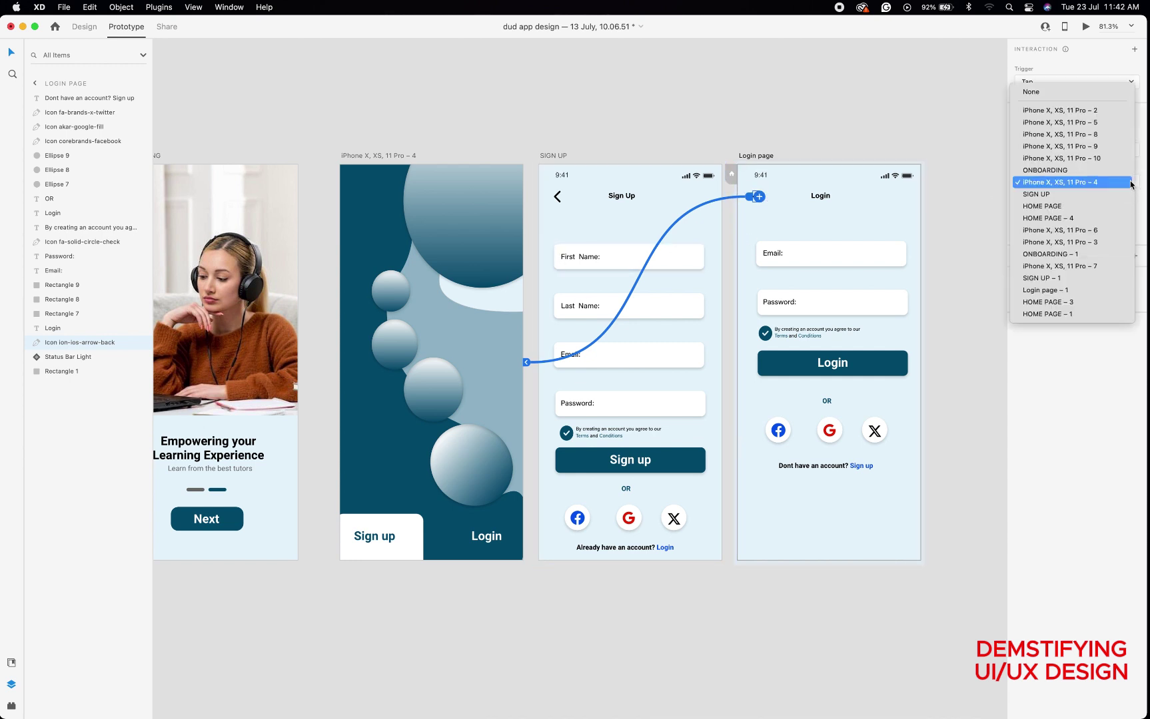
{"action": "left_click", "coordinate": [1129, 183]}
- Change the Login page back arrow's action to a Transition with Slide Left animation and test it in the preview
{"action": "left_click", "coordinate": [1130, 152]}
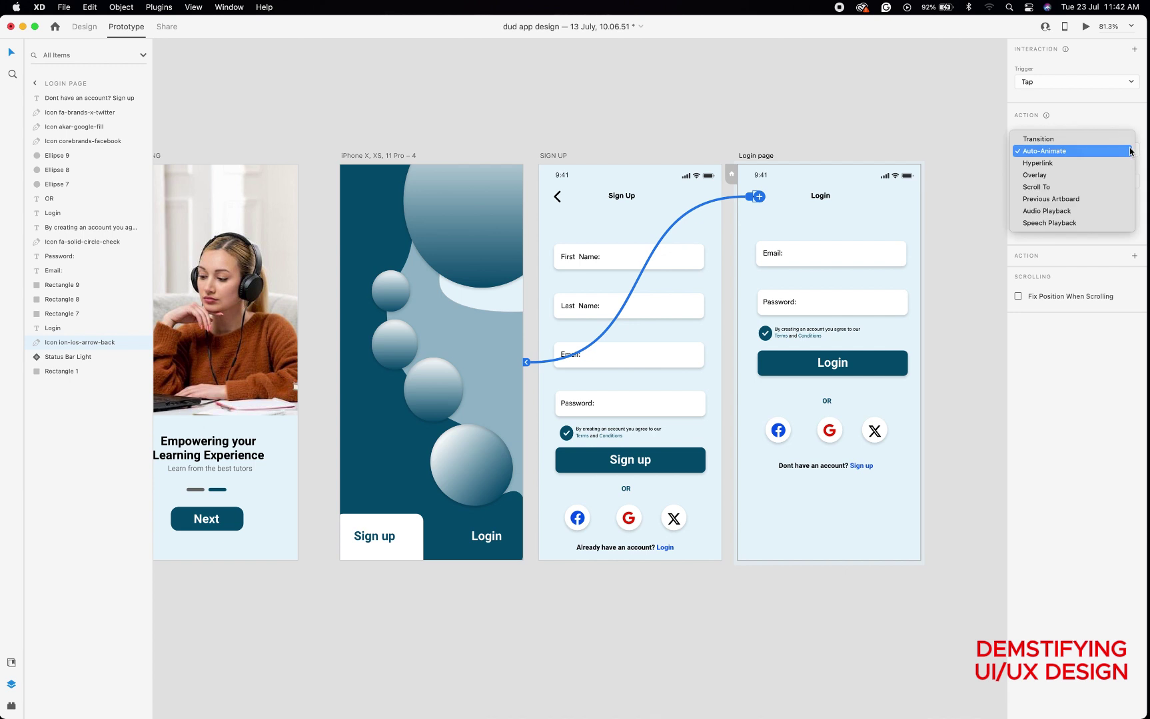
{"action": "left_click", "coordinate": [1113, 139]}
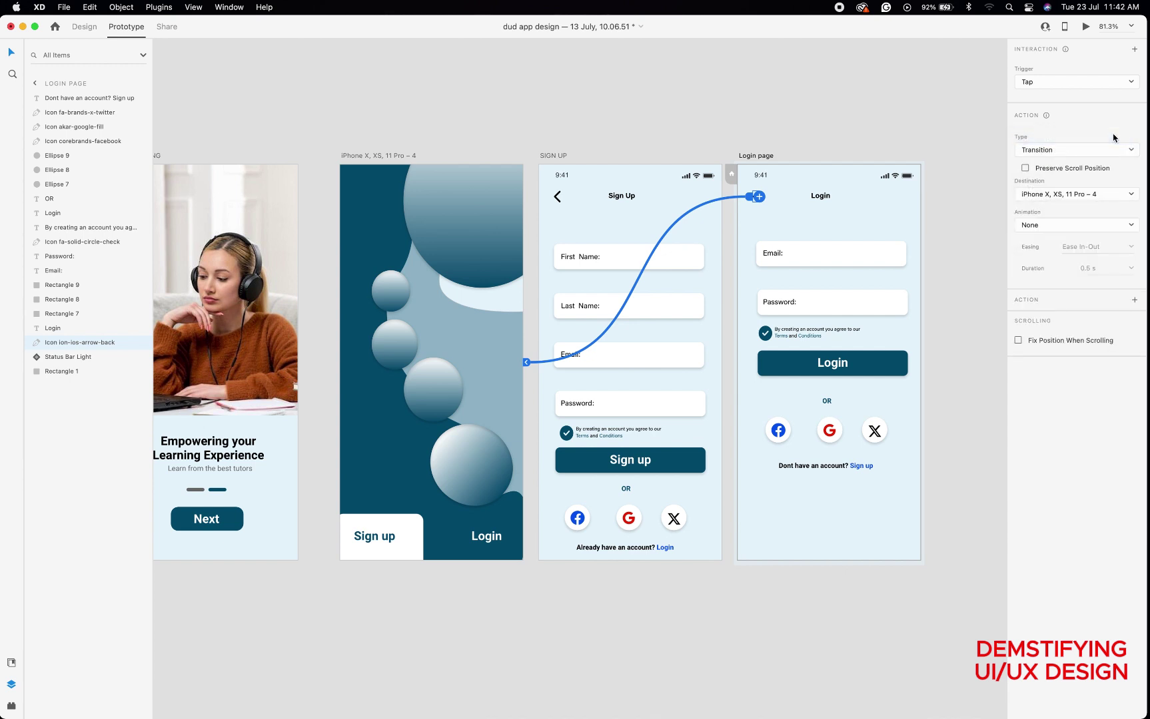
{"action": "left_click", "coordinate": [1133, 226]}
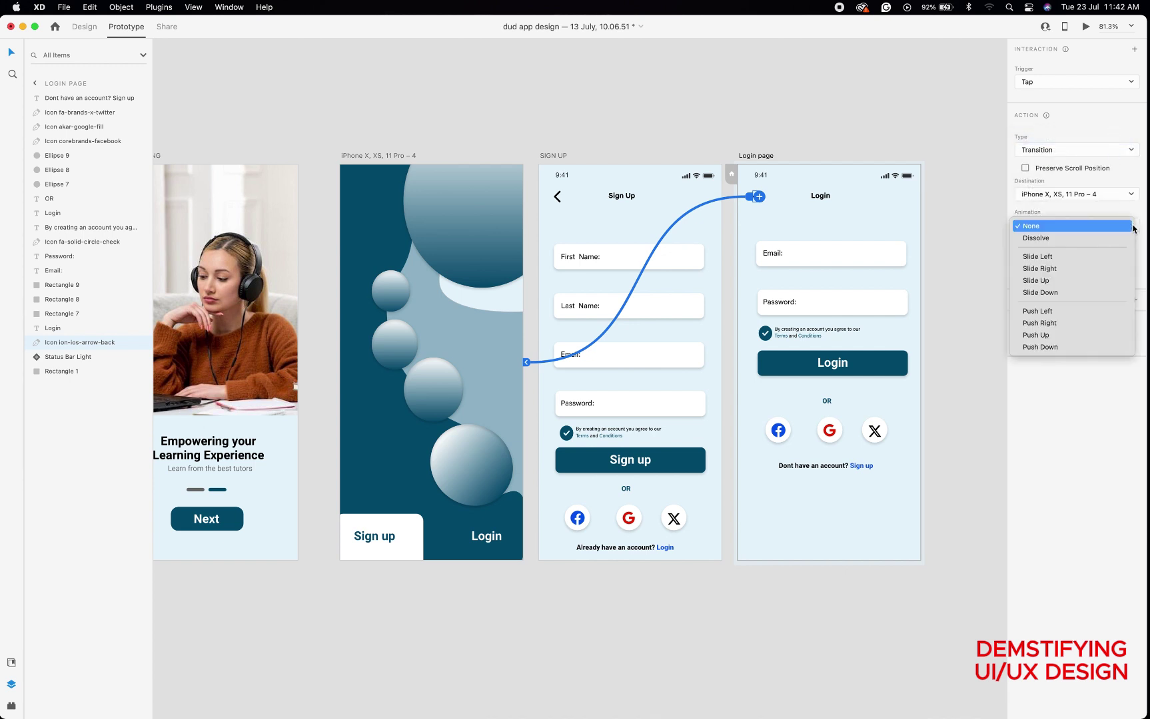
{"action": "left_click", "coordinate": [1099, 257]}
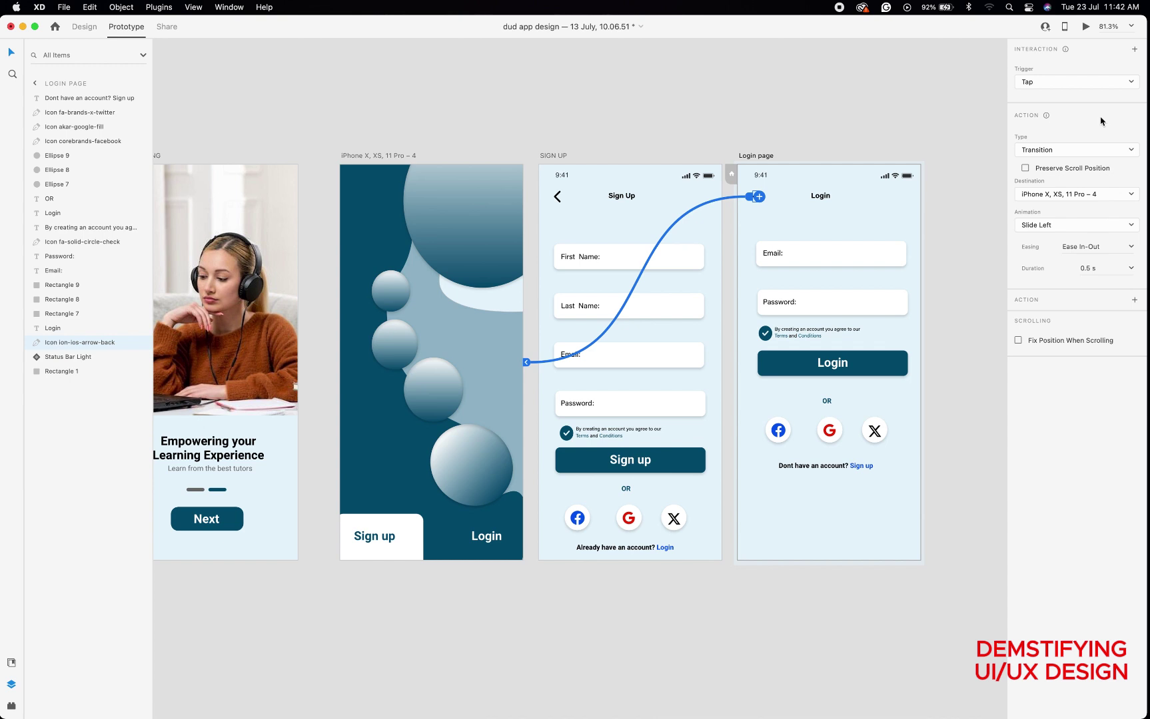
{"action": "left_click", "coordinate": [1084, 27]}
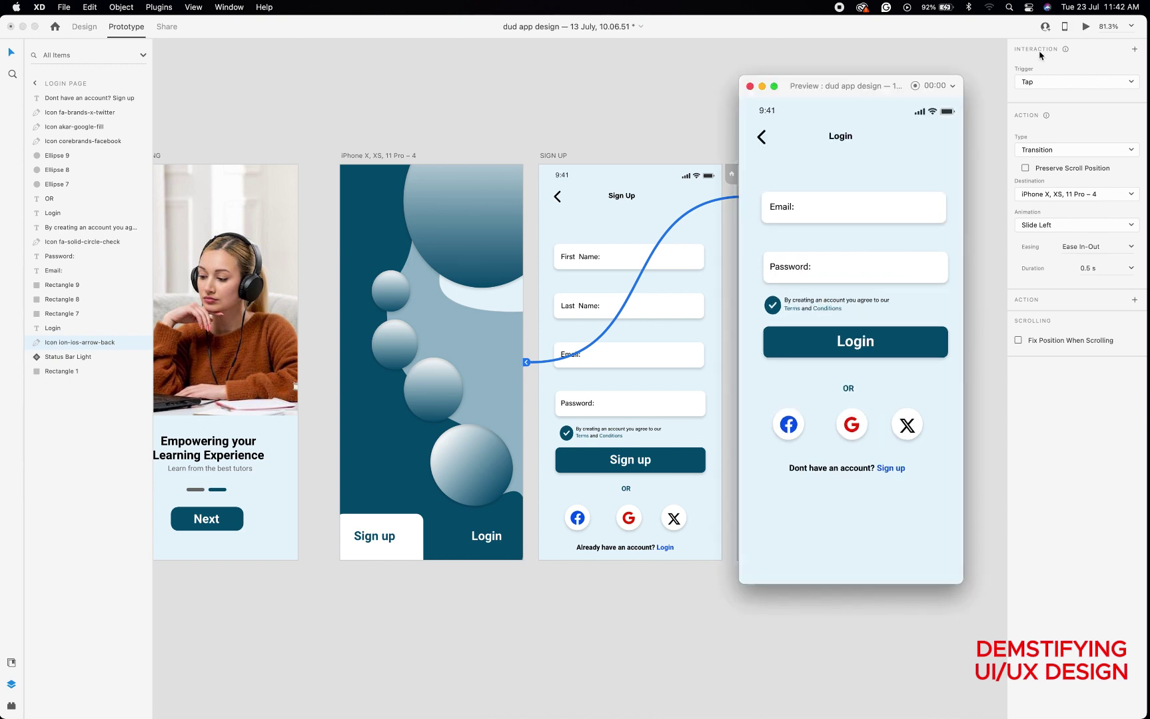
{"action": "left_click", "coordinate": [760, 136]}
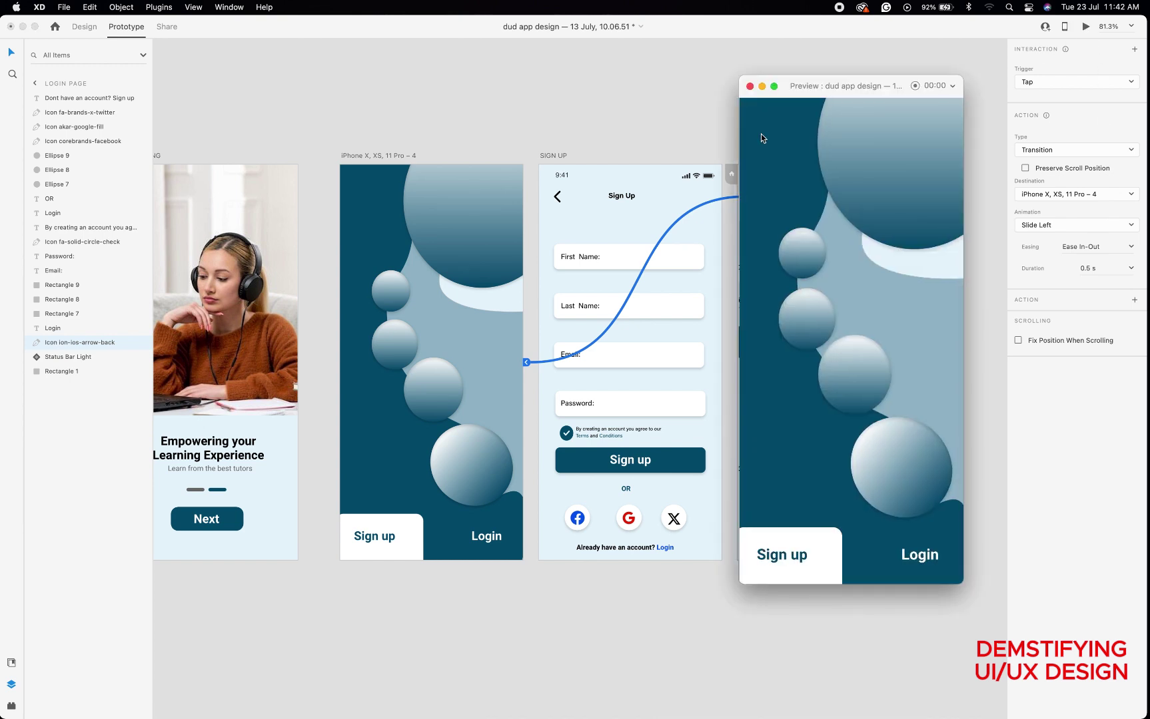
{"action": "left_click", "coordinate": [750, 86]}
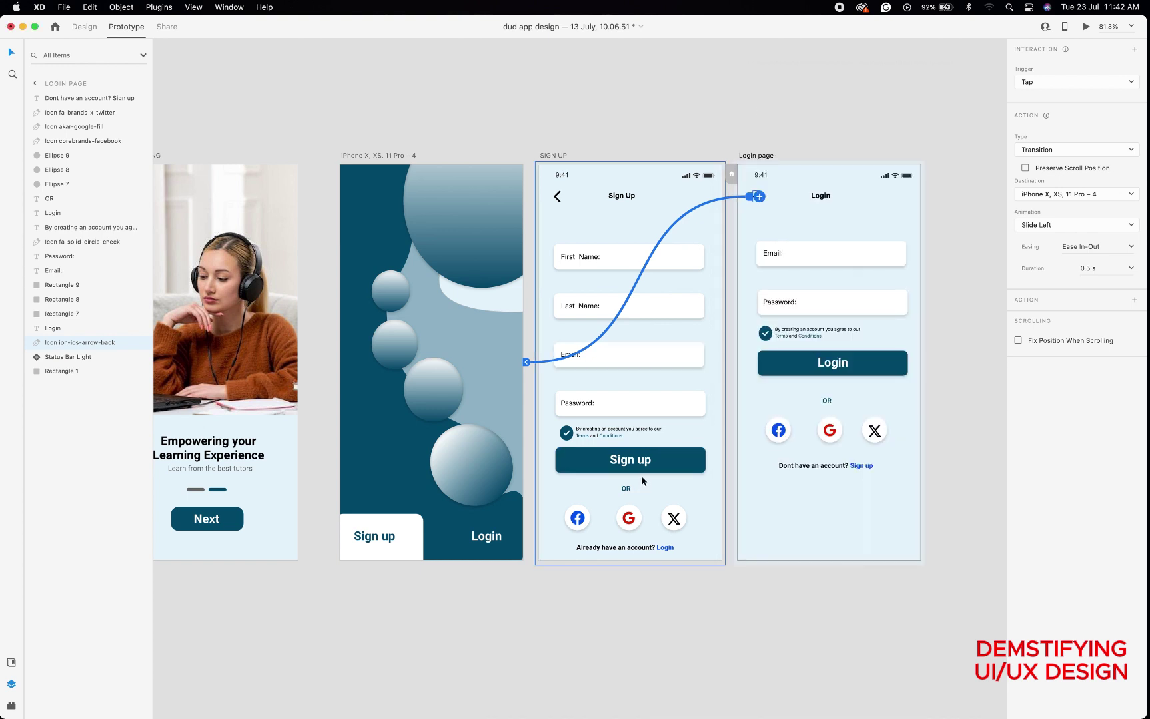
- Link the "Dont have an account? Sign up" text on the Login page to the SIGN UP artboard with an Auto-Animate action
{"action": "left_click", "coordinate": [761, 158]}
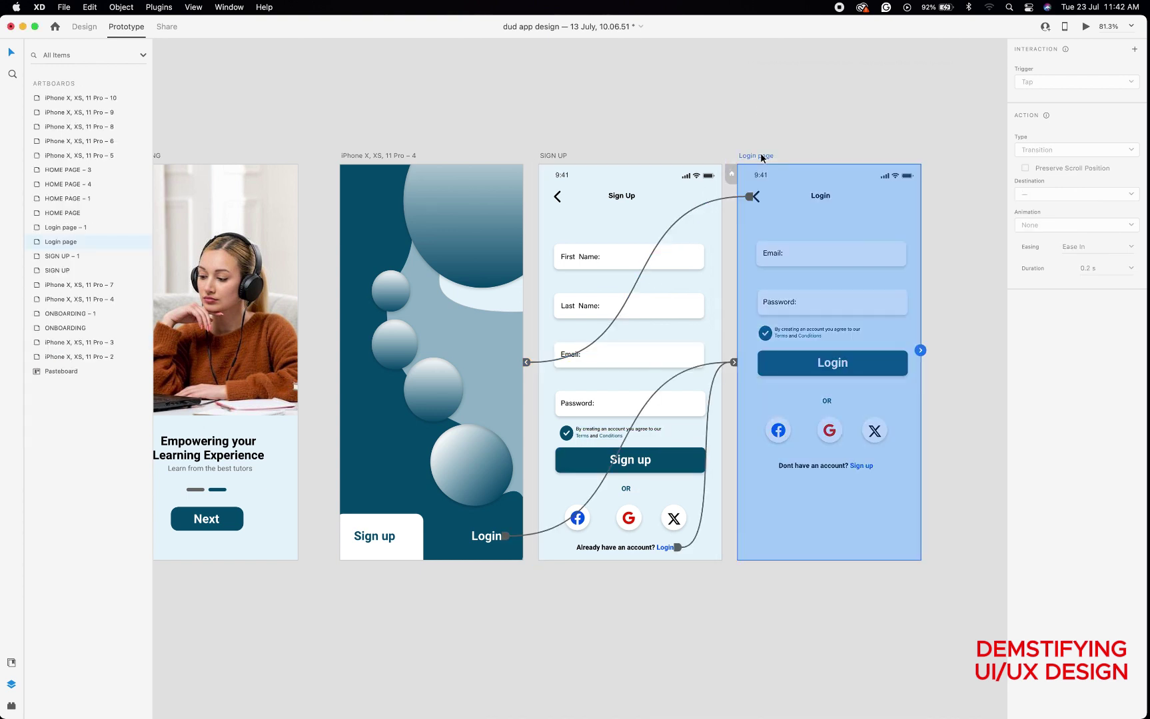
{"action": "left_click", "coordinate": [867, 469]}
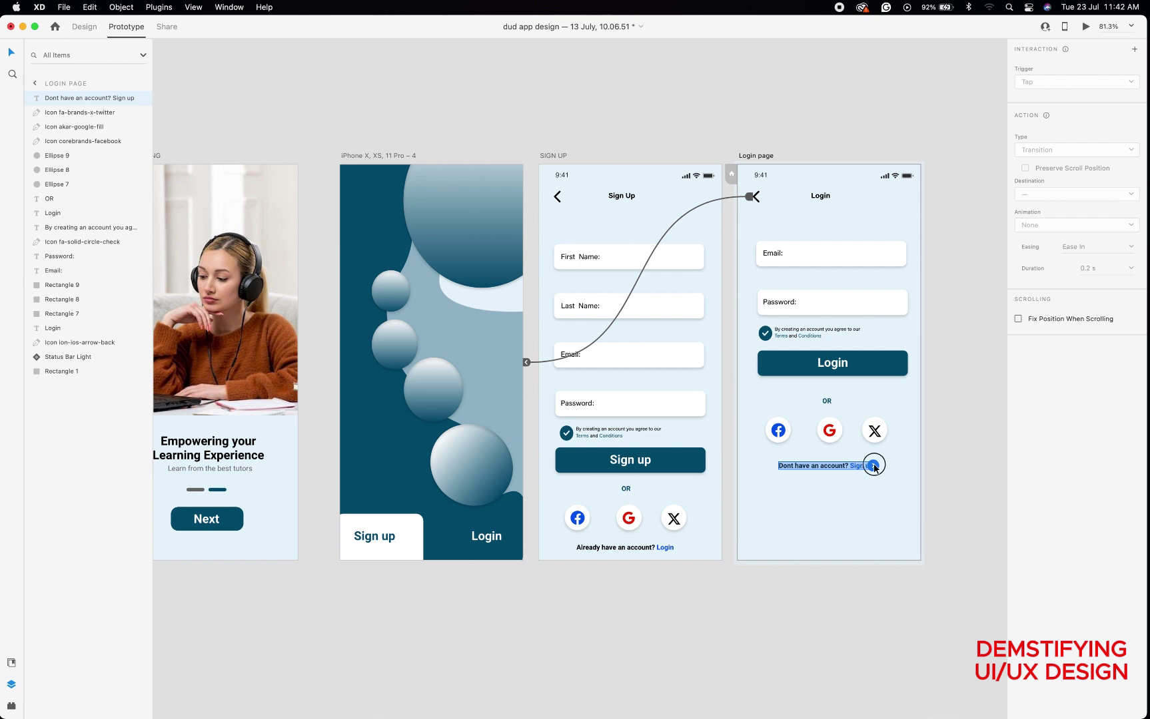
{"action": "left_click_drag", "start_coordinate": [873, 465], "coordinate": [696, 470]}
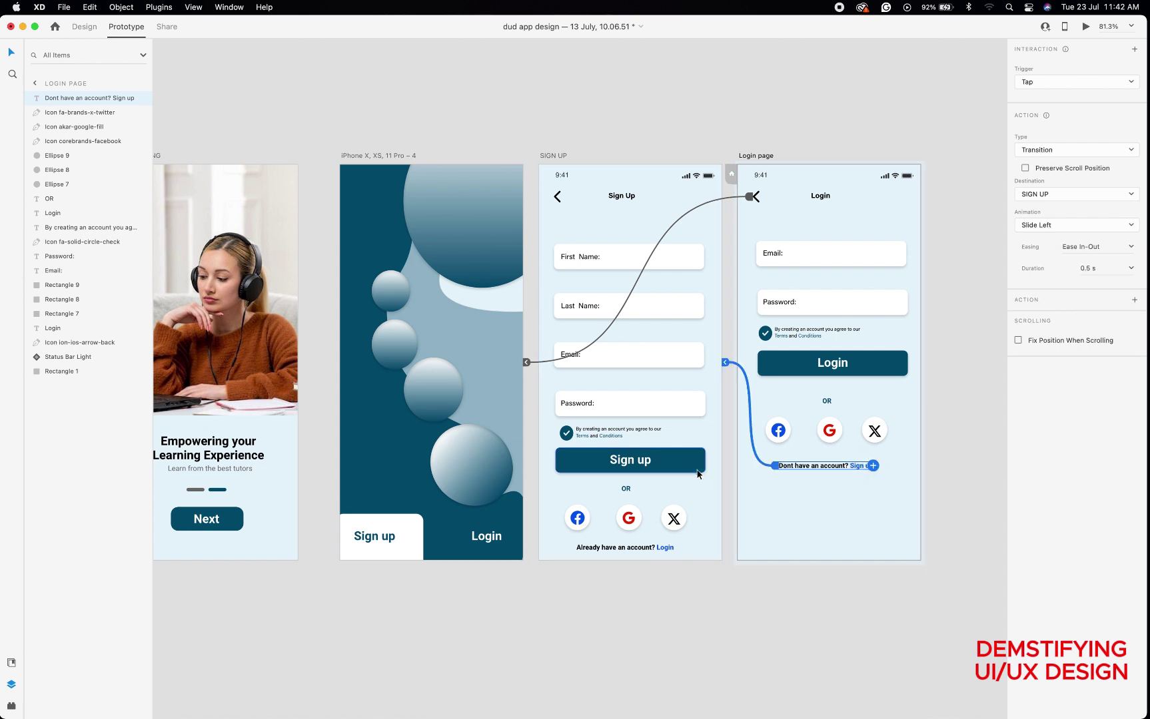
{"action": "left_click", "coordinate": [1131, 150]}
{"action": "left_click", "coordinate": [1110, 162]}
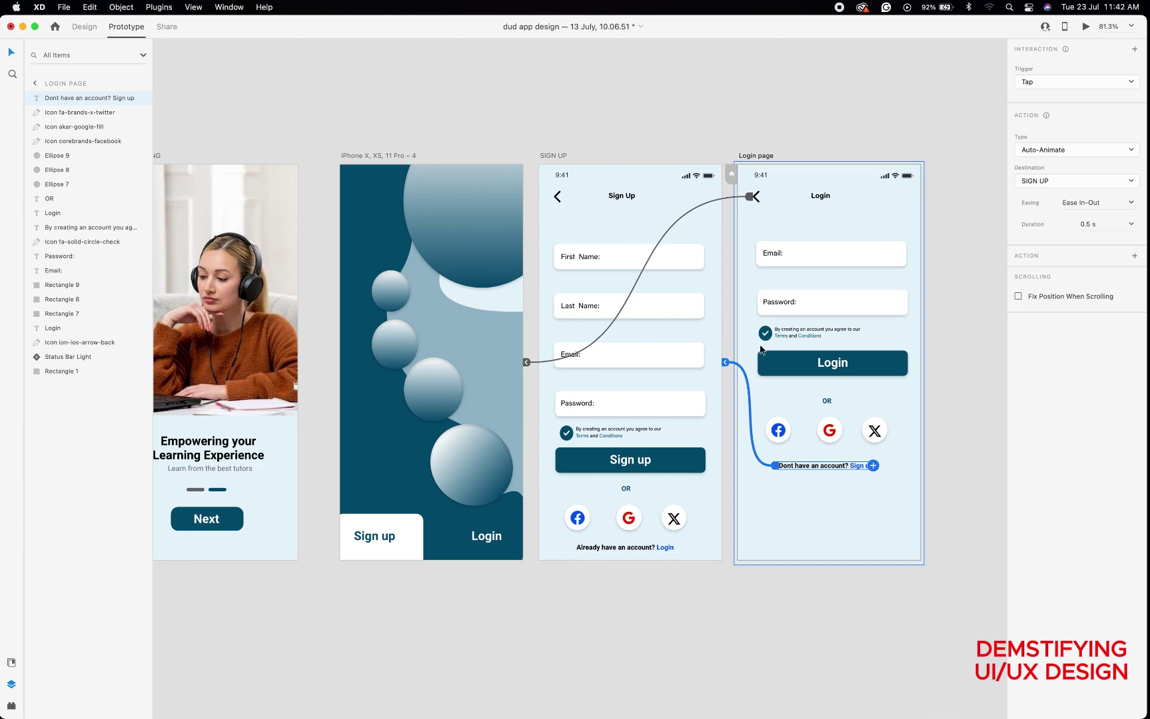
- Link the Login button's rectangle on the Login page artboard to the HOME PAGE artboard
{"action": "scroll", "coordinate": [761, 348], "scroll_direction": "down", "scroll_amount": 5}
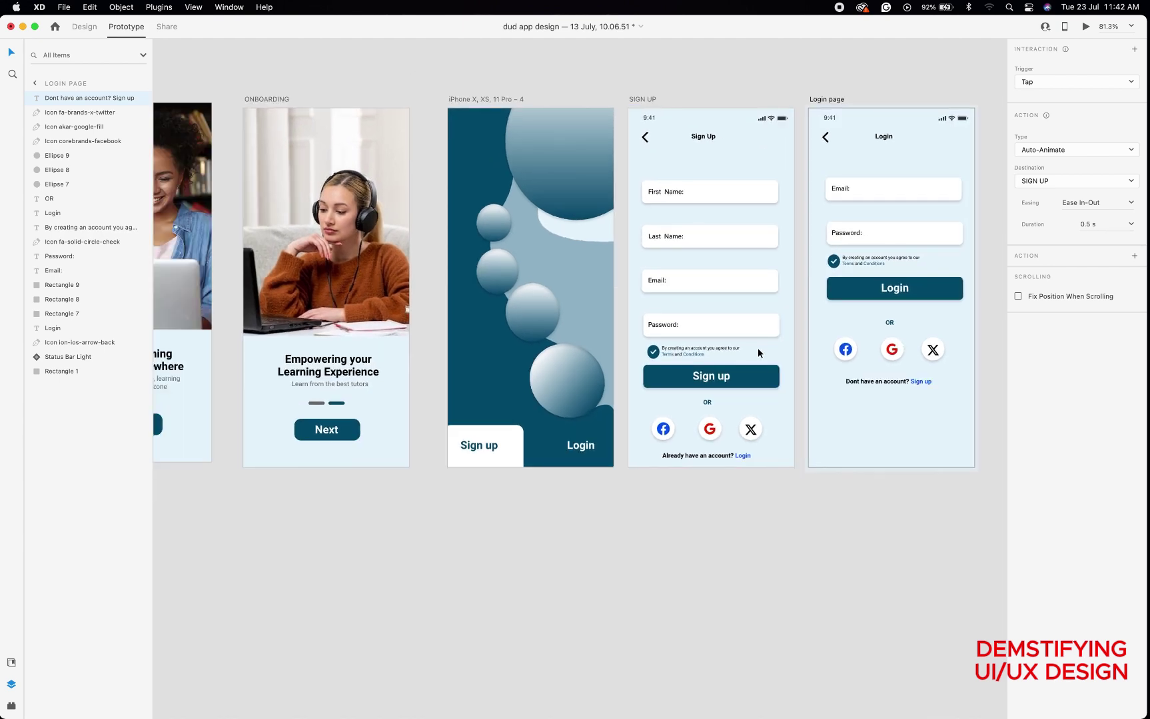
{"action": "scroll", "coordinate": [758, 347], "scroll_direction": "down", "scroll_amount": 5}
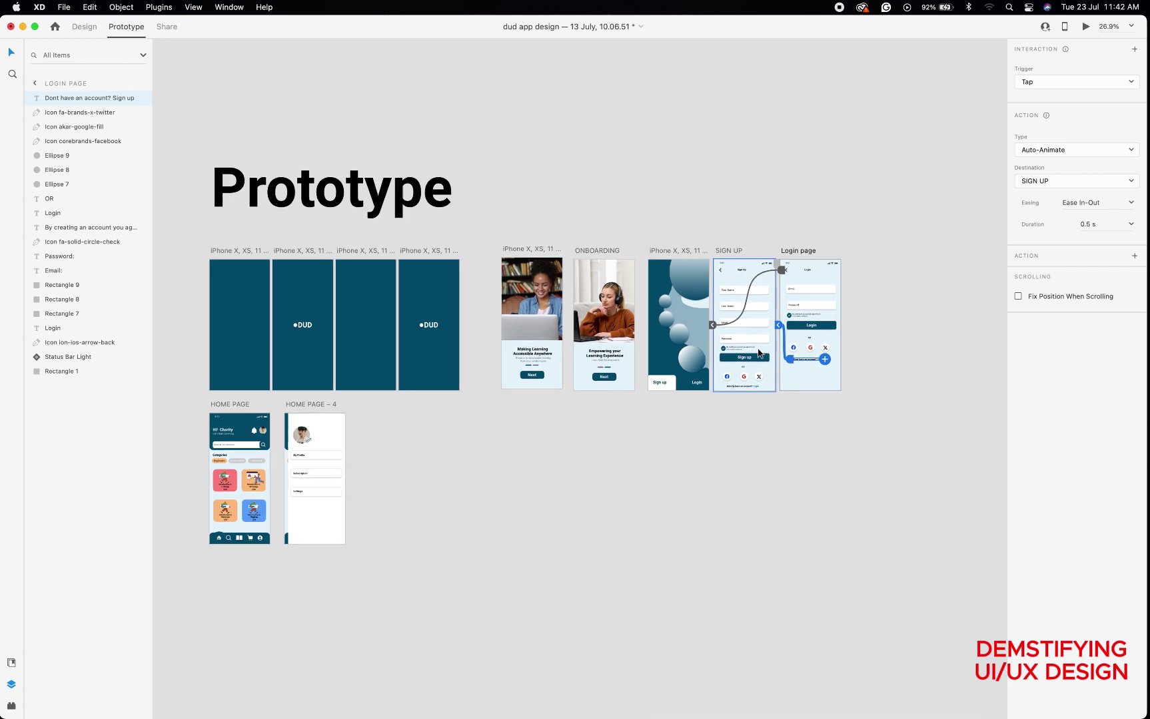
{"action": "scroll", "coordinate": [759, 352], "scroll_direction": "left", "scroll_amount": 3}
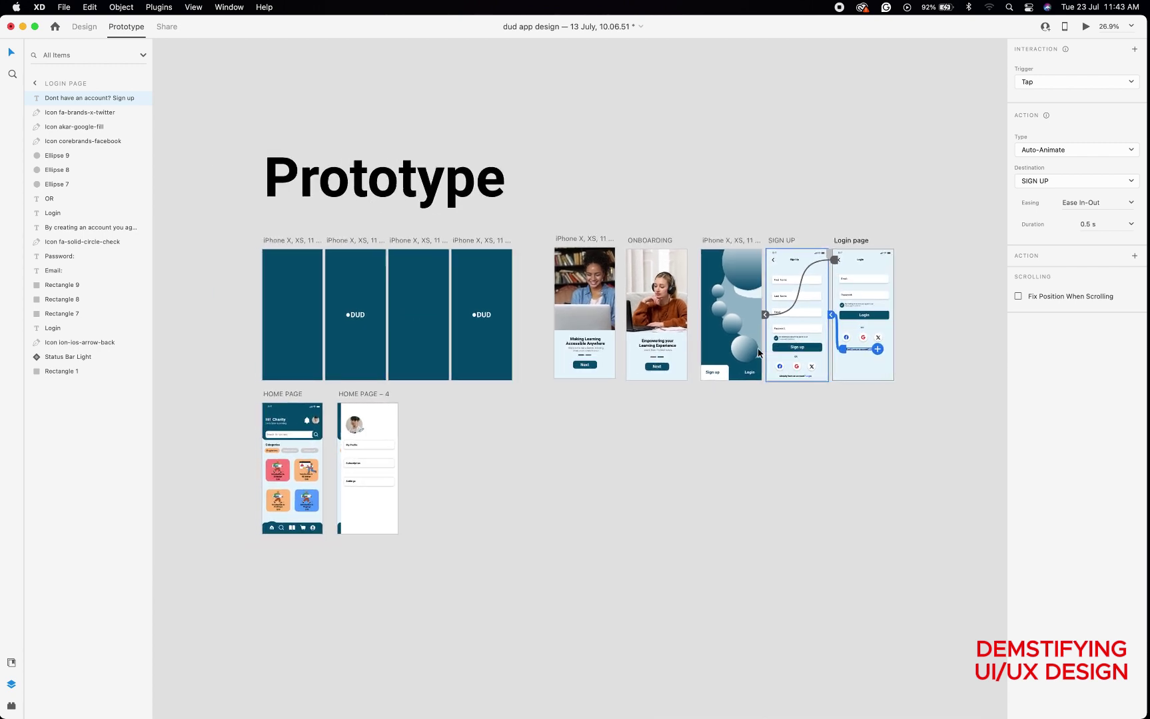
{"action": "left_click", "coordinate": [882, 319]}
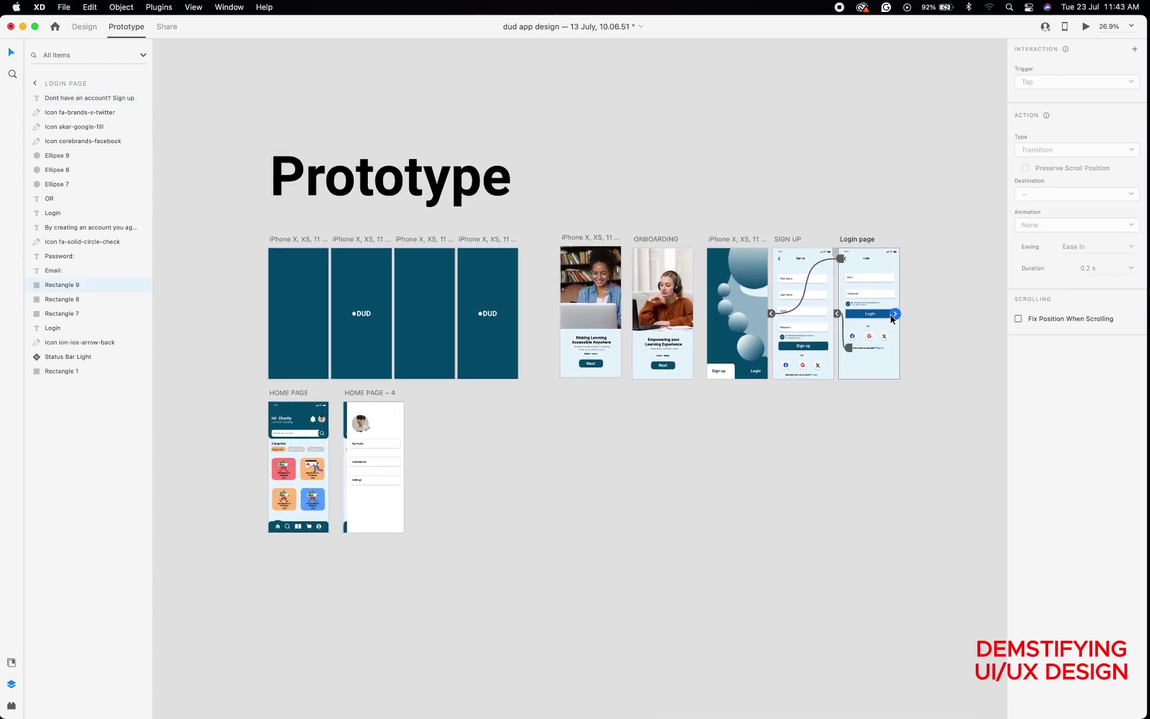
{"action": "left_click_drag", "start_coordinate": [898, 318], "coordinate": [320, 411]}
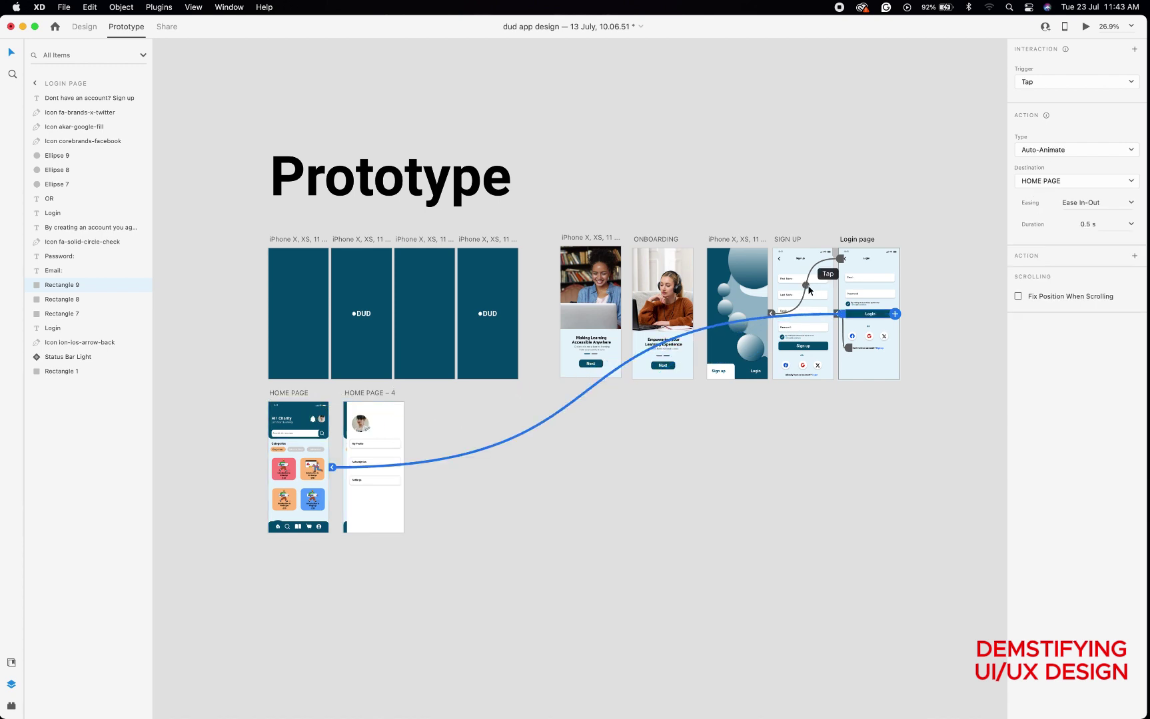
- Set the Login button interaction's duration to 1.5 s and test it in the preview
{"action": "left_click", "coordinate": [1104, 222]}
{"action": "type", "text": "1.5"}
{"action": "key", "text": "Return"}
{"action": "left_click", "coordinate": [1084, 28]}
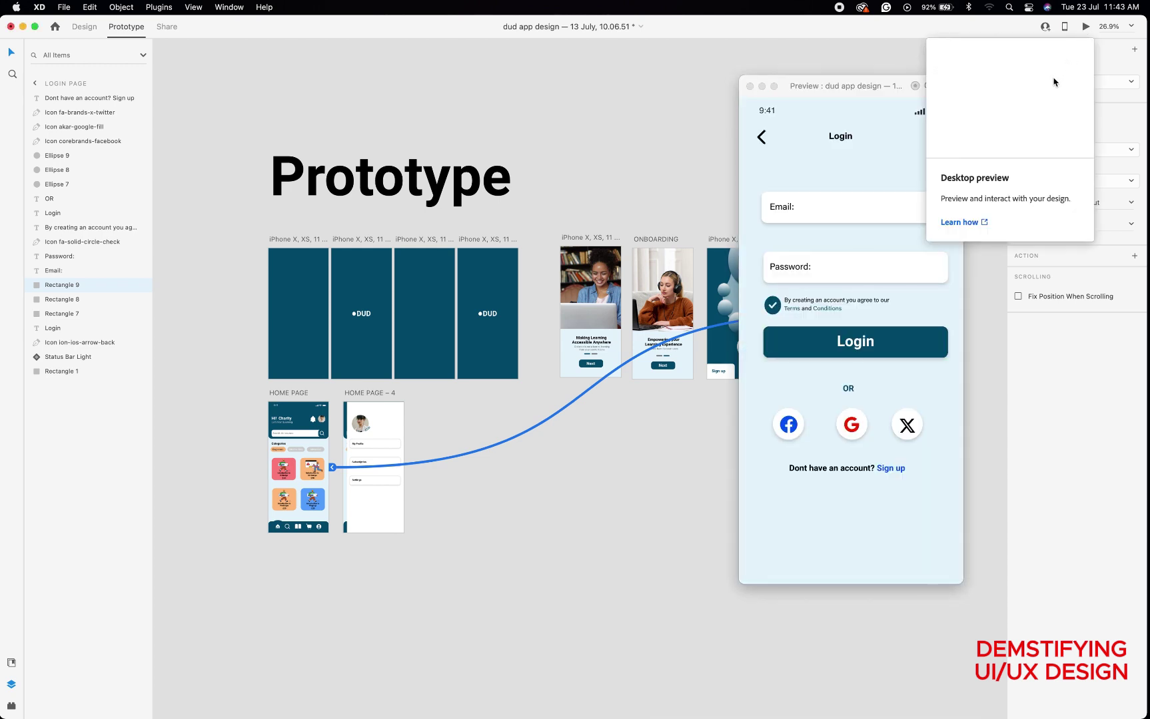
{"action": "left_click", "coordinate": [862, 342]}
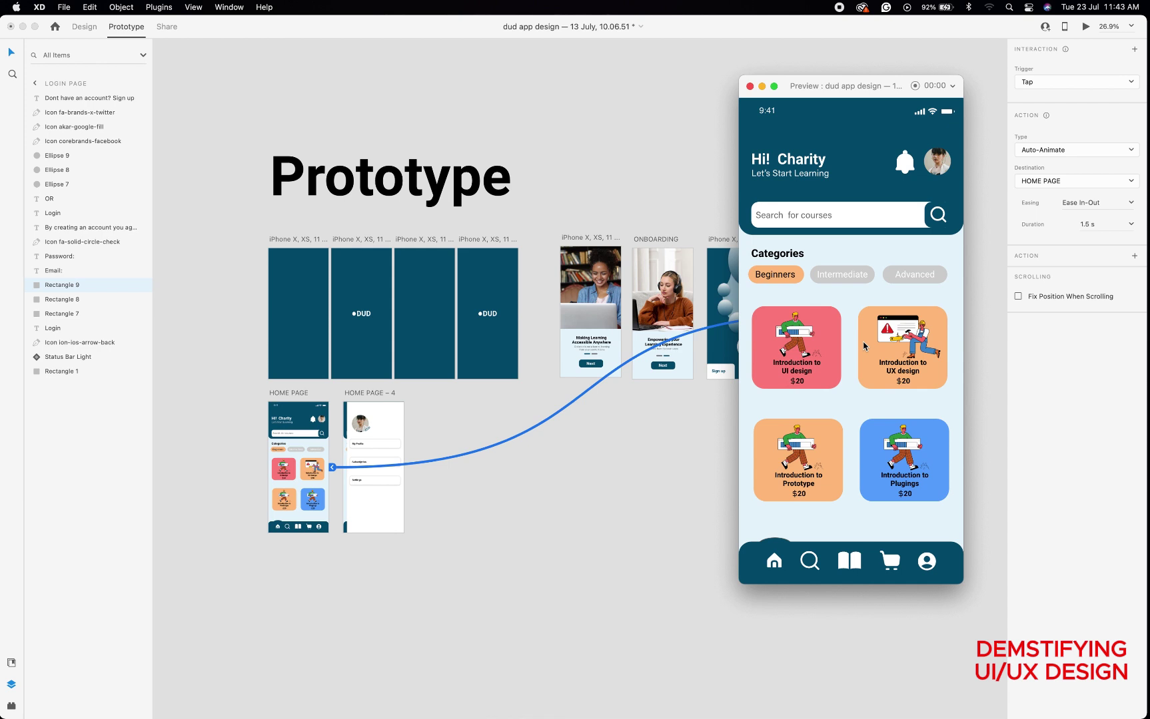
{"action": "left_click", "coordinate": [750, 86]}
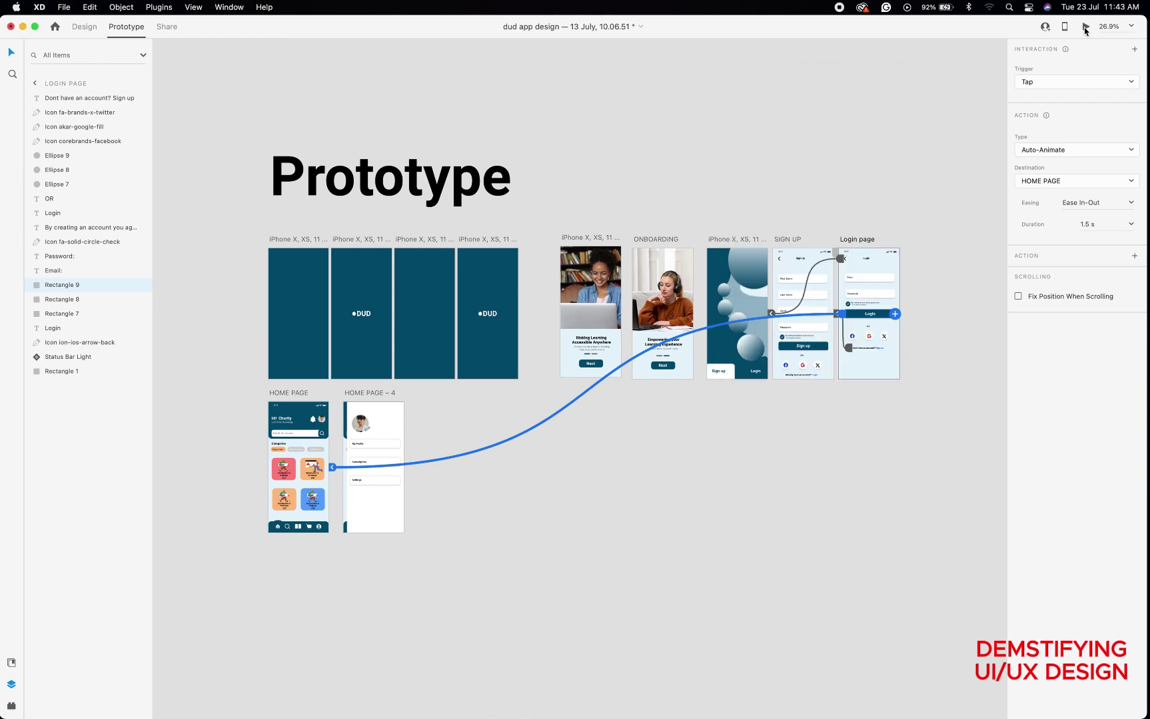
- Set the Login button interaction's duration to 2 s and preview the move to the home page
{"action": "left_click", "coordinate": [1101, 228]}
{"action": "type", "text": "2"}
{"action": "key", "text": "Return"}
{"action": "left_click", "coordinate": [1083, 29]}
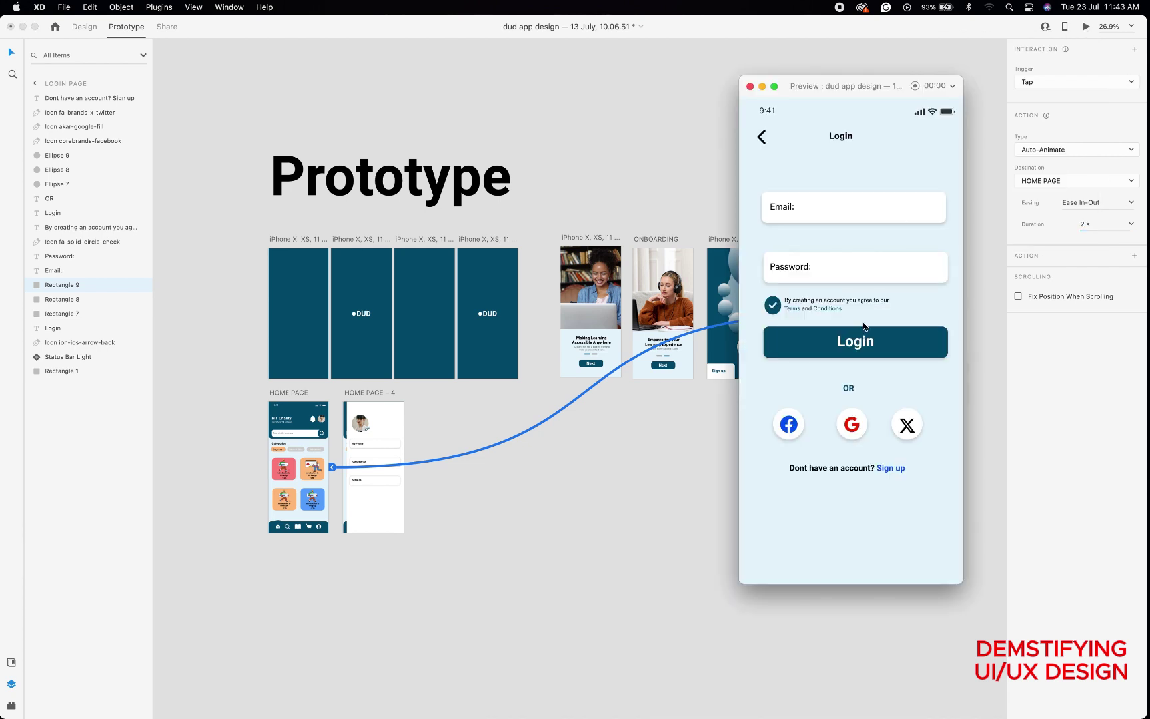
{"action": "left_click", "coordinate": [851, 340]}
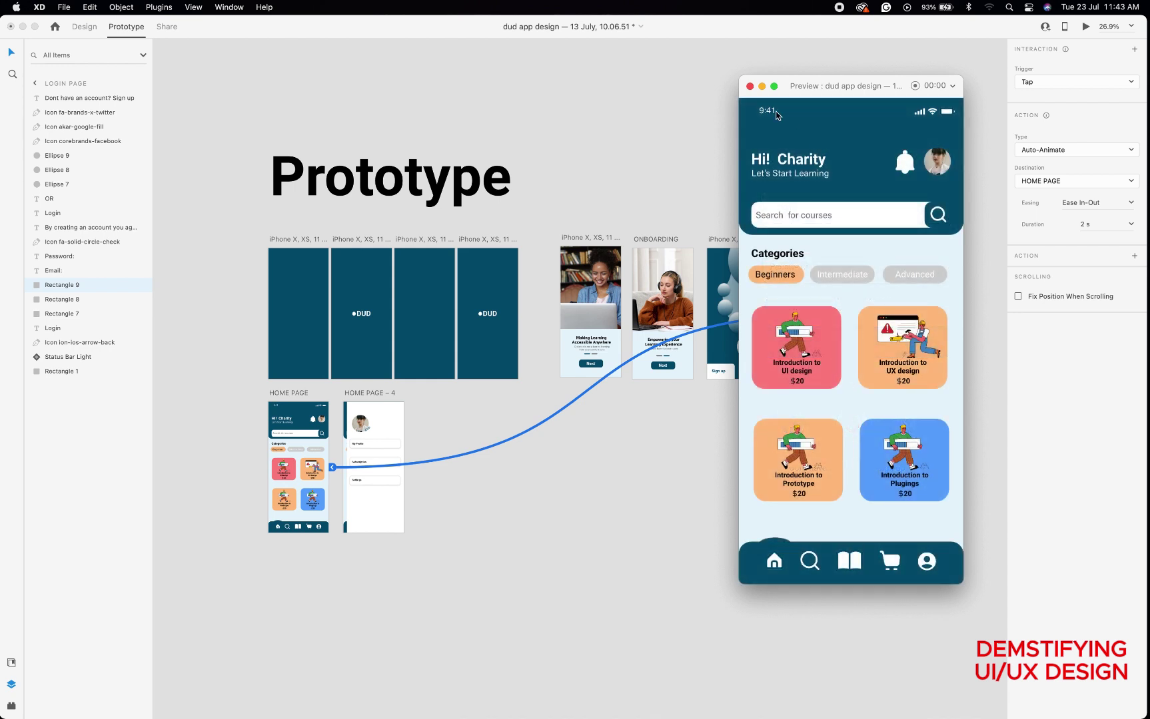
{"action": "left_click", "coordinate": [749, 86]}
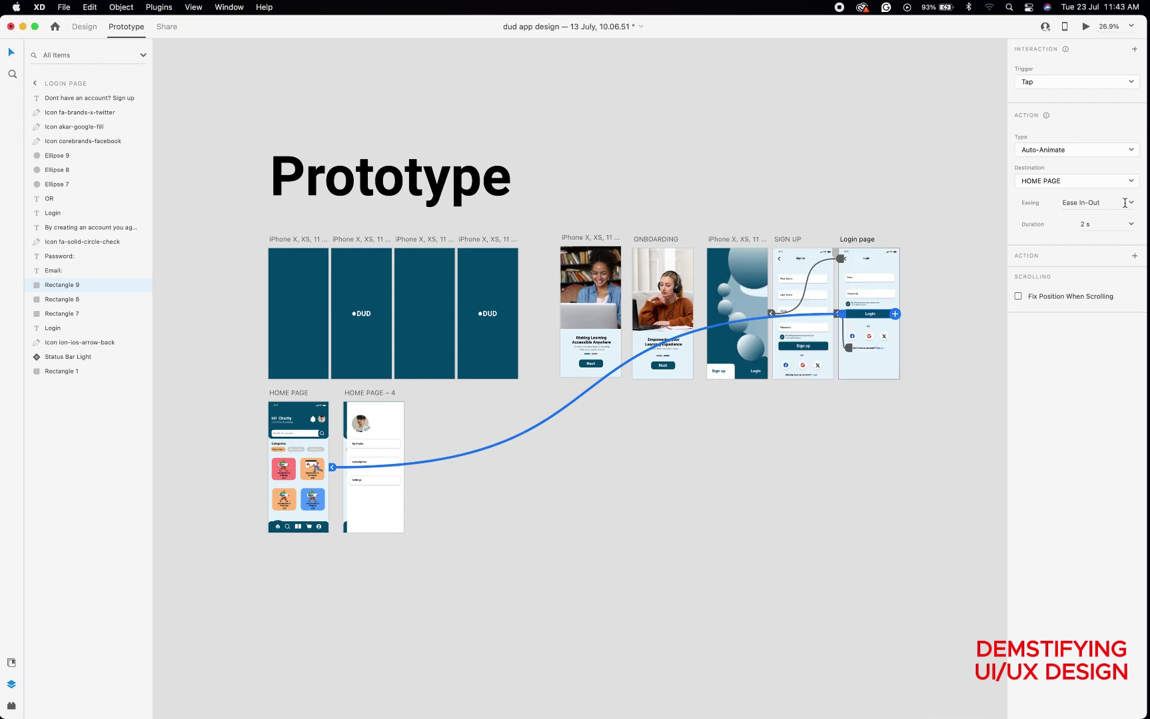
- Change the Login button interaction's easing to Ease In and test it in the preview
{"action": "left_click", "coordinate": [1126, 202]}
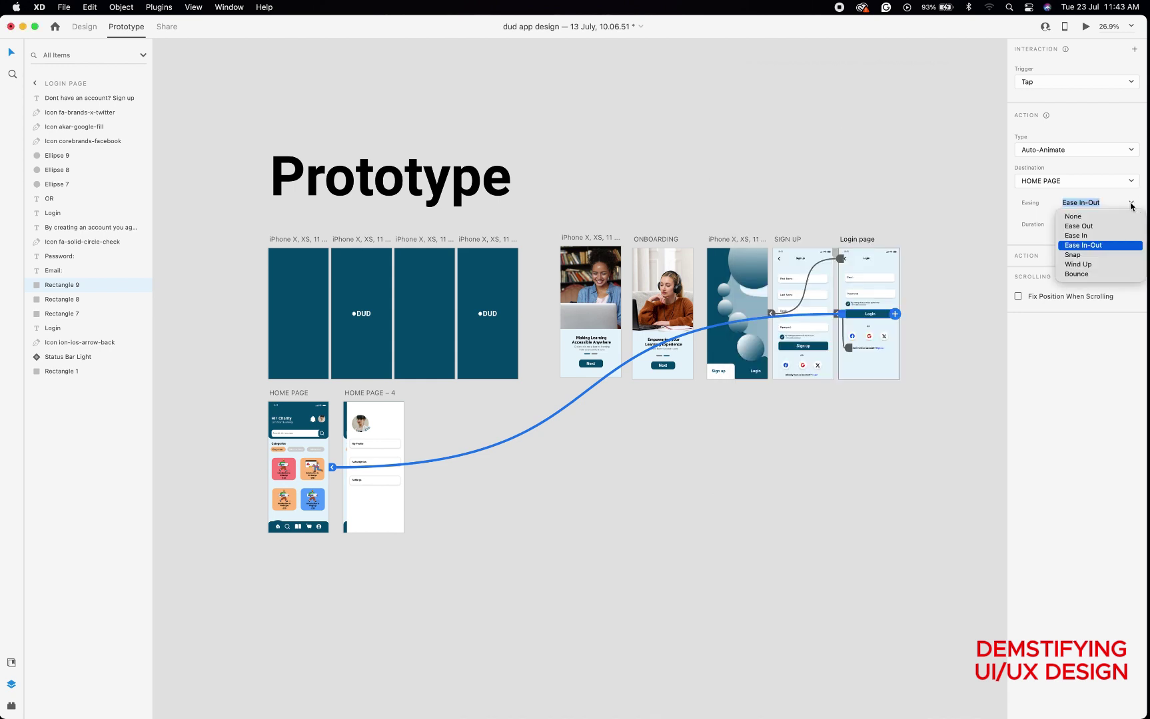
{"action": "left_click", "coordinate": [1080, 236]}
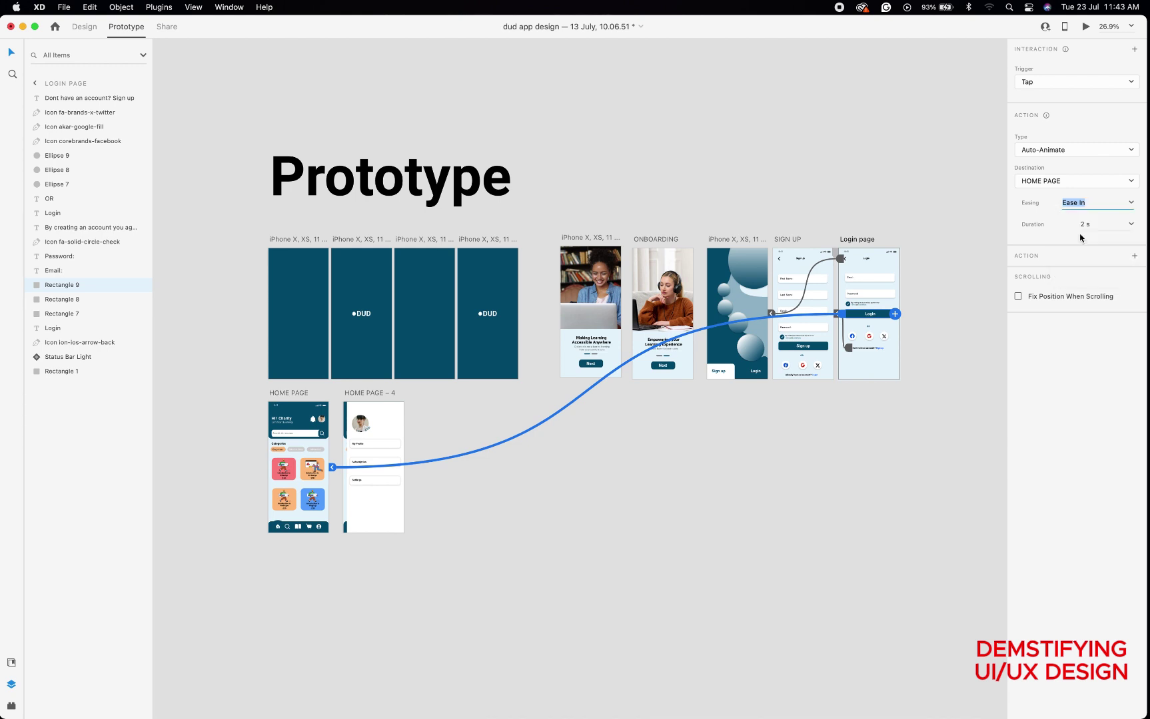
{"action": "left_click", "coordinate": [1086, 27]}
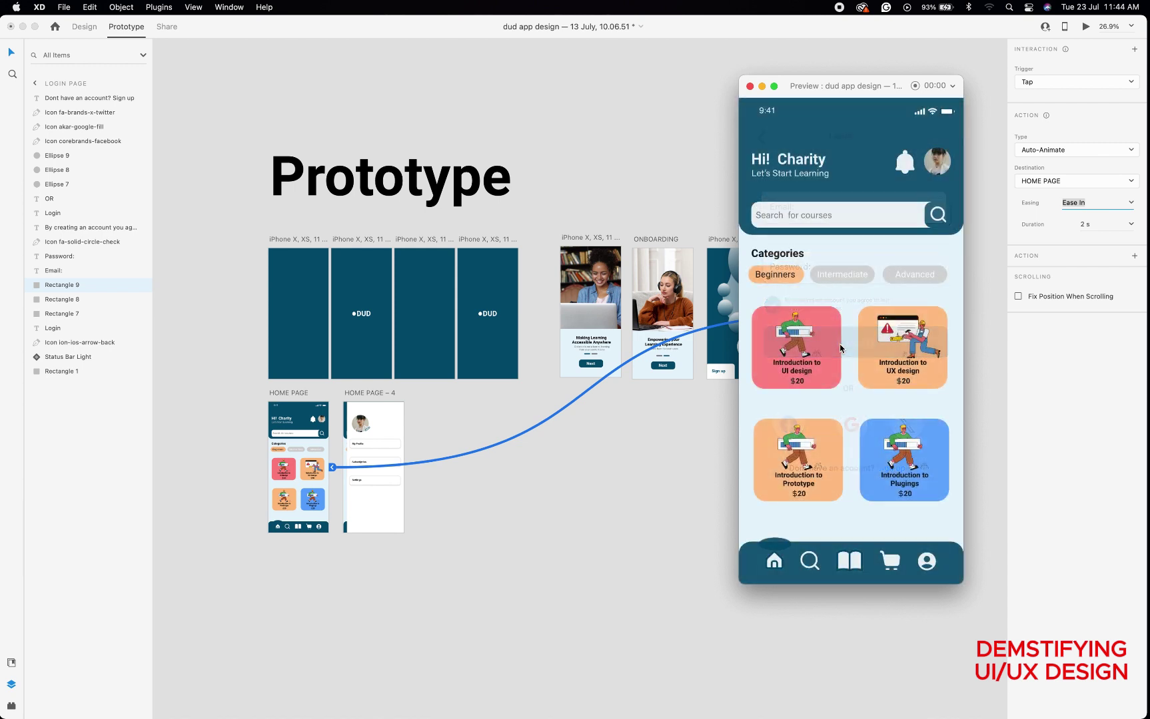
{"action": "left_click", "coordinate": [749, 86]}
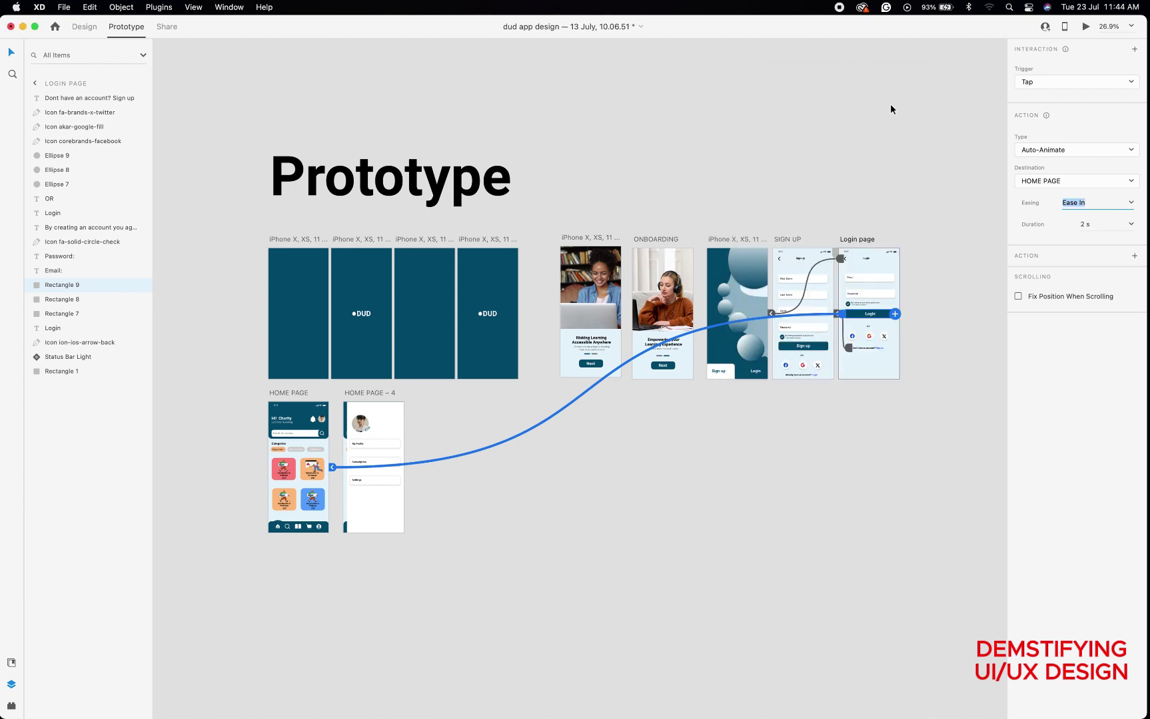
- Change the Login button interaction's easing to None and test it in the preview
{"action": "left_click", "coordinate": [1130, 204]}
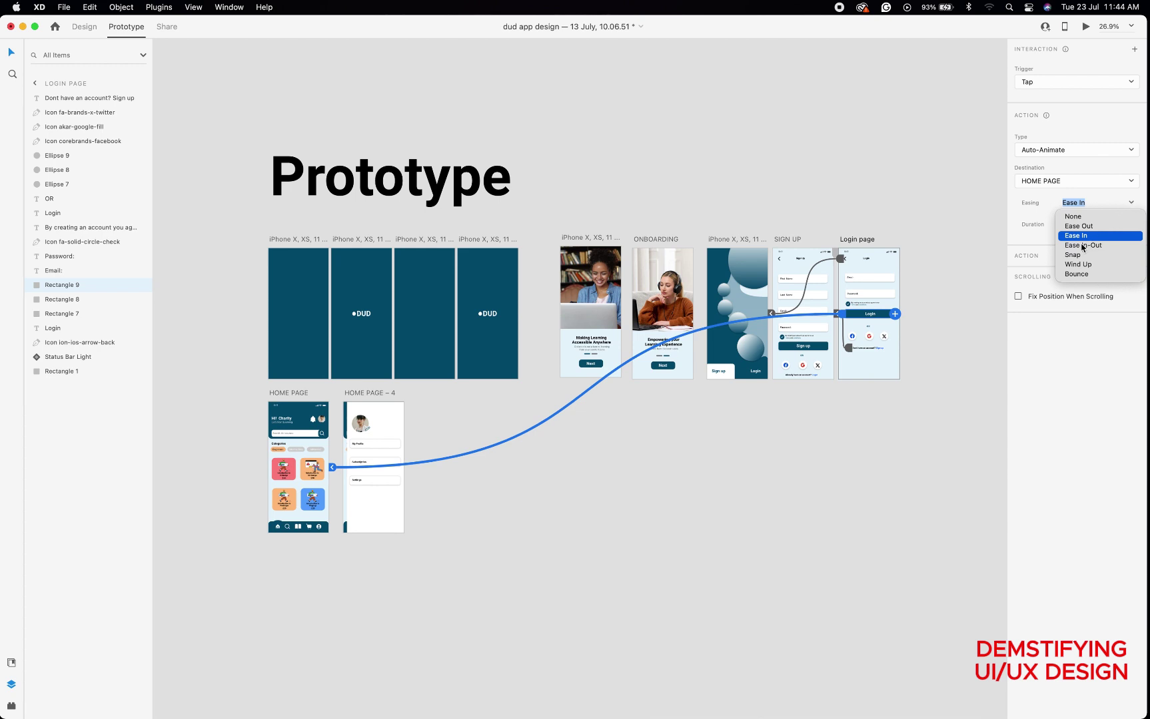
{"action": "left_click", "coordinate": [1072, 217]}
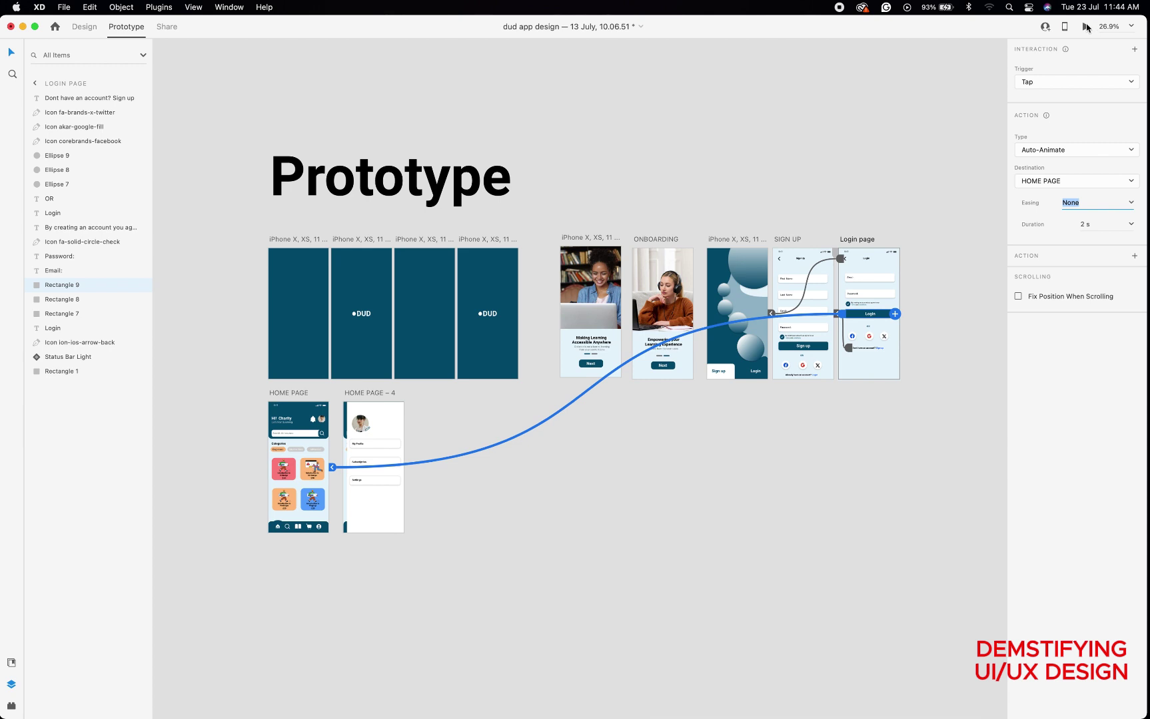
{"action": "left_click", "coordinate": [1086, 26]}
{"action": "left_click", "coordinate": [857, 348]}
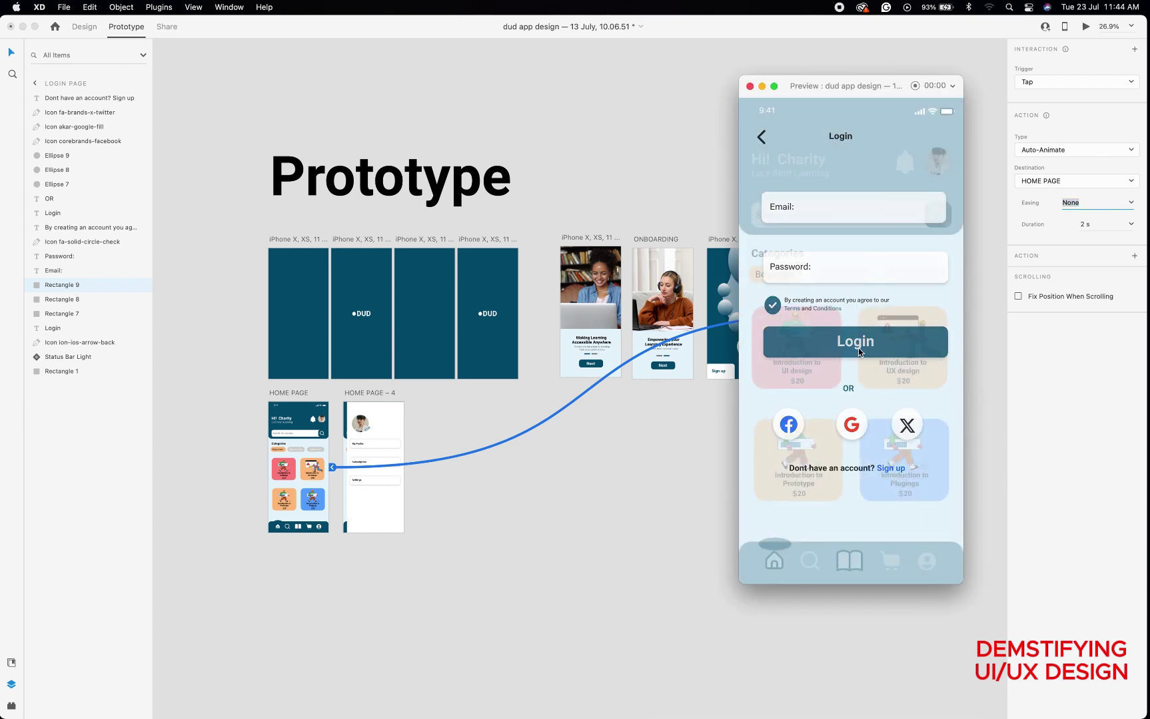
{"action": "left_click", "coordinate": [749, 86]}
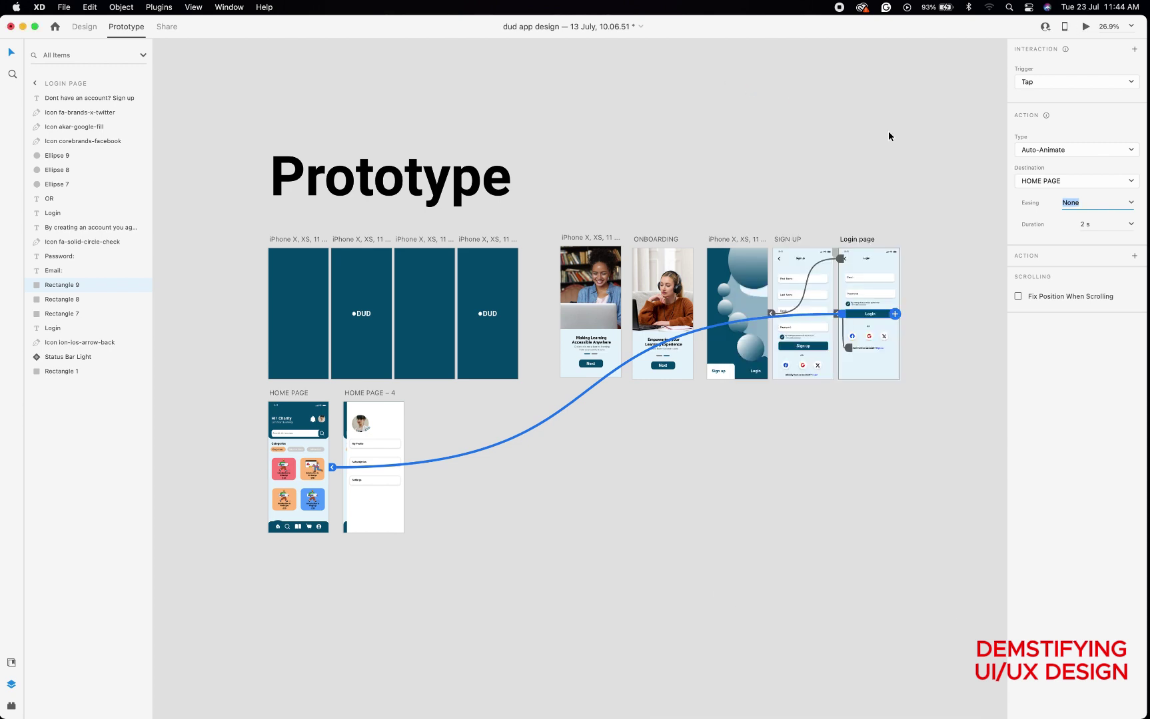
- Set the Login button interaction's easing to Ease In-Out and its duration to 1.5 s
{"action": "left_click", "coordinate": [1131, 203]}
{"action": "left_click", "coordinate": [1093, 243]}
{"action": "left_click", "coordinate": [1093, 230]}
{"action": "type", "text": "1.5"}
{"action": "key", "text": "Return"}
- Preview the prototype from the iPhone X, XS, 11 Pro – 5 artboard, swiping back between the onboarding screens and advancing to the welcome screen
{"action": "left_click", "coordinate": [285, 241]}
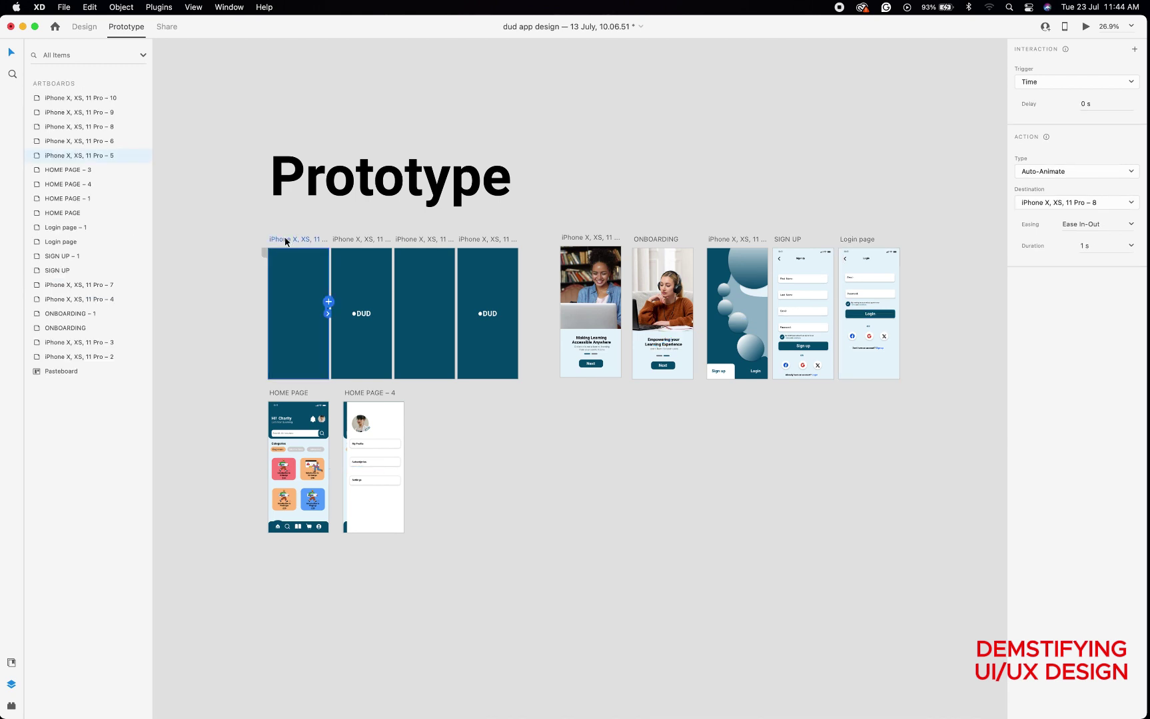
{"action": "left_click", "coordinate": [1087, 28]}
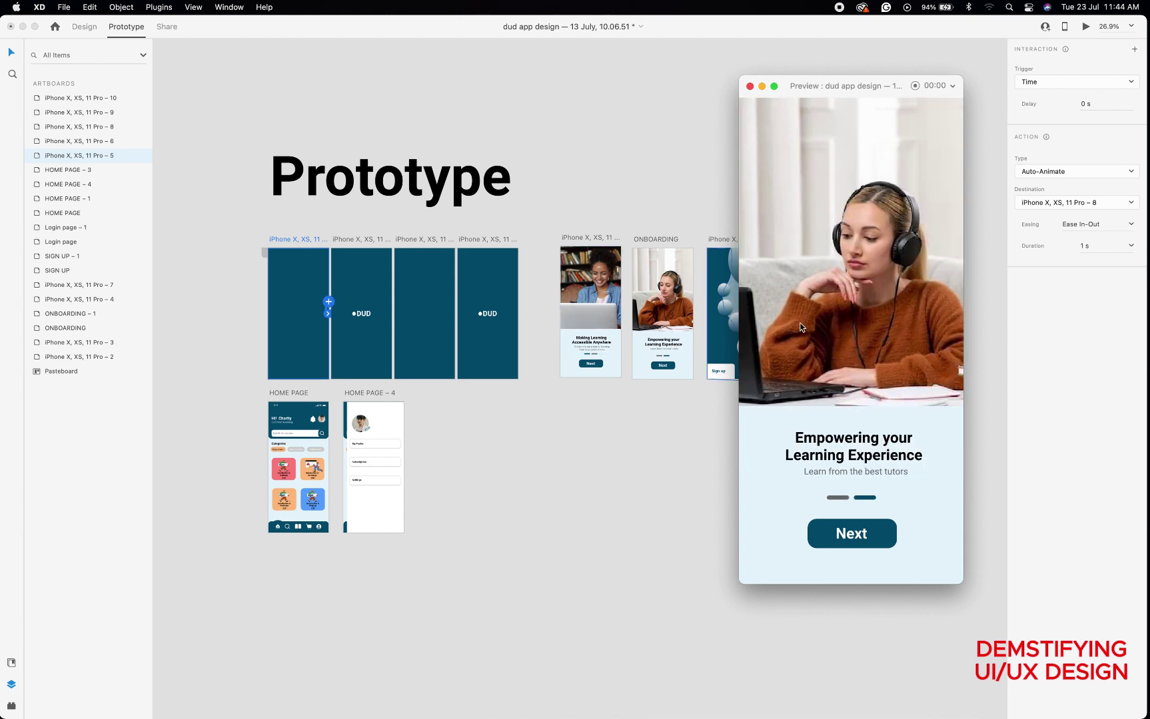
{"action": "left_click_drag", "start_coordinate": [799, 331], "coordinate": [1075, 316]}
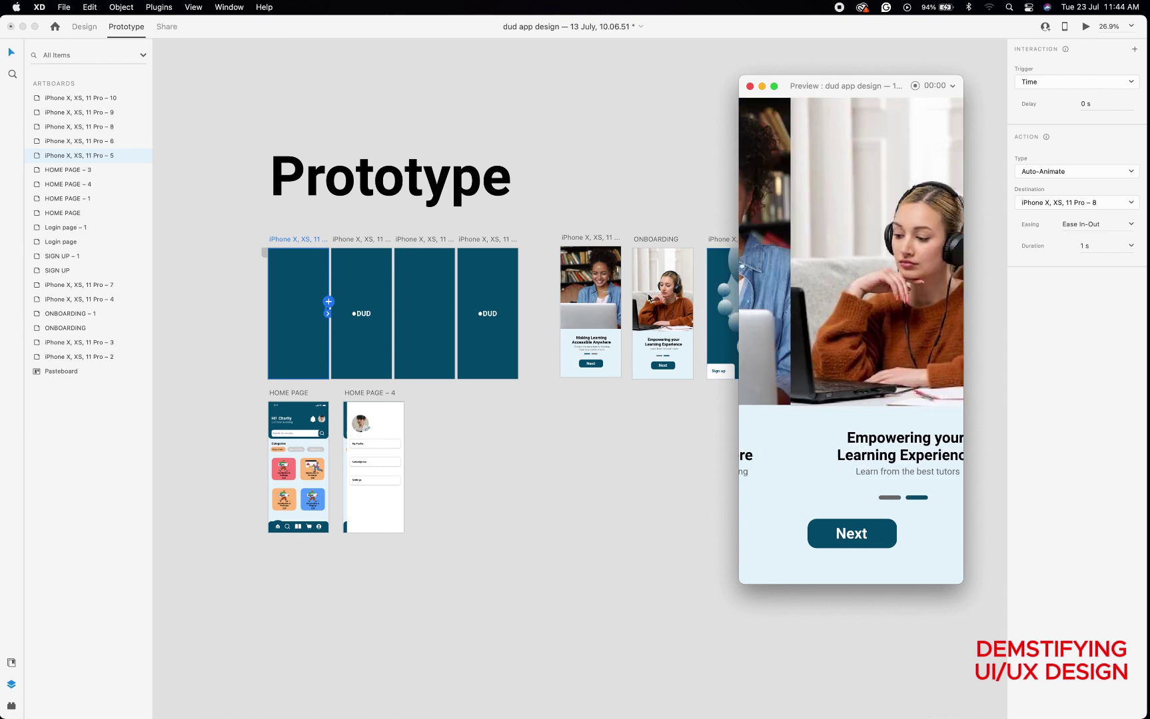
{"action": "left_click_drag", "start_coordinate": [792, 285], "coordinate": [963, 261]}
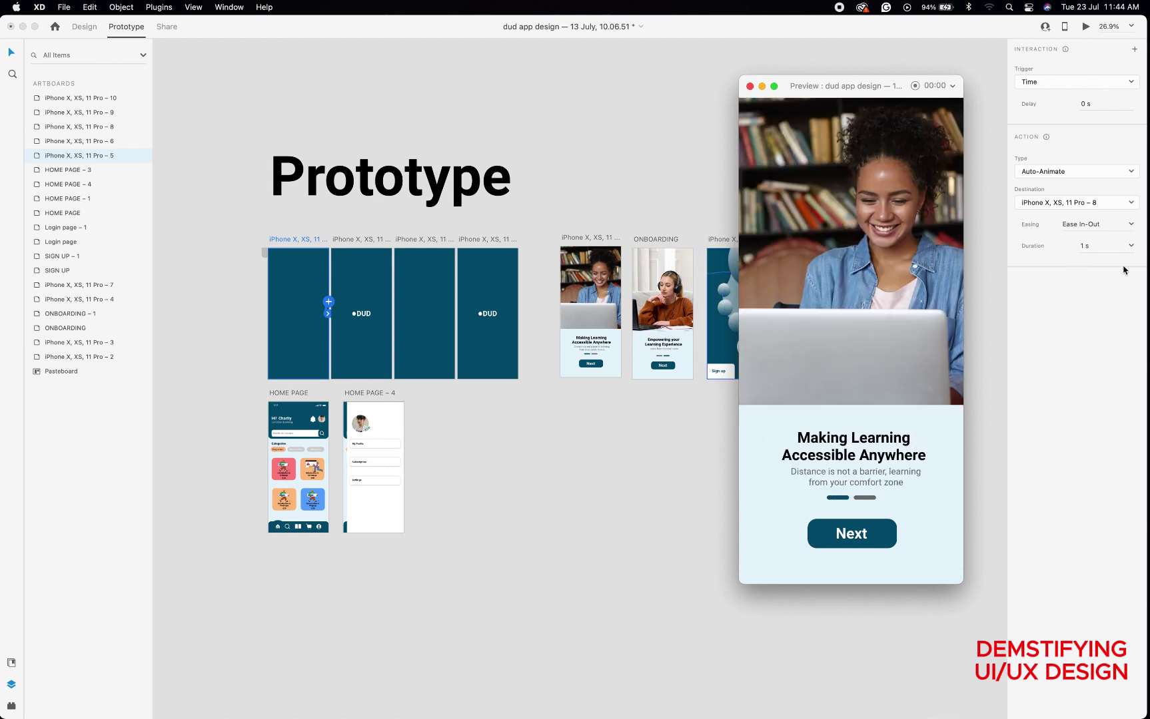
{"action": "left_click", "coordinate": [849, 539]}
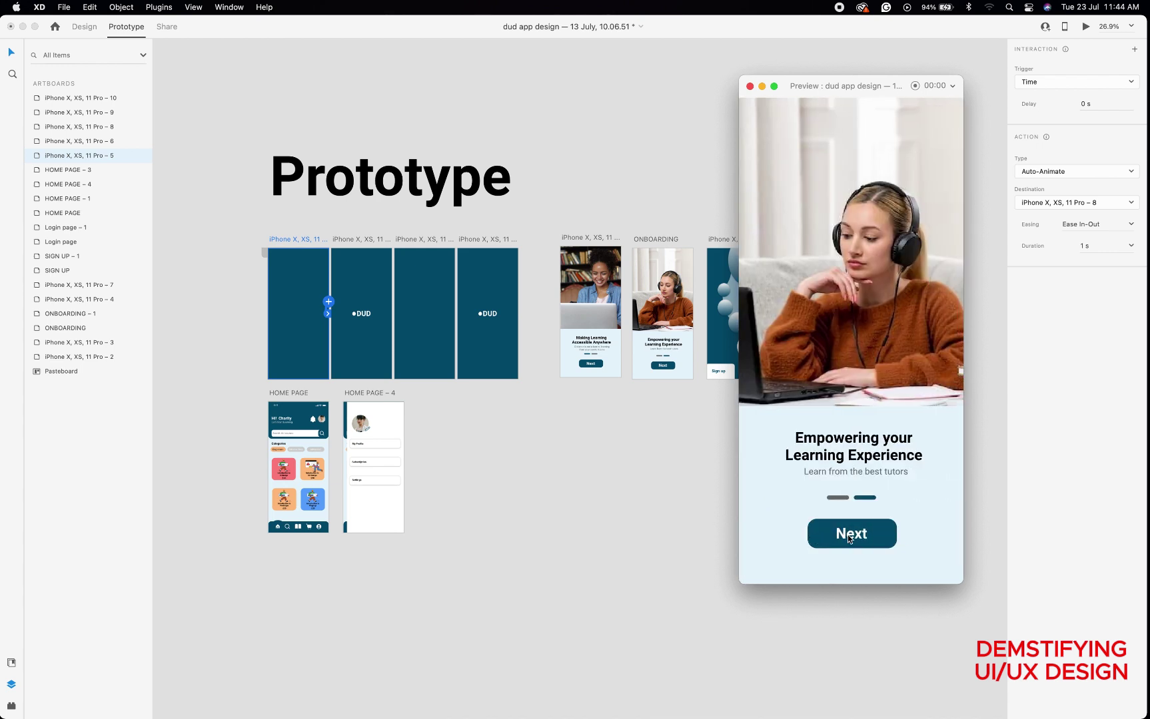
{"action": "left_click", "coordinate": [850, 535]}
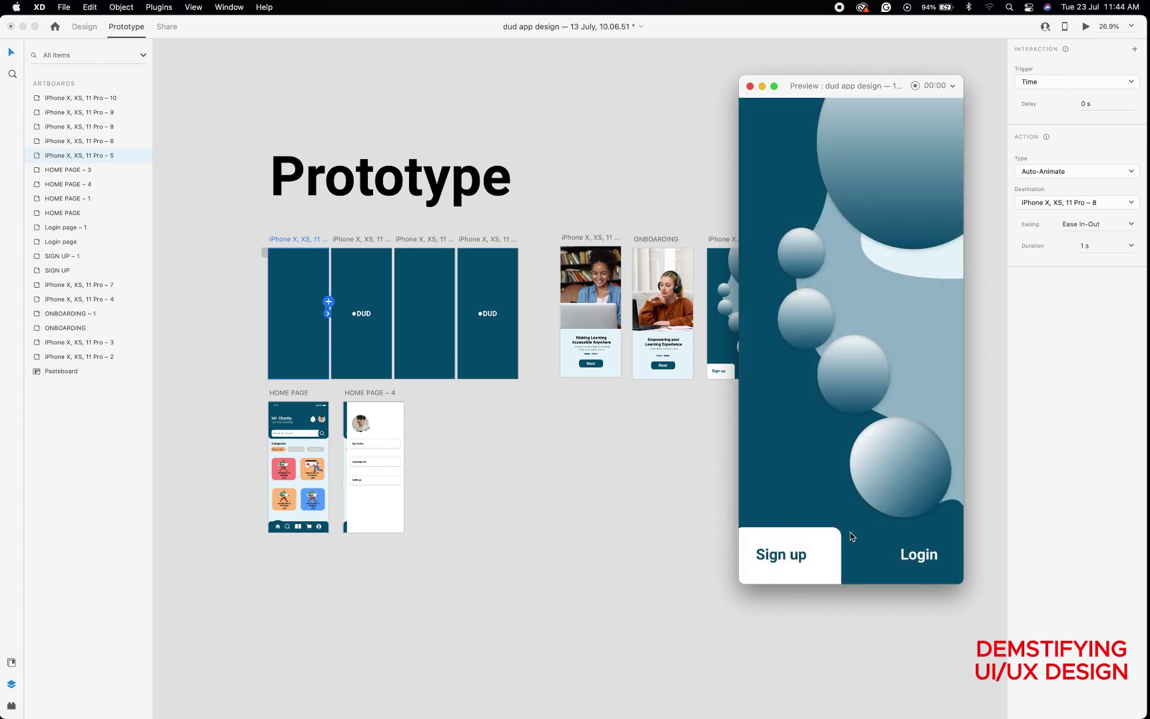
- Test the welcome screen's Sign up link, the sign-up page's back arrow and the welcome screen's Login link in the preview
{"action": "left_click", "coordinate": [787, 557]}
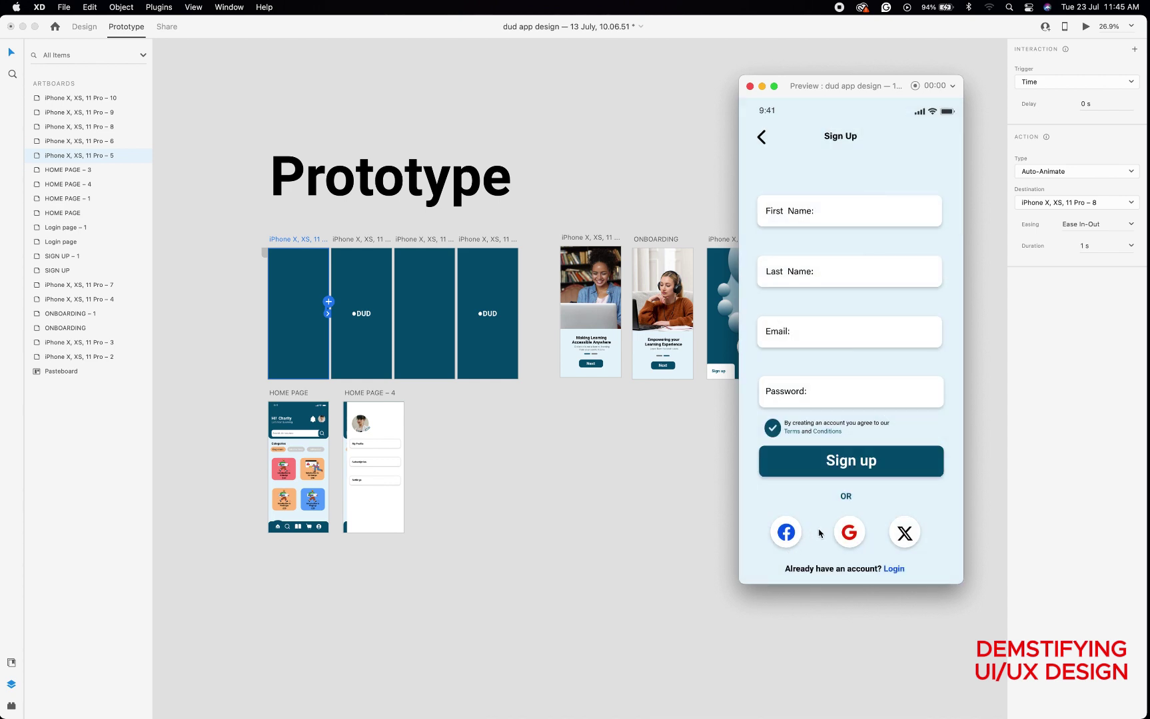
{"action": "left_click", "coordinate": [760, 137]}
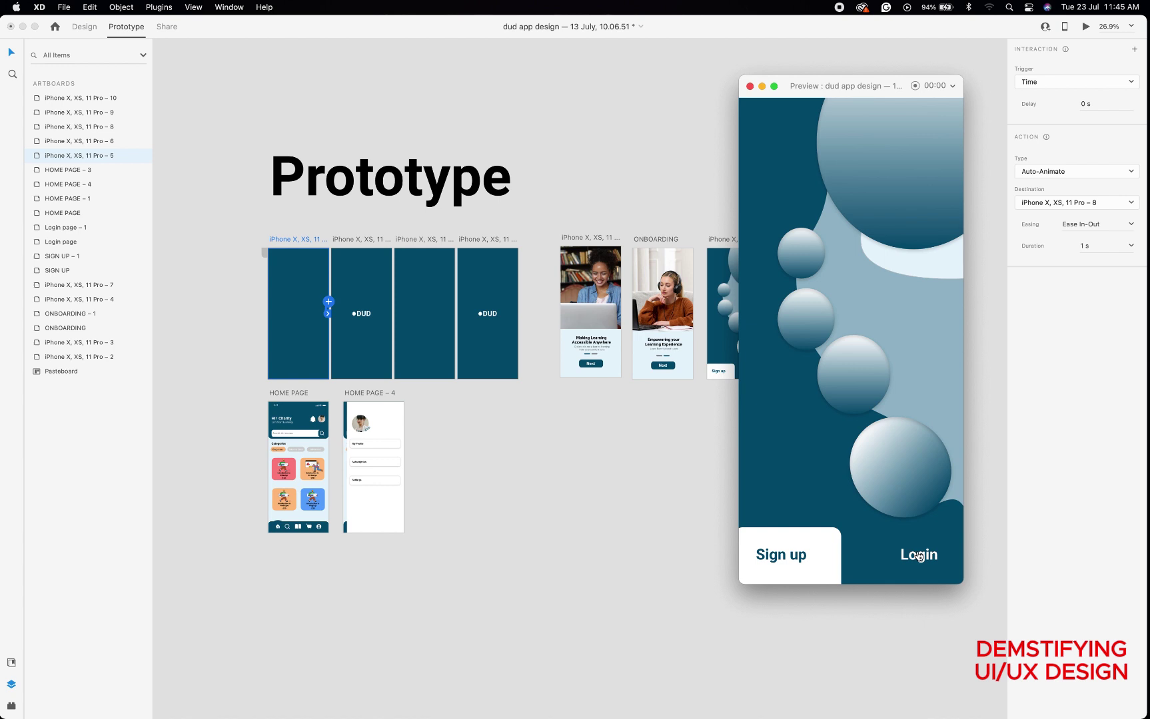
{"action": "left_click", "coordinate": [917, 556]}
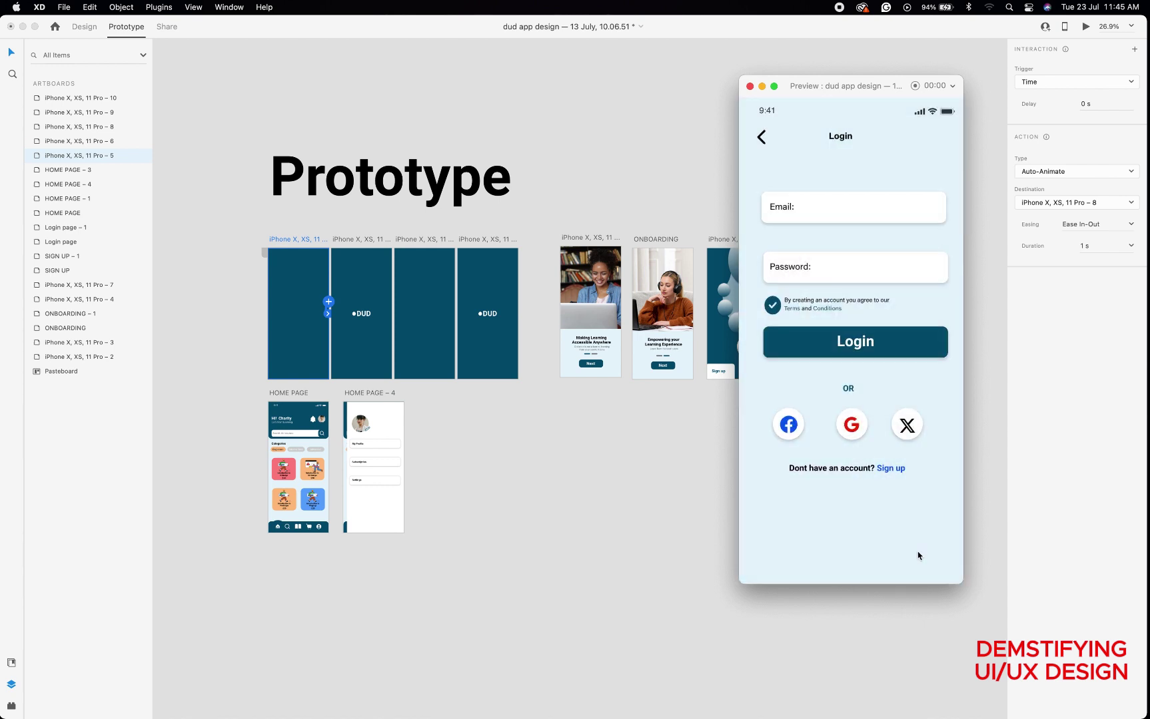
- Test the Sign up and Login text links by switching repeatedly between the login and sign-up pages in the preview
{"action": "left_click", "coordinate": [893, 469]}
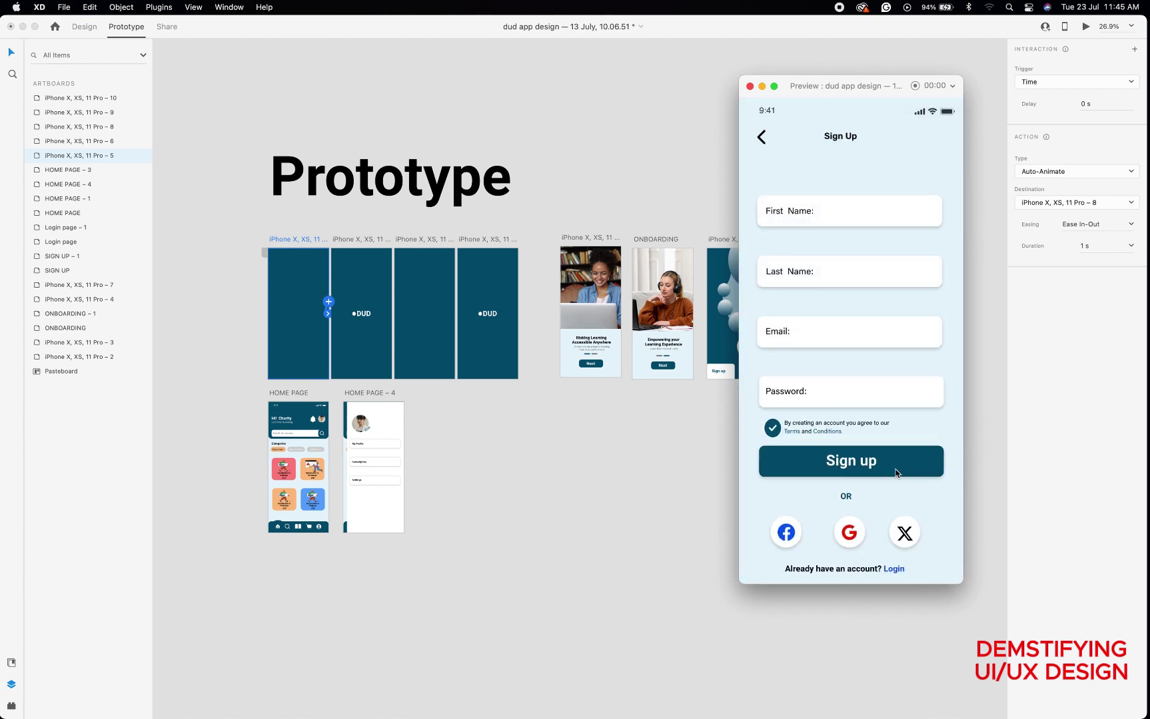
{"action": "left_click", "coordinate": [895, 570]}
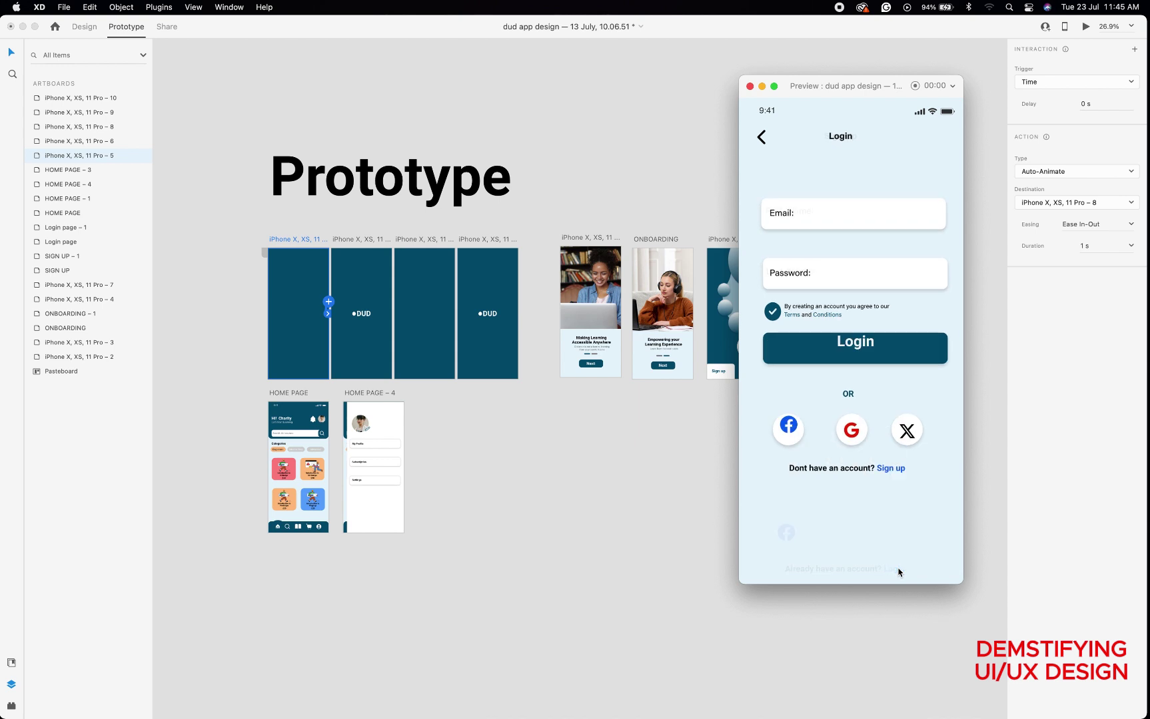
{"action": "left_click", "coordinate": [895, 469]}
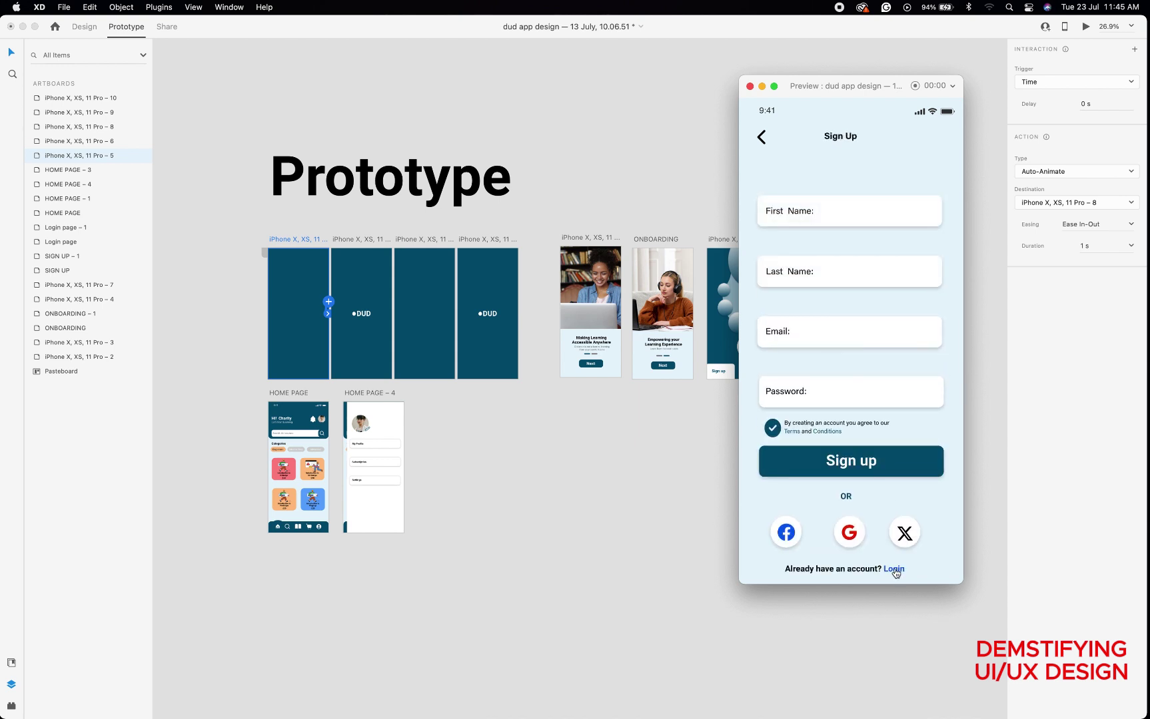
{"action": "left_click", "coordinate": [894, 570]}
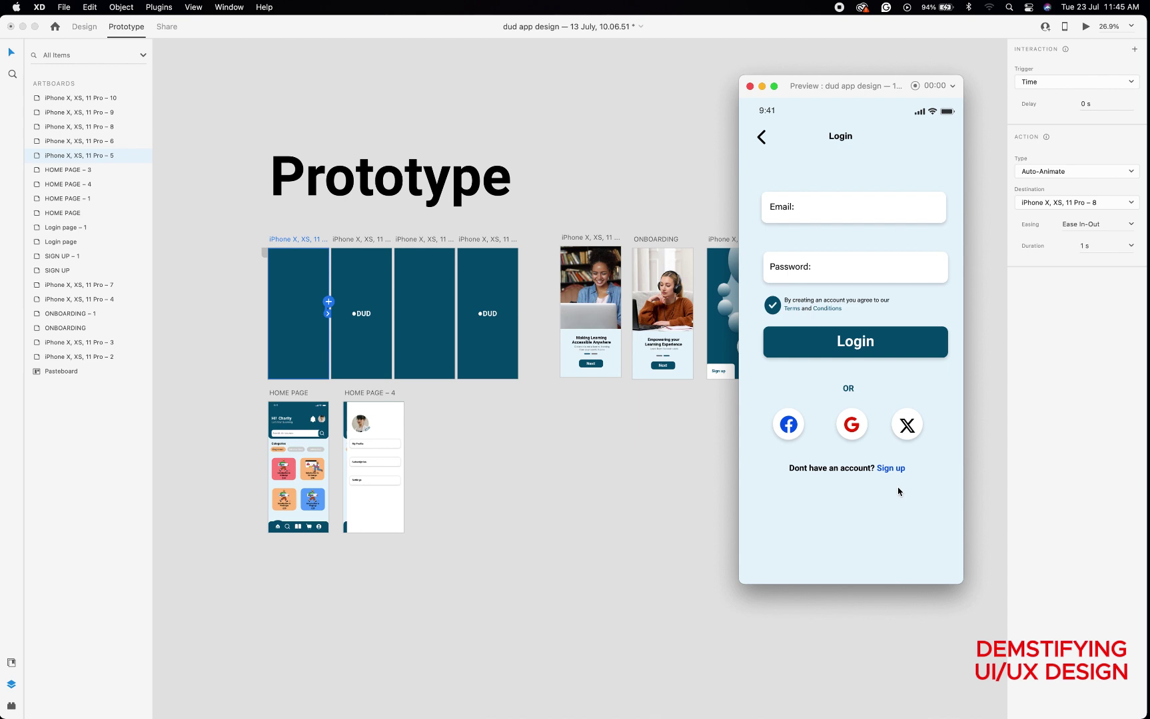
{"action": "left_click", "coordinate": [896, 469]}
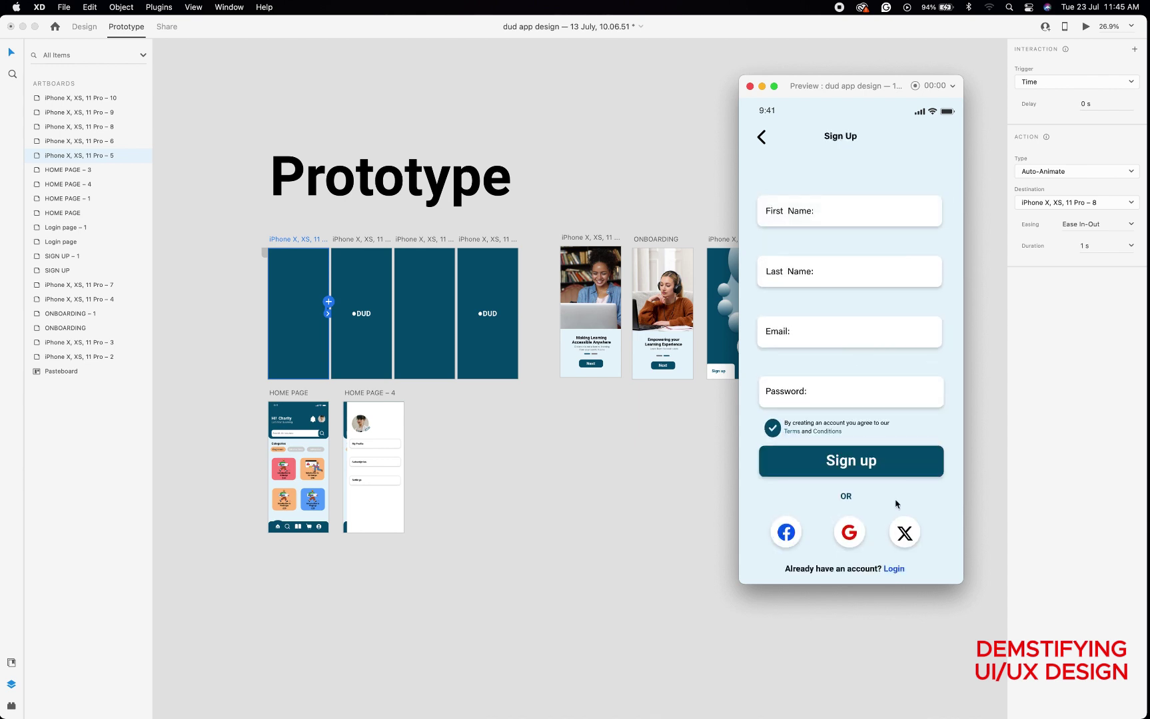
{"action": "left_click", "coordinate": [892, 569]}
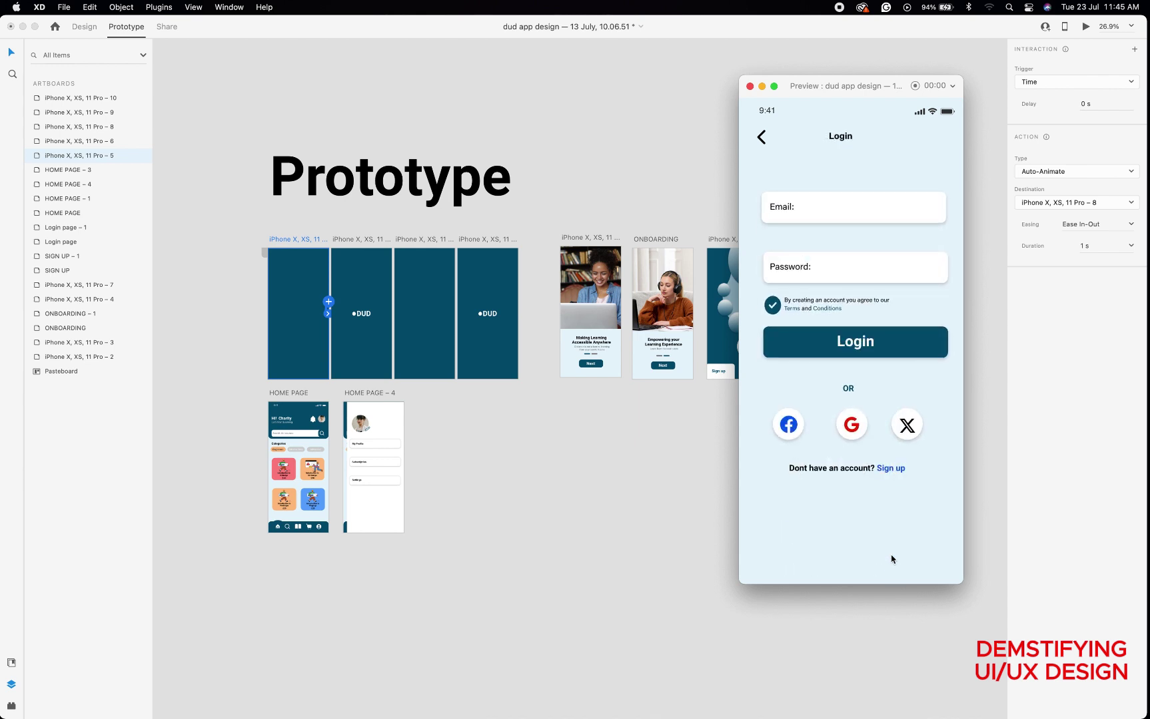
{"action": "left_click", "coordinate": [893, 470]}
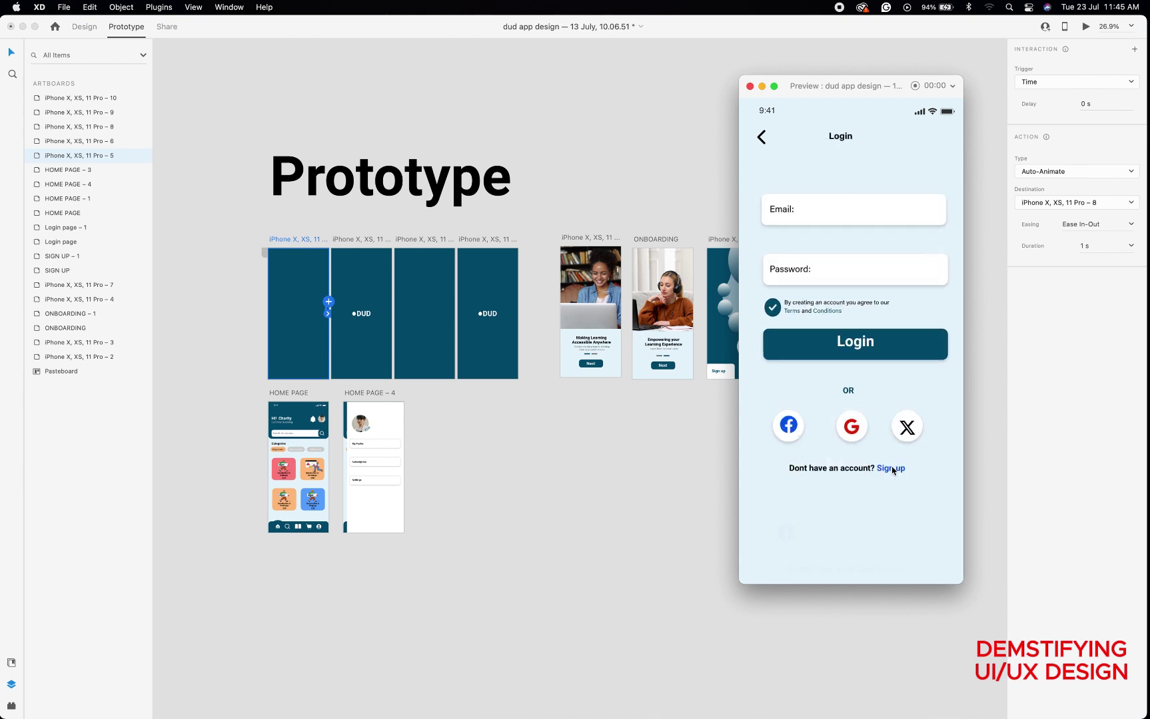
- Return to the welcome screen, test the flow through sign-up and login to the home page, and close the preview
{"action": "left_click", "coordinate": [761, 138]}
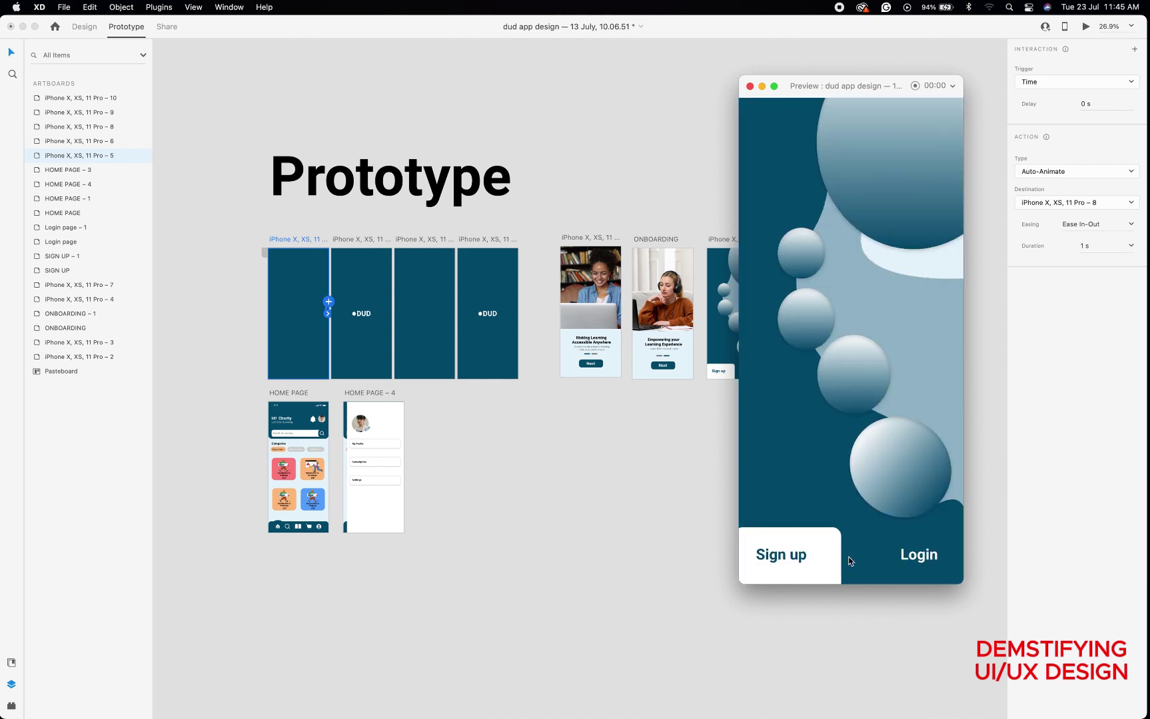
{"action": "left_click", "coordinate": [802, 554]}
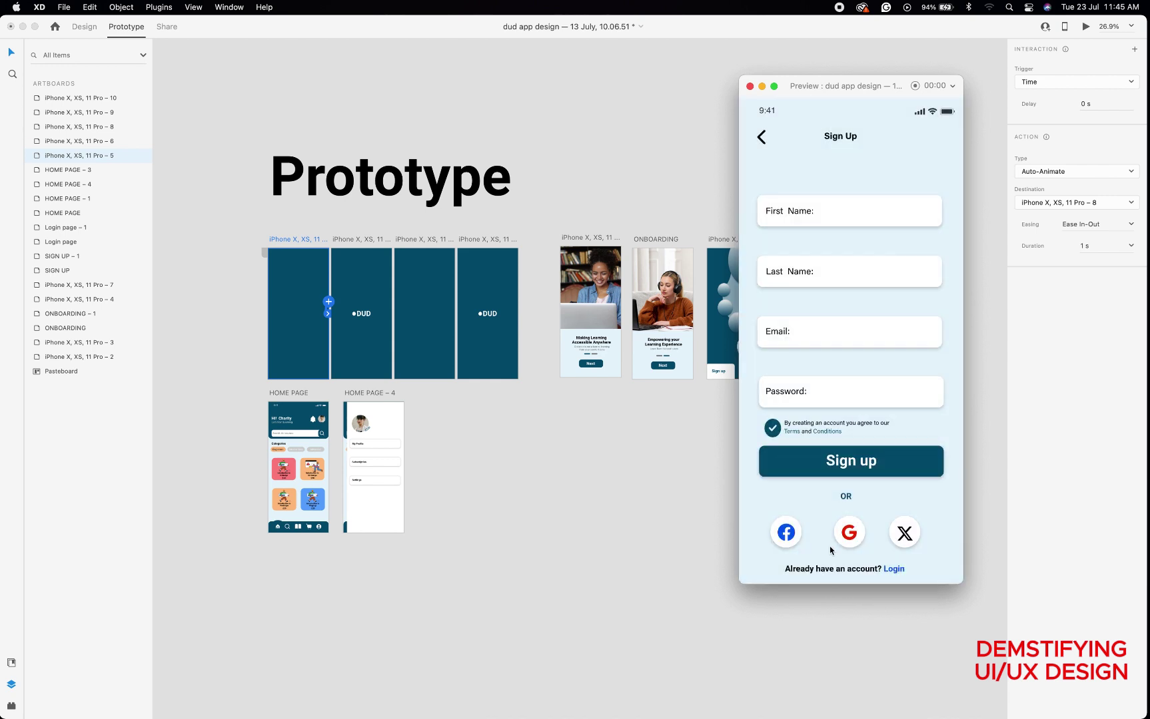
{"action": "left_click", "coordinate": [894, 571]}
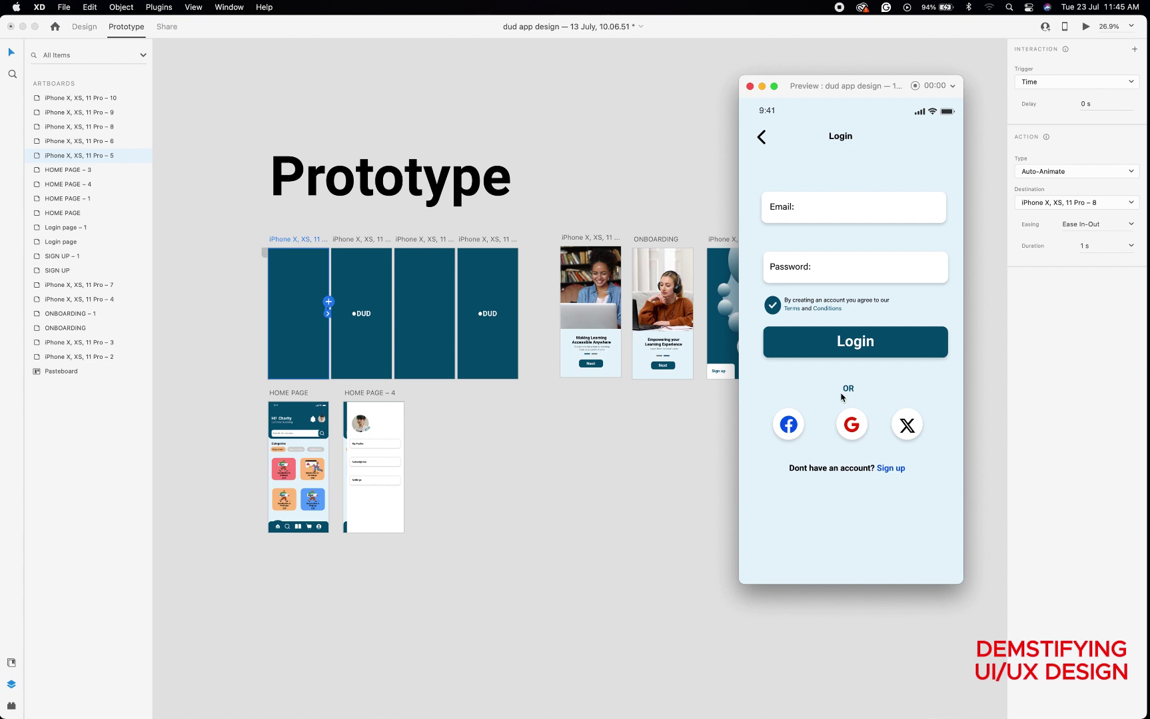
{"action": "left_click", "coordinate": [845, 344]}
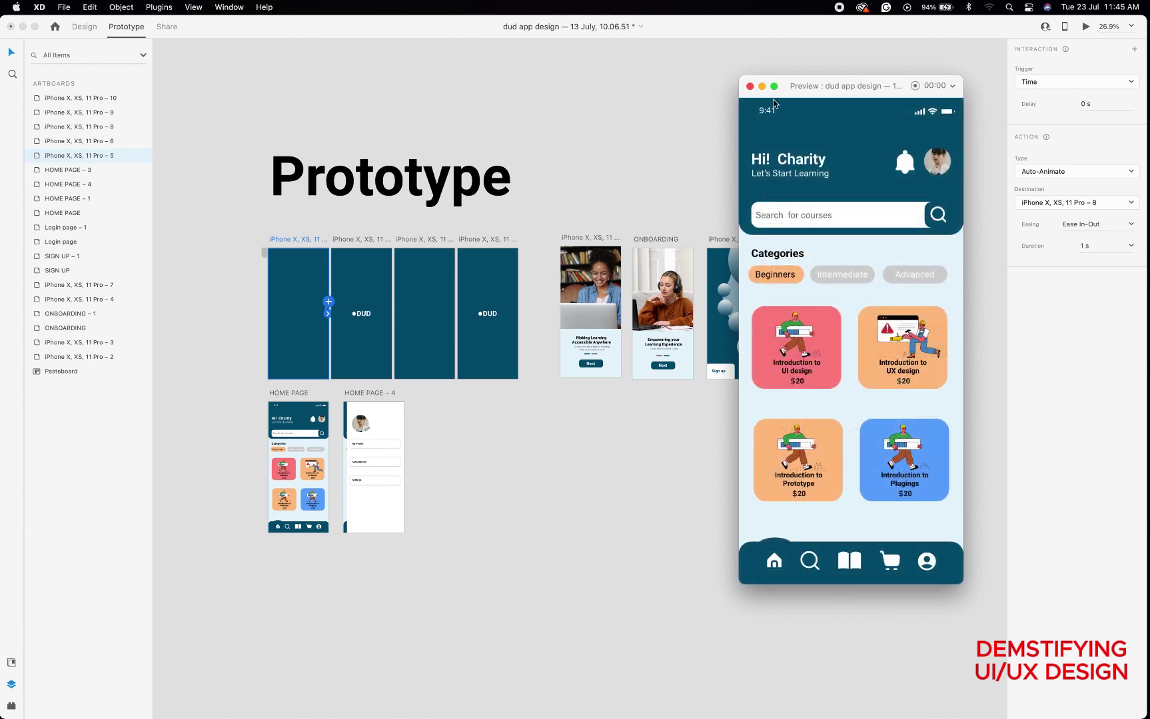
{"action": "left_click", "coordinate": [750, 87]}
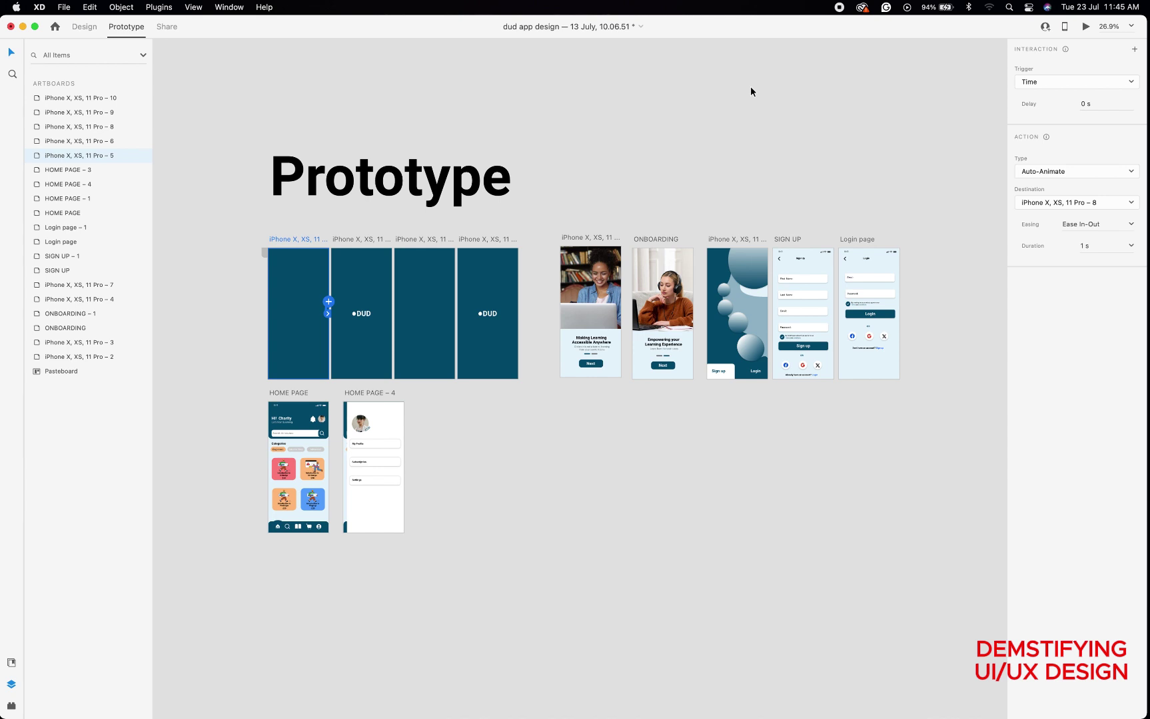
- Switch to Design mode and examine the HOME PAGE profile picture and the profile menu on the HOME PAGE – 4 artboard
{"action": "left_click", "coordinate": [86, 28]}
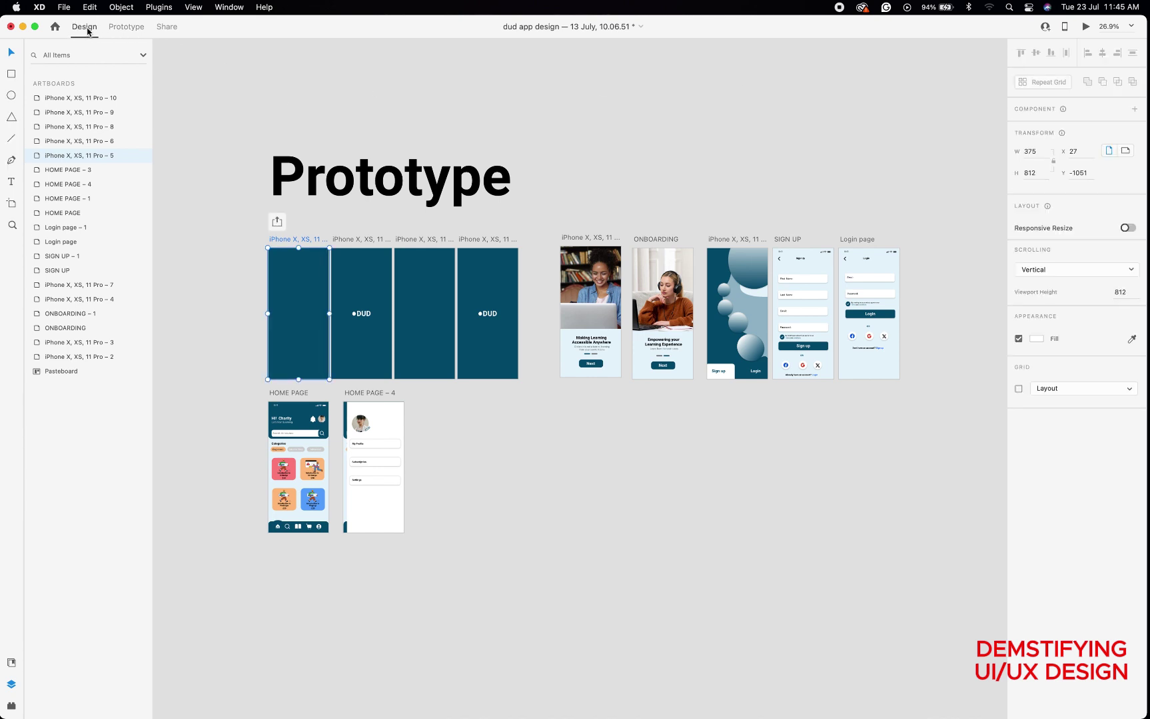
{"action": "scroll", "coordinate": [389, 427], "scroll_direction": "up", "scroll_amount": 5}
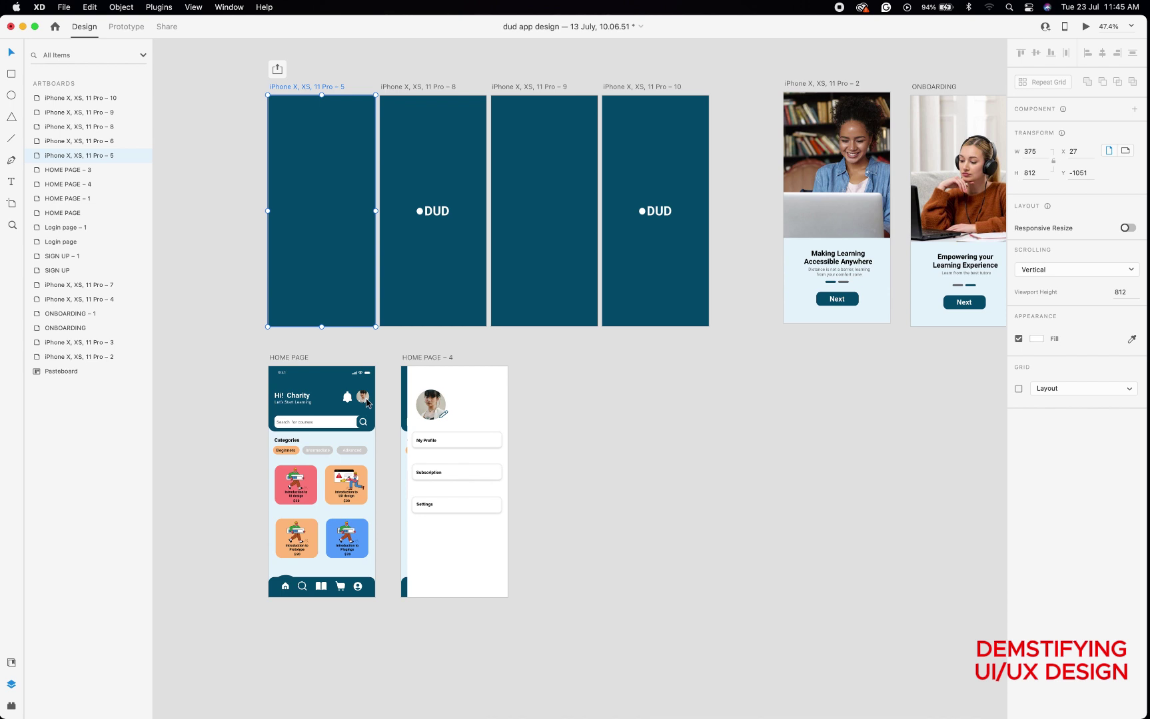
{"action": "scroll", "coordinate": [367, 402], "scroll_direction": "up", "scroll_amount": 5}
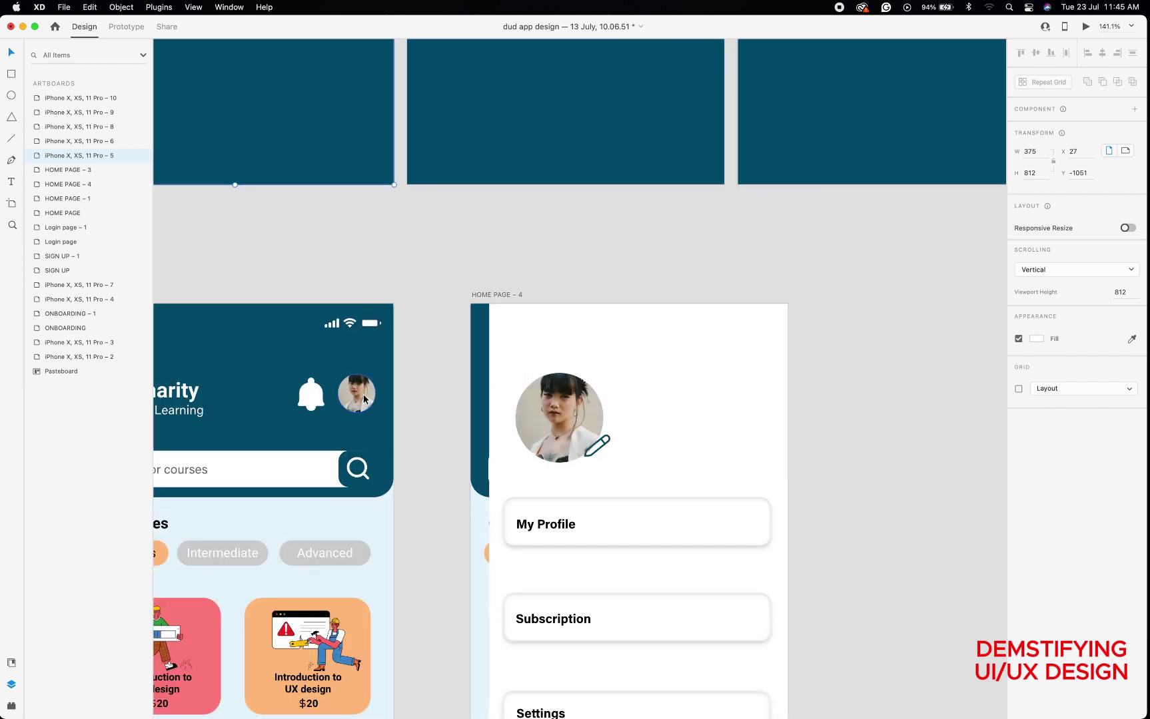
{"action": "scroll", "coordinate": [358, 403], "scroll_direction": "up", "scroll_amount": 5}
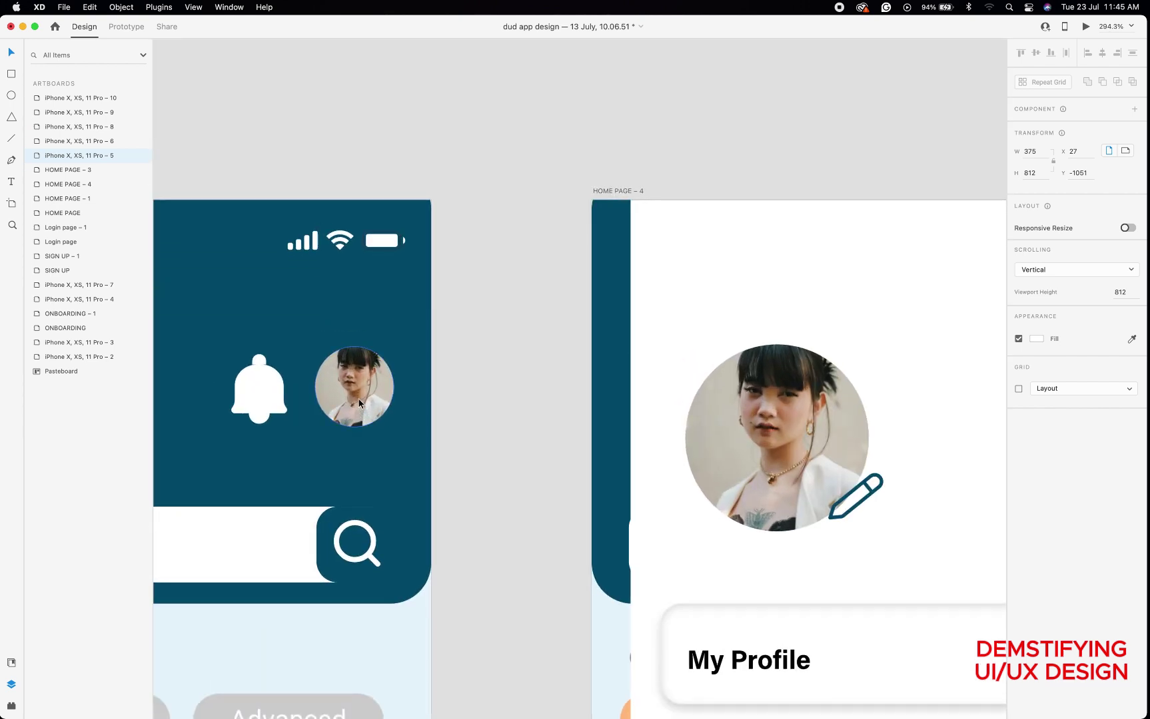
{"action": "left_click", "coordinate": [359, 403]}
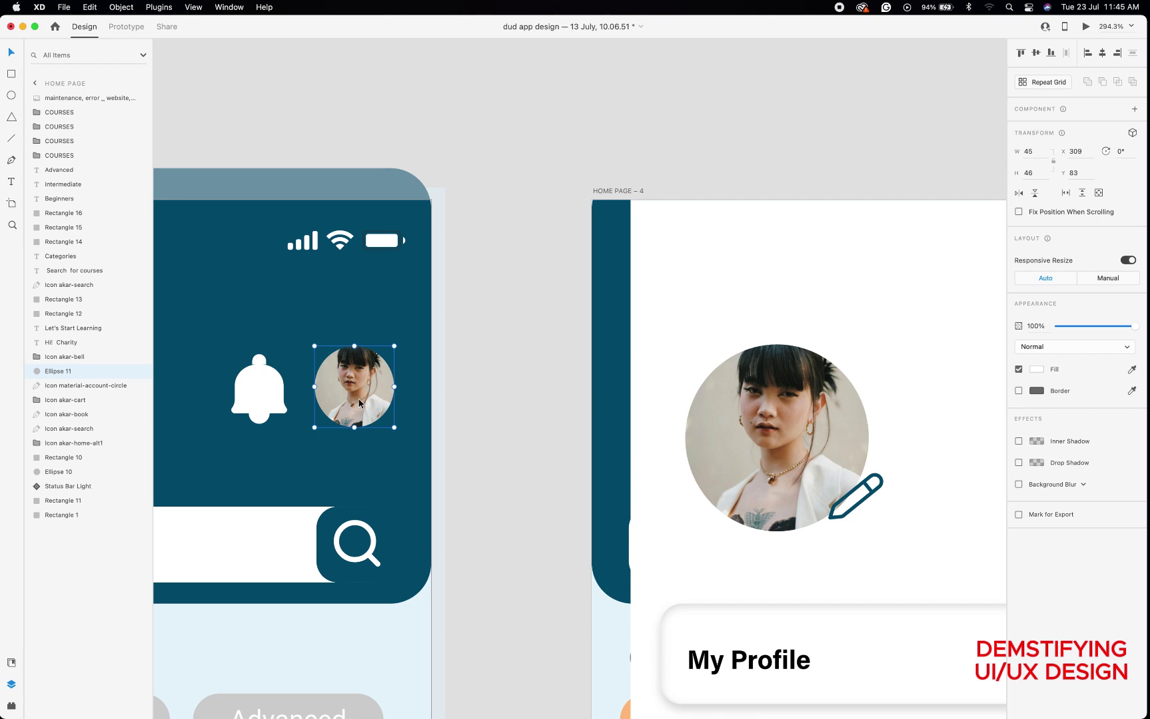
{"action": "scroll", "coordinate": [359, 403], "scroll_direction": "down", "scroll_amount": 10}
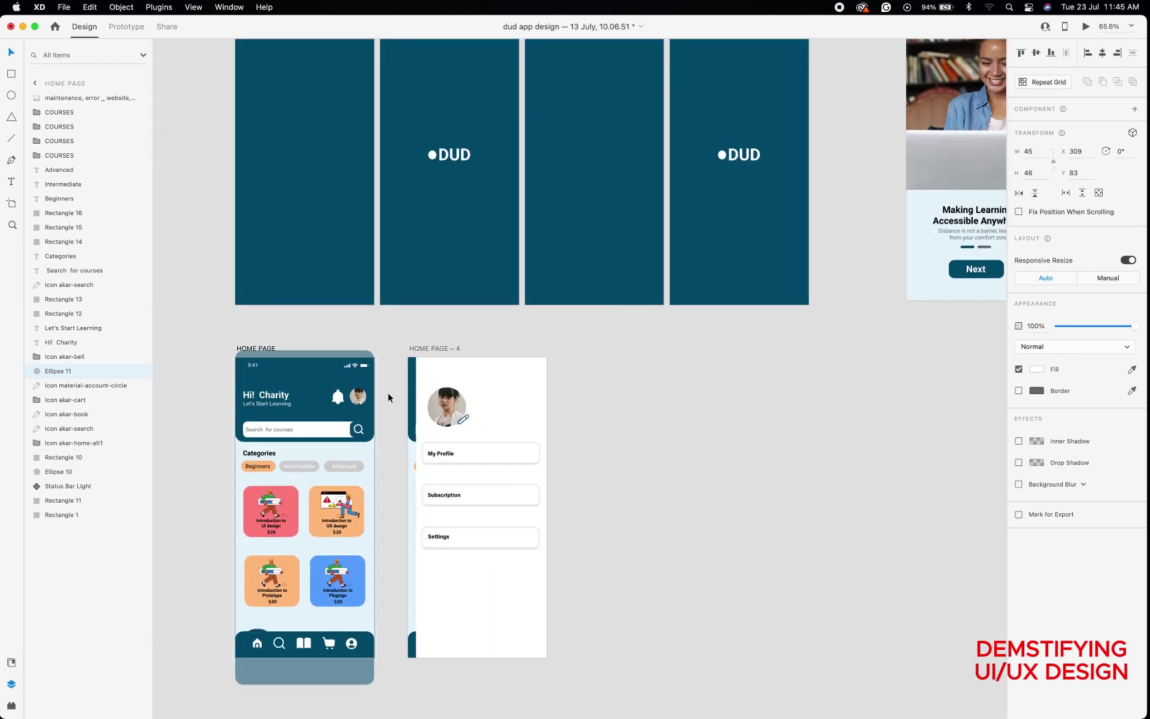
{"action": "scroll", "coordinate": [448, 390], "scroll_direction": "up", "scroll_amount": 2}
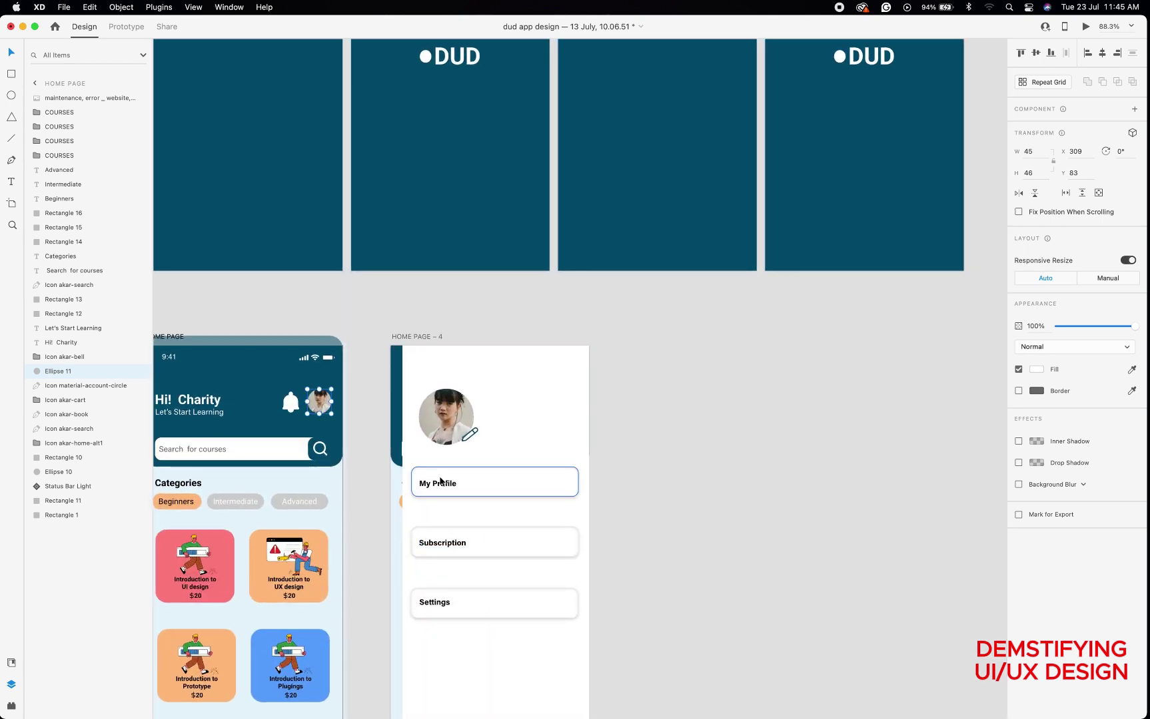
{"action": "scroll", "coordinate": [439, 478], "scroll_direction": "down", "scroll_amount": 5}
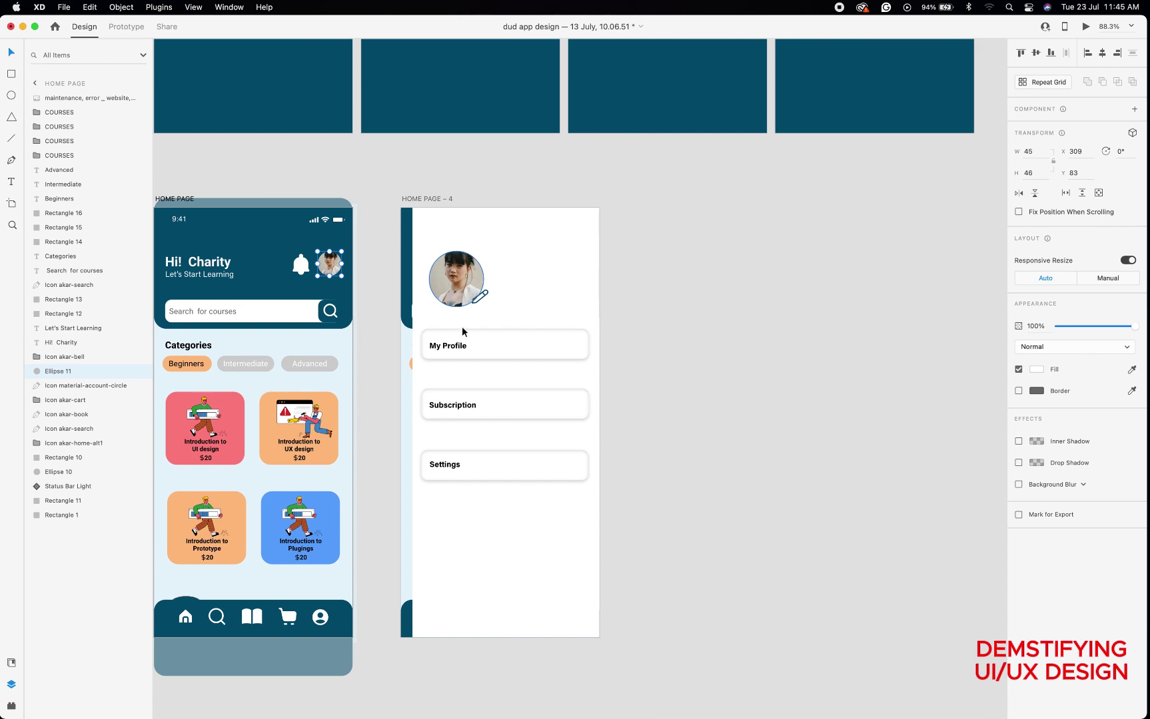
{"action": "scroll", "coordinate": [429, 403], "scroll_direction": "down", "scroll_amount": 3}
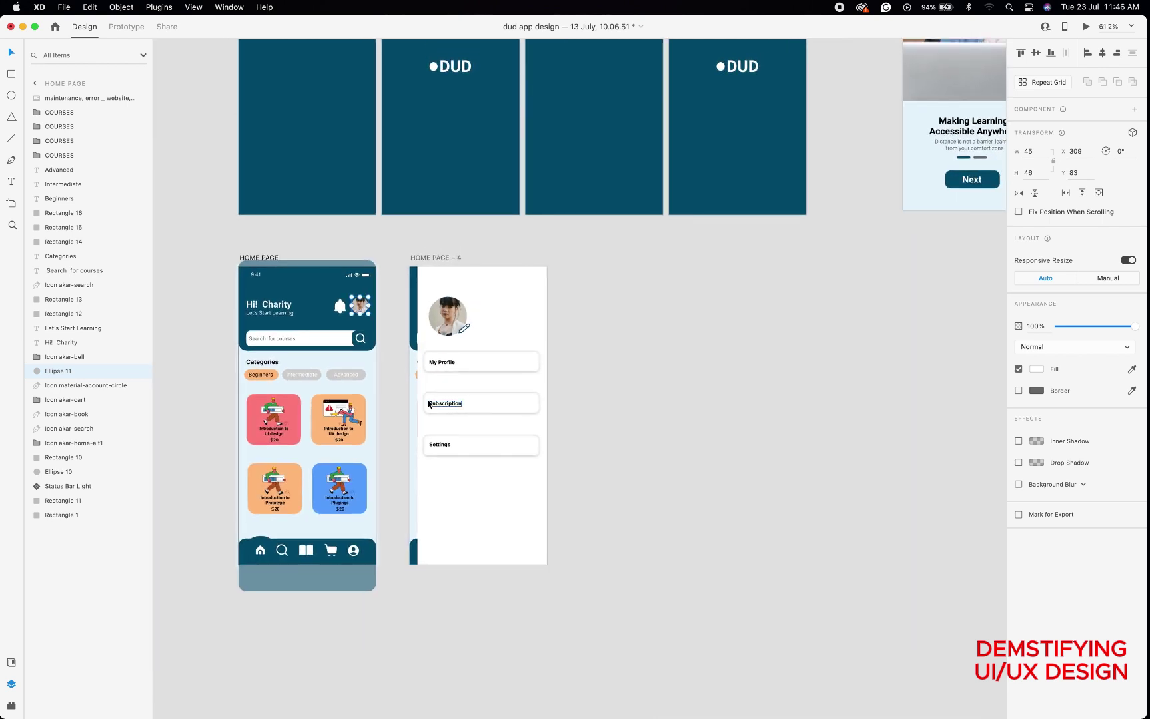
{"action": "left_click", "coordinate": [423, 234]}
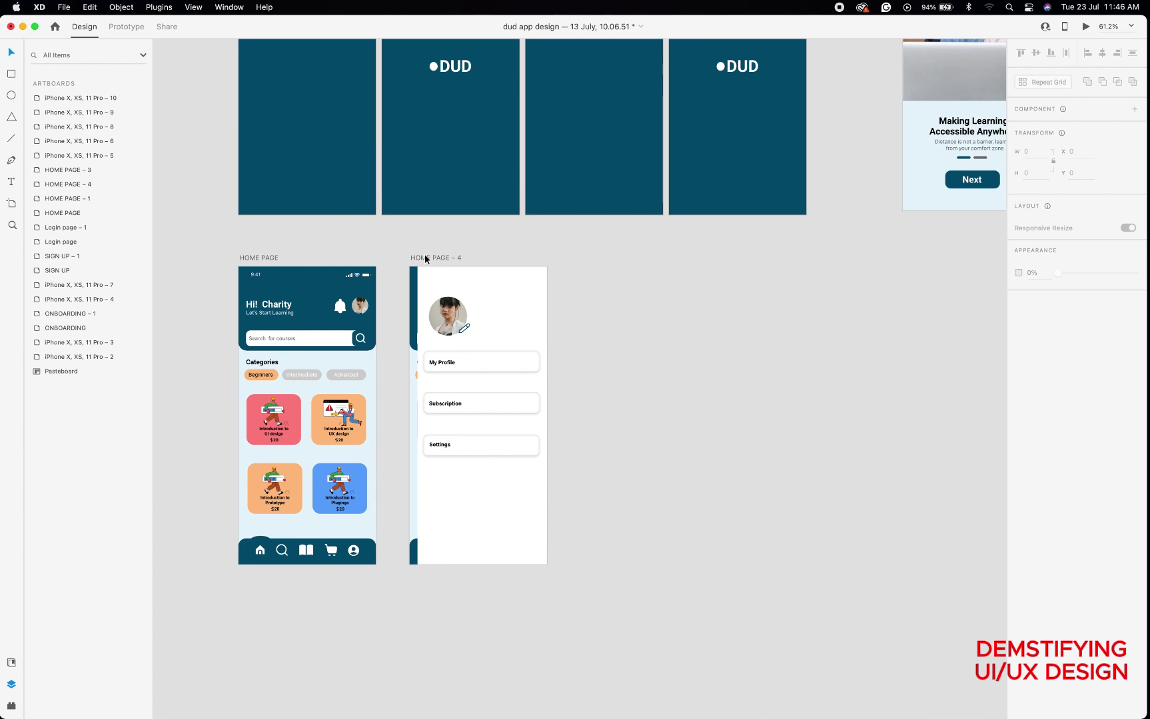
- Select everything on the HOME PAGE – 4 artboard and ungroup it repeatedly to break up the nested groups
{"action": "left_click", "coordinate": [424, 256]}
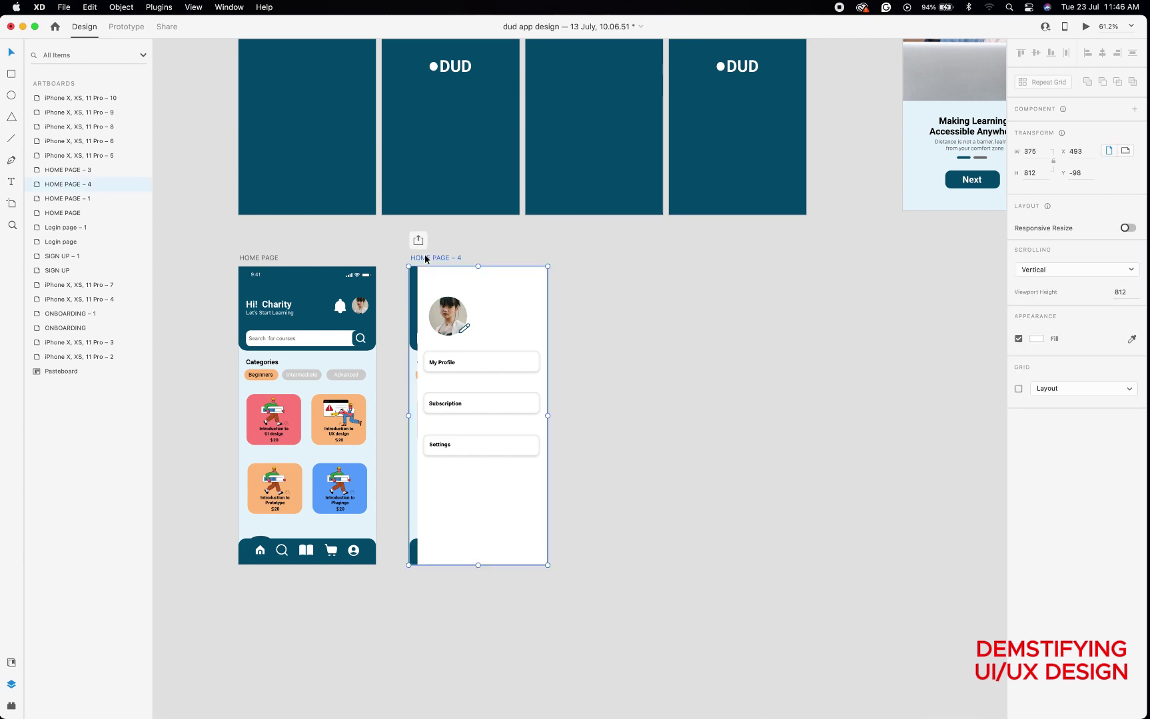
{"action": "left_click_drag", "start_coordinate": [397, 249], "coordinate": [558, 597]}
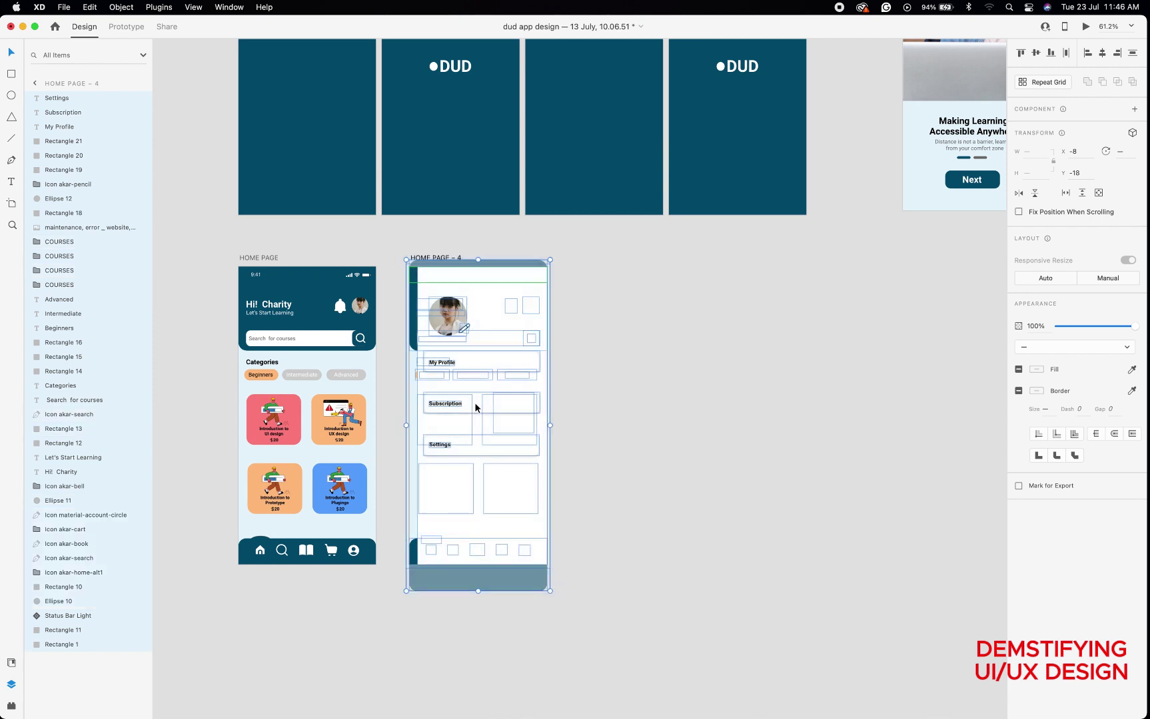
{"action": "right_click", "coordinate": [474, 352]}
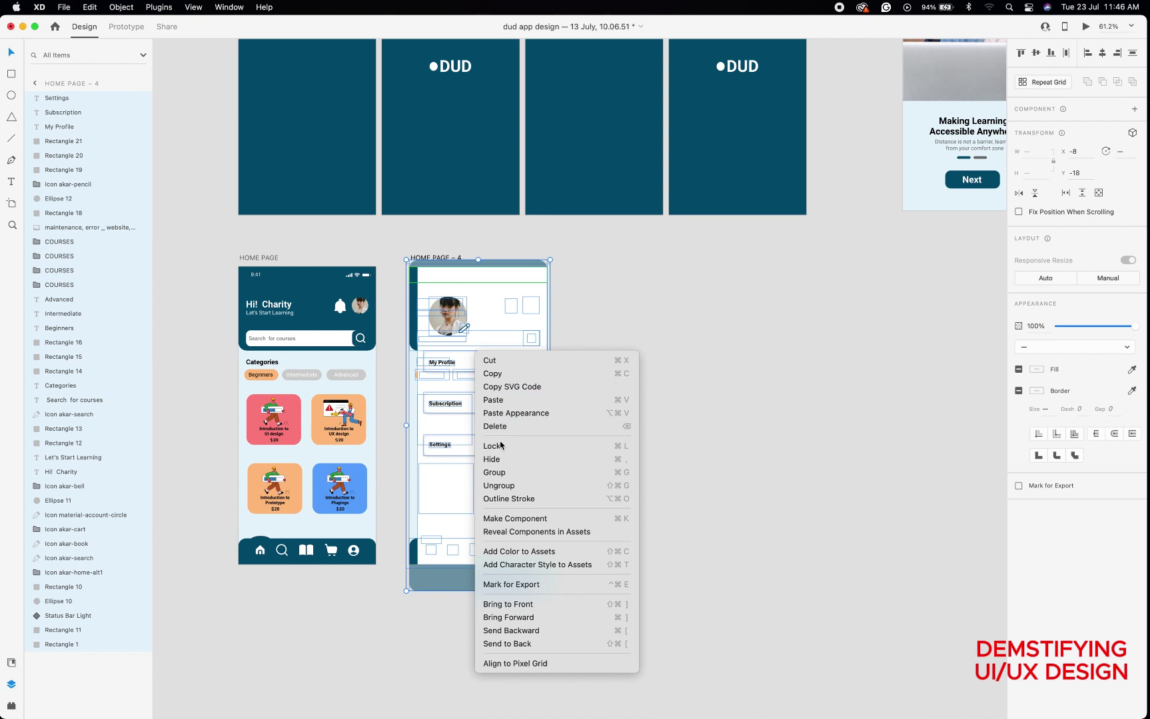
{"action": "left_click", "coordinate": [498, 485]}
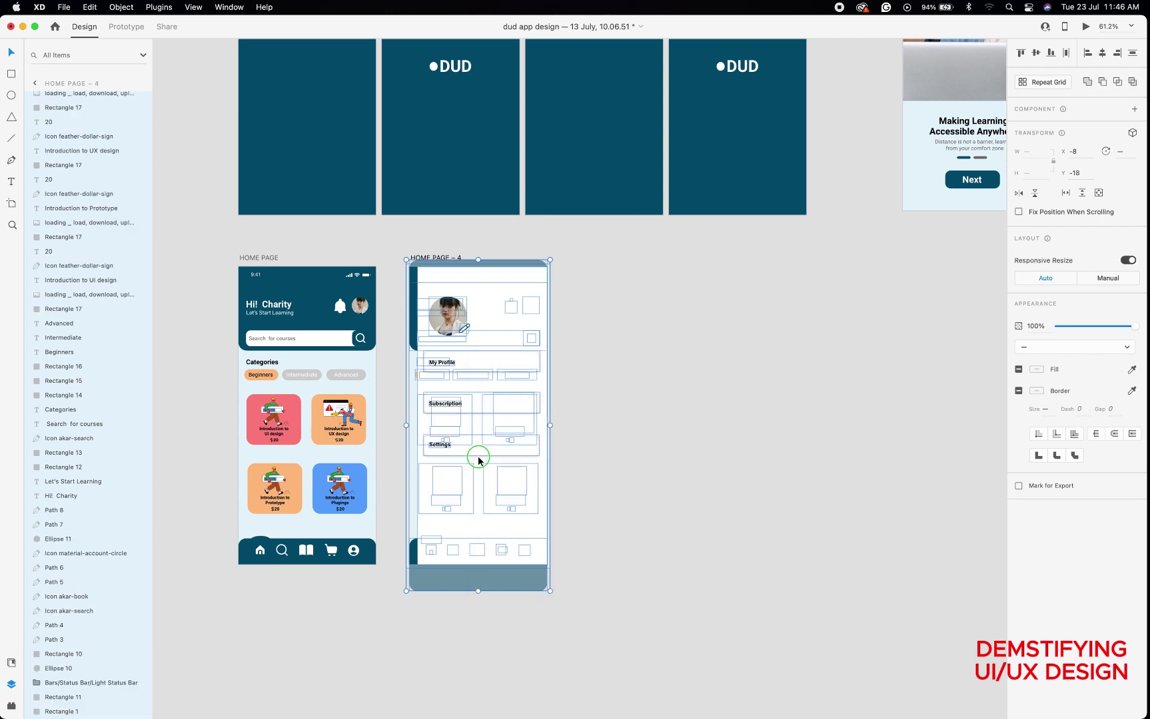
{"action": "right_click", "coordinate": [478, 461]}
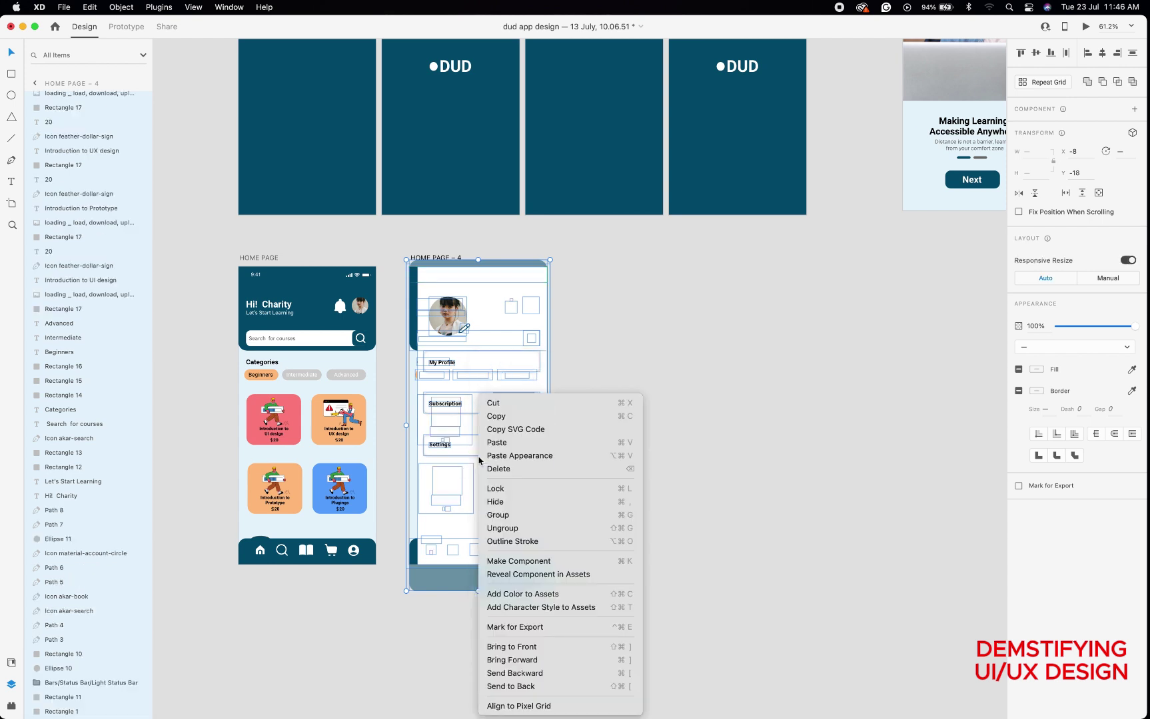
{"action": "left_click", "coordinate": [505, 530]}
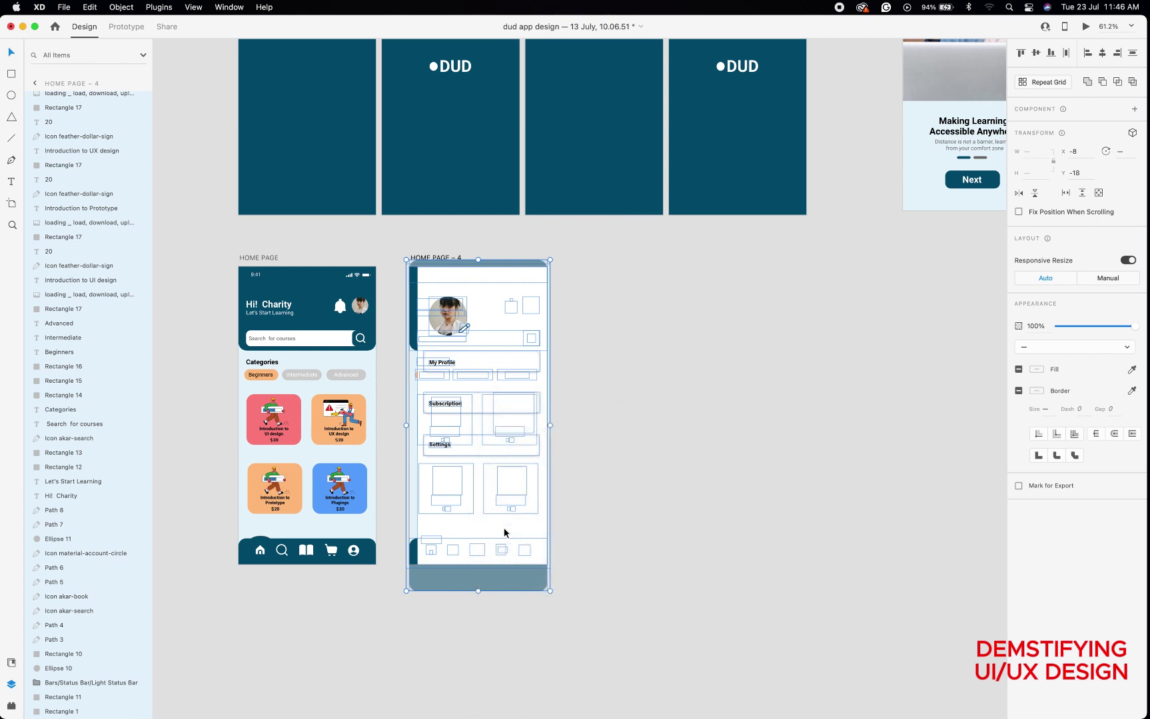
{"action": "right_click", "coordinate": [490, 323]}
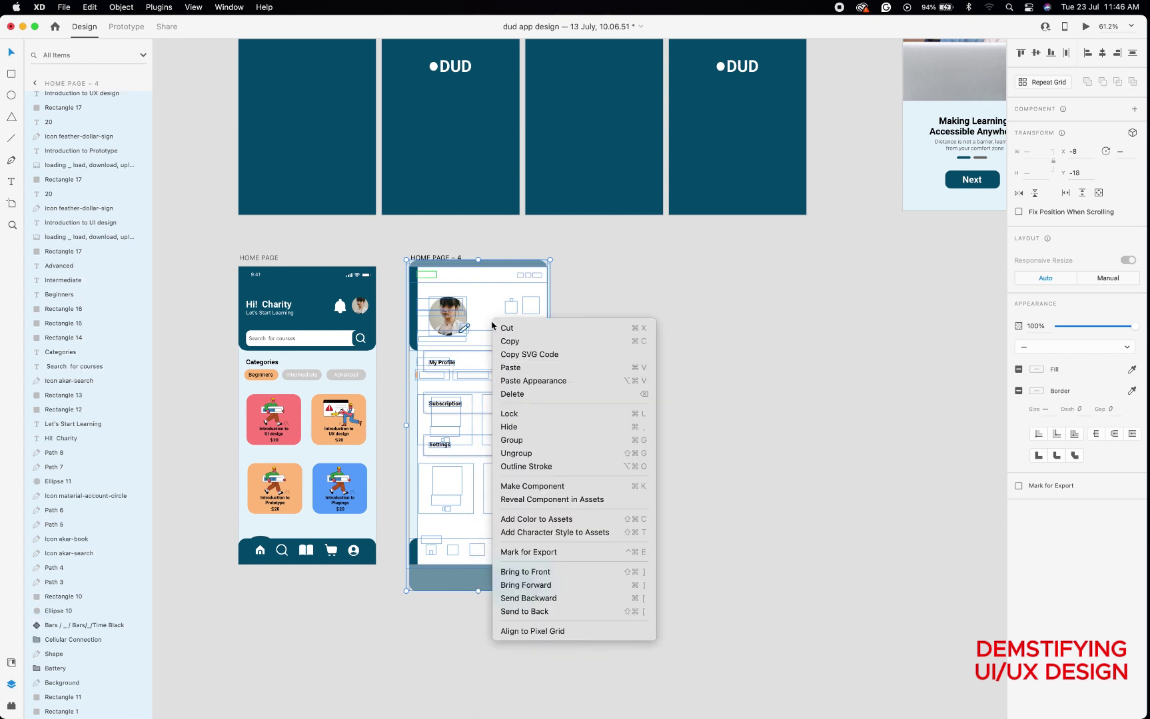
{"action": "left_click", "coordinate": [517, 452]}
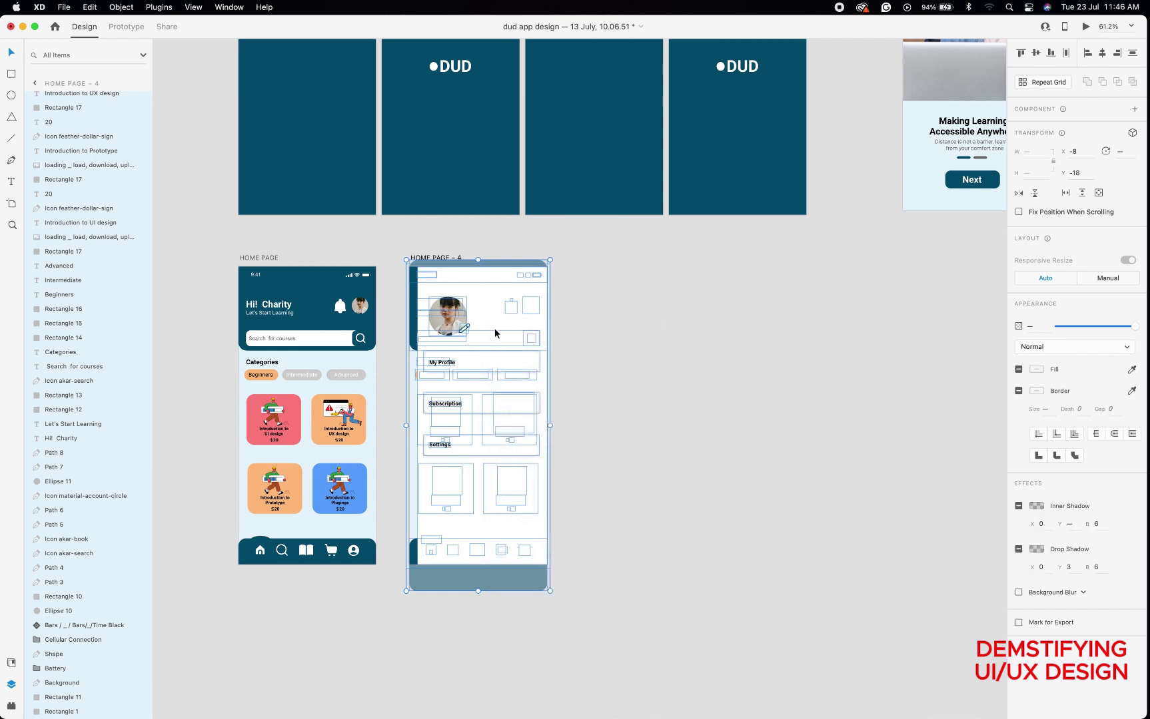
- Group all the selected elements of the HOME PAGE – 4 artboard into a single group
{"action": "right_click", "coordinate": [496, 328]}
{"action": "left_click", "coordinate": [524, 449]}
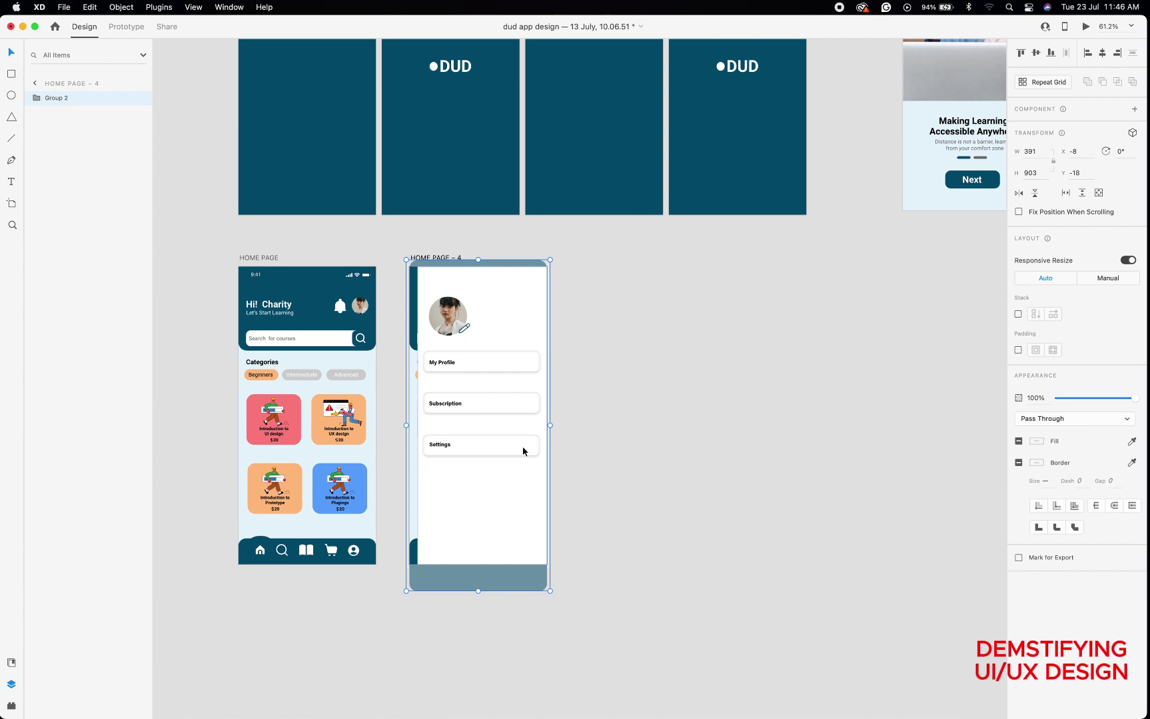
{"action": "left_click", "coordinate": [38, 100]}
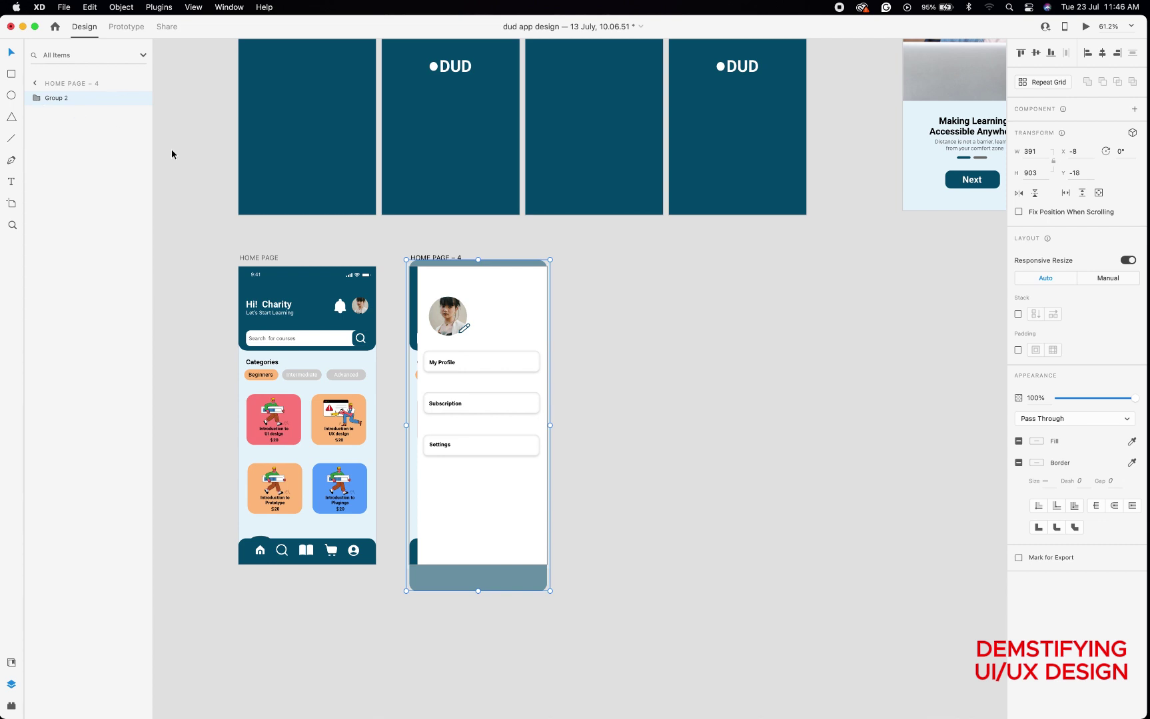
{"action": "left_click", "coordinate": [391, 250]}
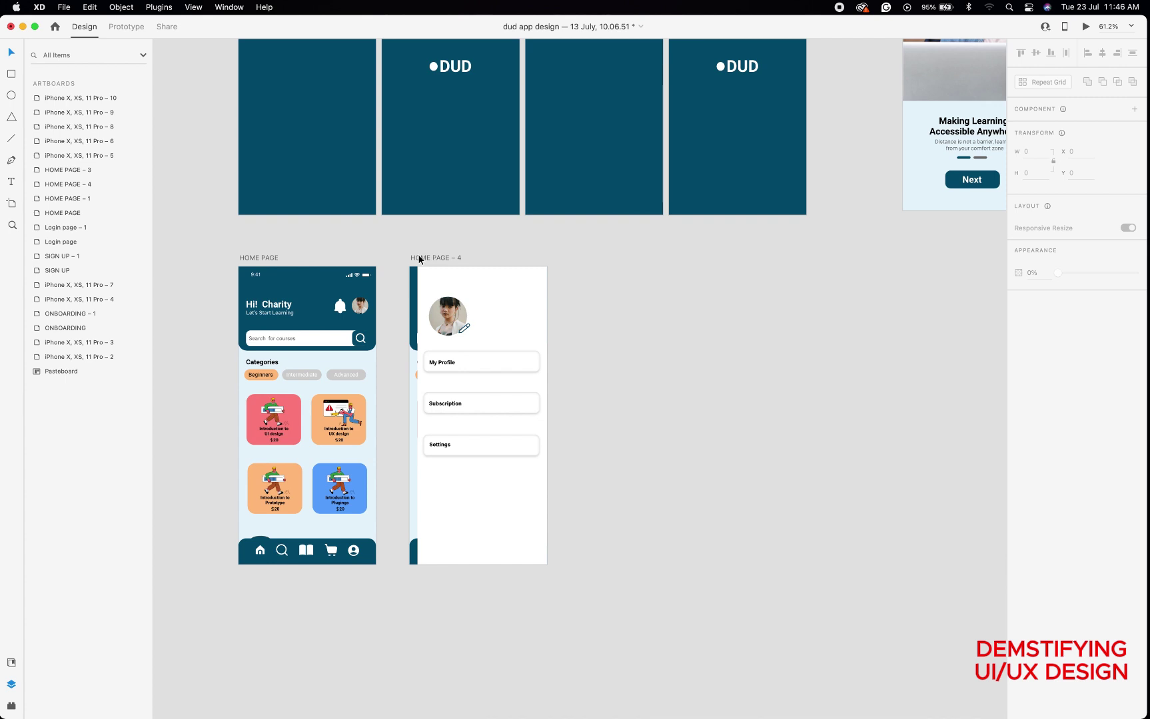
- Duplicate the HOME PAGE – 4 artboard and move the copy further right to about X 1455, keeping it level with the original
{"action": "left_click", "coordinate": [419, 259]}
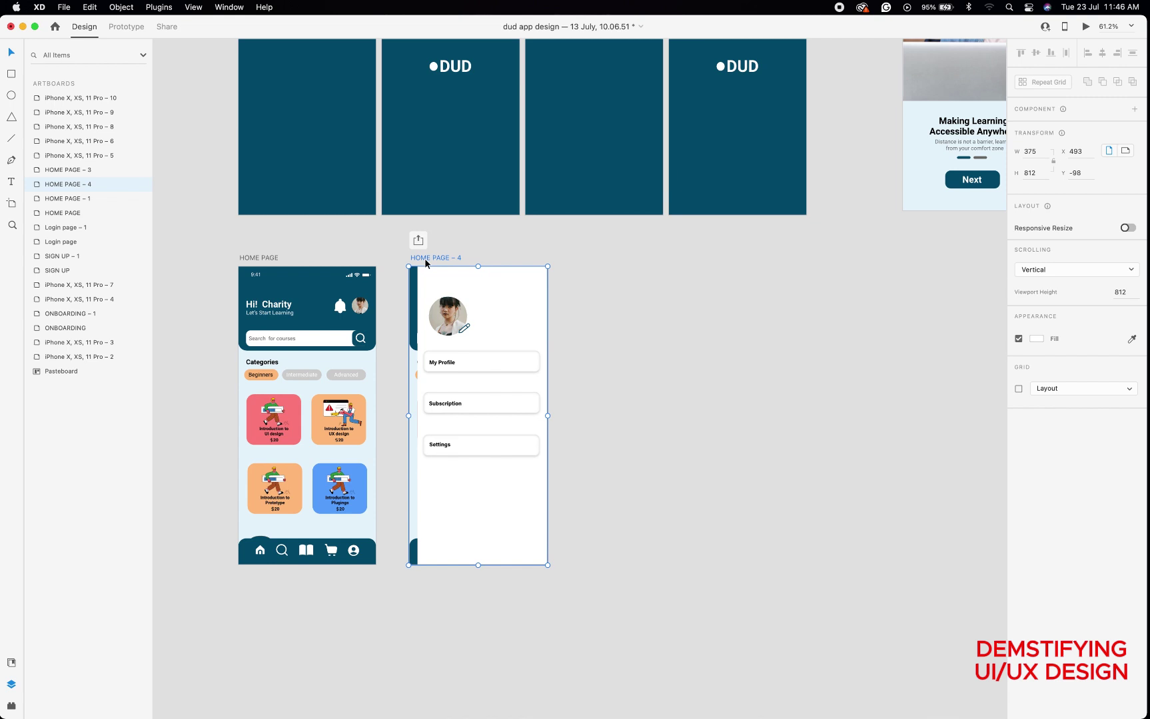
{"action": "key", "text": "super+d"}
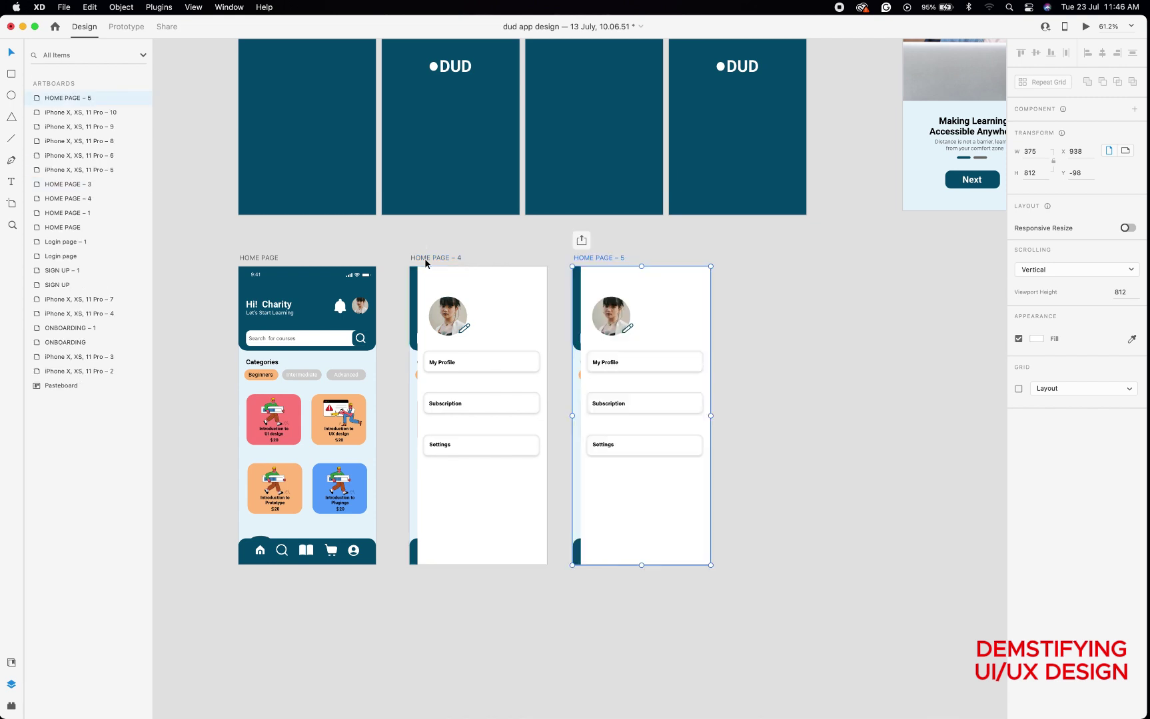
{"action": "left_click_drag", "start_coordinate": [581, 259], "coordinate": [777, 260]}
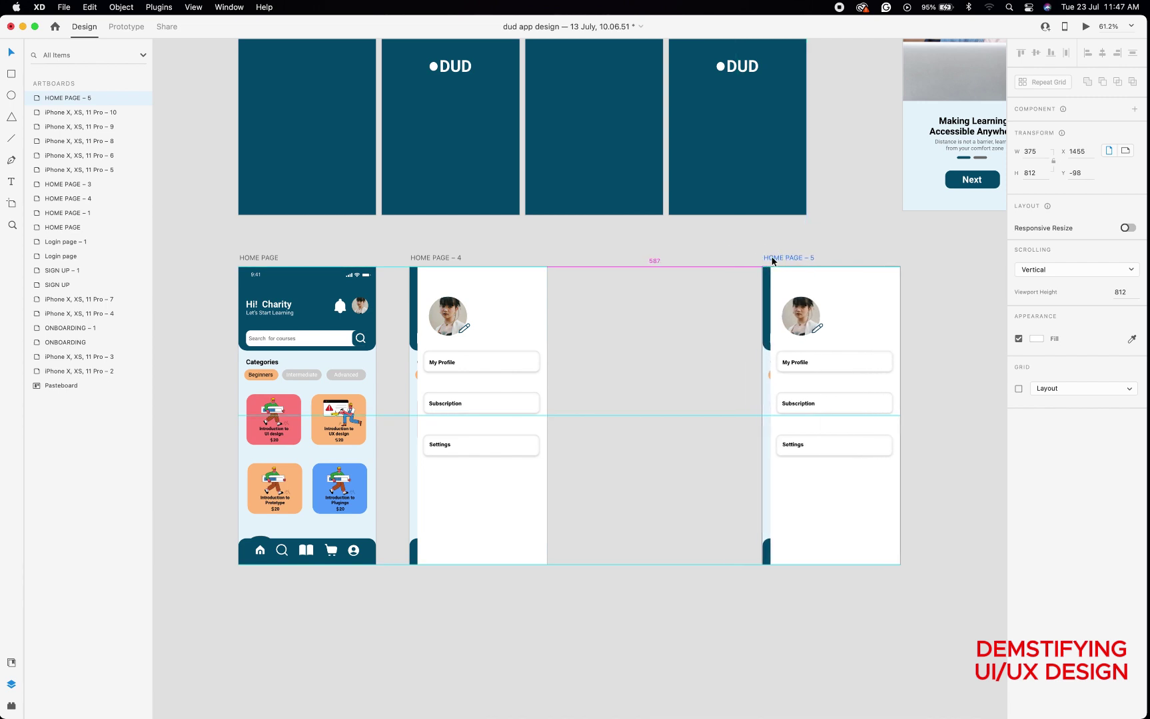
- Within the HOME PAGE – 4 group, move the menu's profile picture and pencil icon off the artboard's right side, to about X 471
{"action": "scroll", "coordinate": [471, 308], "scroll_direction": "up", "scroll_amount": 3}
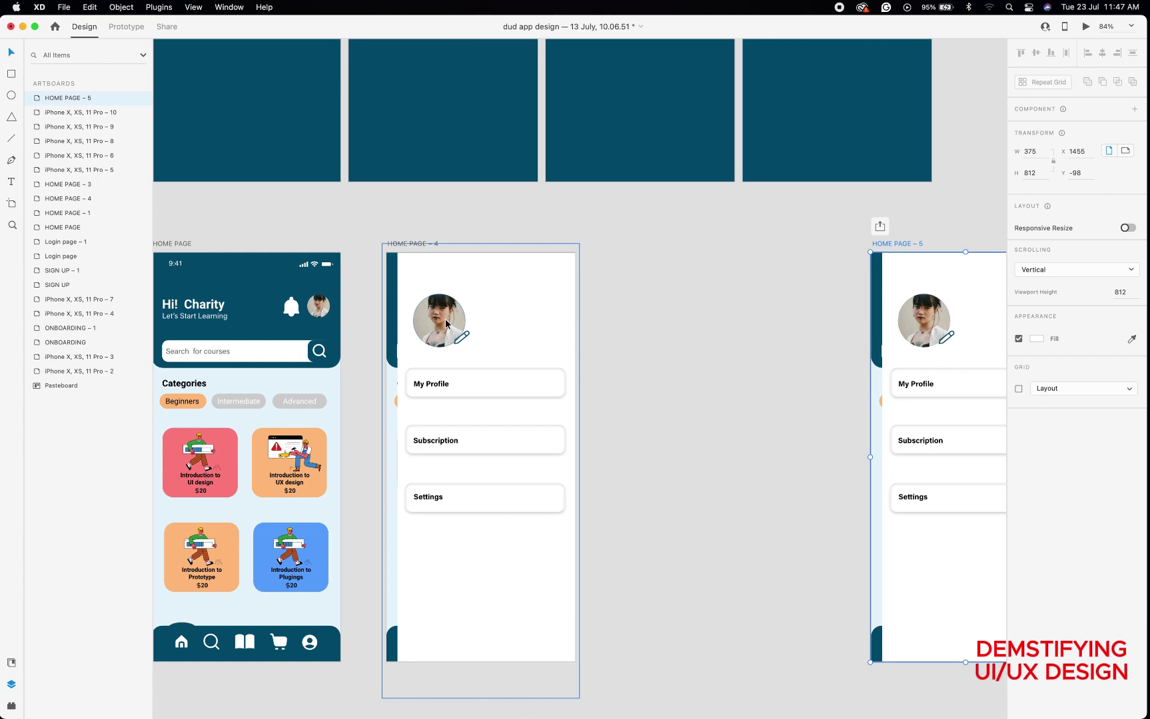
{"action": "left_click", "coordinate": [445, 324]}
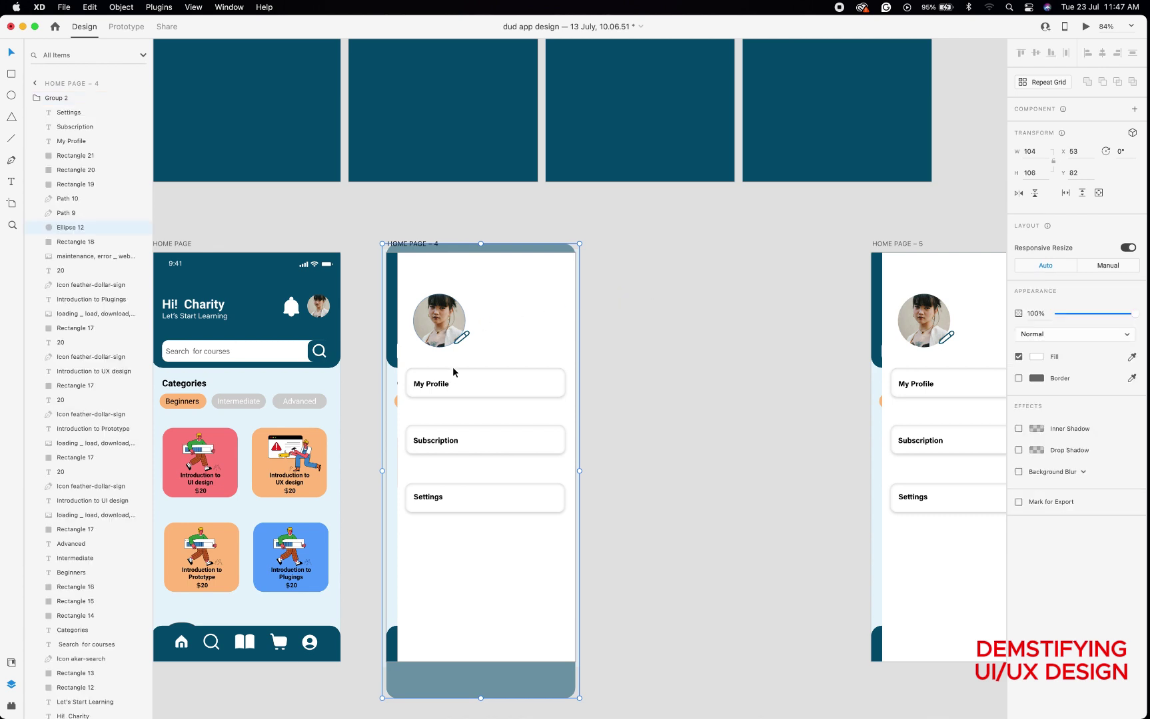
{"action": "double_click", "coordinate": [439, 330]}
{"action": "key", "text": "Escape"}
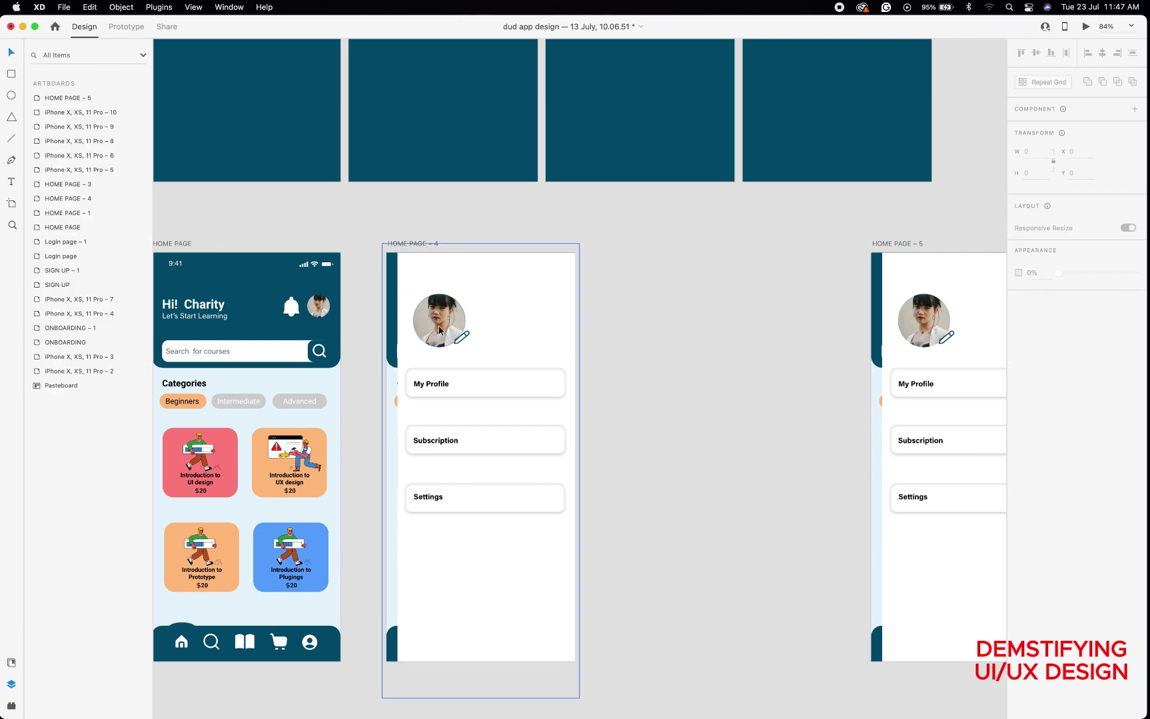
{"action": "left_click", "coordinate": [439, 330]}
{"action": "double_click", "coordinate": [439, 330]}
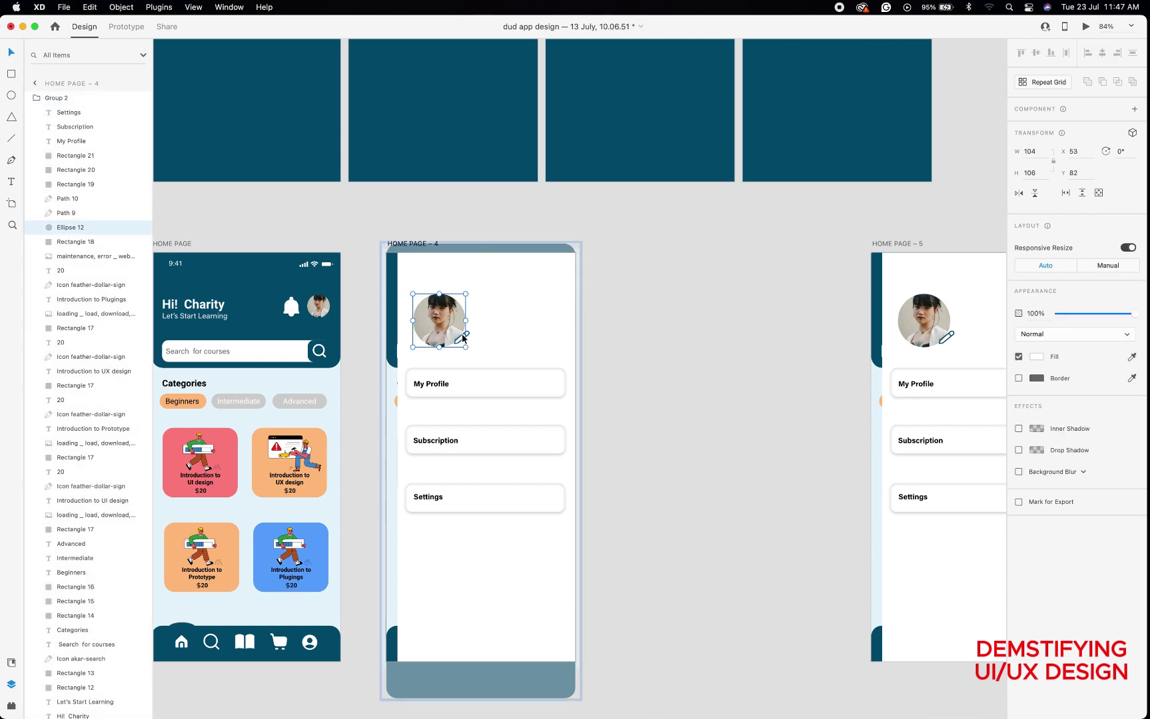
{"action": "left_click", "coordinate": [462, 339], "text": "shift"}
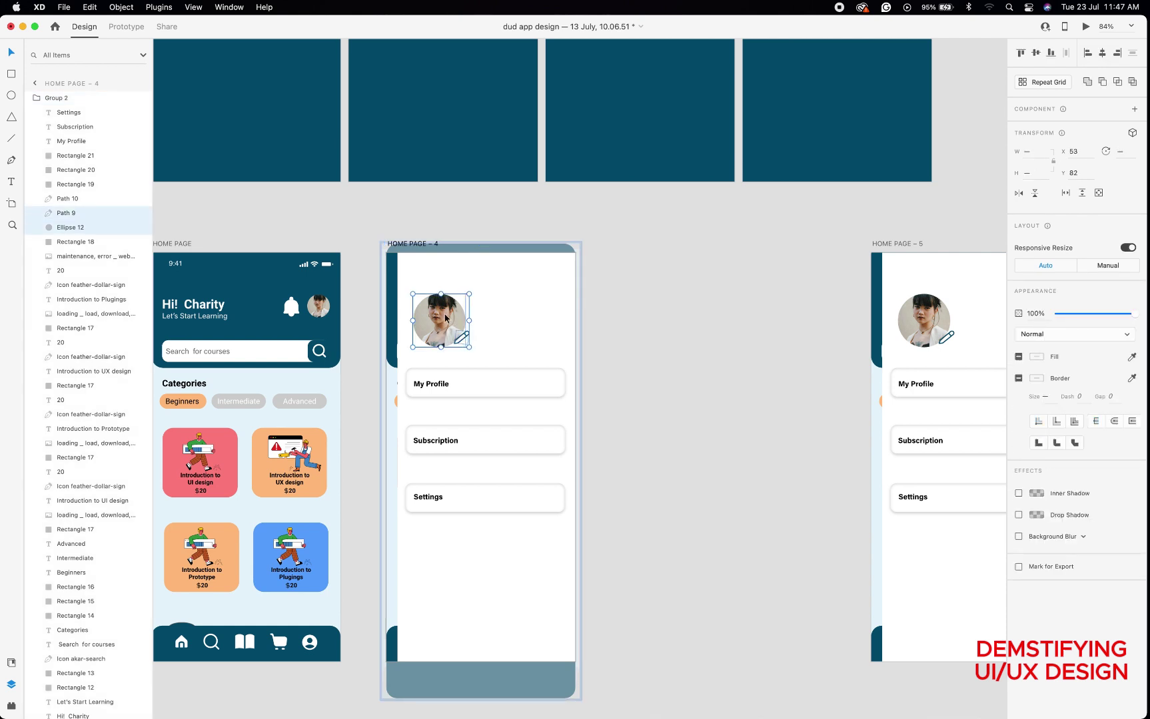
{"action": "mouse_move", "coordinate": [445, 318]}
{"action": "left_mouse_down"}
{"action": "mouse_move", "coordinate": [490, 325]}
{"action": "mouse_move", "coordinate": [654, 303]}
{"action": "left_mouse_up"}
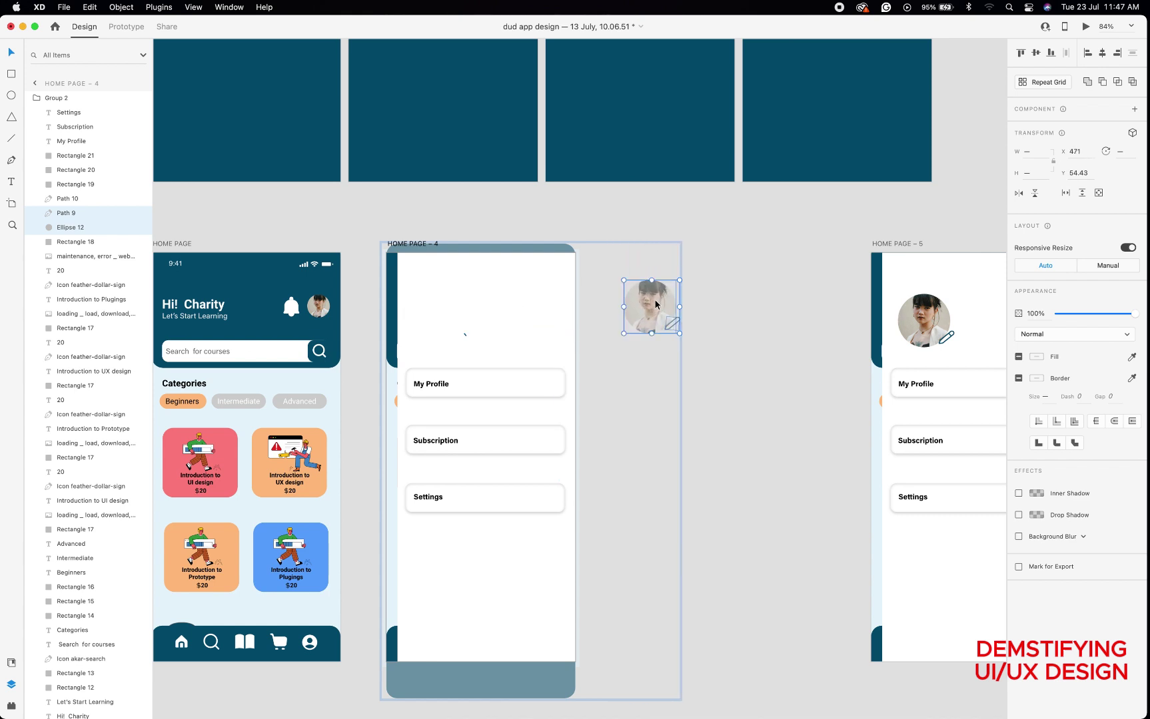
- Move the My Profile, Subscription and Settings boxes with their labels off the right side of HOME PAGE – 4, to X 410
{"action": "left_click", "coordinate": [444, 385]}
{"action": "left_click", "coordinate": [470, 390], "text": "shift"}
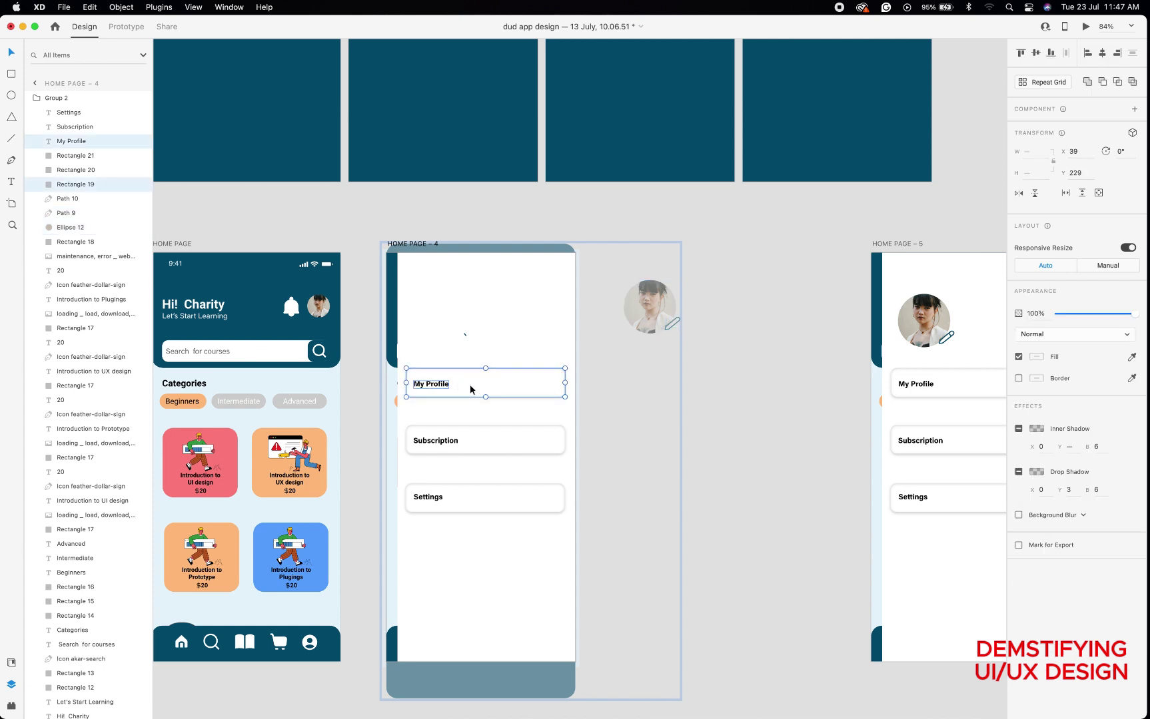
{"action": "left_click_drag", "start_coordinate": [471, 390], "coordinate": [655, 386]}
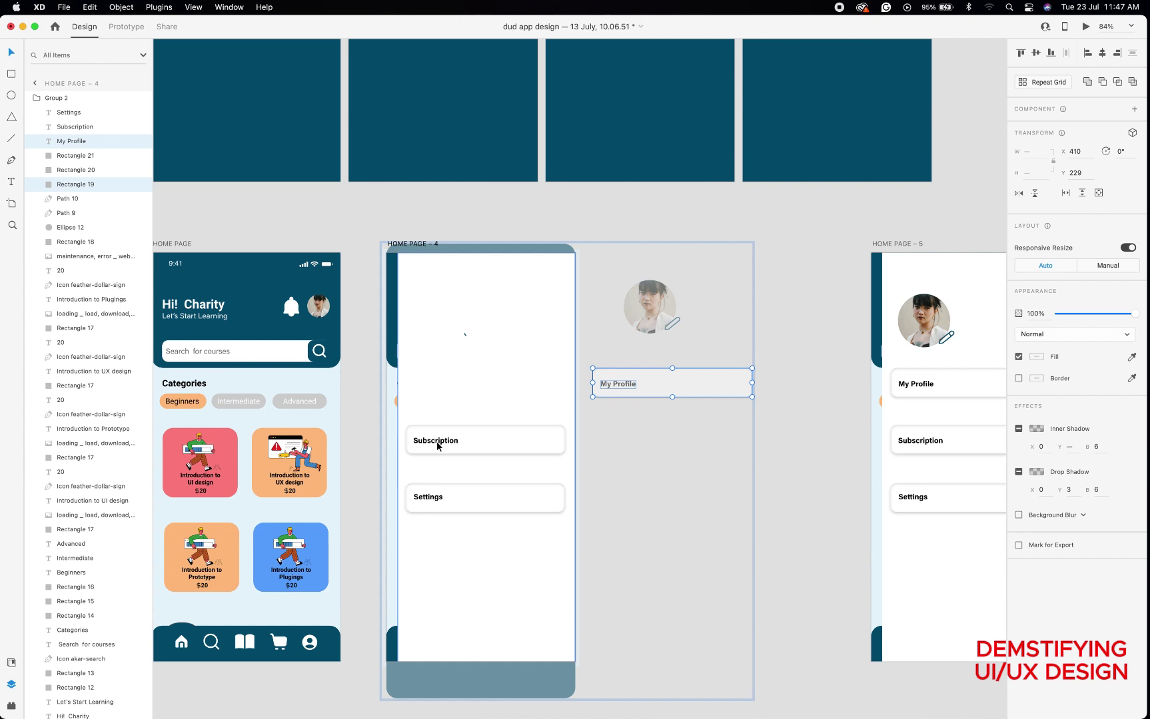
{"action": "left_click_drag", "start_coordinate": [463, 441], "coordinate": [649, 439]}
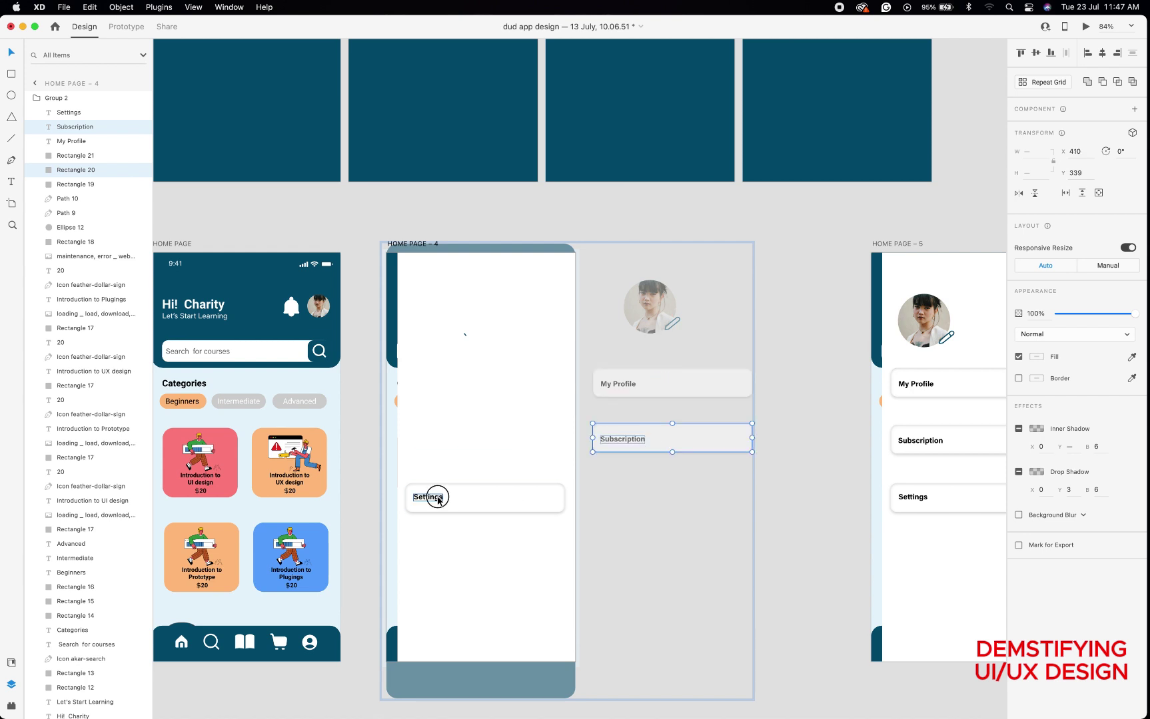
{"action": "left_click_drag", "start_coordinate": [464, 507], "coordinate": [650, 505]}
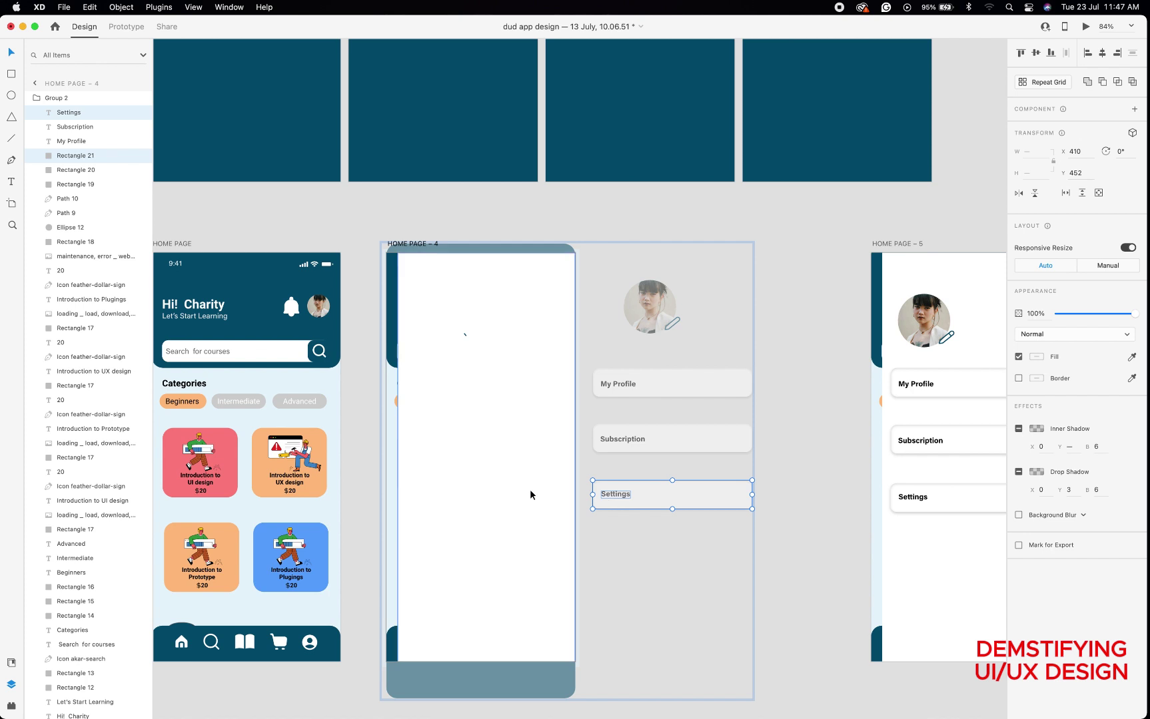
- Move the white menu background off the right side of HOME PAGE – 4 to about X 383, then deselect it
{"action": "left_click", "coordinate": [484, 489]}
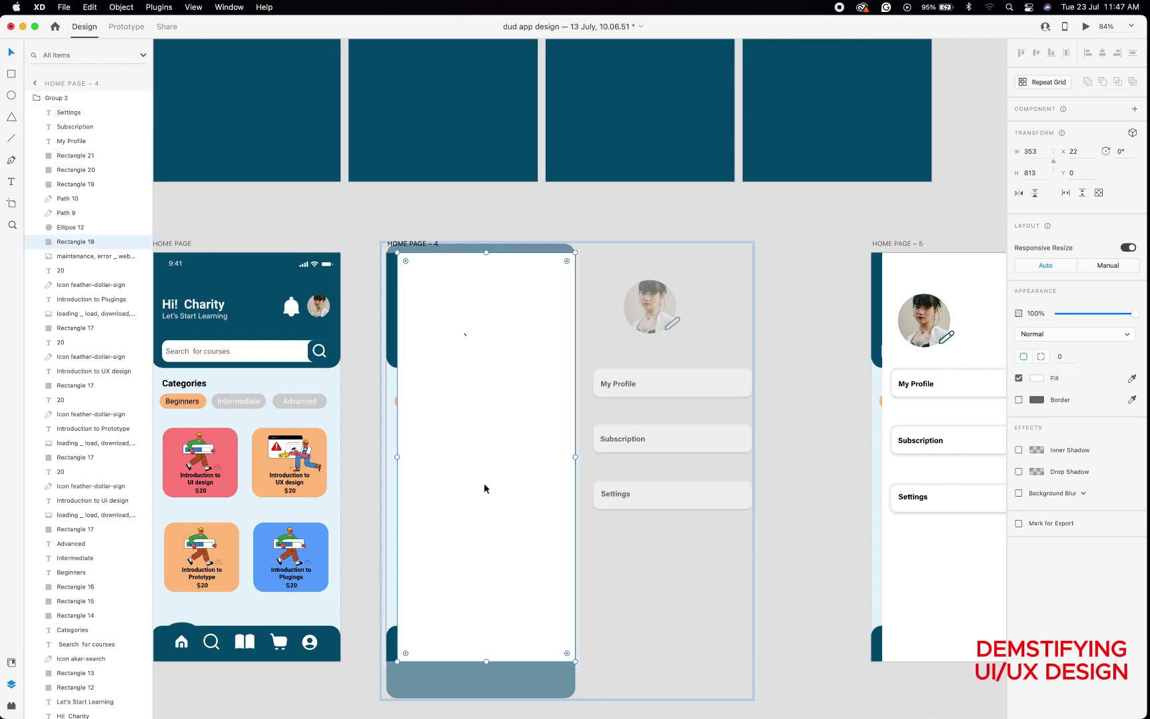
{"action": "left_click_drag", "start_coordinate": [484, 489], "coordinate": [667, 484]}
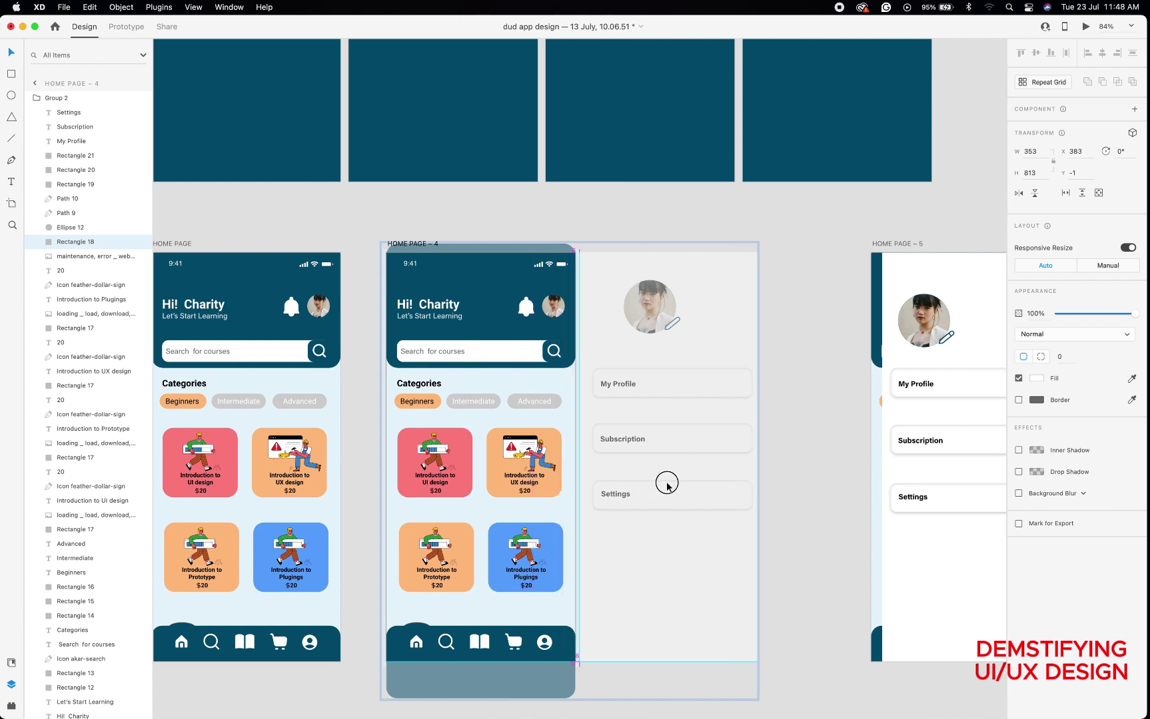
{"action": "left_click_drag", "start_coordinate": [667, 484], "coordinate": [667, 486]}
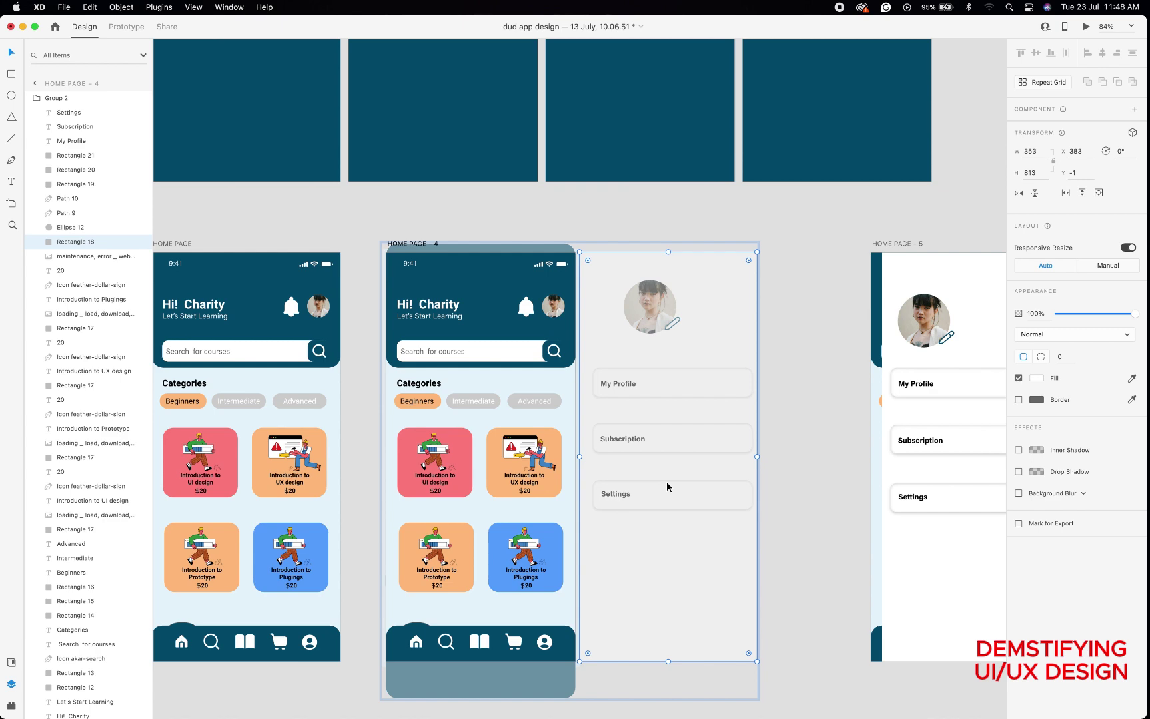
{"action": "key", "text": "Delete"}
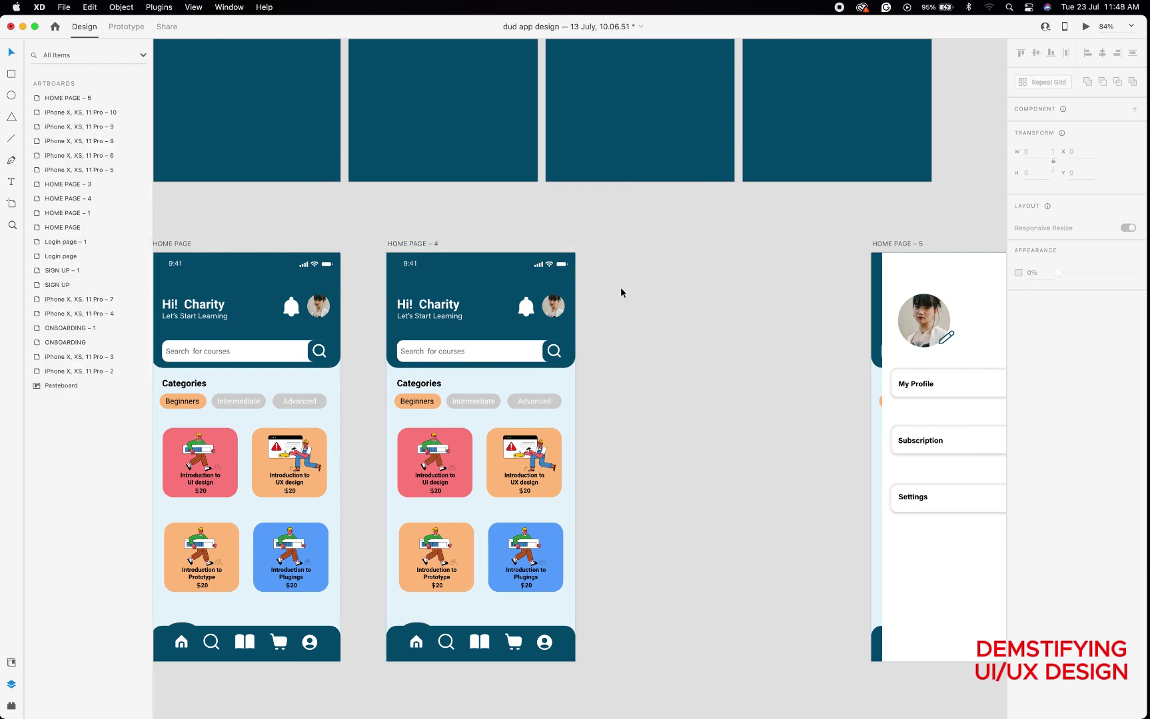
- Switch to Prototype mode and redirect the Login page's Login button link from HOME PAGE to HOME PAGE – 4
{"action": "scroll", "coordinate": [619, 294], "scroll_direction": "down", "scroll_amount": 5}
{"action": "scroll", "coordinate": [620, 292], "scroll_direction": "up", "scroll_amount": 5}
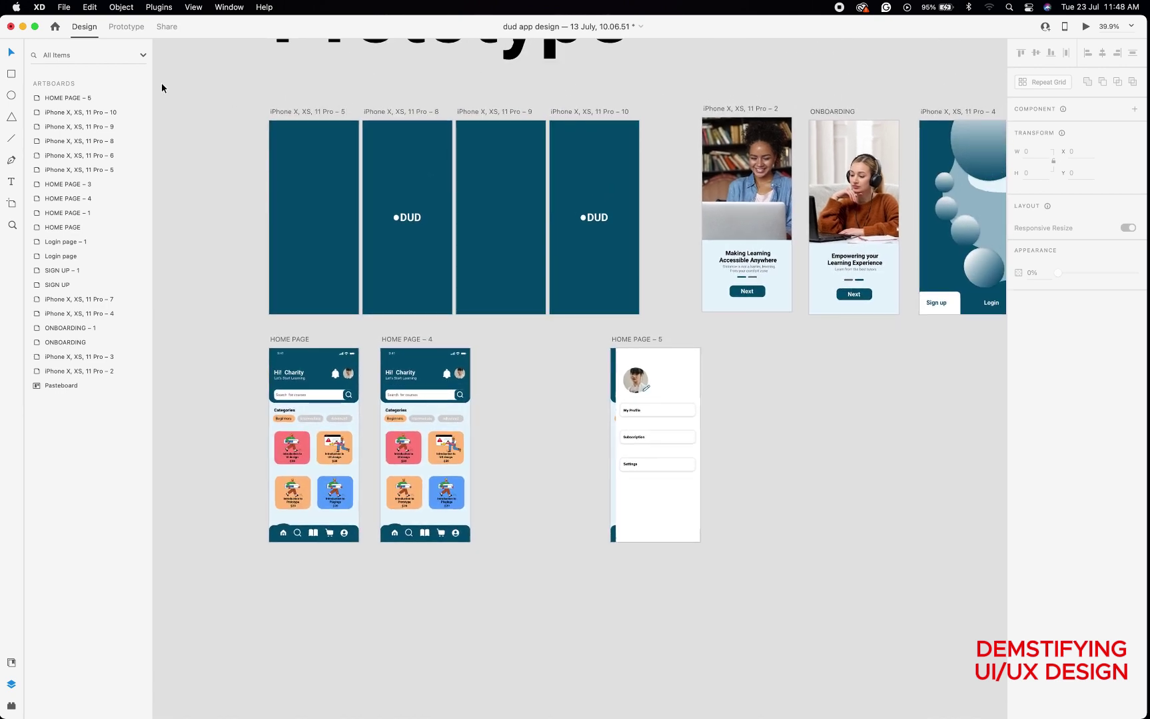
{"action": "left_click", "coordinate": [123, 27]}
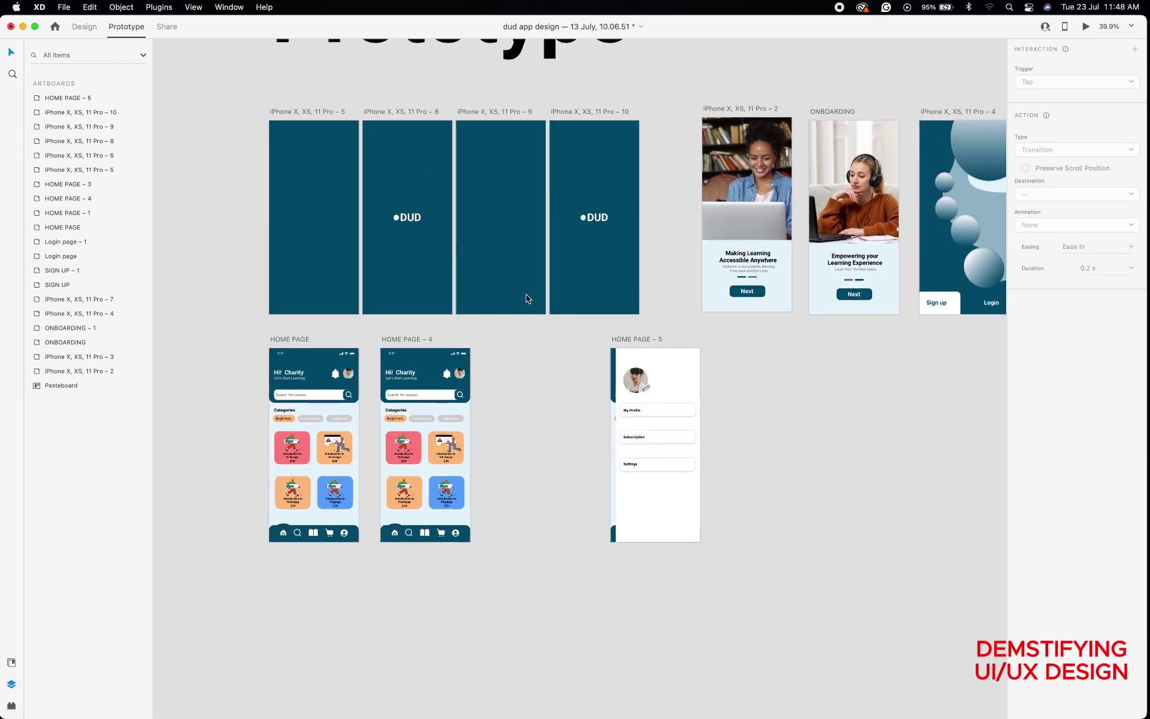
{"action": "scroll", "coordinate": [526, 299], "scroll_direction": "down", "scroll_amount": 3}
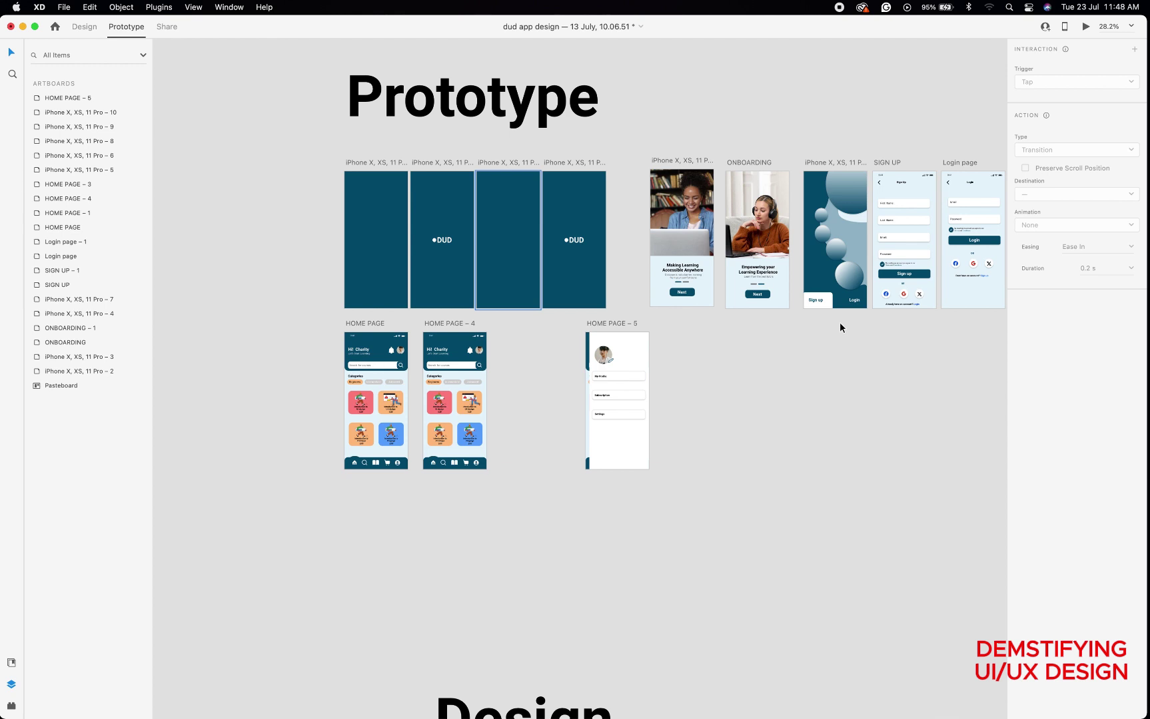
{"action": "scroll", "coordinate": [838, 327], "scroll_direction": "right", "scroll_amount": 2}
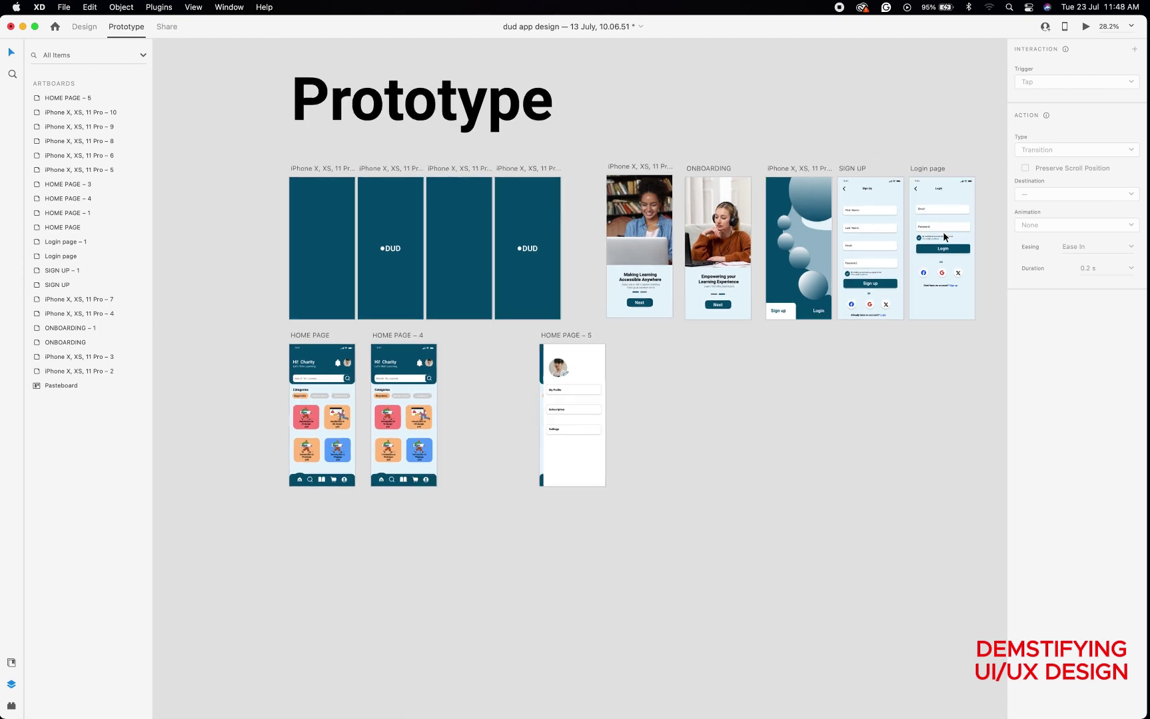
{"action": "scroll", "coordinate": [945, 236], "scroll_direction": "up", "scroll_amount": 3}
{"action": "left_click", "coordinate": [953, 277]}
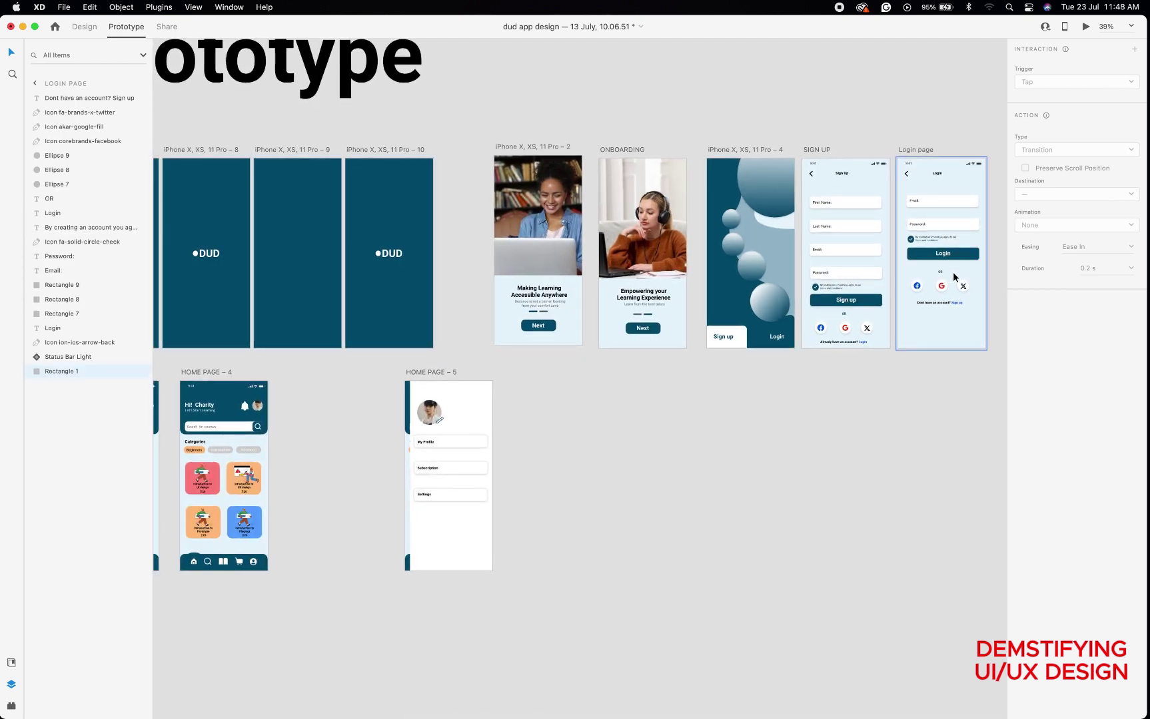
{"action": "scroll", "coordinate": [207, 375], "scroll_direction": "left", "scroll_amount": 3}
{"action": "scroll", "coordinate": [206, 374], "scroll_direction": "left", "scroll_amount": 2}
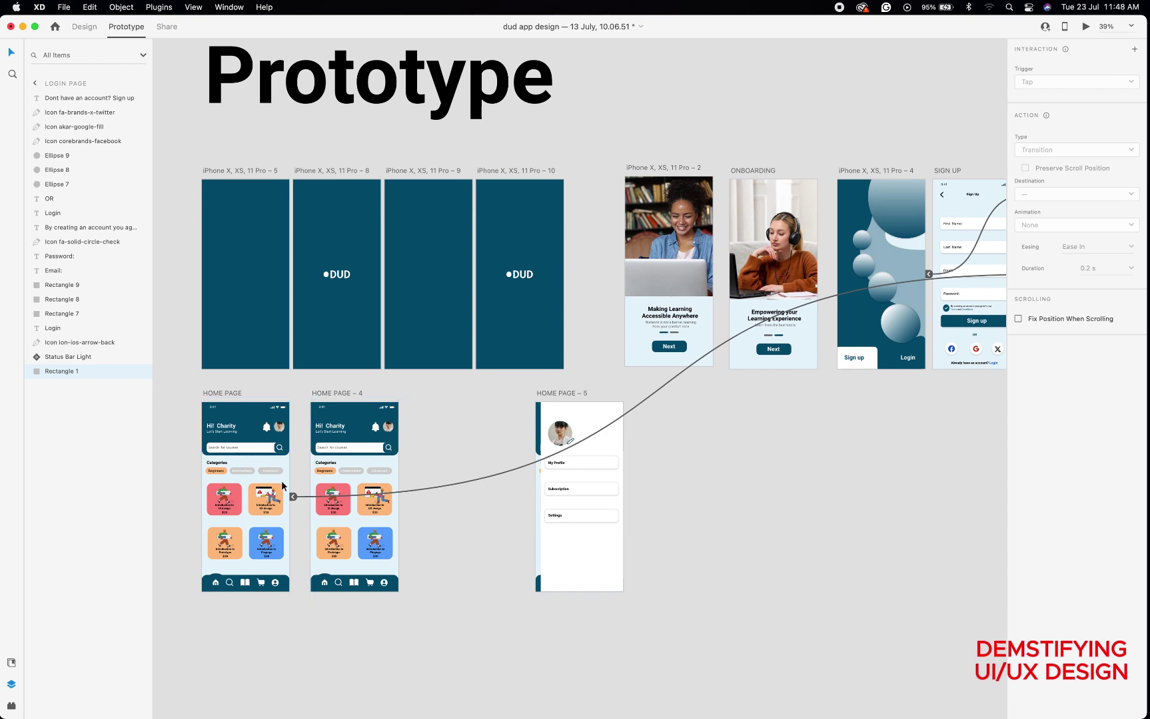
{"action": "left_click_drag", "start_coordinate": [293, 499], "coordinate": [363, 503]}
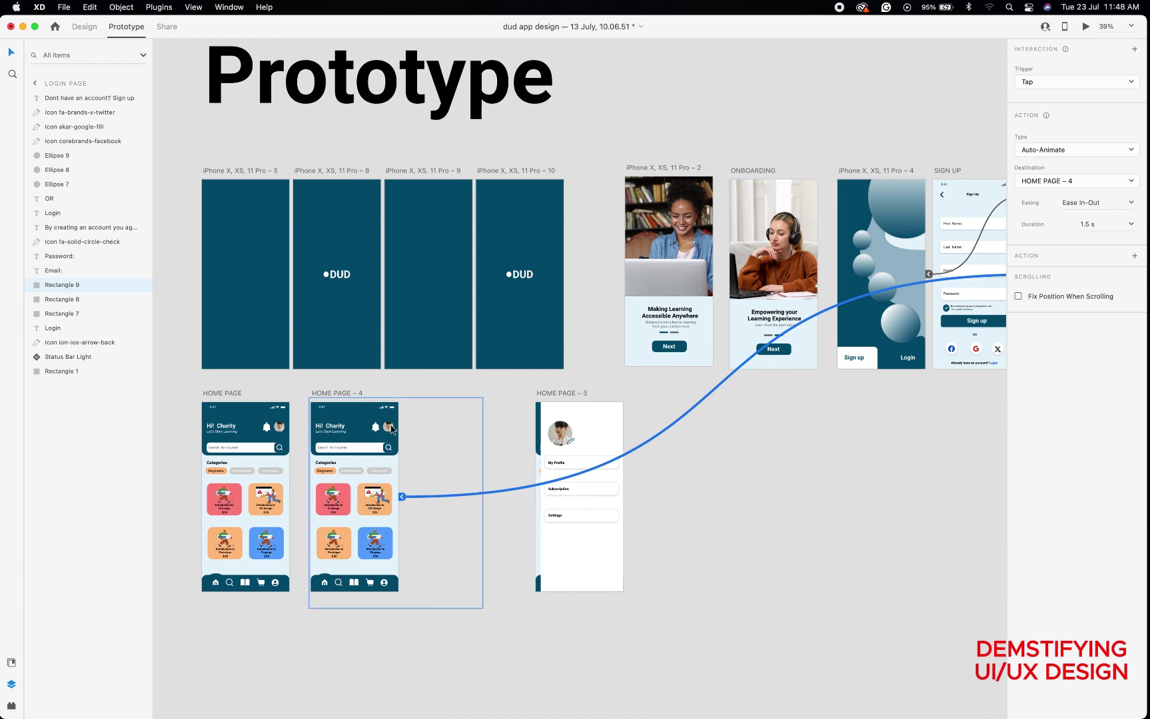
- Link the header profile picture on HOME PAGE – 4 to the HOME PAGE – 5 artboard as a Tap, Auto-Animate interaction
{"action": "scroll", "coordinate": [392, 429], "scroll_direction": "up", "scroll_amount": 10}
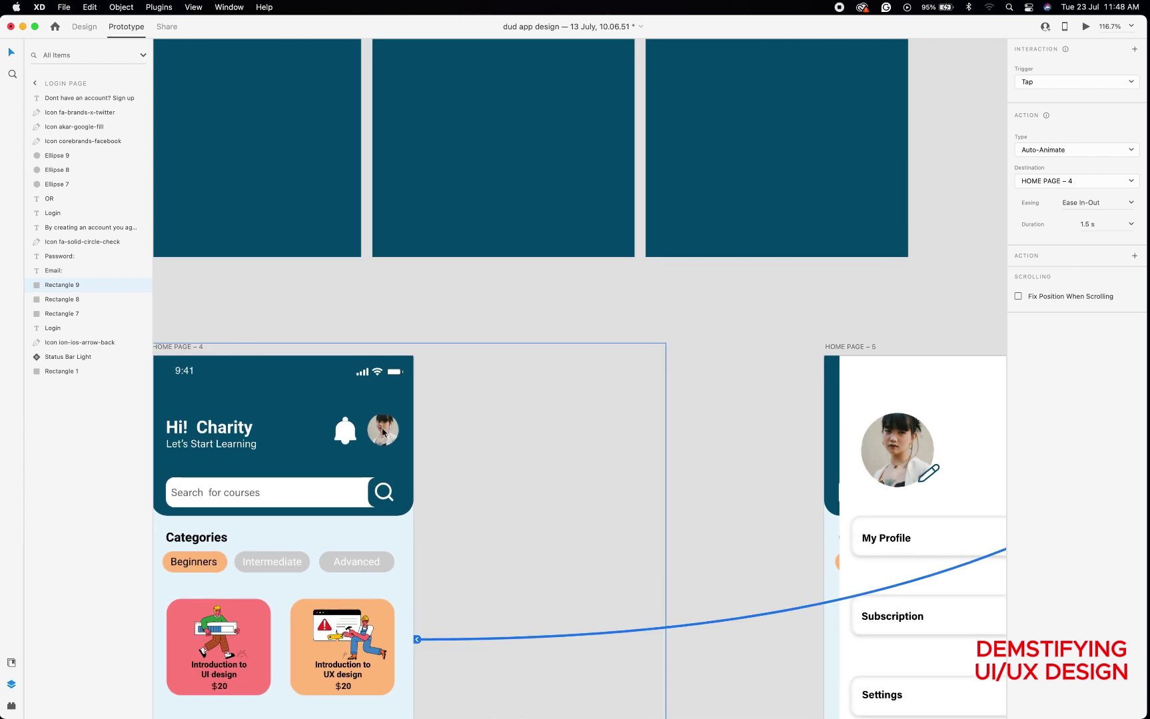
{"action": "left_click", "coordinate": [383, 432]}
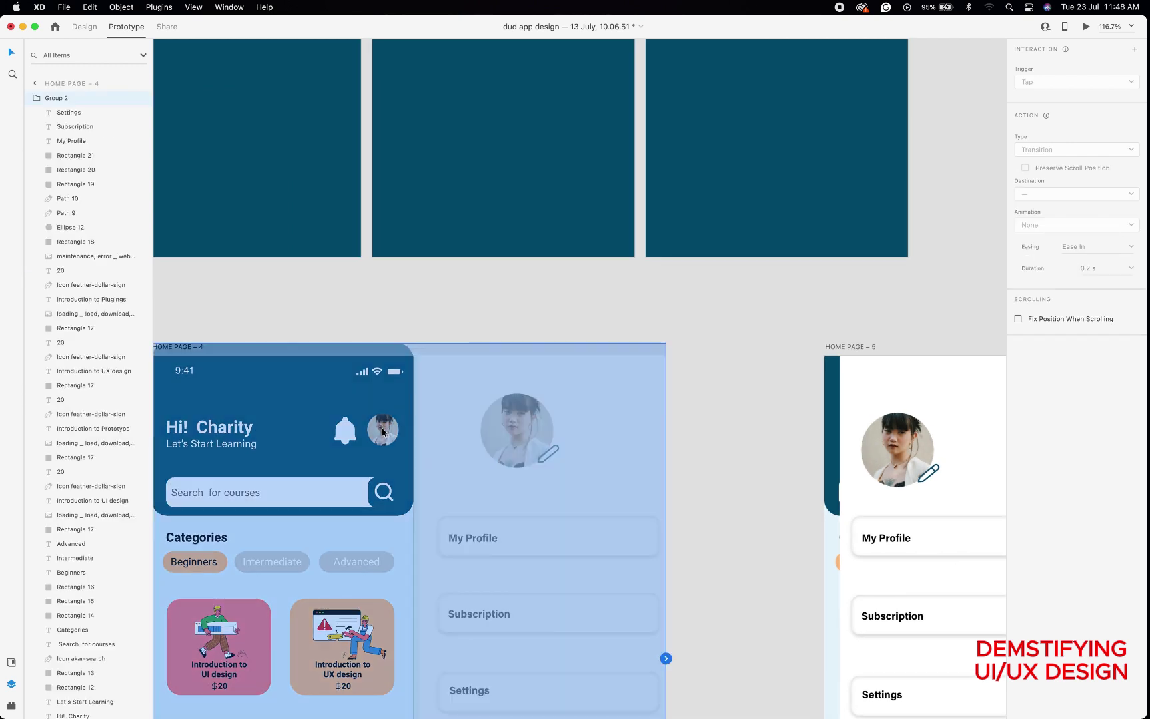
{"action": "double_click", "coordinate": [383, 431]}
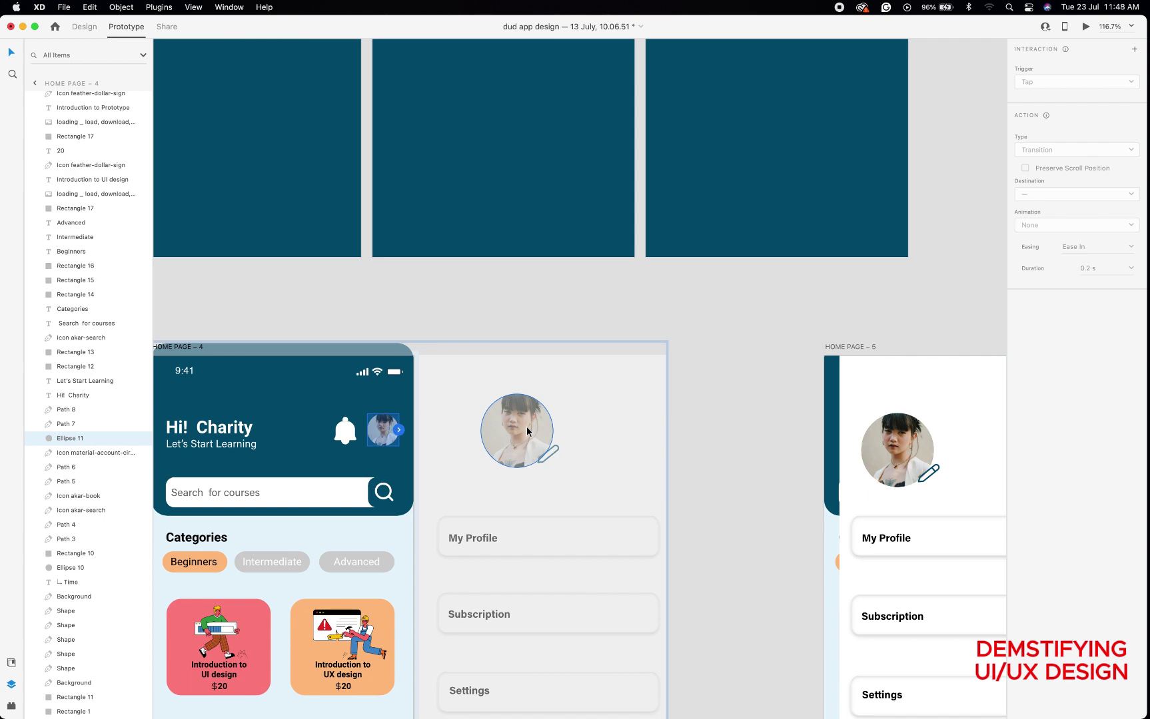
{"action": "scroll", "coordinate": [526, 431], "scroll_direction": "down", "scroll_amount": 10}
{"action": "scroll", "coordinate": [526, 431], "scroll_direction": "right", "scroll_amount": 3}
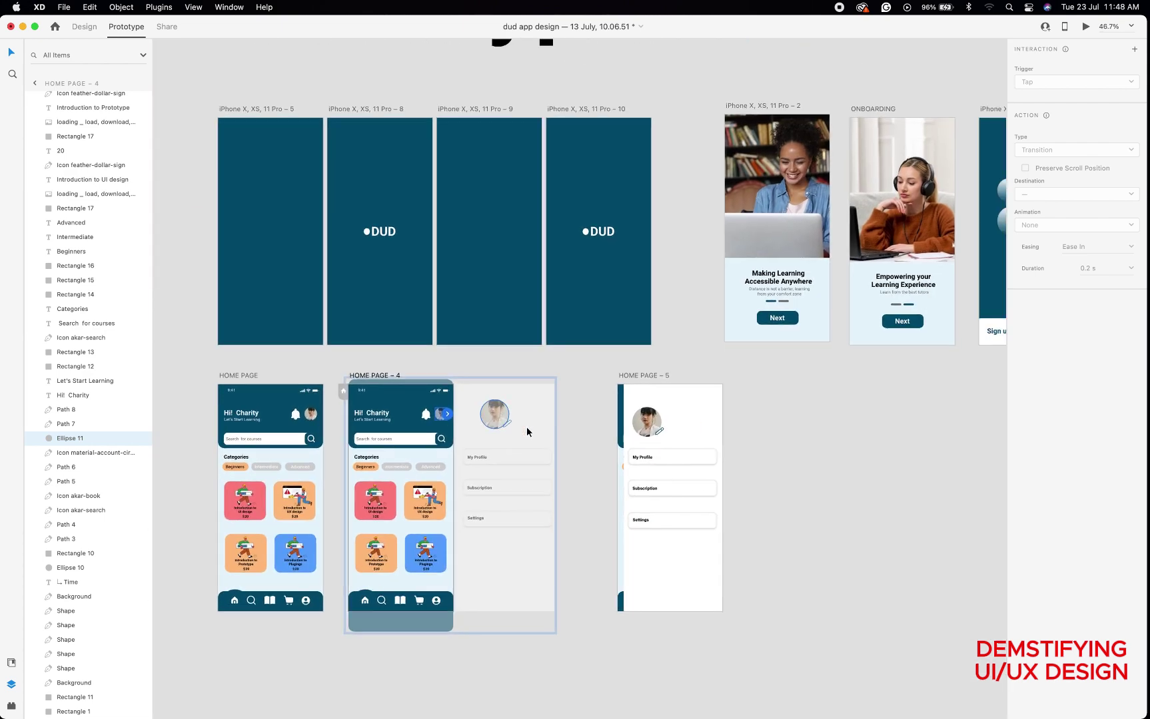
{"action": "scroll", "coordinate": [526, 432], "scroll_direction": "right", "scroll_amount": 2}
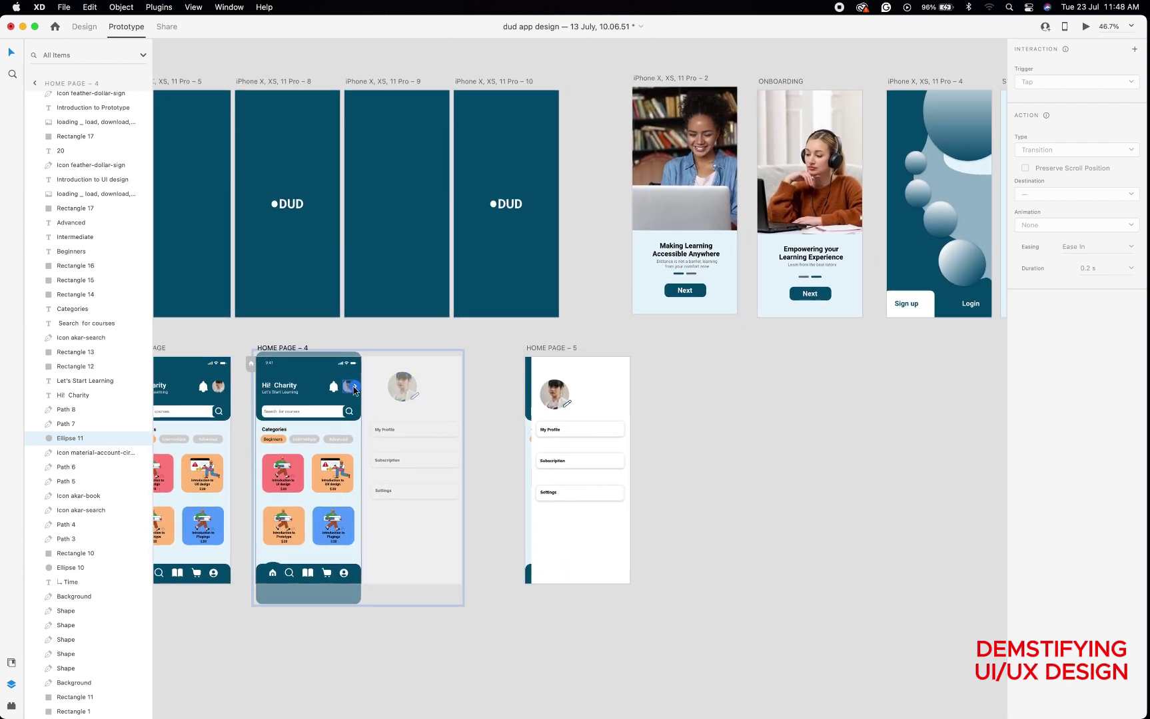
{"action": "left_click", "coordinate": [393, 390]}
{"action": "left_click_drag", "start_coordinate": [394, 390], "coordinate": [540, 416]}
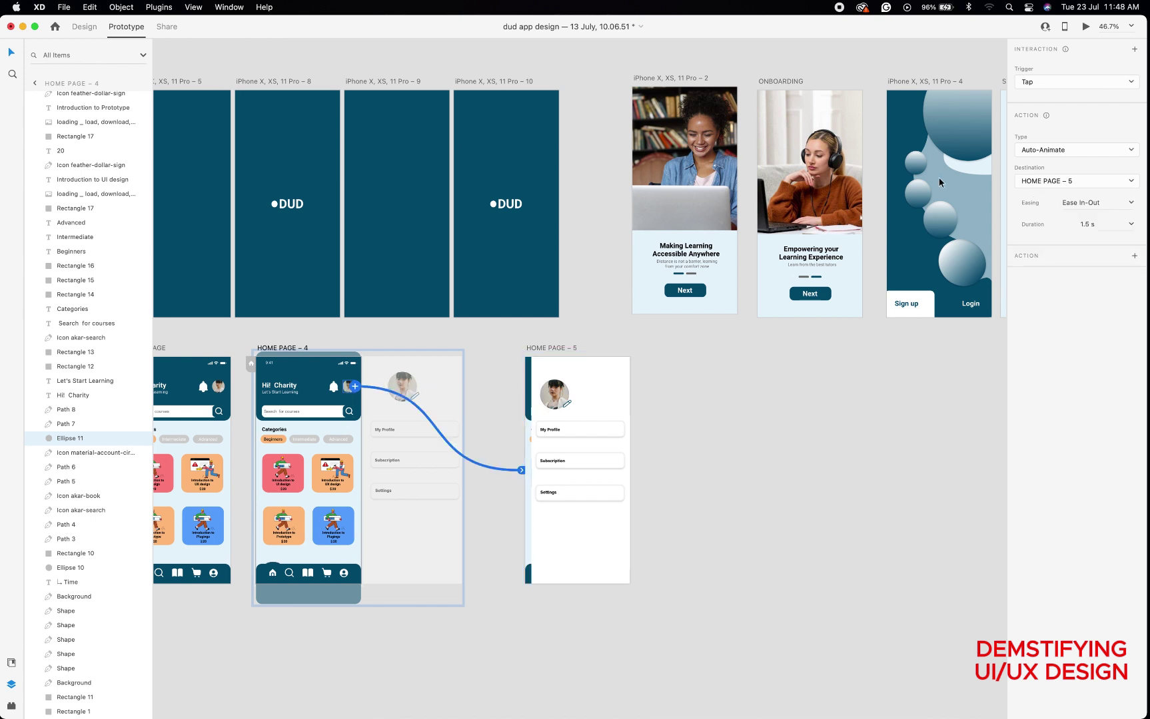
- Keep Tap as the trigger of the profile picture's link to HOME PAGE – 5 and set its duration to 0.5 s
{"action": "left_click", "coordinate": [1098, 86]}
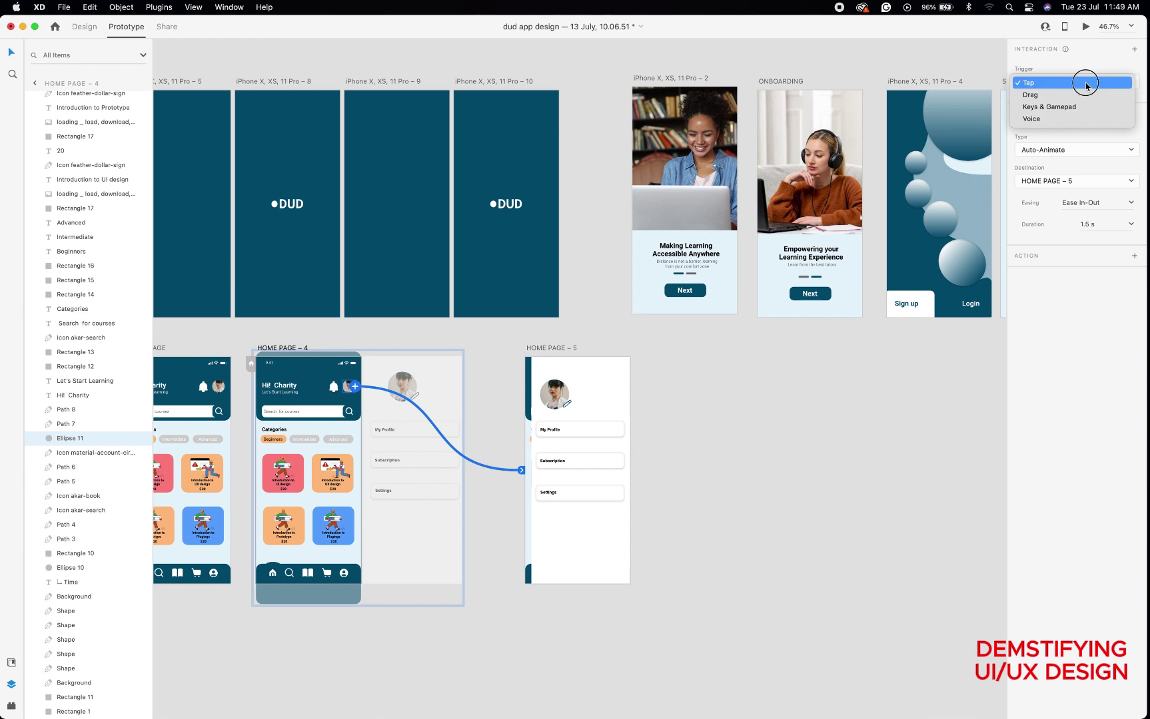
{"action": "left_click", "coordinate": [1086, 84]}
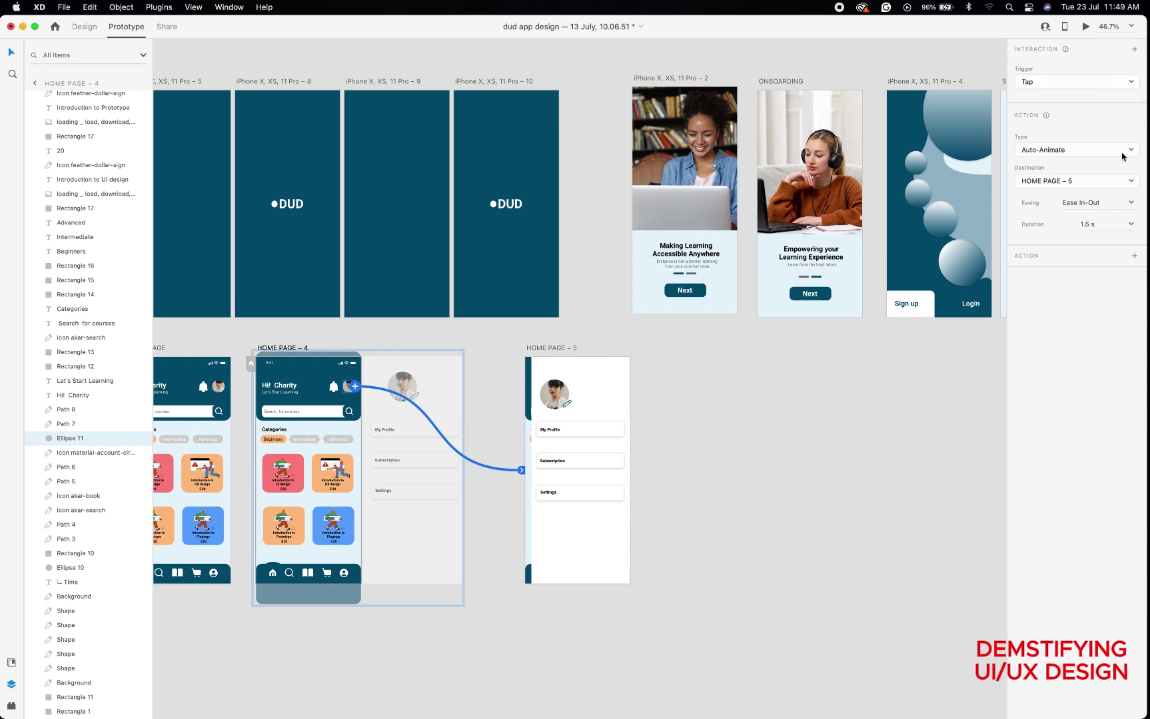
{"action": "left_click", "coordinate": [1119, 224]}
{"action": "type", "text": "0.2"}
- Link the menu's profile picture on HOME PAGE – 5 back to HOME PAGE – 4
{"action": "left_click", "coordinate": [557, 398]}
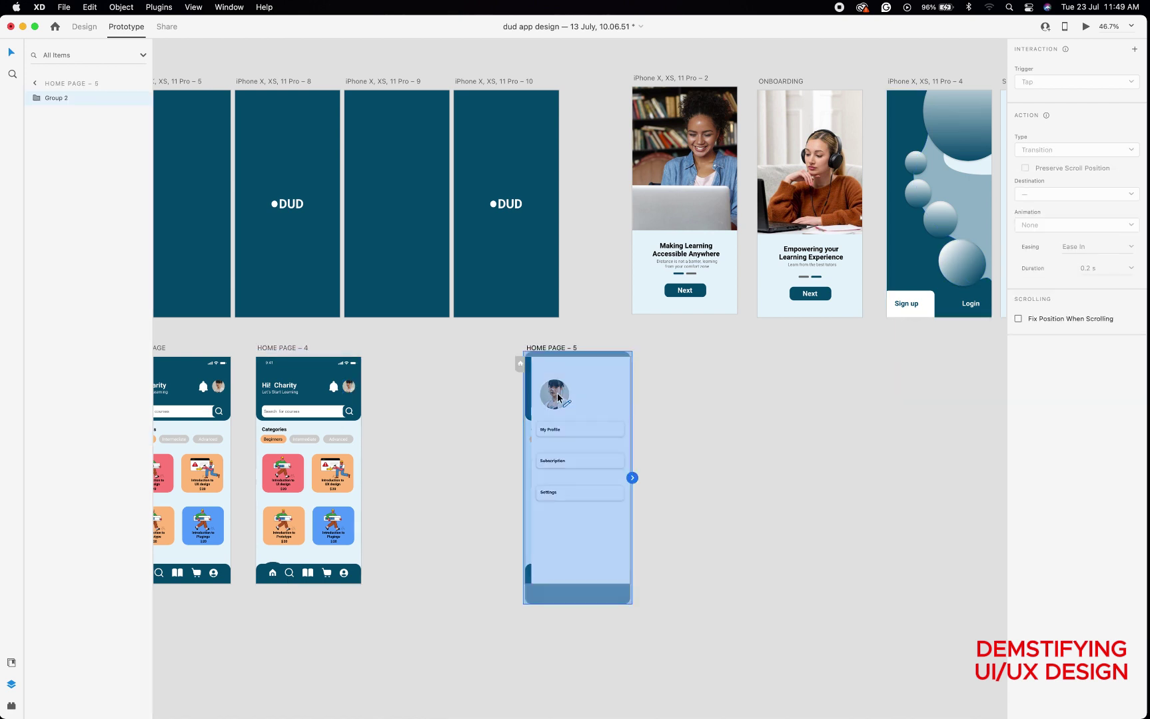
{"action": "double_click", "coordinate": [558, 398]}
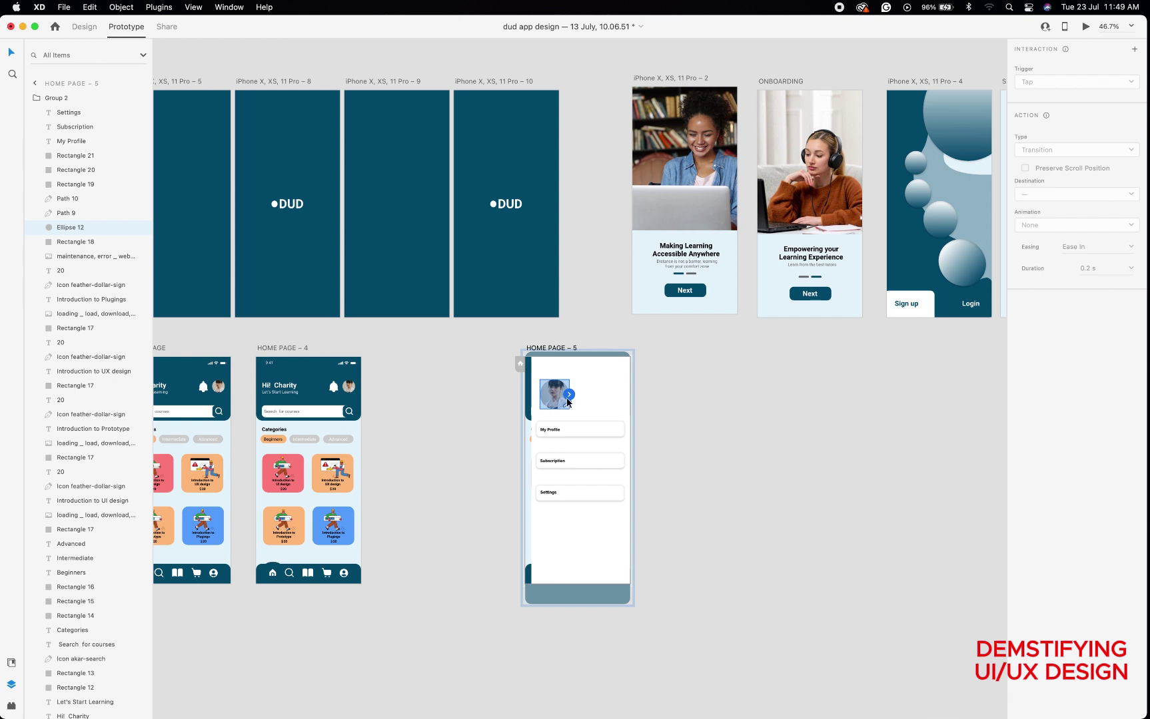
{"action": "left_click_drag", "start_coordinate": [569, 395], "coordinate": [339, 475]}
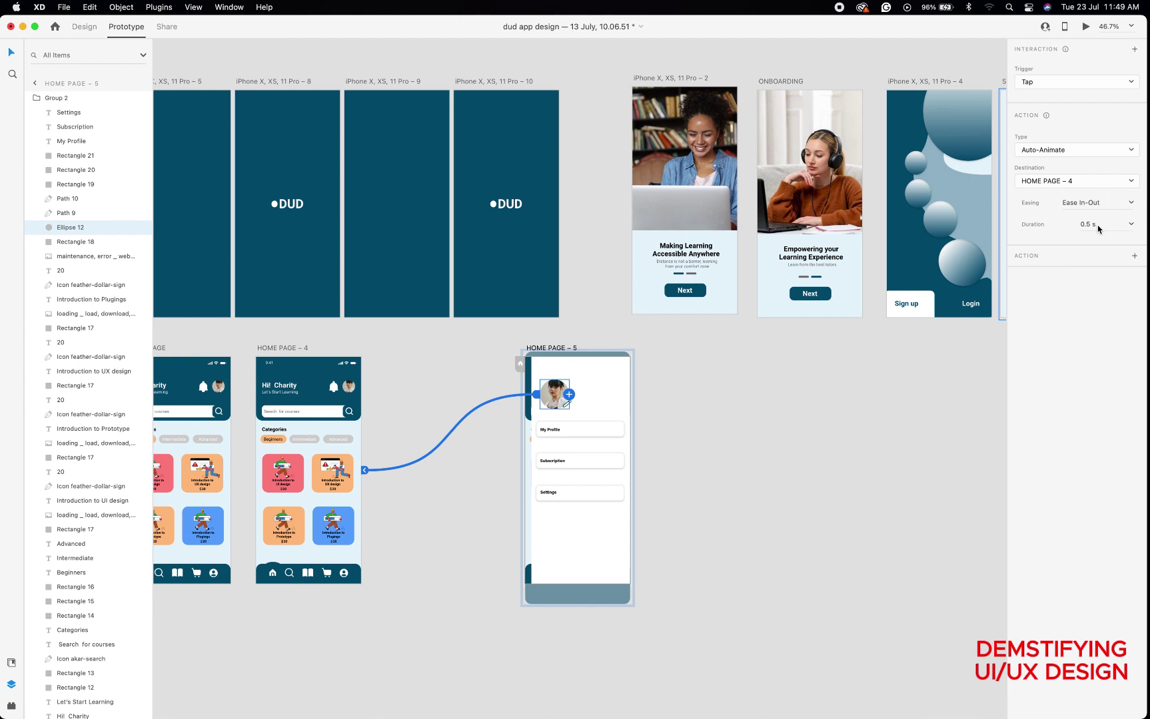
- Preview the prototype from HOME PAGE – 4, opening and closing the profile menu twice through the profile pictures, then close the preview
{"action": "left_click", "coordinate": [280, 349]}
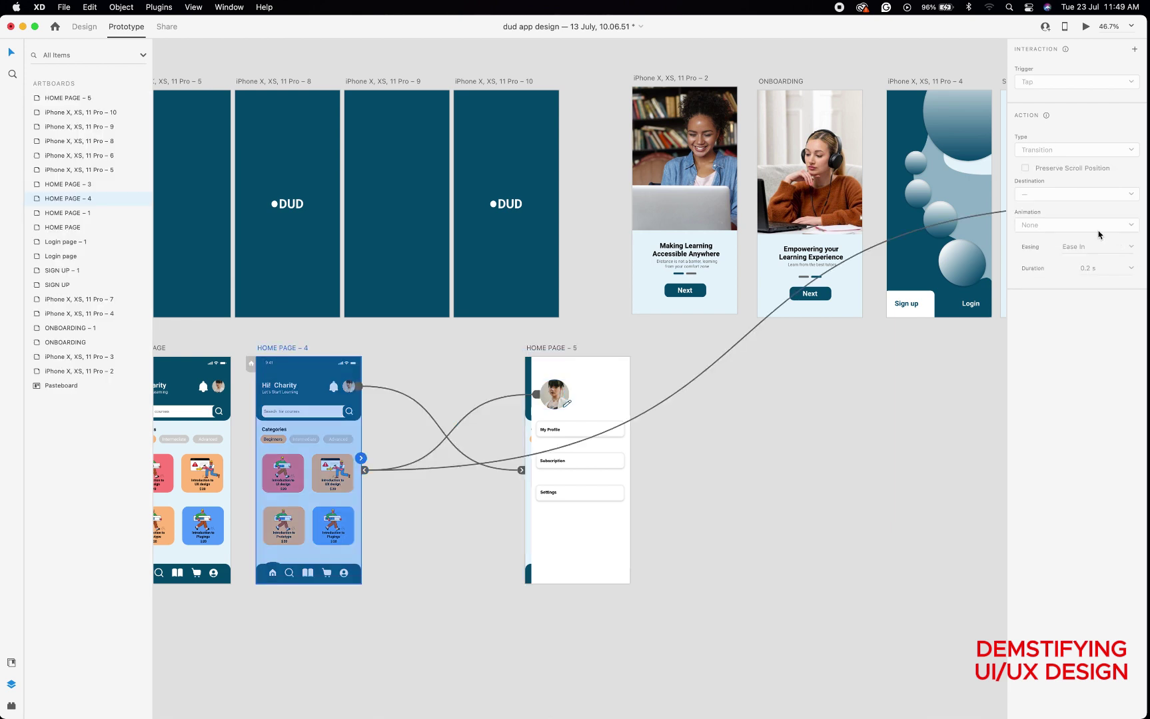
{"action": "left_click", "coordinate": [1084, 28]}
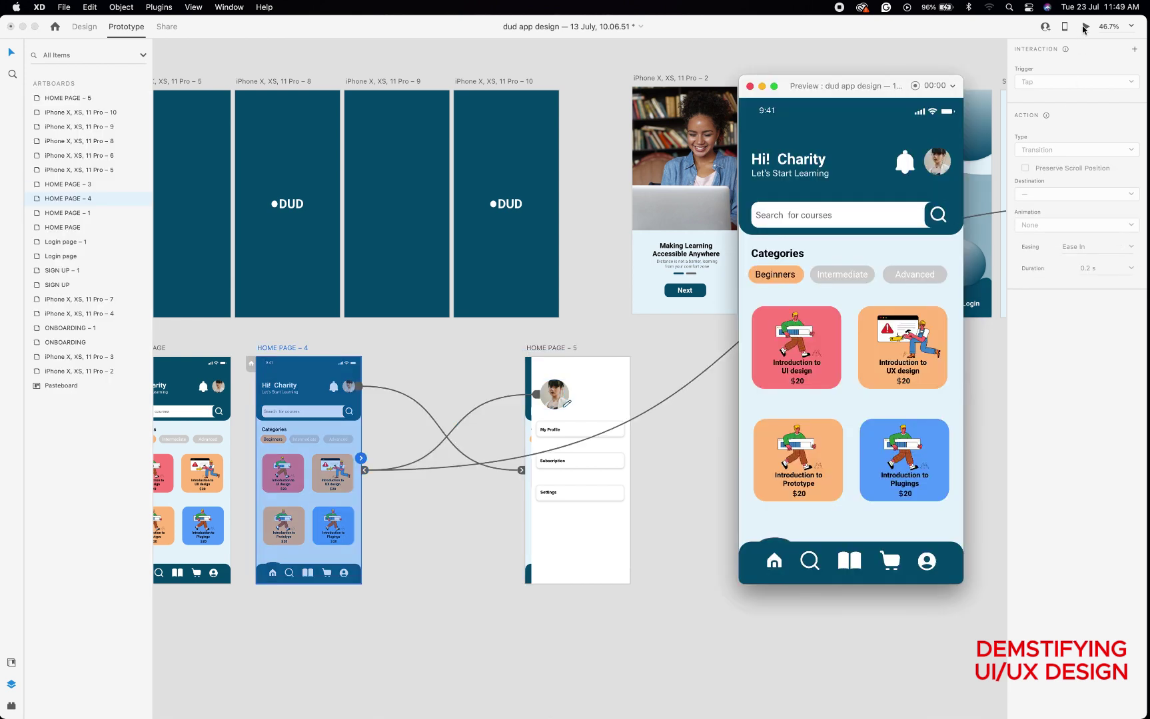
{"action": "left_click", "coordinate": [938, 163]}
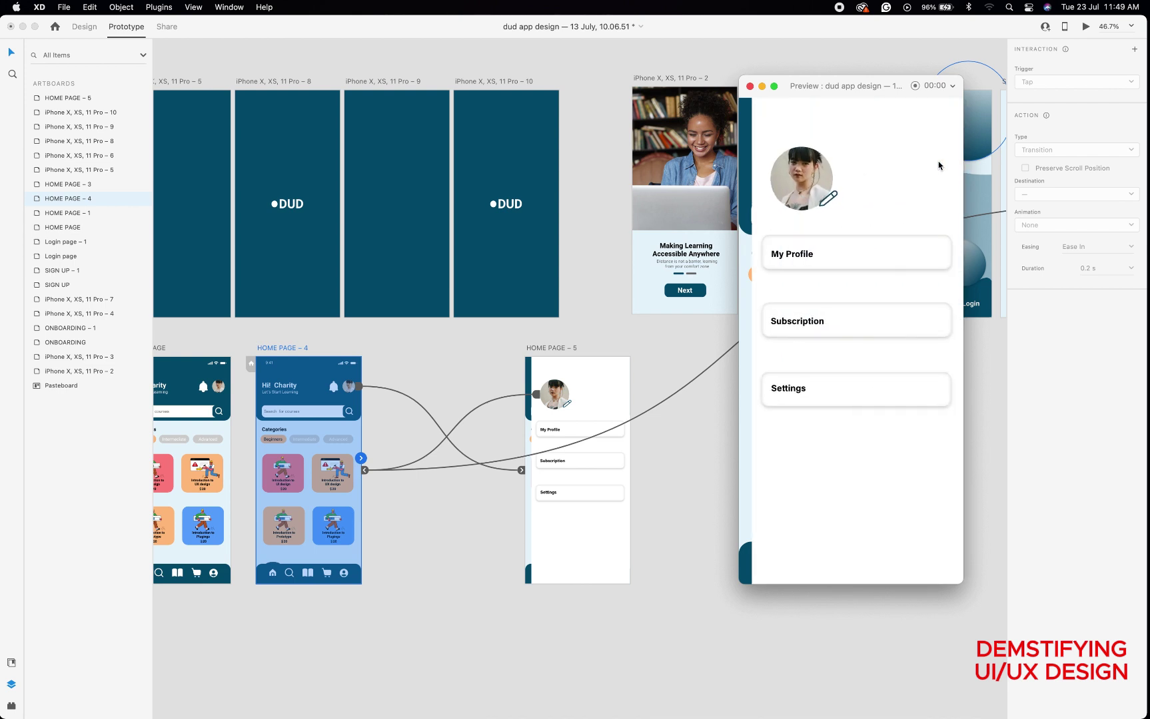
{"action": "left_click", "coordinate": [811, 183]}
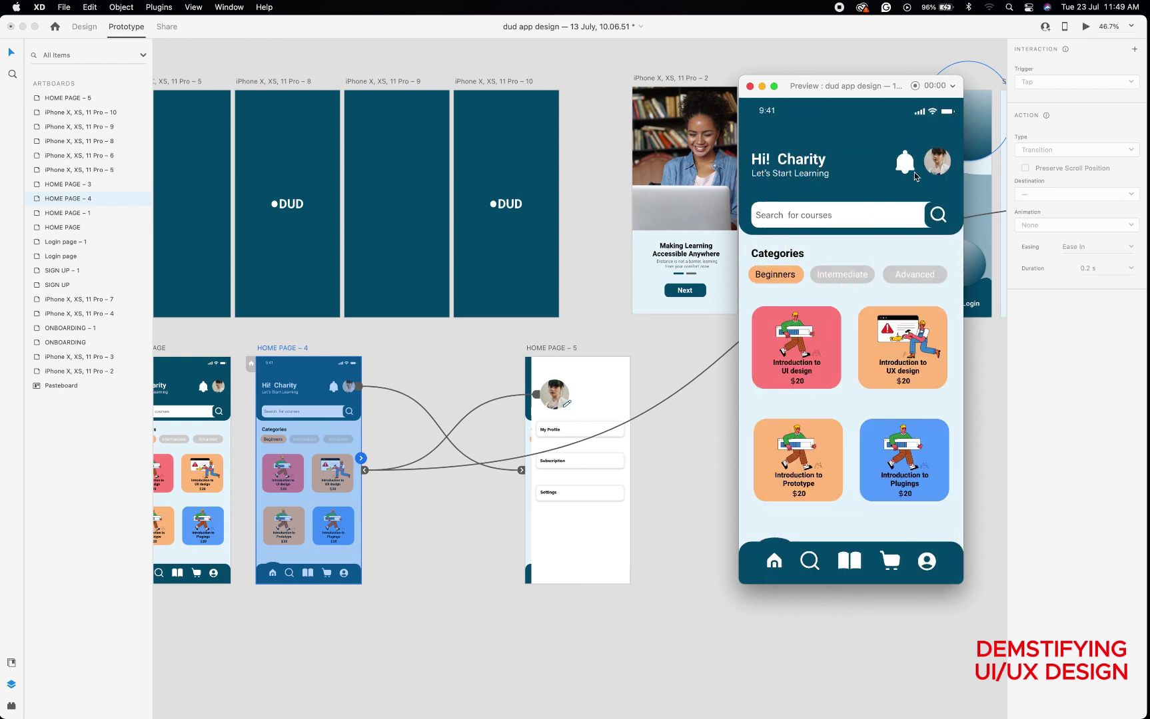
{"action": "left_click", "coordinate": [931, 168]}
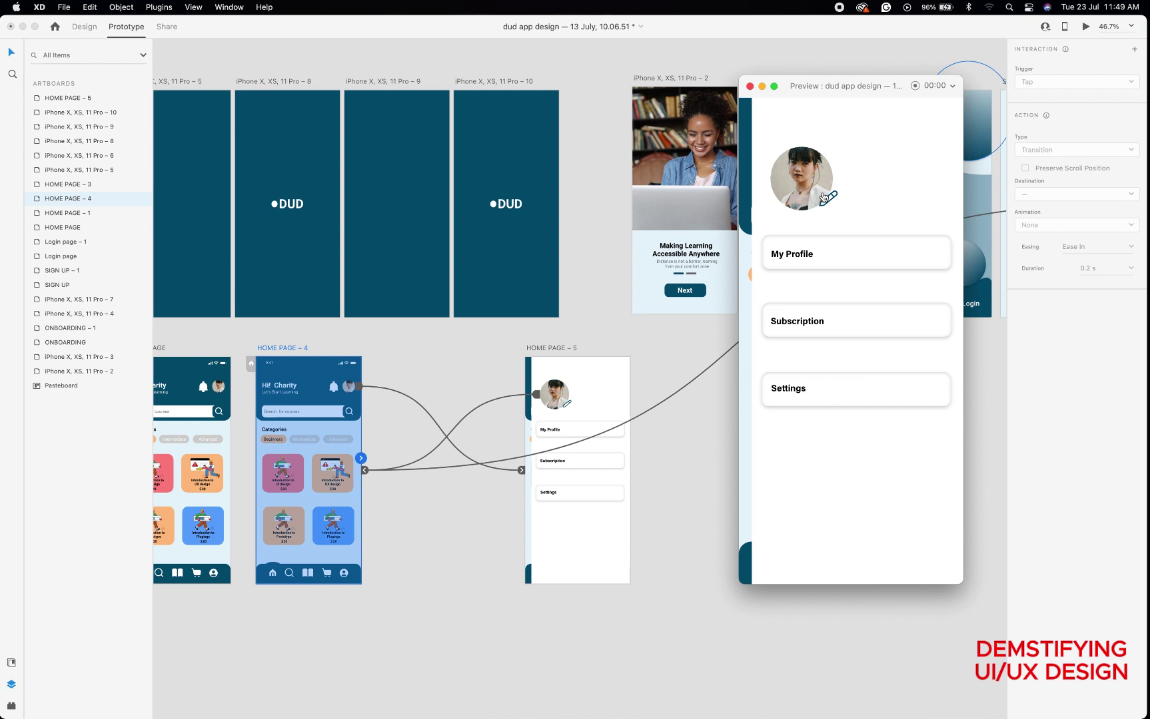
{"action": "left_click", "coordinate": [792, 203]}
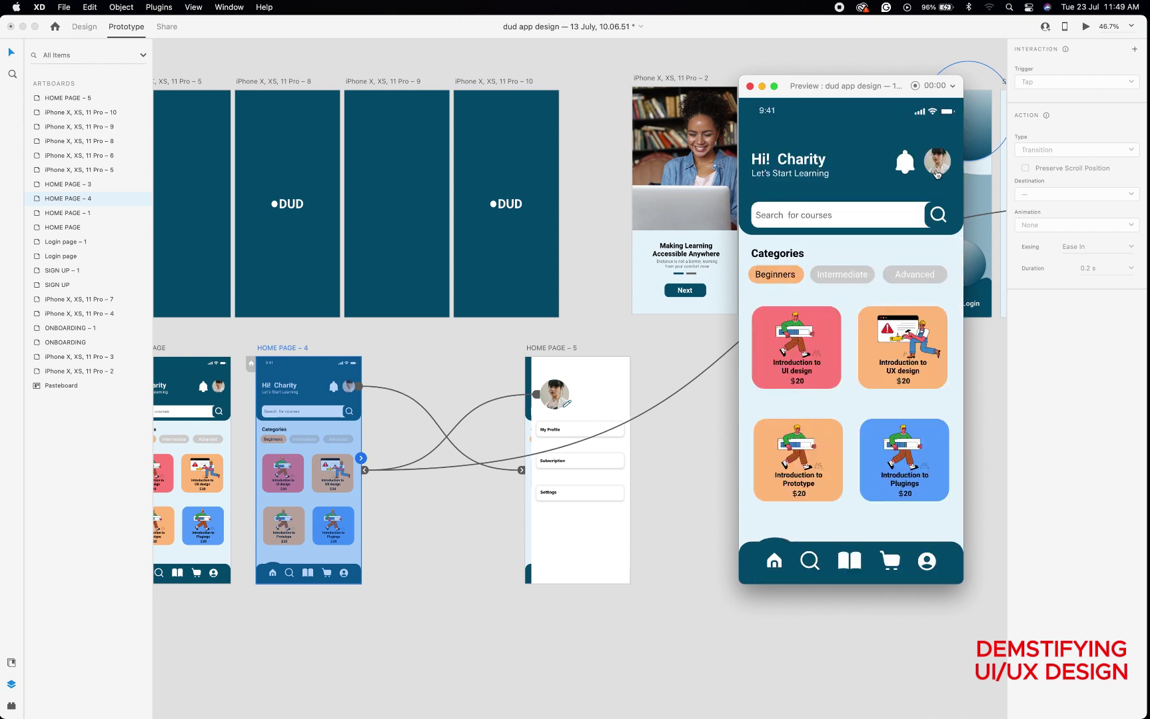
{"action": "left_click", "coordinate": [750, 87]}
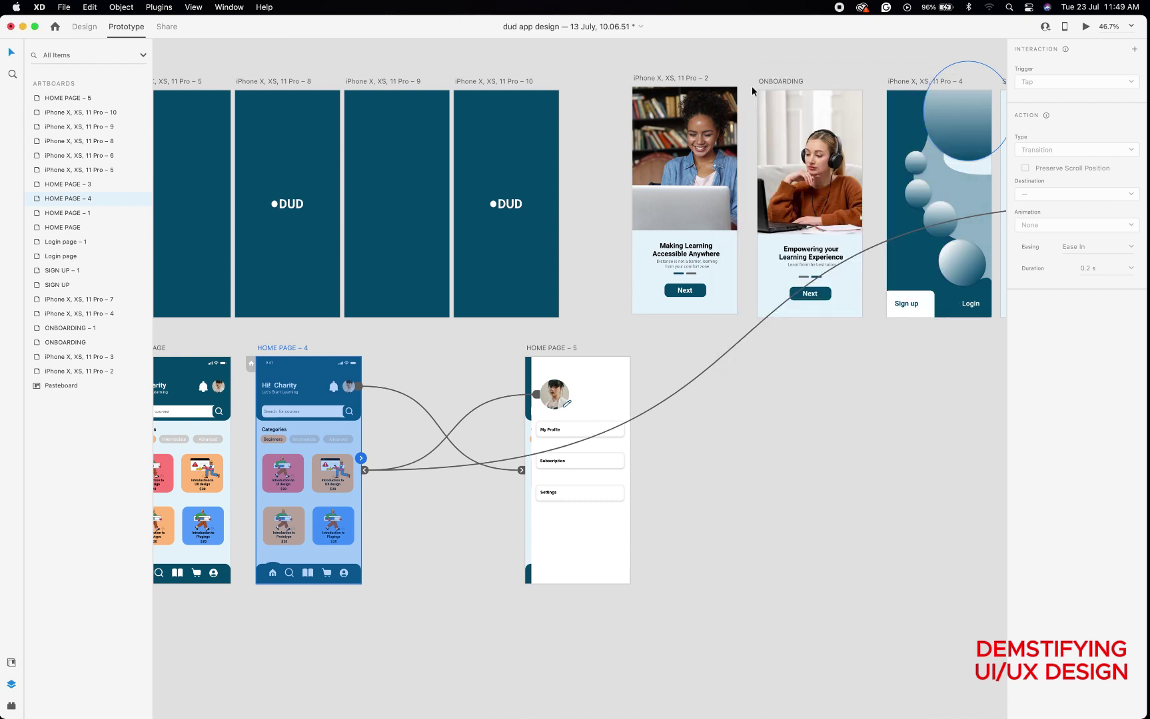
- Set the duration of the link from HOME PAGE – 4's profile picture to HOME PAGE – 5 to 1 s
{"action": "left_click", "coordinate": [363, 389]}
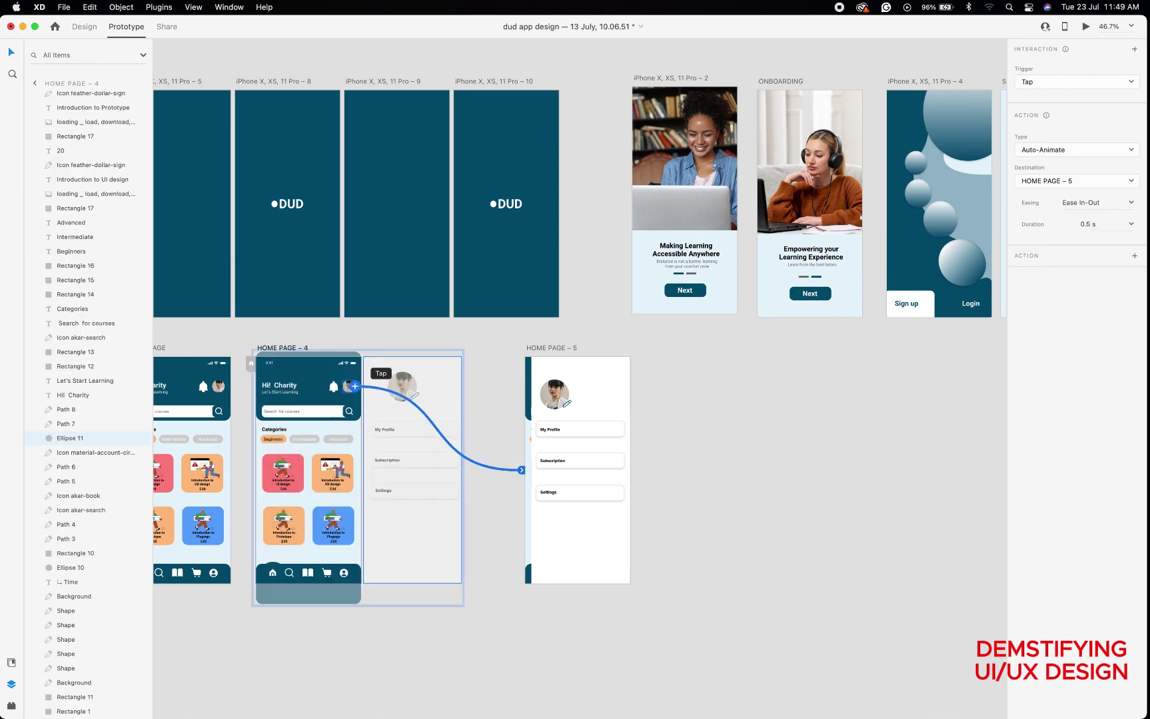
{"action": "left_click", "coordinate": [1104, 224]}
{"action": "type", "text": "1"}
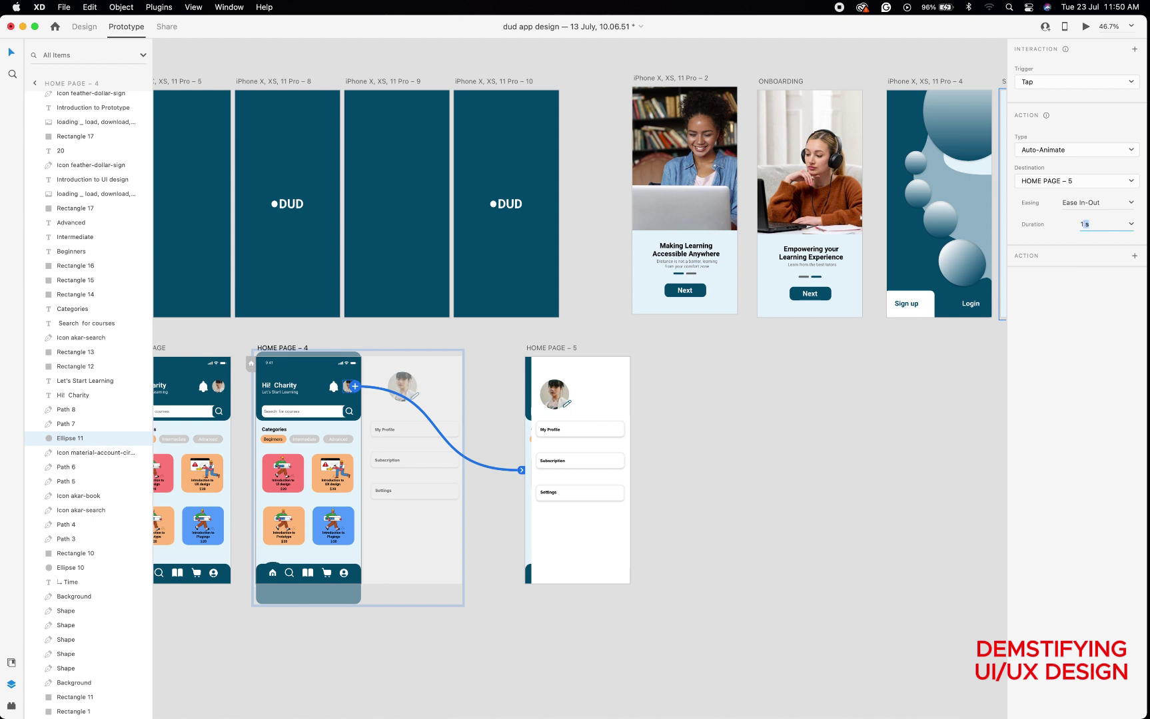
{"action": "key", "text": "Return"}
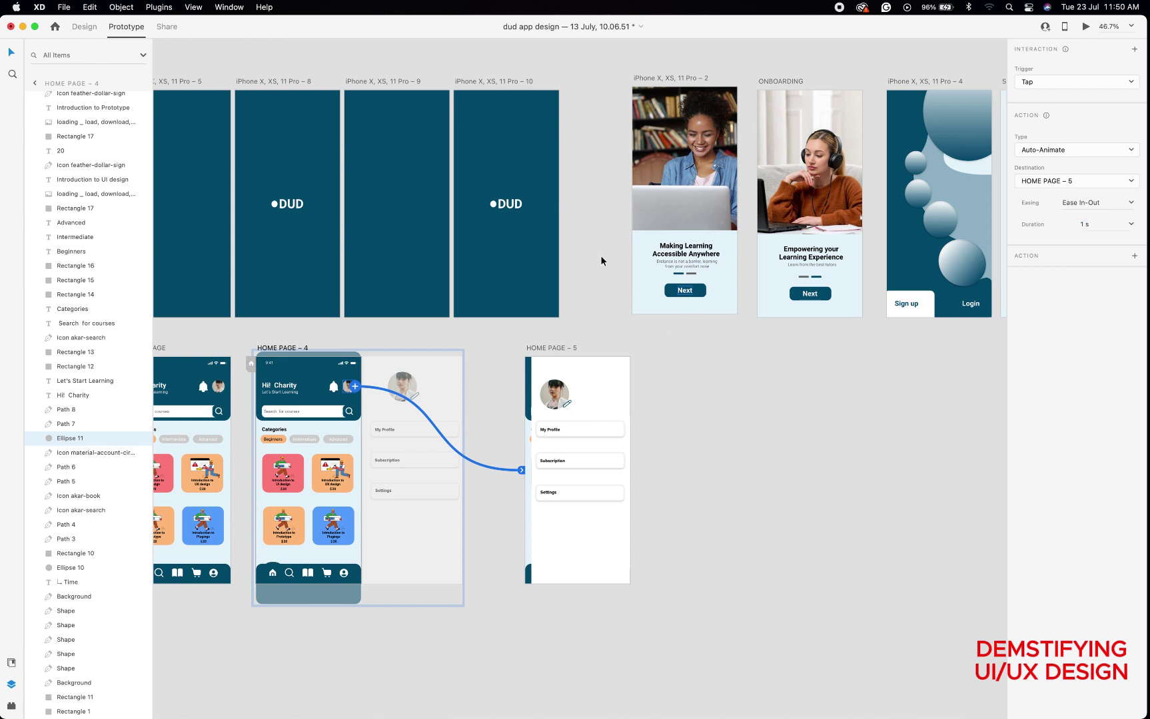
- Set the duration of the return link from HOME PAGE – 5's profile picture to HOME PAGE – 4 to 1 s
{"action": "left_click", "coordinate": [558, 401]}
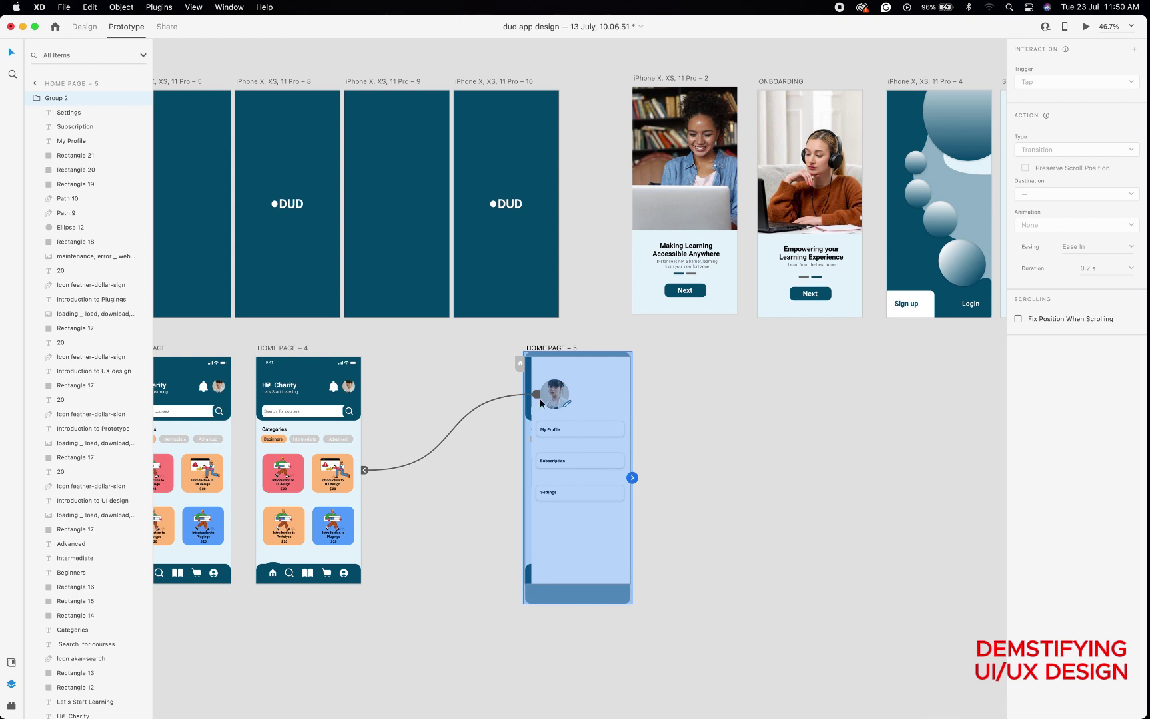
{"action": "left_click", "coordinate": [514, 393]}
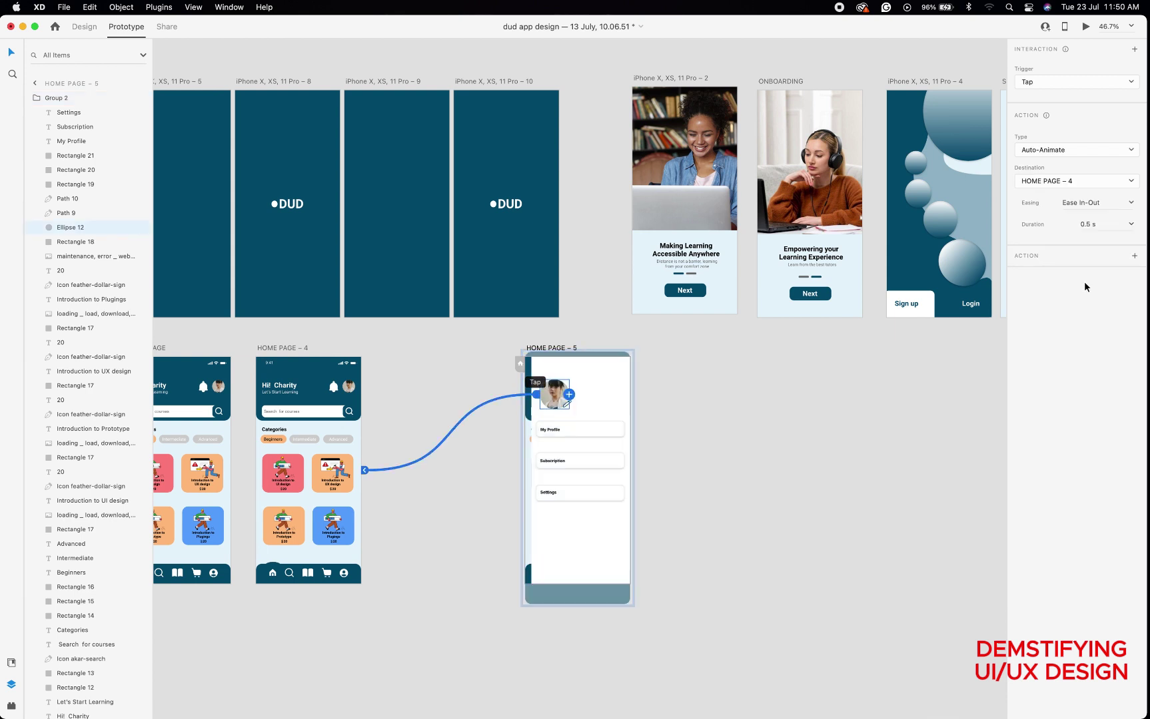
{"action": "left_click", "coordinate": [1101, 222]}
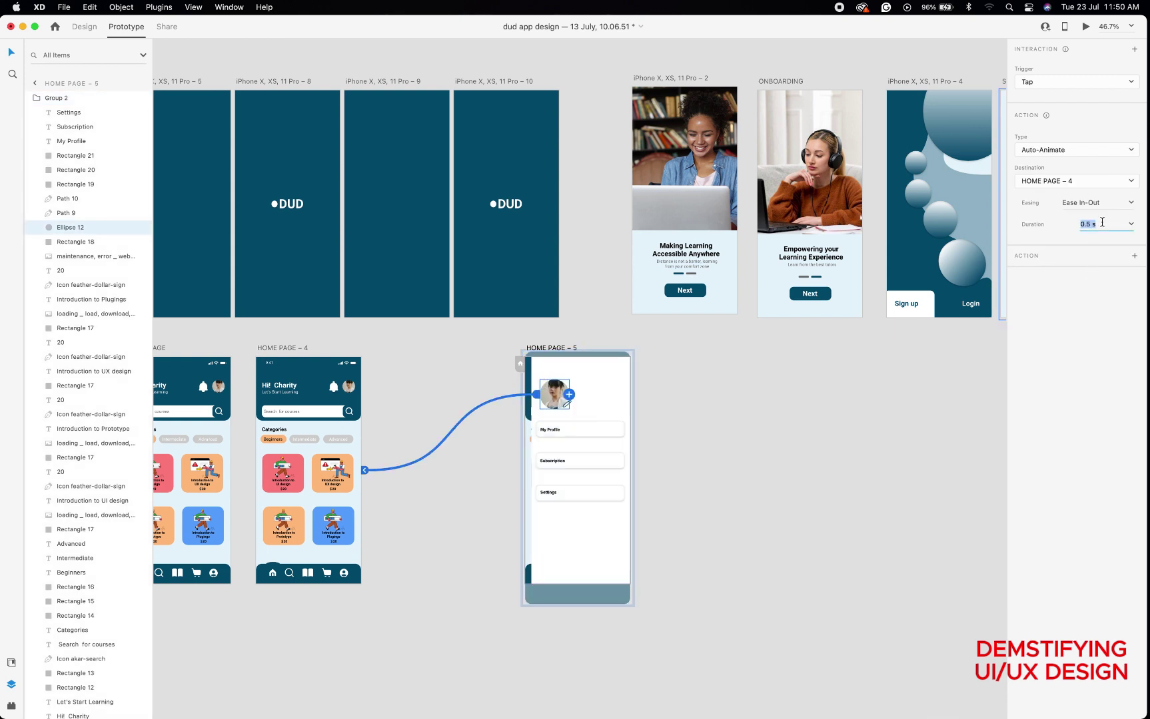
{"action": "type", "text": "1"}
{"action": "key", "text": "Return"}
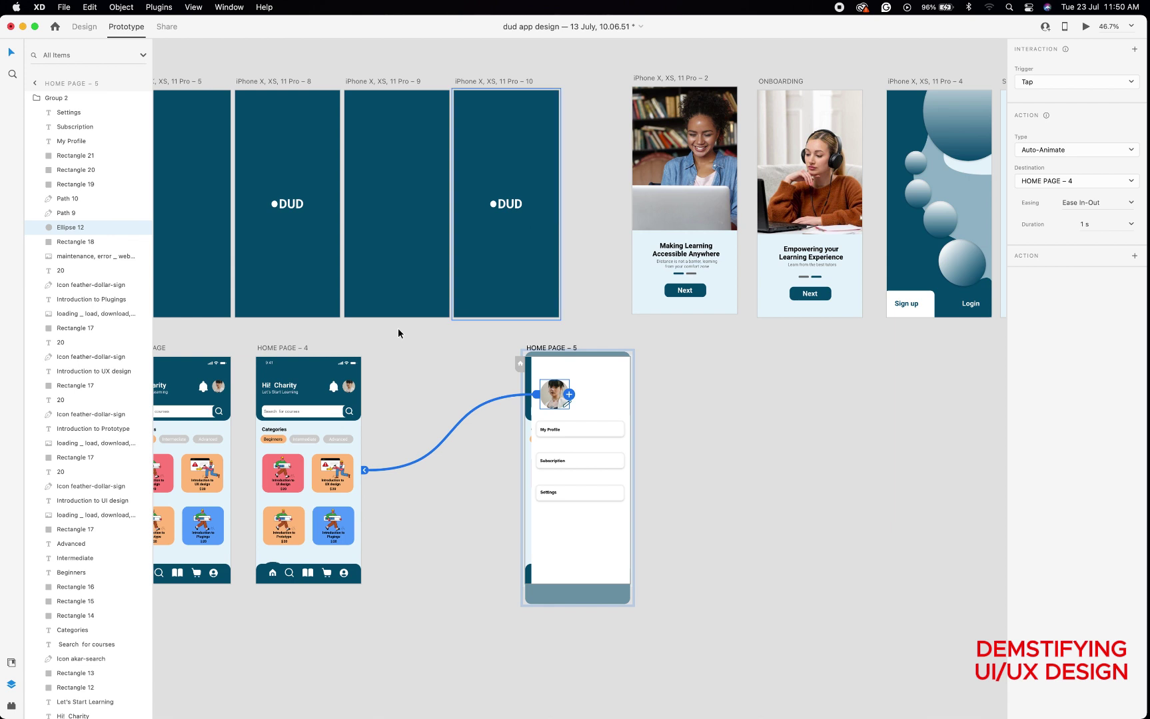
- Preview the prototype from HOME PAGE – 5 and test closing, reopening and closing the profile menu through the profile pictures
{"action": "left_click", "coordinate": [1085, 27]}
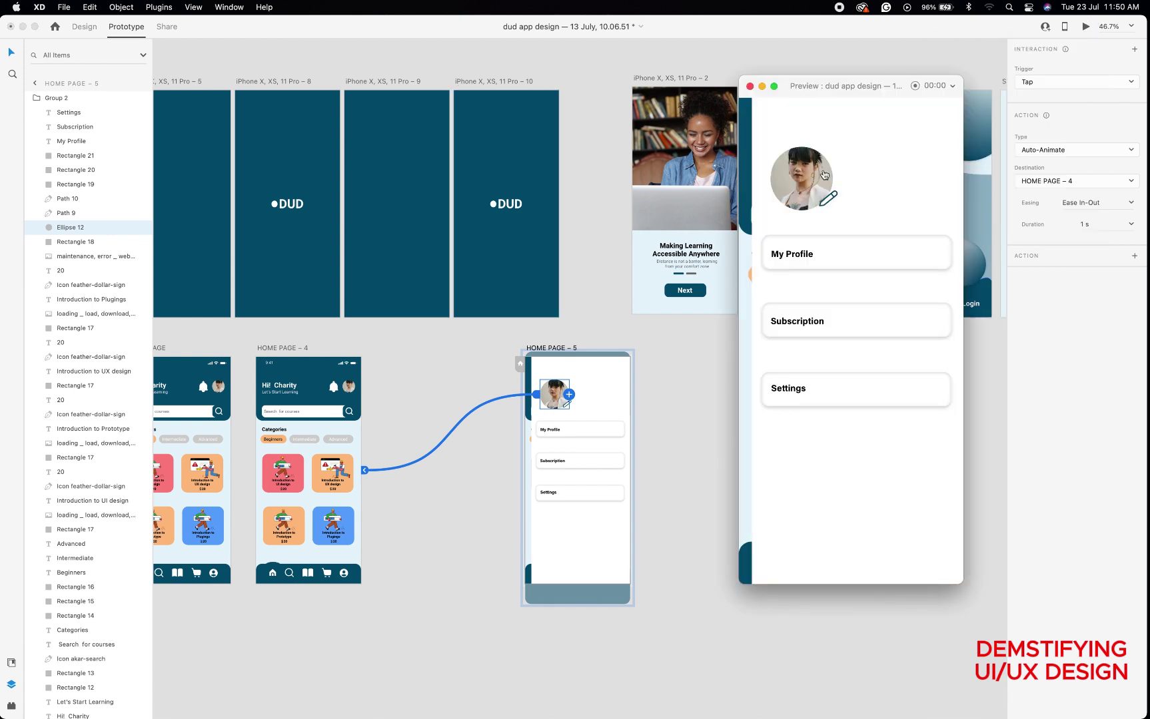
{"action": "left_click", "coordinate": [824, 175]}
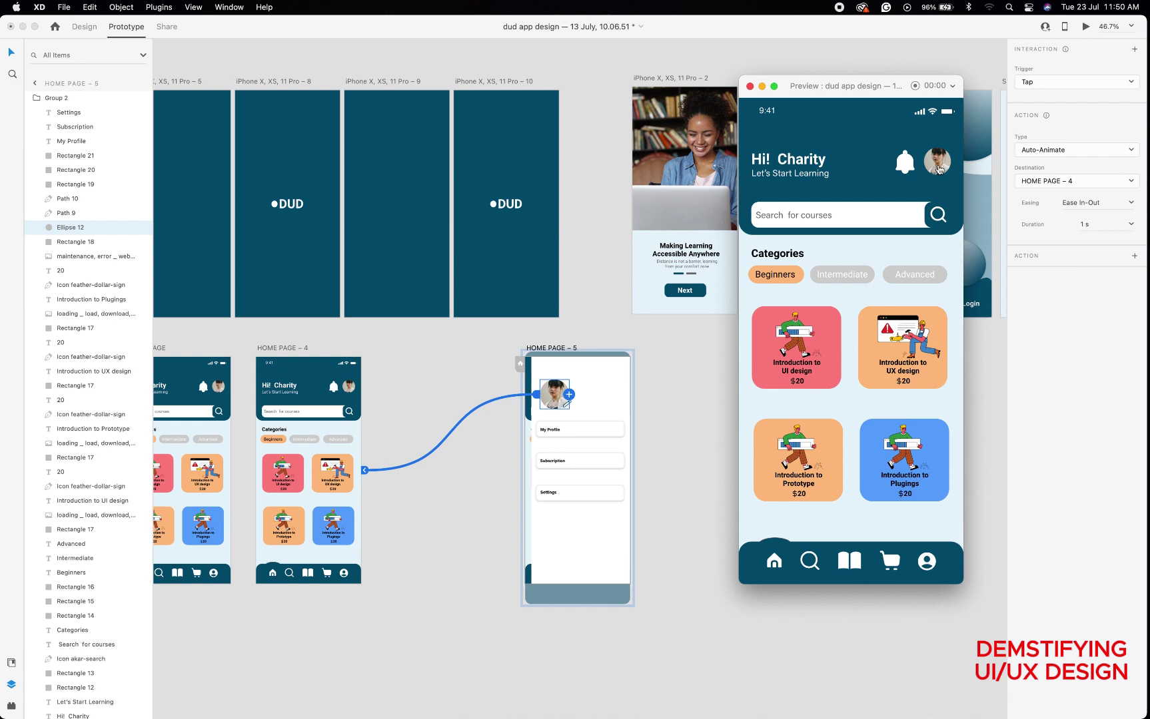
{"action": "left_click", "coordinate": [940, 169]}
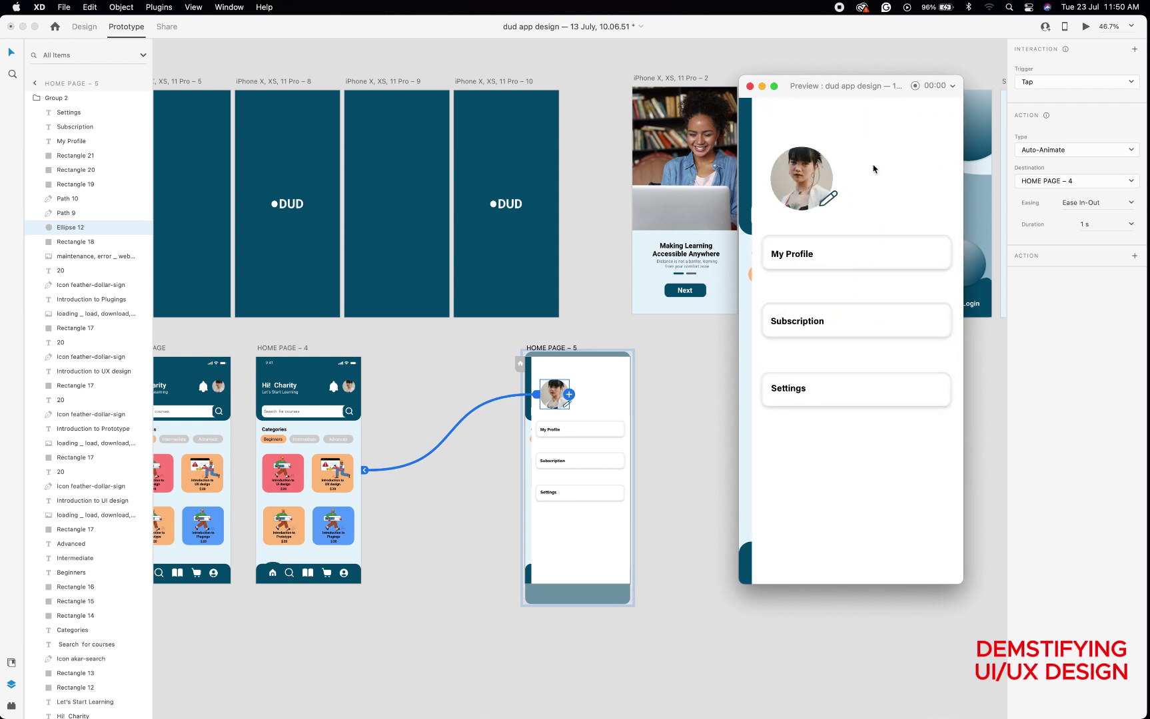
{"action": "left_click", "coordinate": [803, 171]}
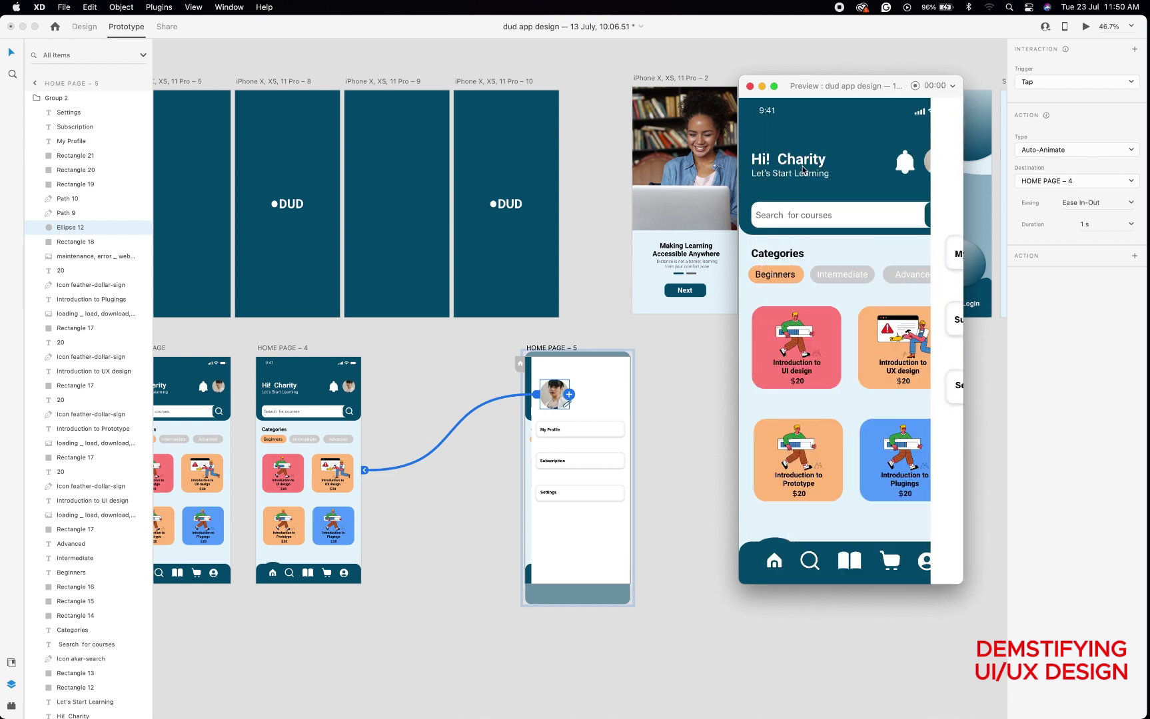
- Change the easing of the return link from HOME PAGE – 5 to HOME PAGE – 4 to Wind Up
{"action": "left_click", "coordinate": [1132, 206]}
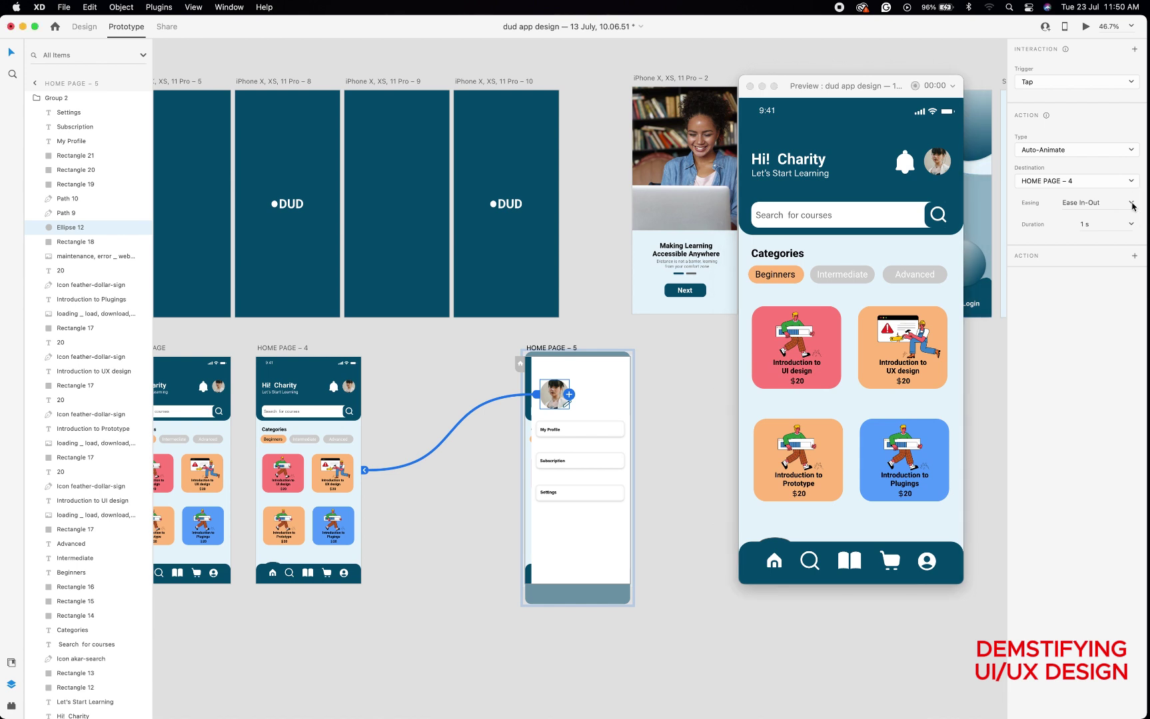
{"action": "left_click", "coordinate": [1132, 205]}
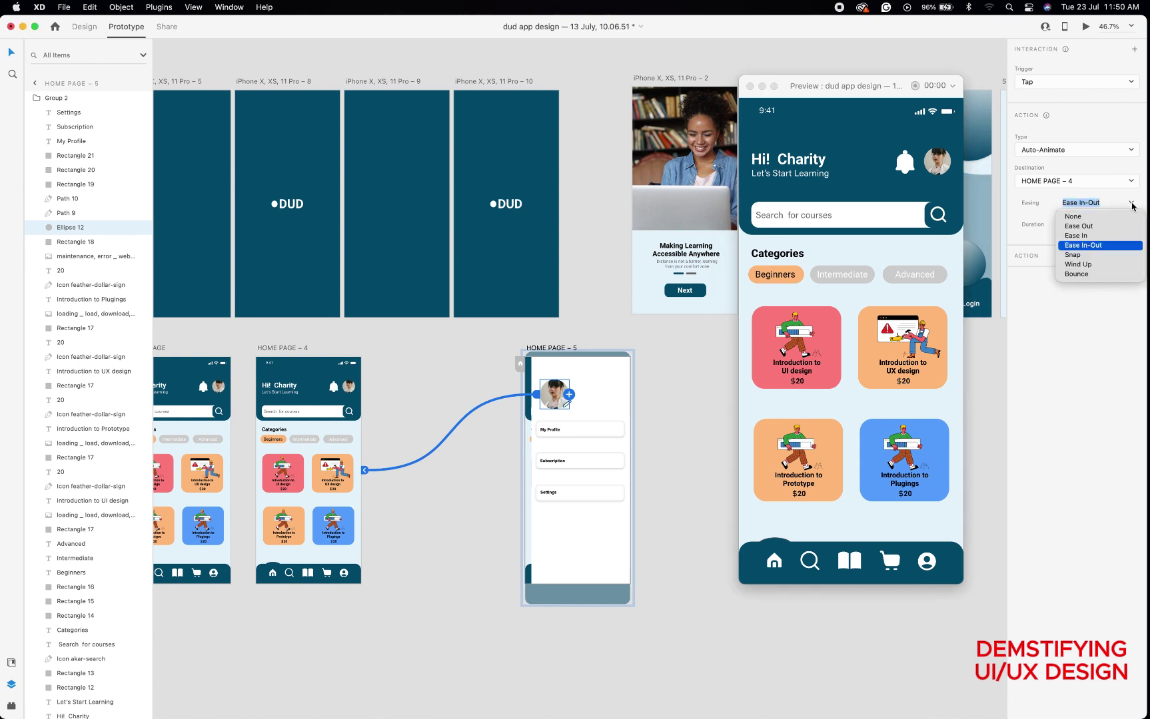
{"action": "left_click", "coordinate": [1078, 264]}
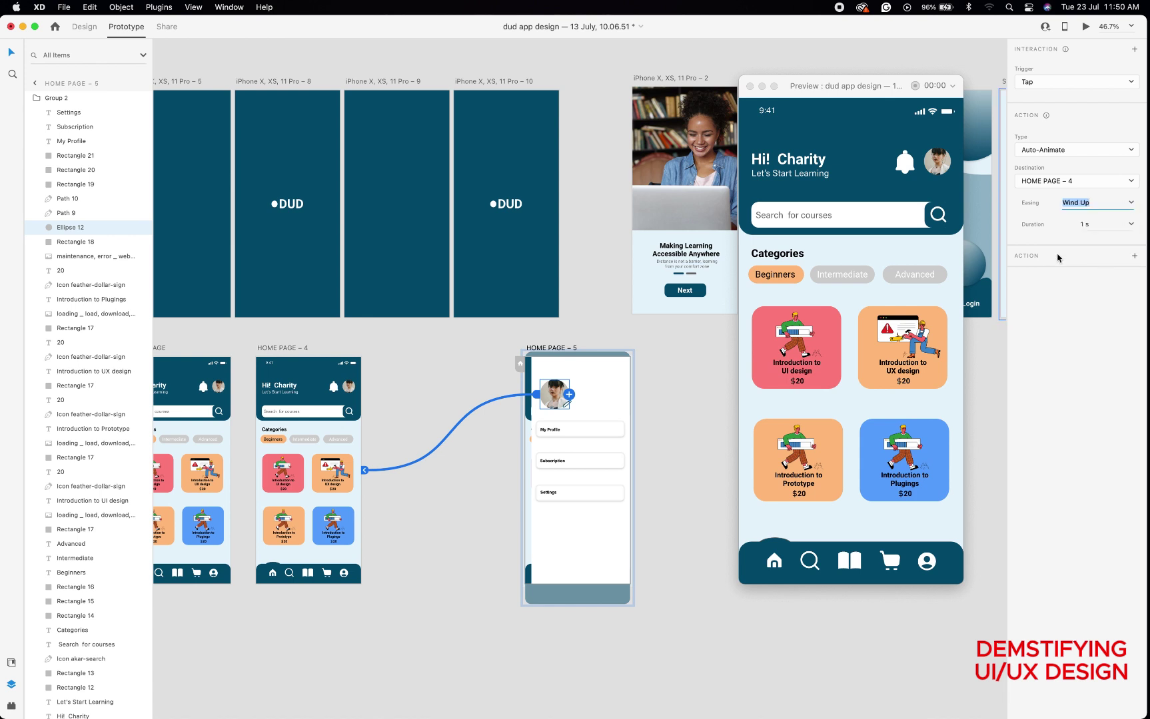
- Test the Wind Up closing animation in the preview by opening and closing the profile menu
{"action": "left_click", "coordinate": [937, 163]}
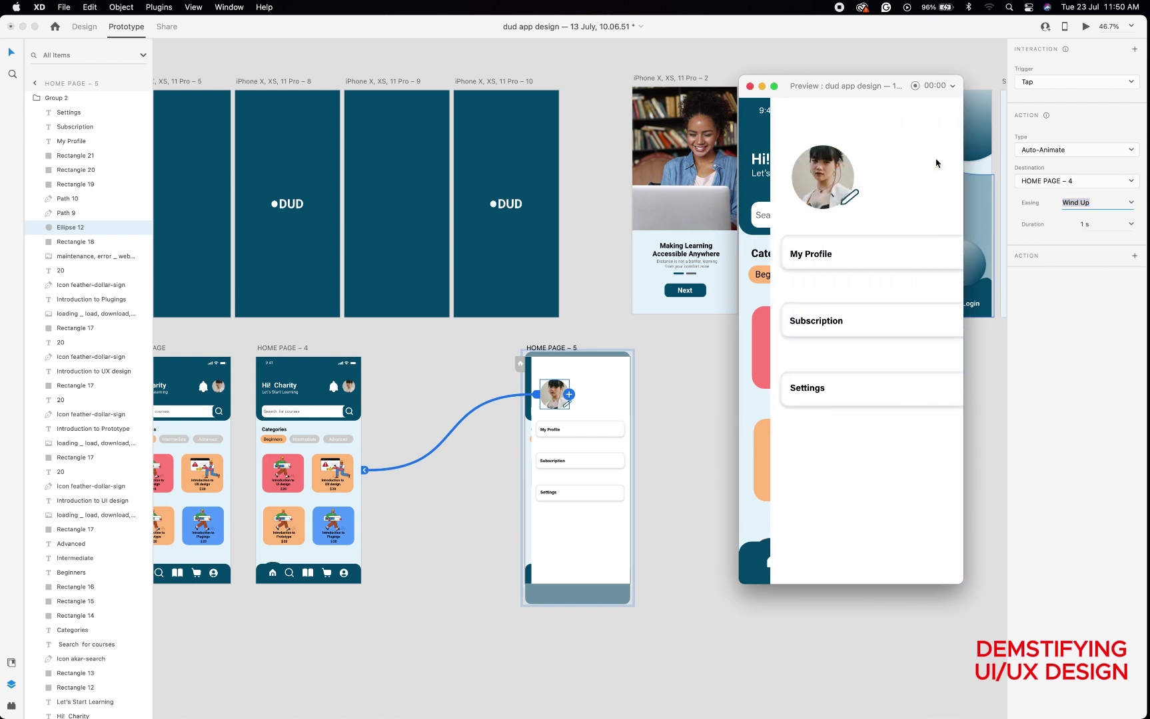
{"action": "left_click", "coordinate": [814, 186]}
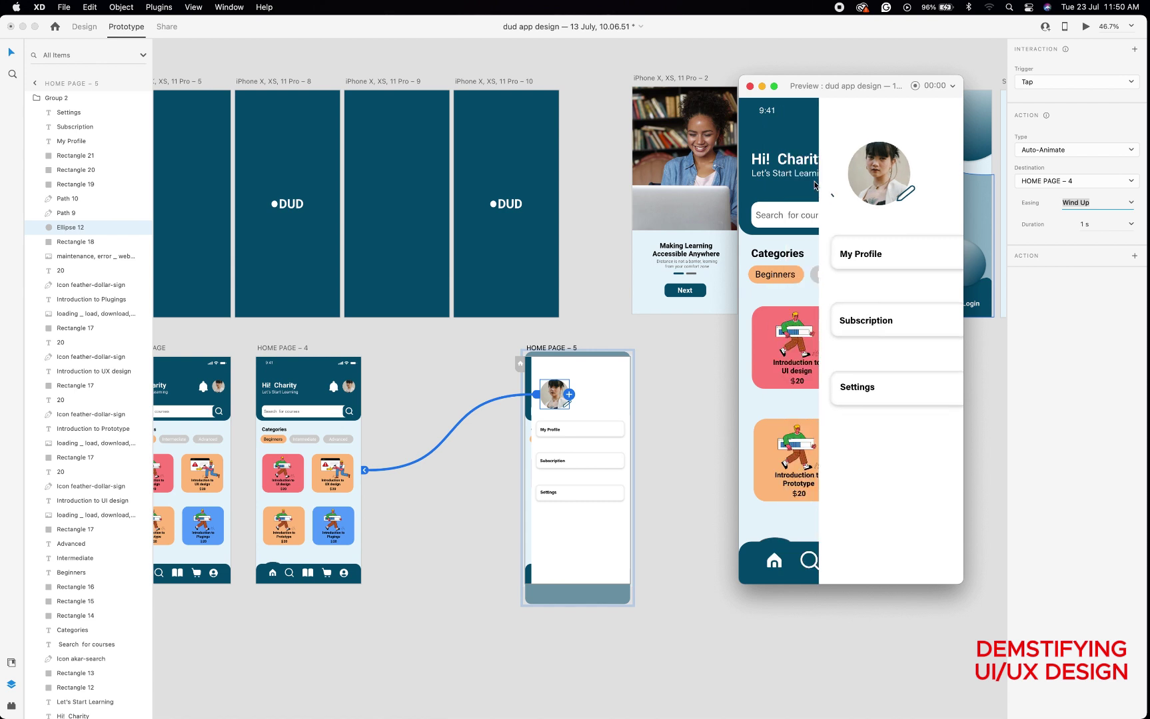
{"action": "left_click", "coordinate": [932, 167]}
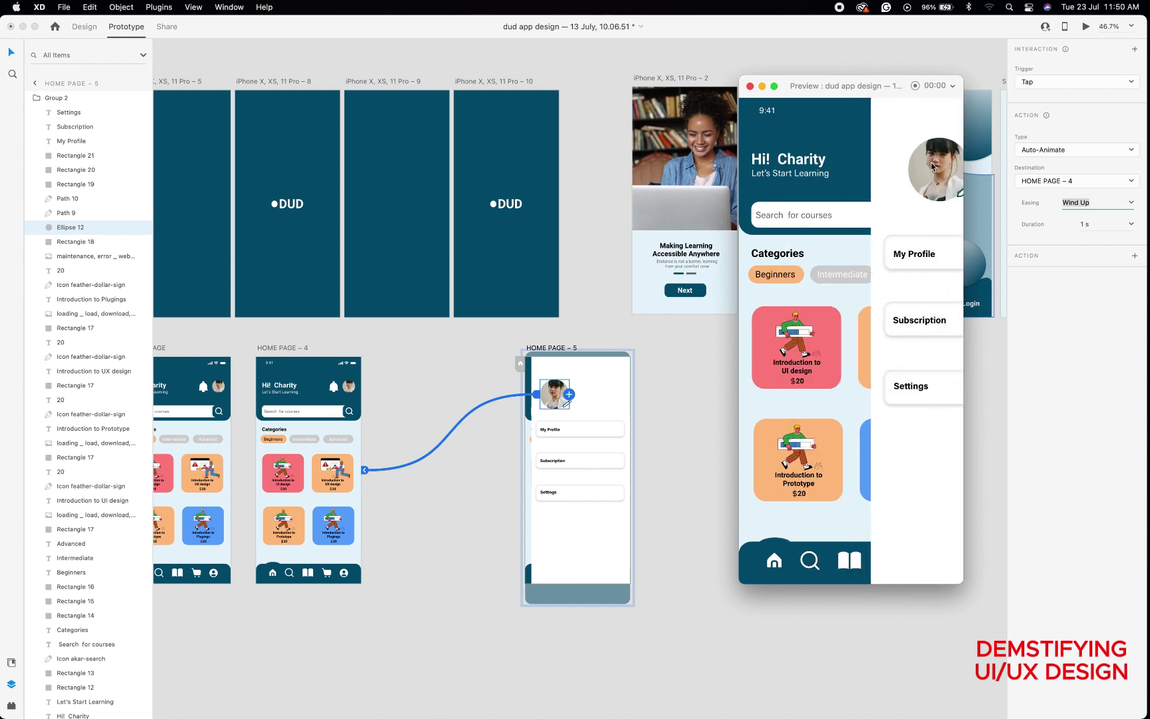
- Close the preview and set the easing of the profile picture link from HOME PAGE – 4 to HOME PAGE – 5 to Wind Up
{"action": "left_click", "coordinate": [777, 200]}
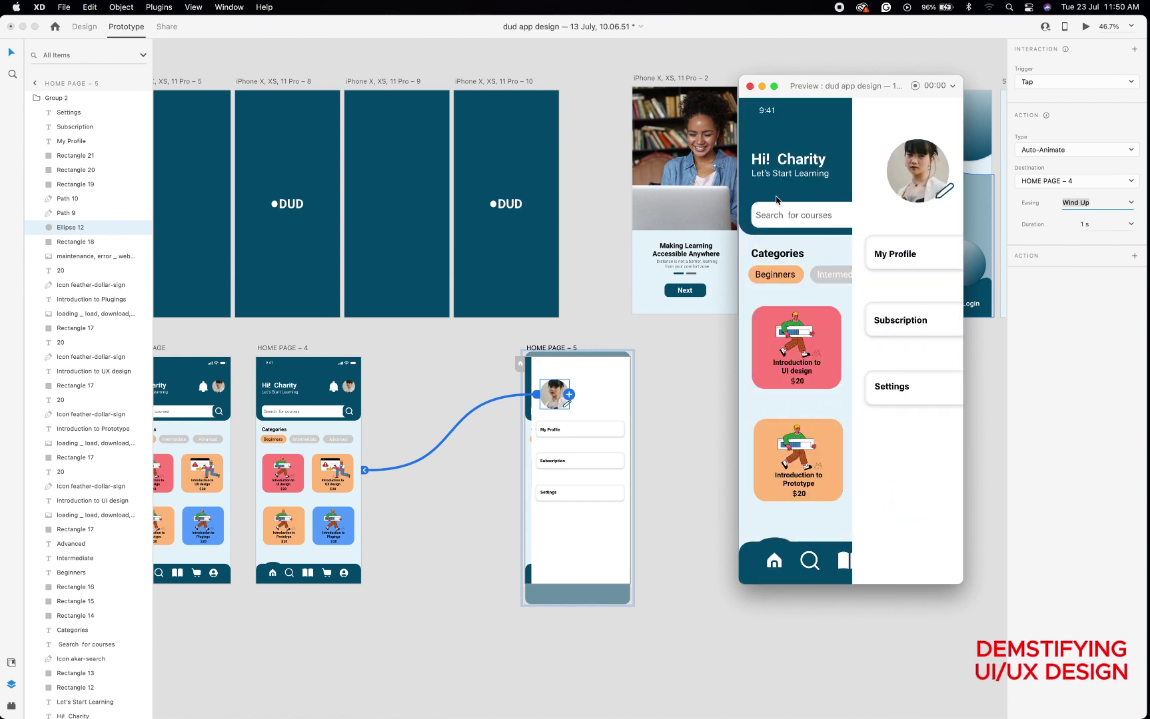
{"action": "left_click", "coordinate": [750, 86]}
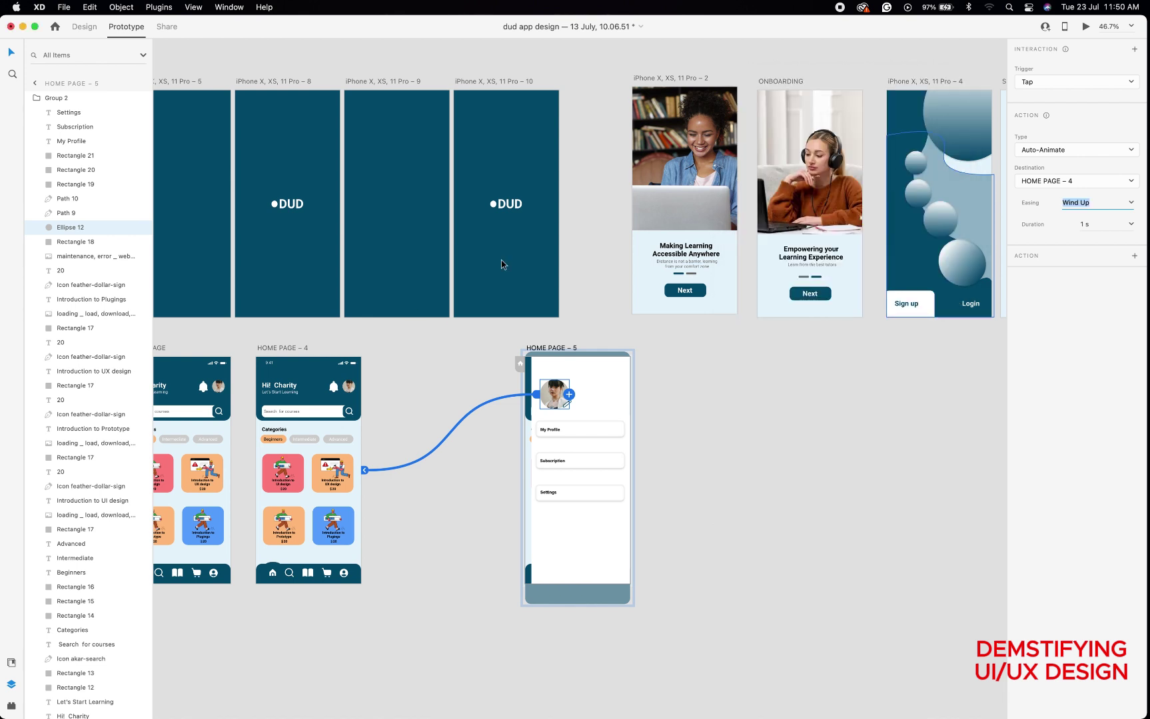
{"action": "left_click", "coordinate": [351, 389]}
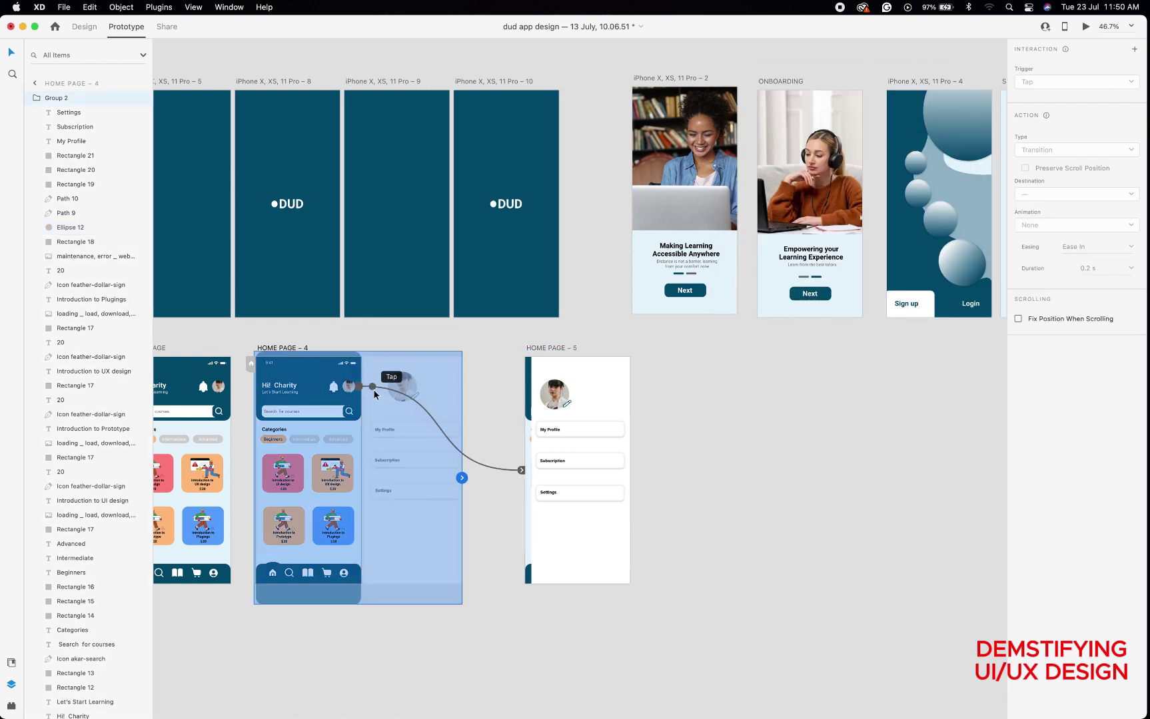
{"action": "left_click_drag", "start_coordinate": [375, 391], "coordinate": [375, 392]}
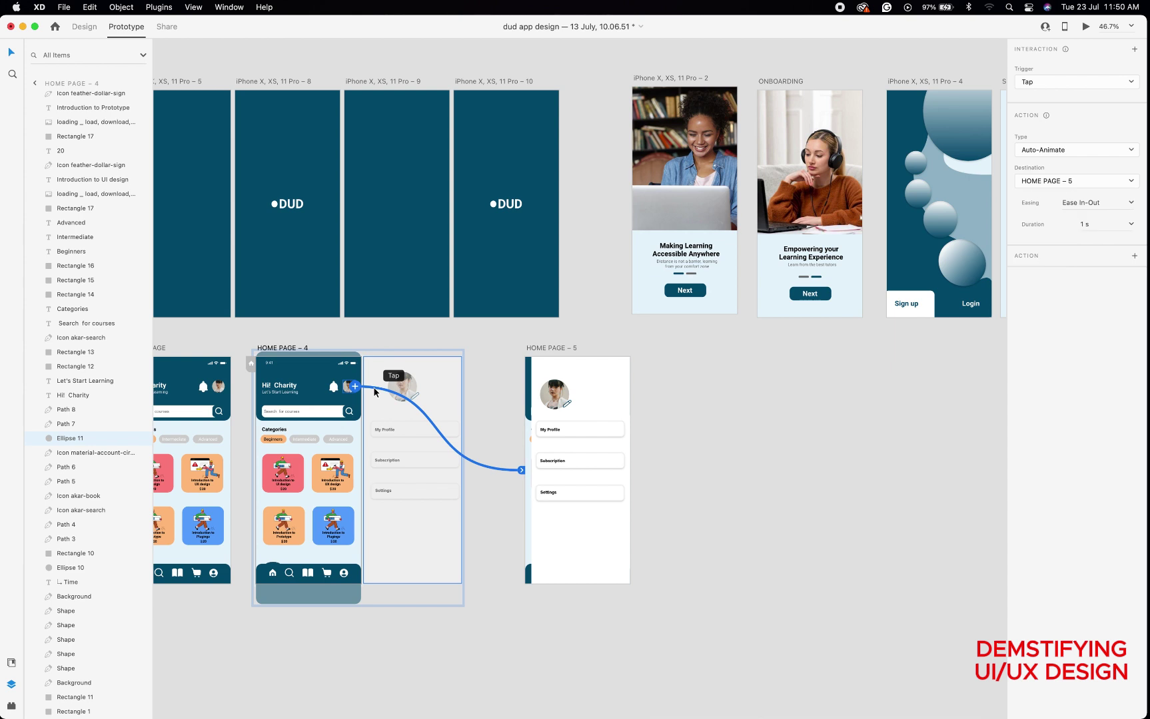
{"action": "left_click", "coordinate": [1131, 204]}
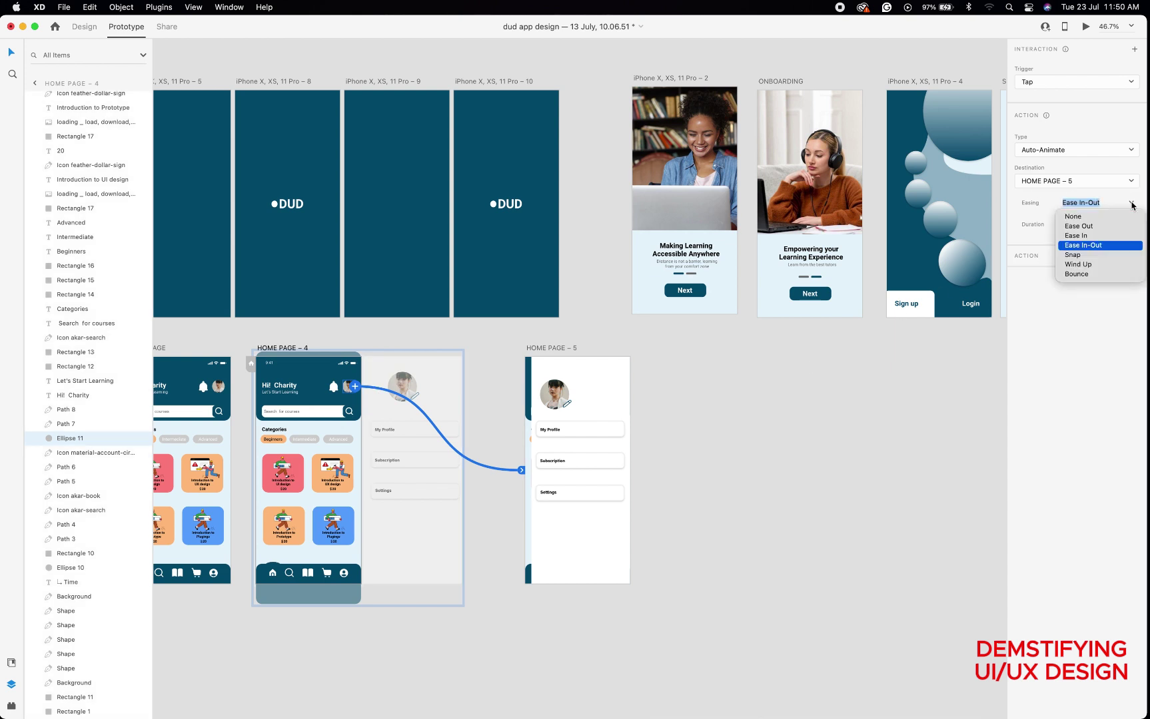
{"action": "left_click", "coordinate": [1079, 265]}
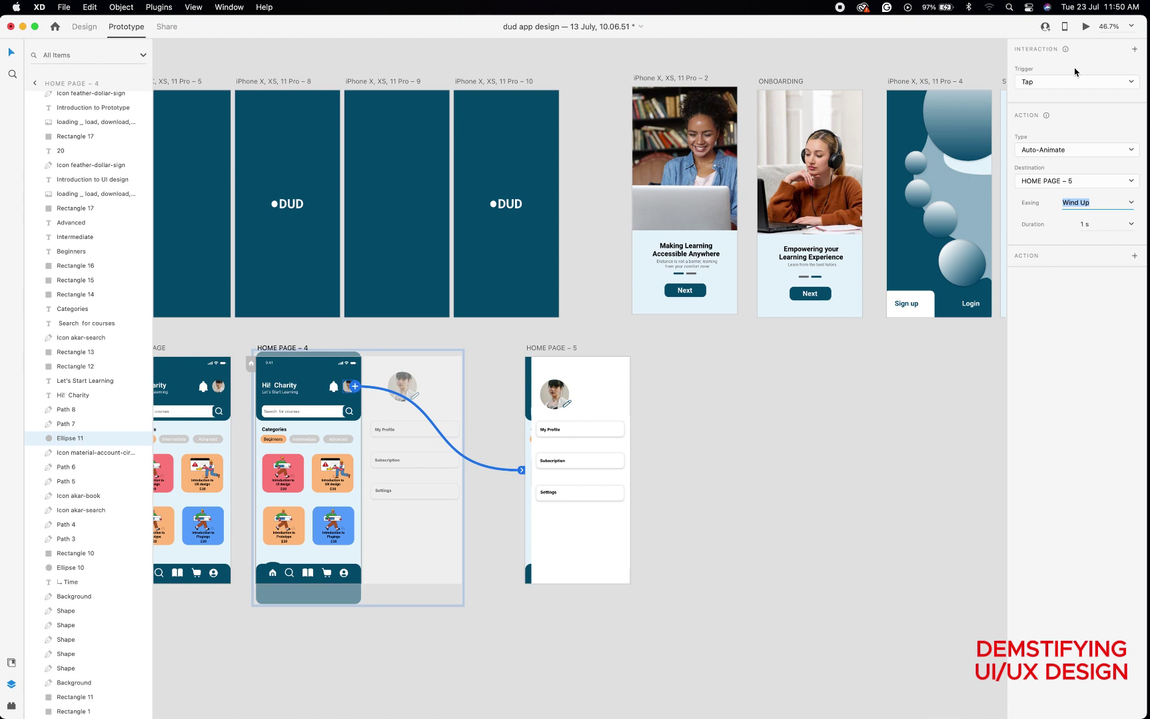
- Preview the prototype from HOME PAGE – 4 and test opening and closing the profile menu with the Wind Up easing
{"action": "left_click", "coordinate": [1086, 27]}
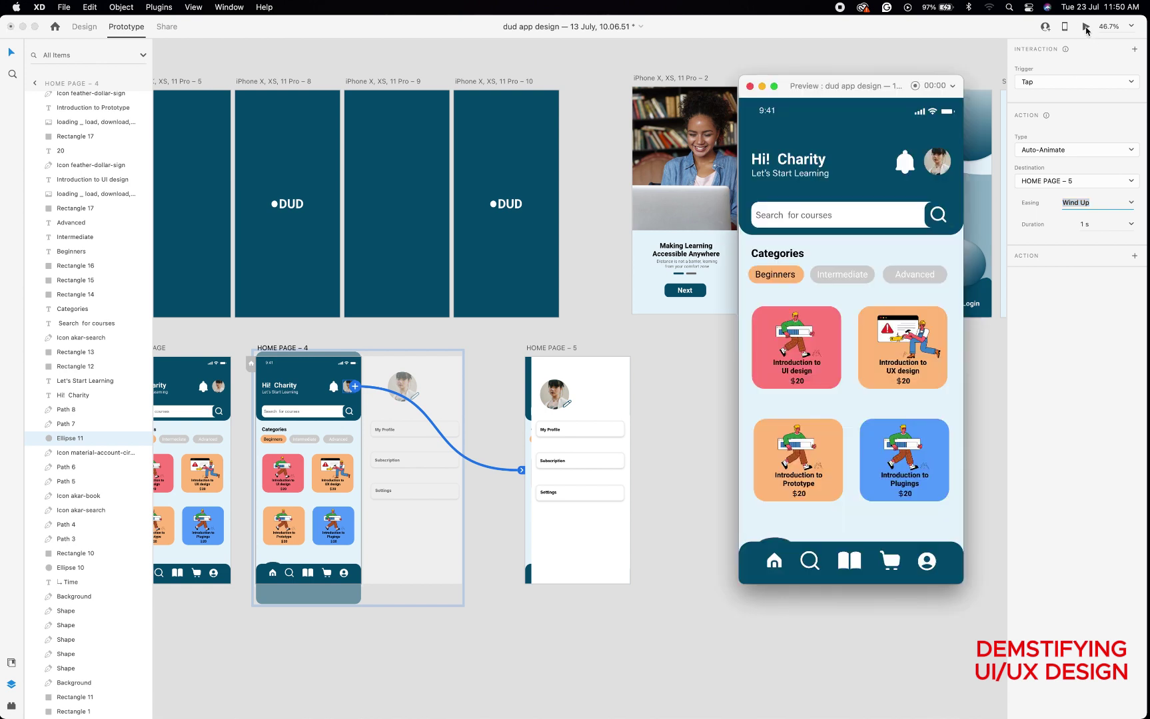
{"action": "left_click", "coordinate": [942, 163]}
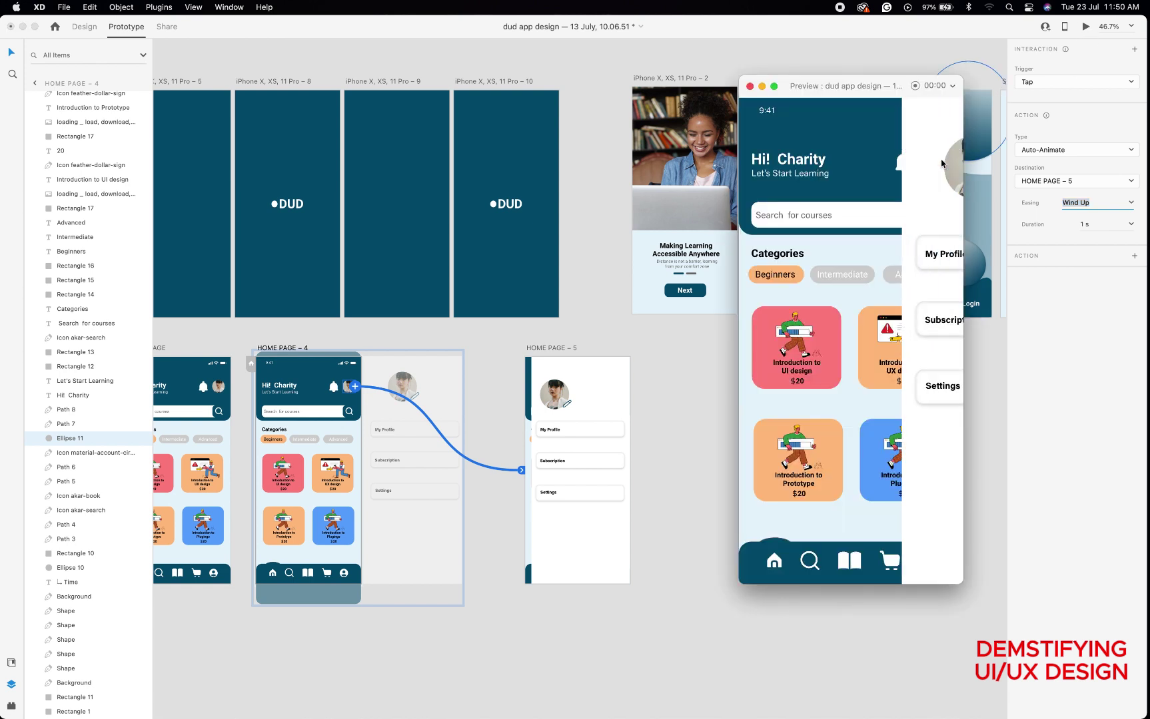
{"action": "left_click", "coordinate": [806, 179]}
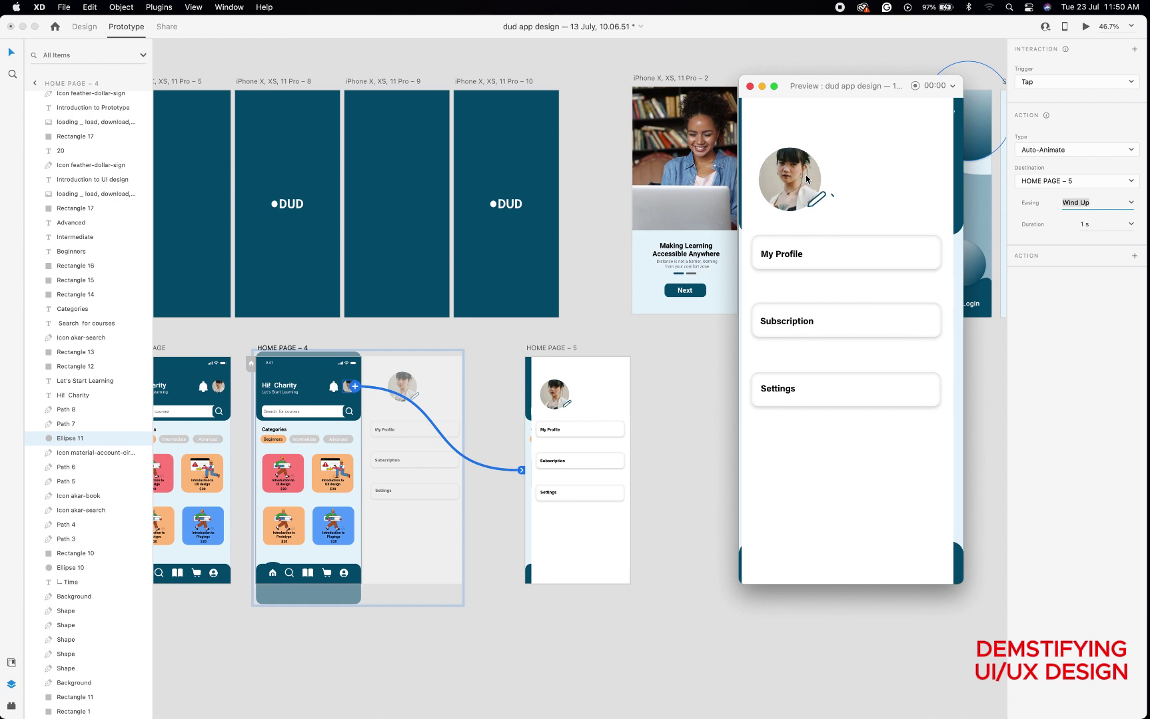
- Change the easing of the link from HOME PAGE – 4 to HOME PAGE – 5 to Bounce and test the profile menu in the preview
{"action": "left_click", "coordinate": [1133, 203]}
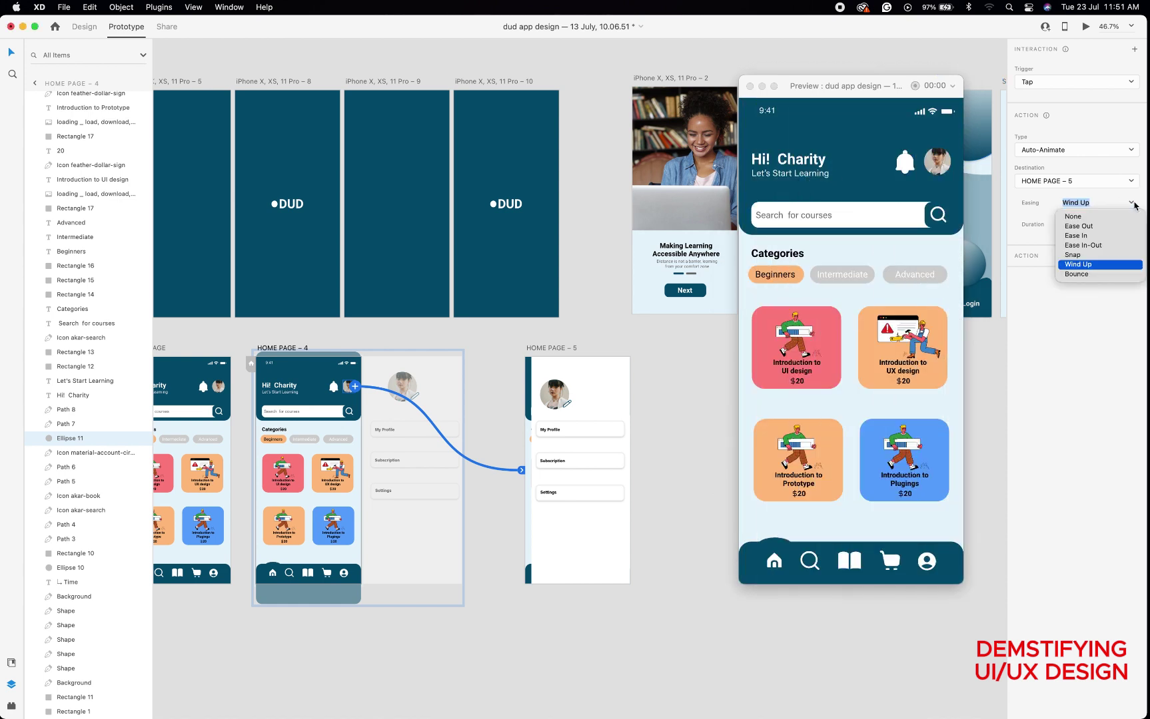
{"action": "left_click", "coordinate": [1076, 275]}
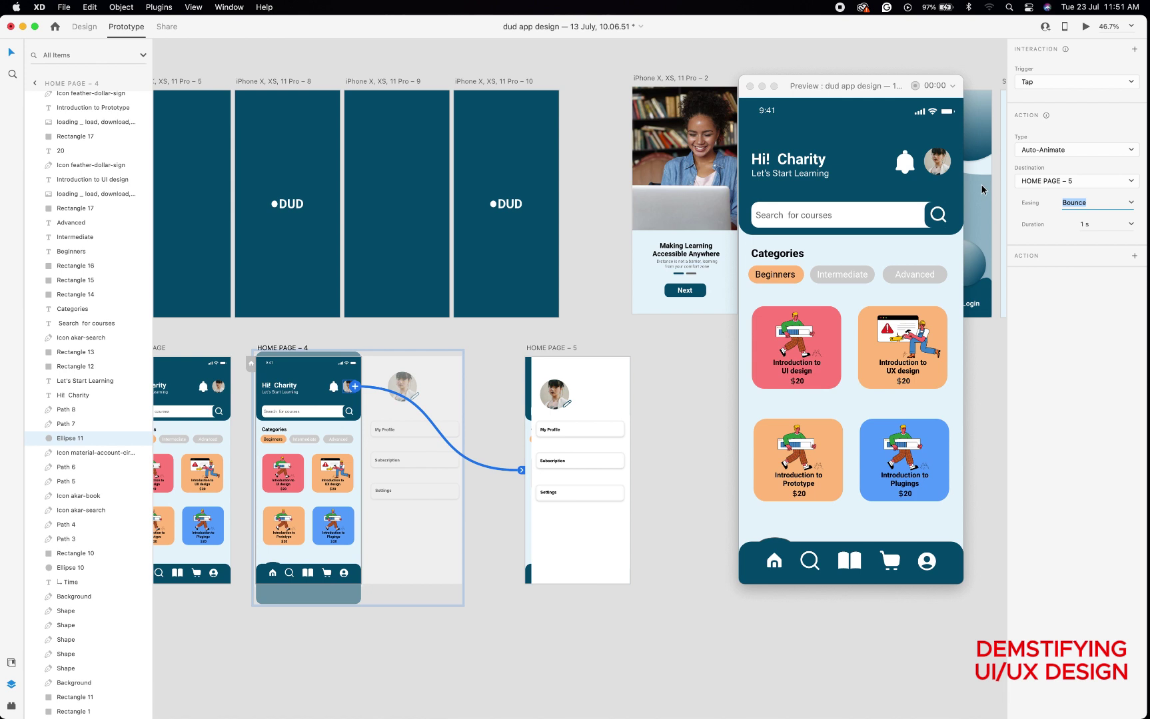
{"action": "left_click", "coordinate": [939, 163]}
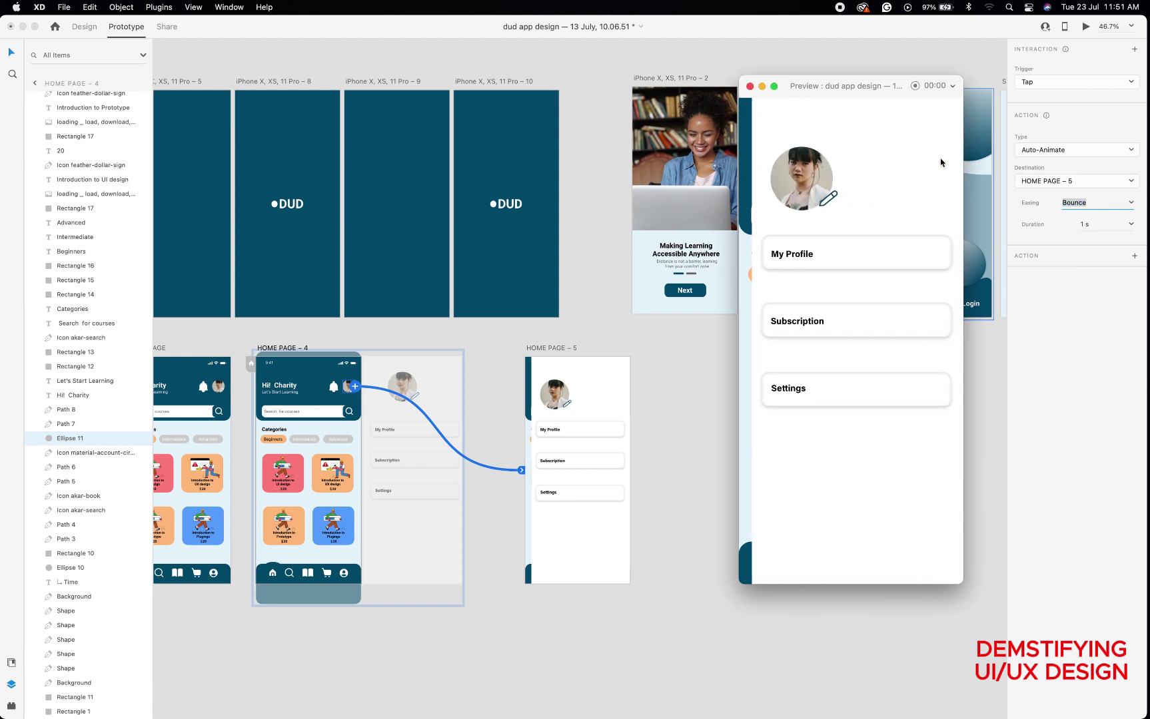
{"action": "left_click", "coordinate": [808, 179]}
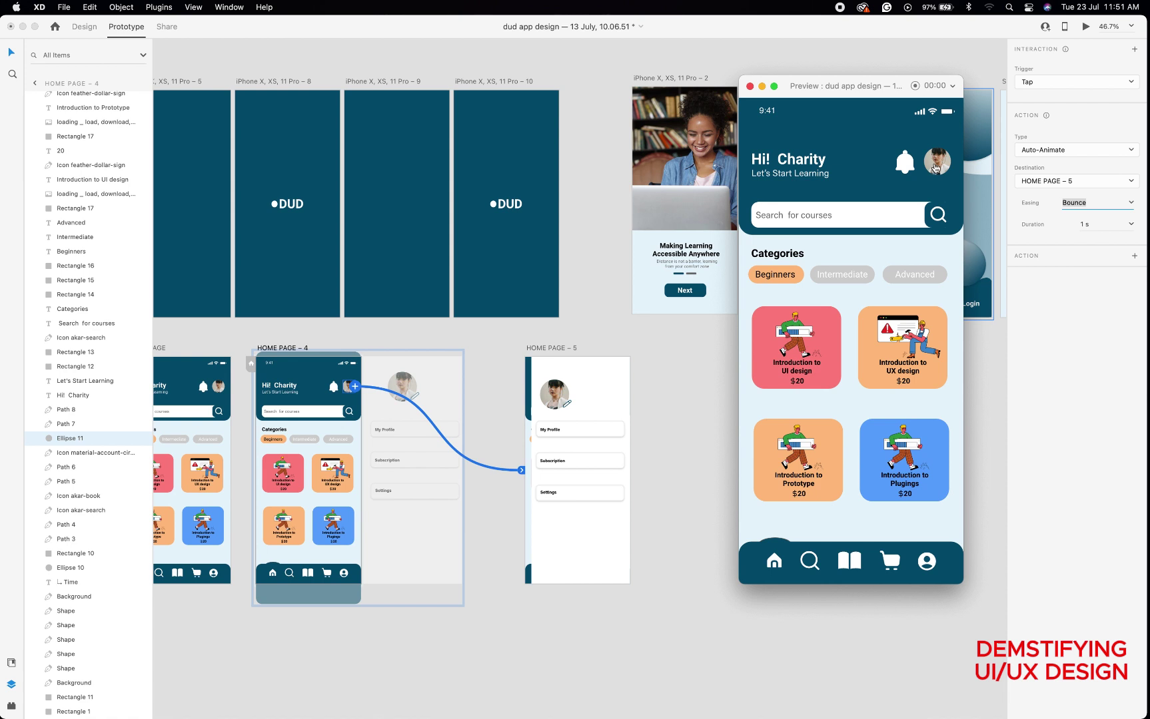
{"action": "left_click", "coordinate": [937, 166]}
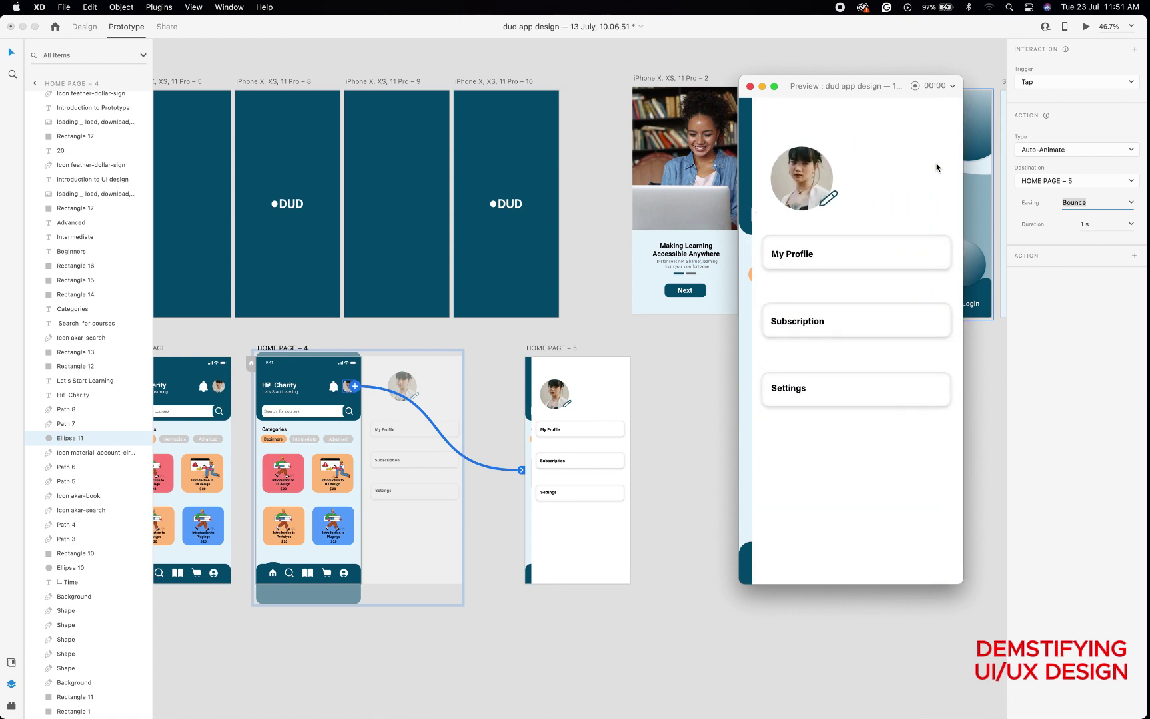
- Set the duration of the Bounce link to HOME PAGE – 5 to 3 s and test closing and reopening the profile menu
{"action": "left_click", "coordinate": [1092, 225]}
{"action": "type", "text": "3"}
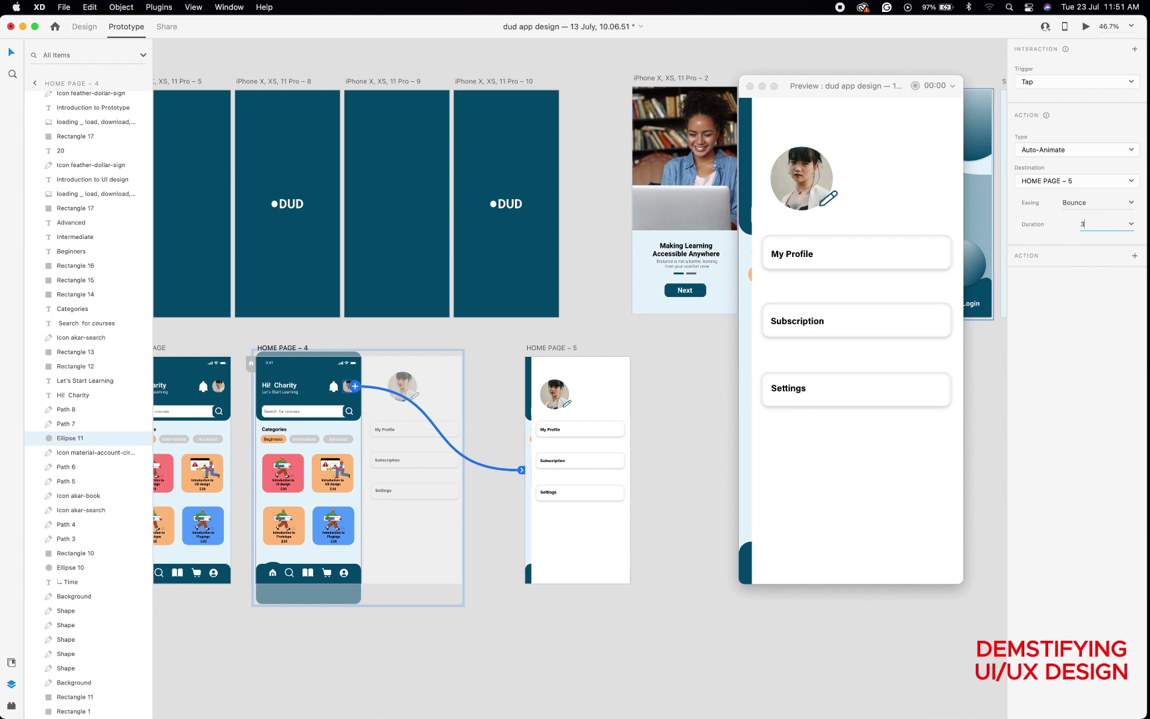
{"action": "key", "text": "Return"}
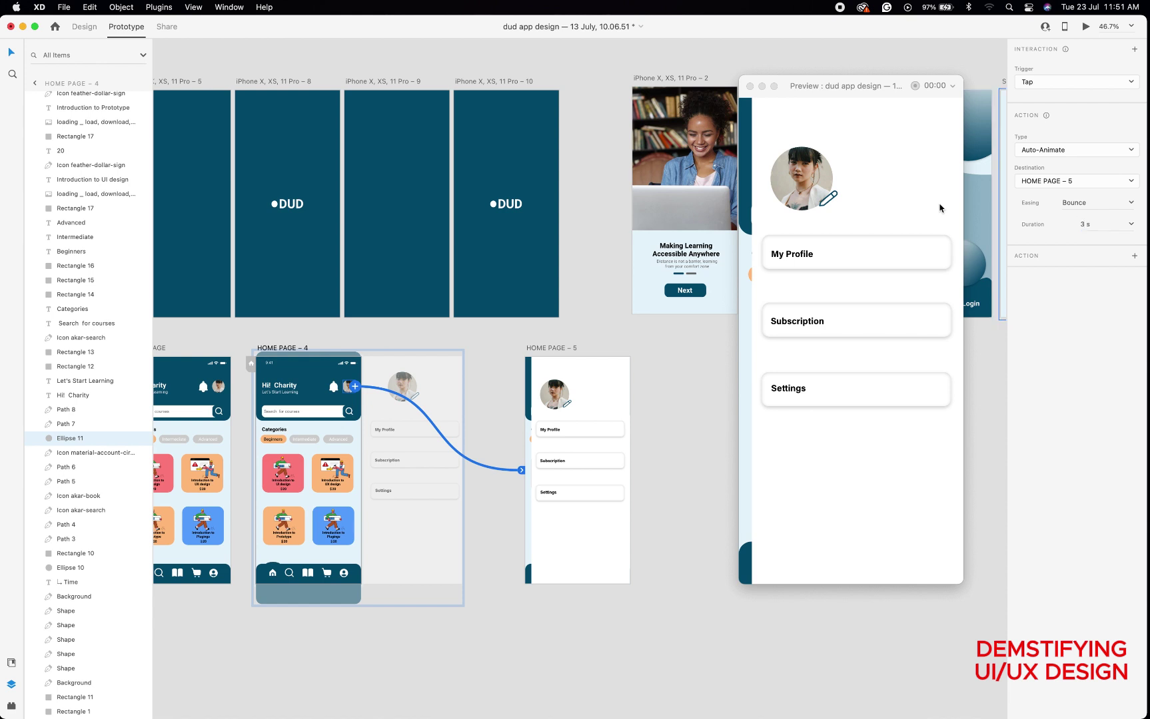
{"action": "left_click", "coordinate": [824, 184]}
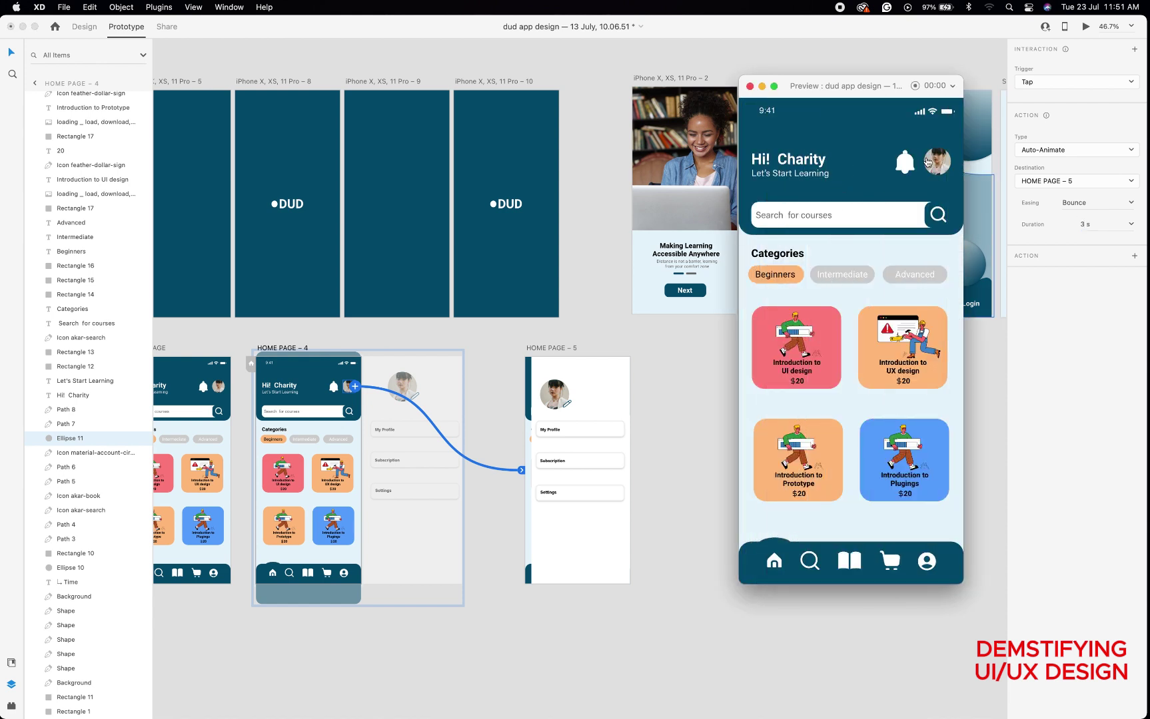
{"action": "left_click", "coordinate": [927, 157]}
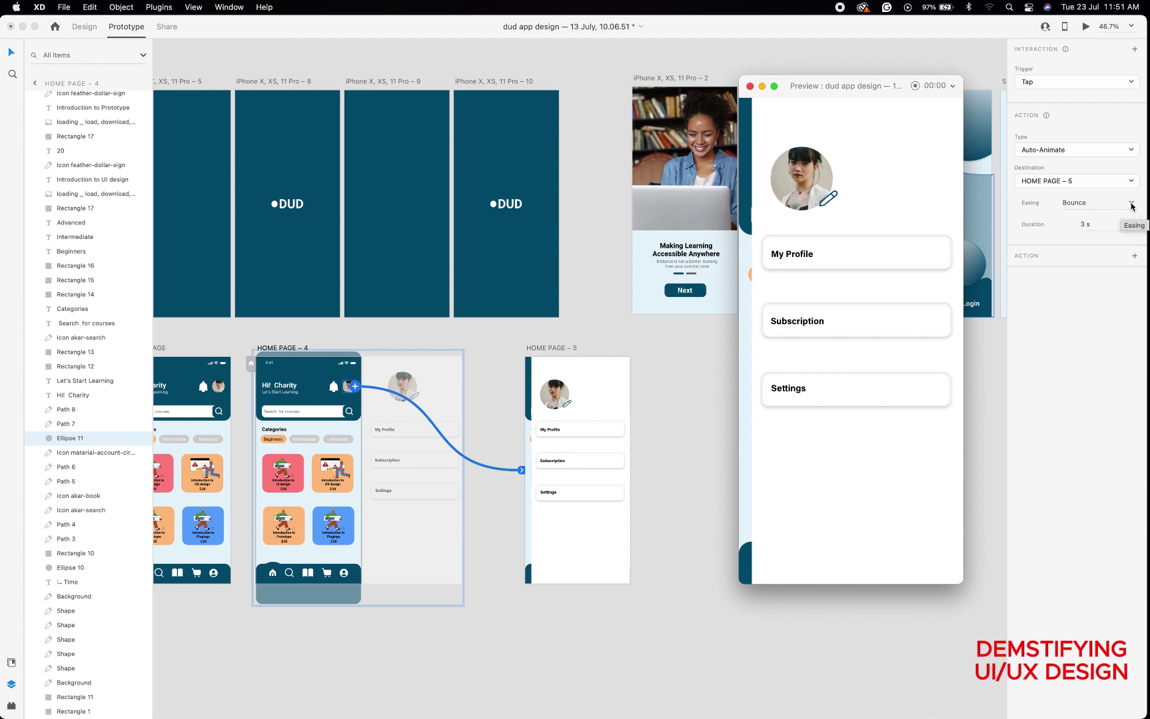
- Set the duration of the Bounce link to HOME PAGE – 5 to 5 s and replay closing and opening the profile menu
{"action": "left_click", "coordinate": [1108, 222]}
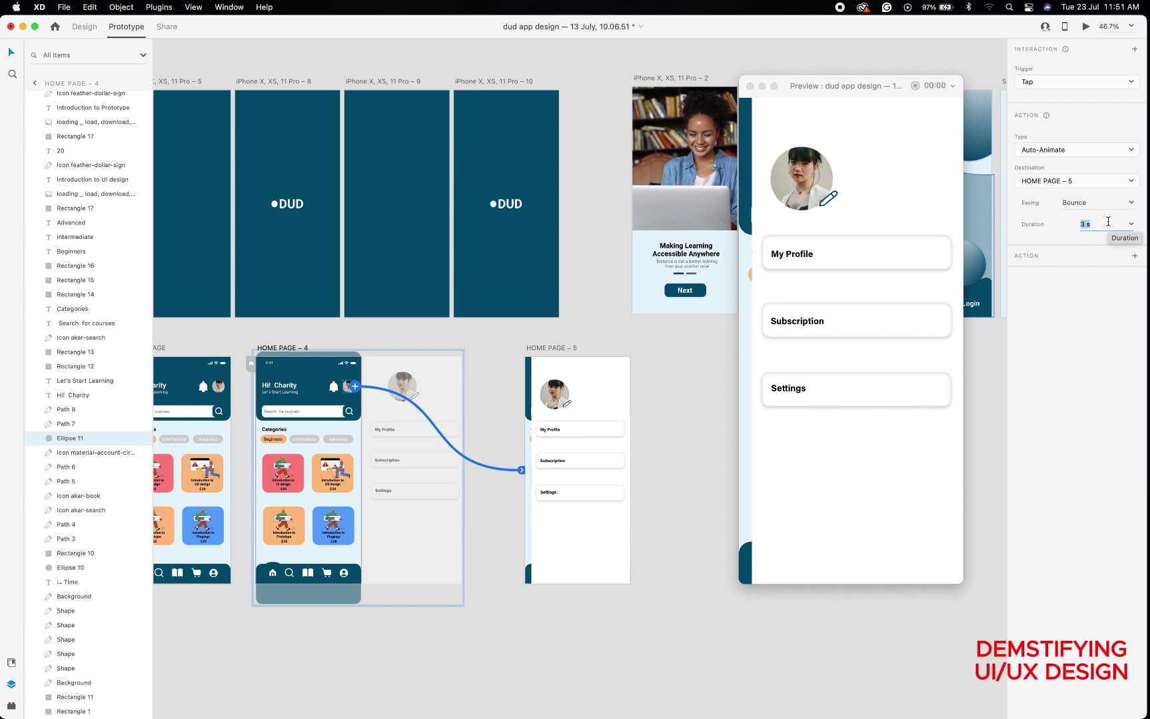
{"action": "type", "text": "5"}
{"action": "key", "text": "Return"}
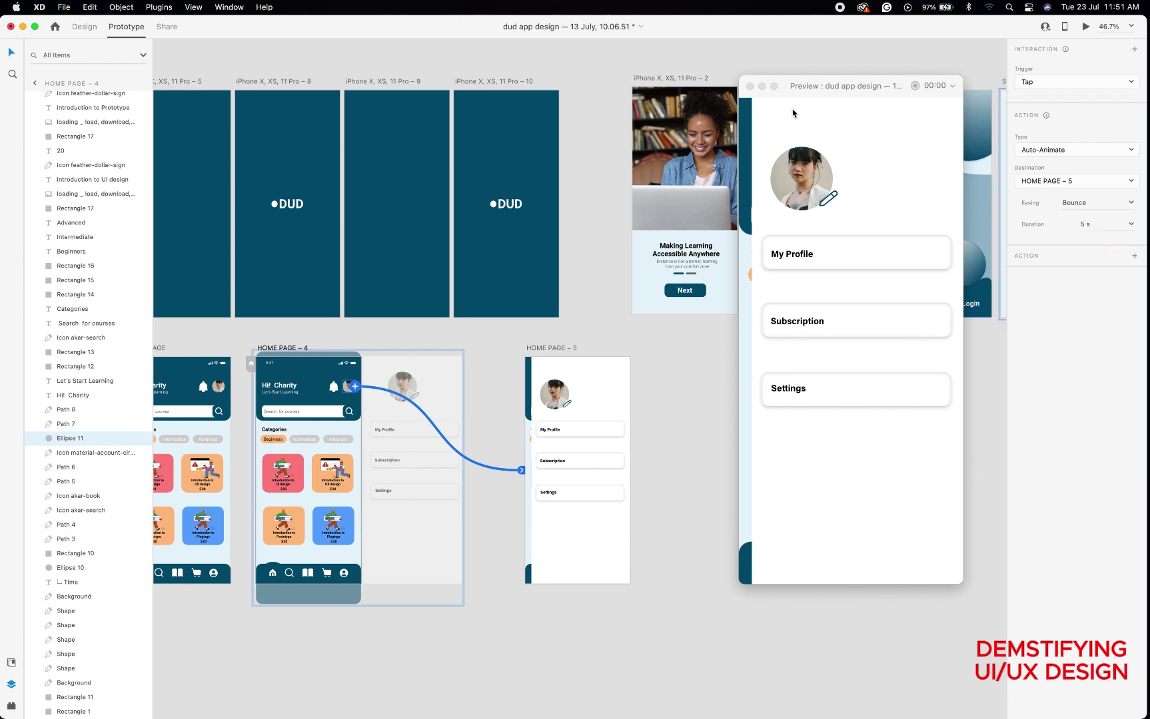
{"action": "left_click", "coordinate": [801, 179]}
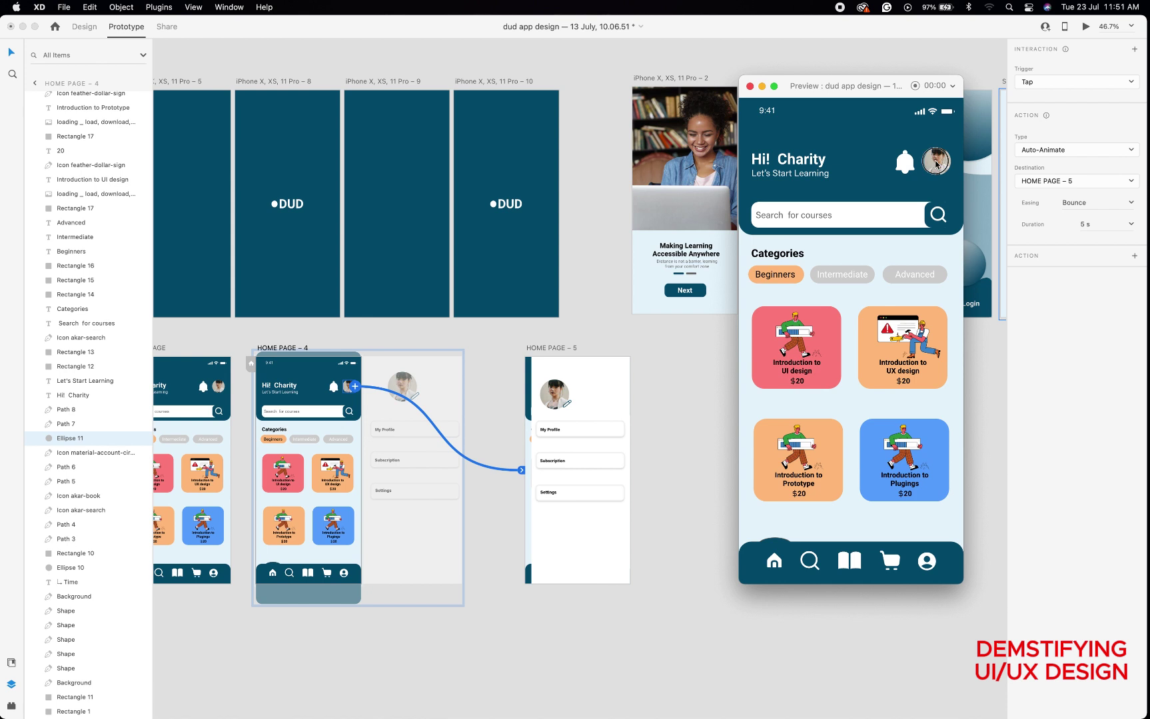
{"action": "left_click", "coordinate": [936, 165]}
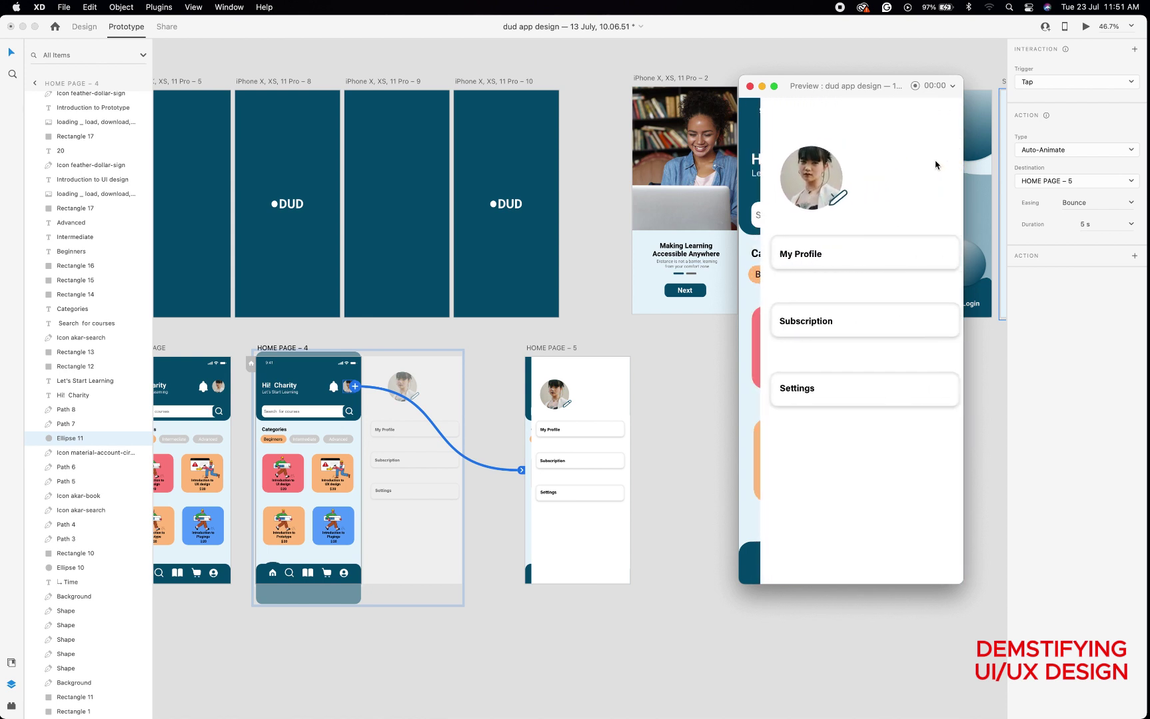
- Switch the easing of the link to HOME PAGE – 5 to Snap and test the profile menu's opening in the preview
{"action": "left_click", "coordinate": [1132, 207]}
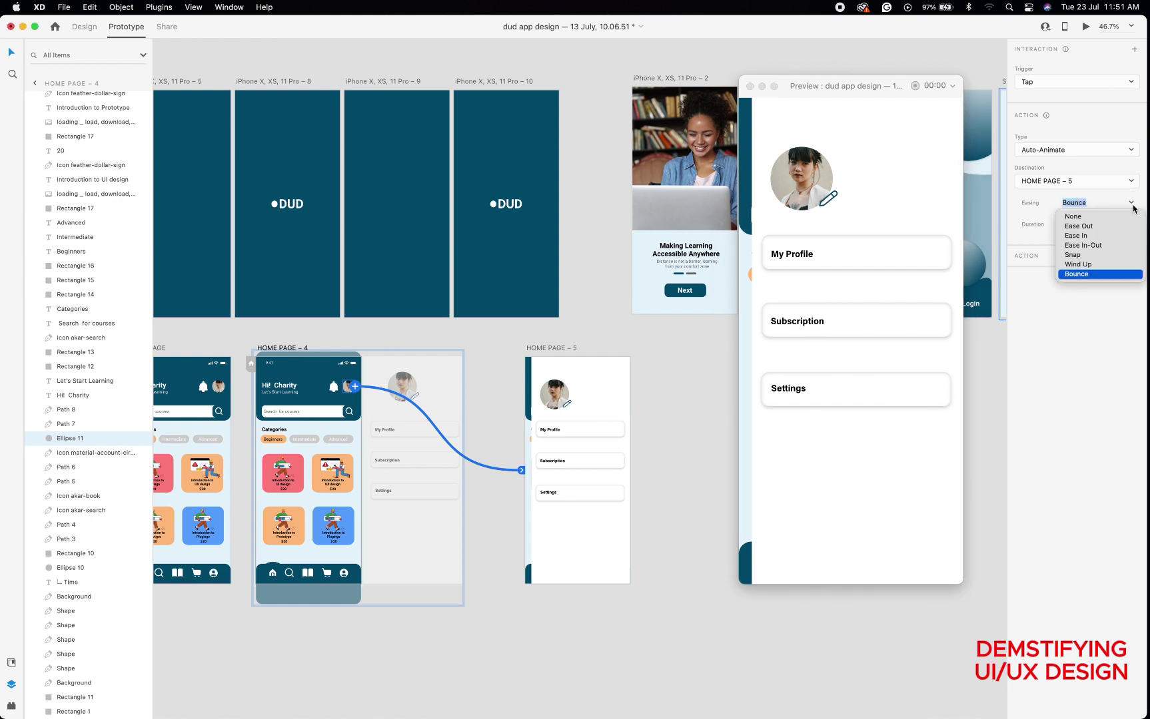
{"action": "left_click", "coordinate": [1072, 256]}
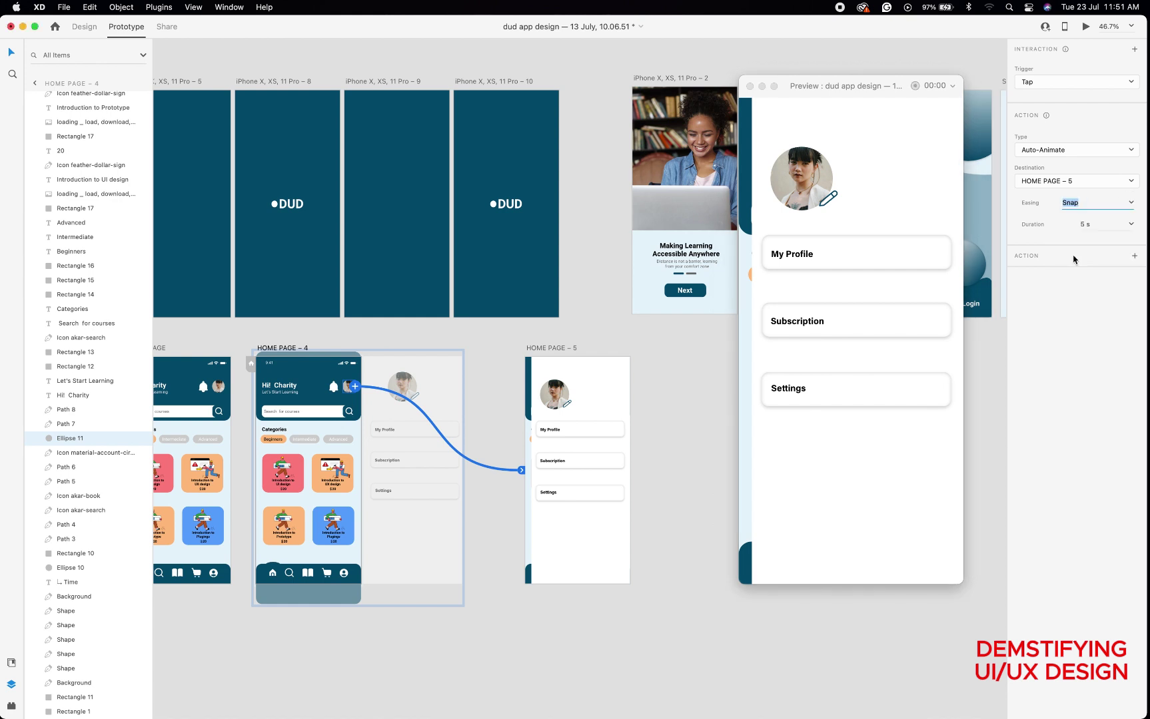
{"action": "left_click", "coordinate": [796, 180]}
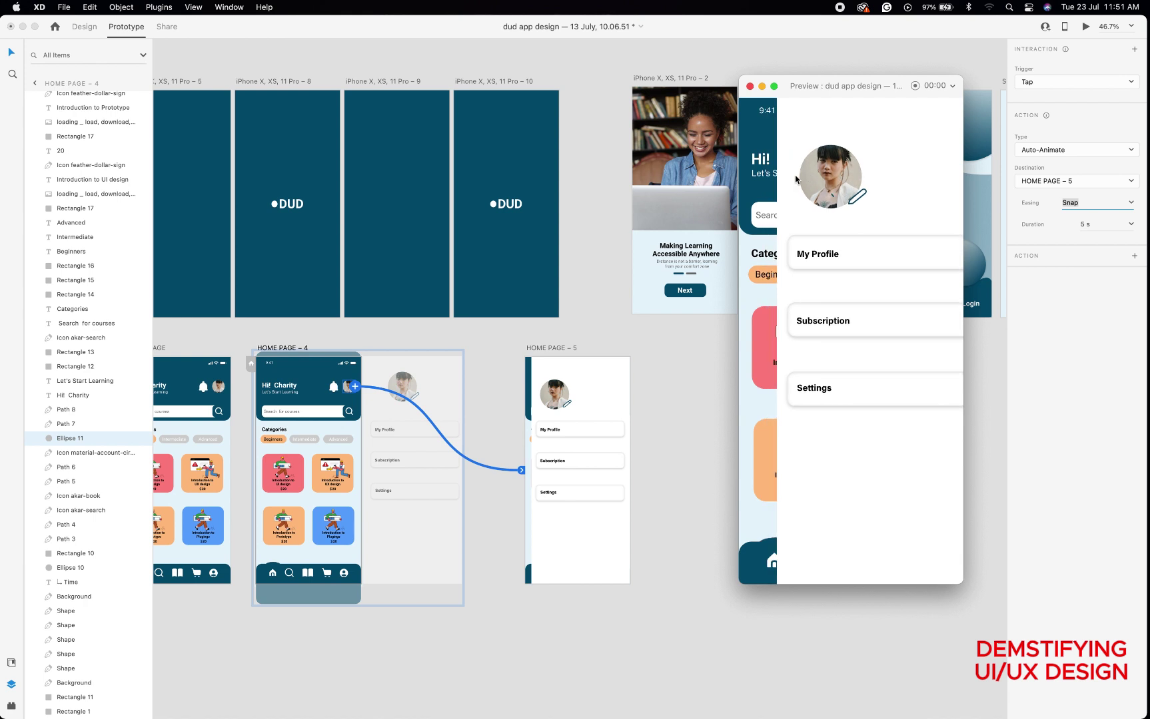
{"action": "left_click", "coordinate": [935, 161]}
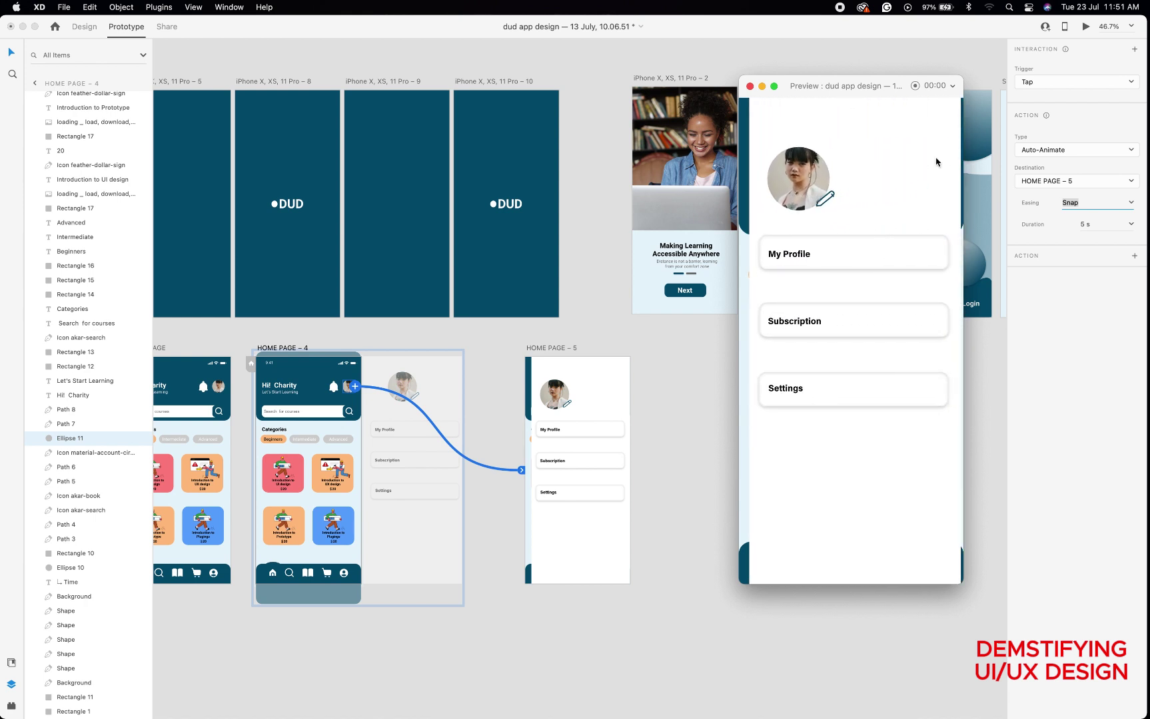
- Set the easing of the profile picture link from HOME PAGE – 4 to HOME PAGE – 5 to Ease In-Out
{"action": "left_click", "coordinate": [1130, 208]}
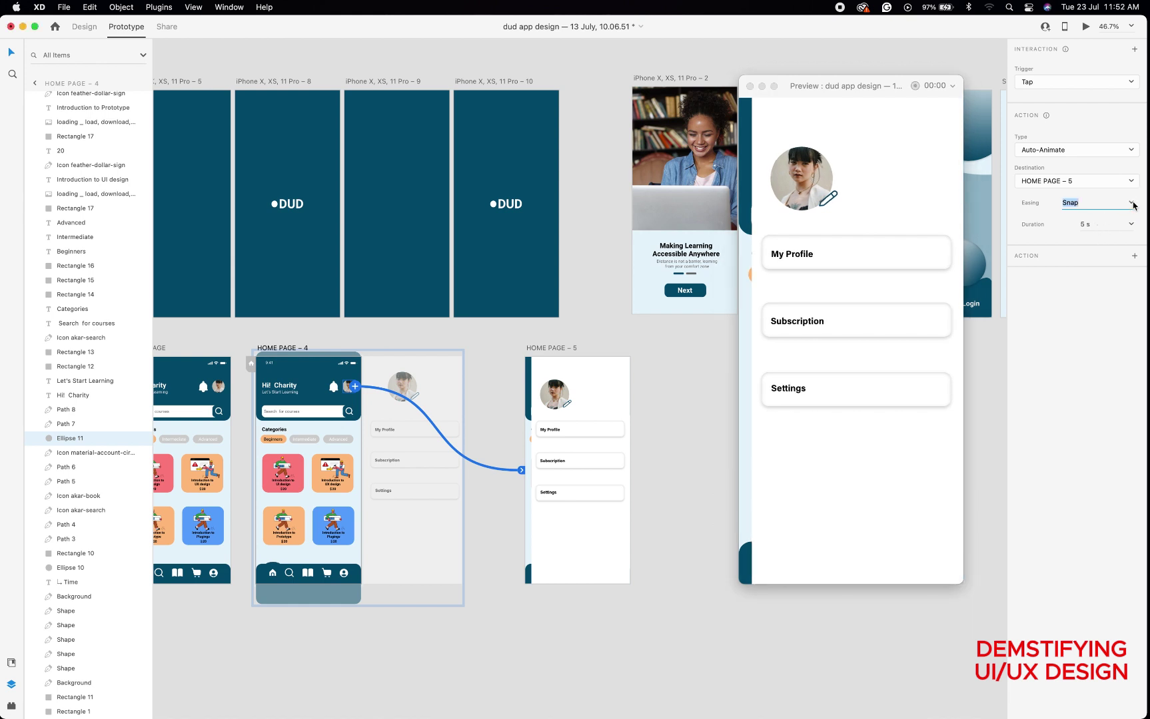
{"action": "left_click", "coordinate": [1132, 203]}
{"action": "left_click", "coordinate": [1084, 245]}
- Set the easing of the return link from HOME PAGE – 5's profile picture to HOME PAGE – 4 to Ease In-Out
{"action": "left_click", "coordinate": [564, 393]}
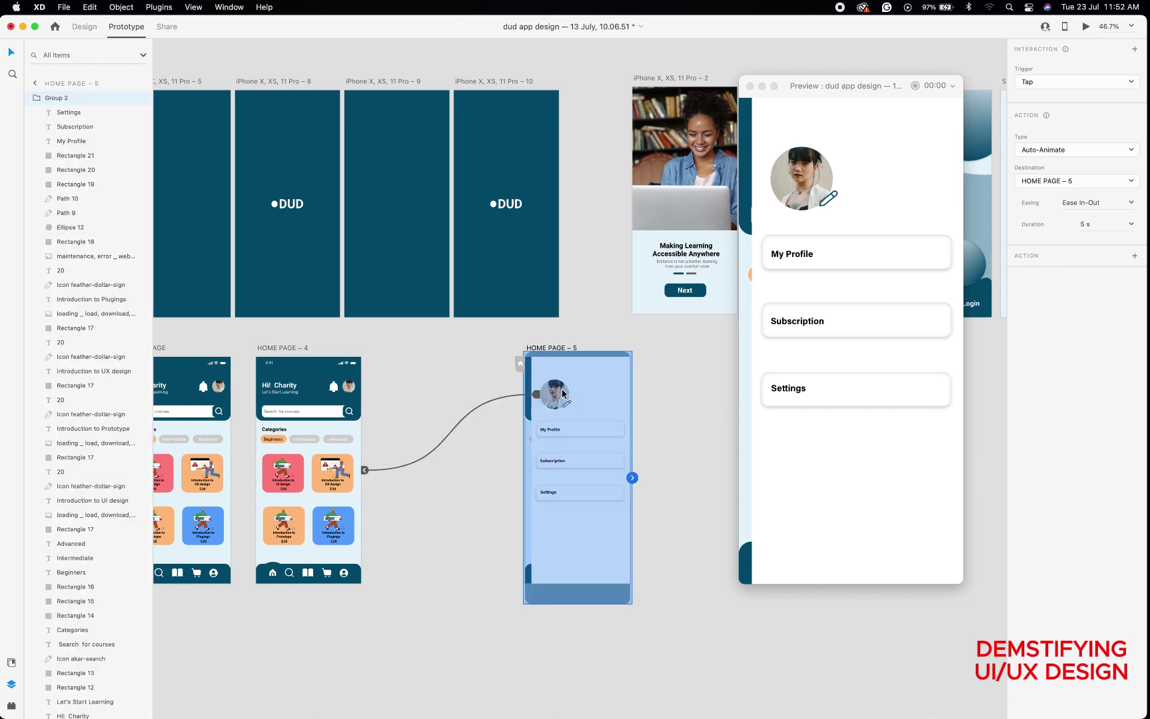
{"action": "left_click", "coordinate": [463, 421]}
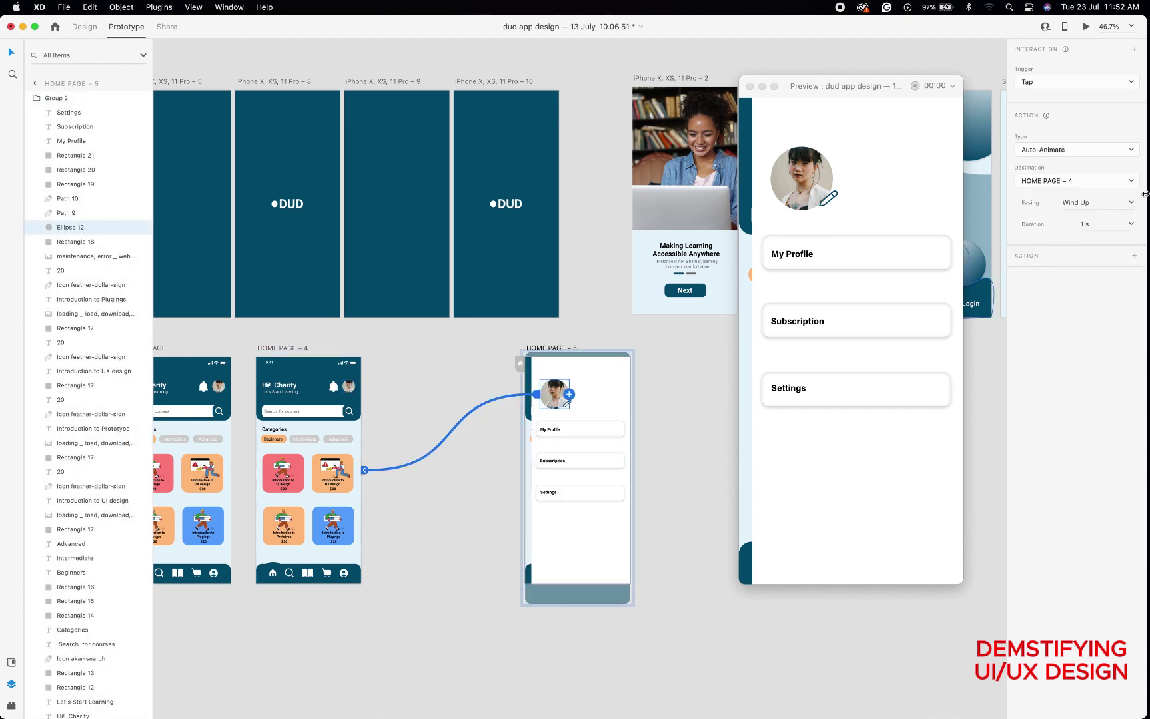
{"action": "left_click", "coordinate": [1093, 203]}
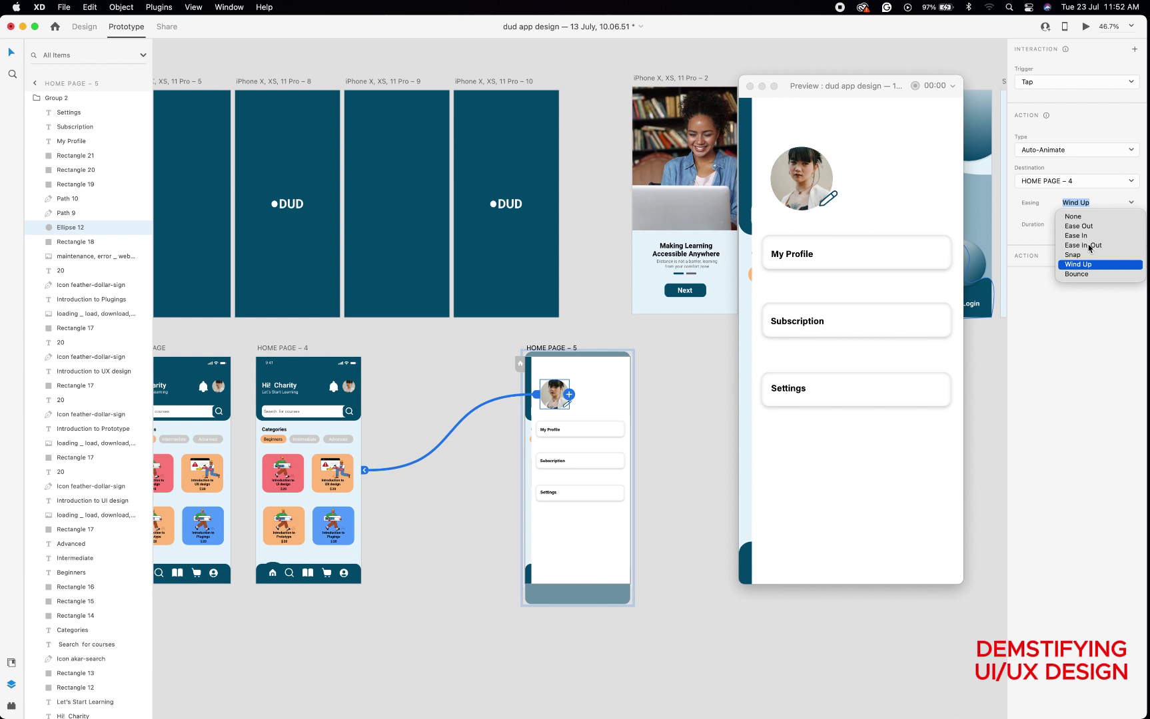
{"action": "left_click", "coordinate": [1090, 246]}
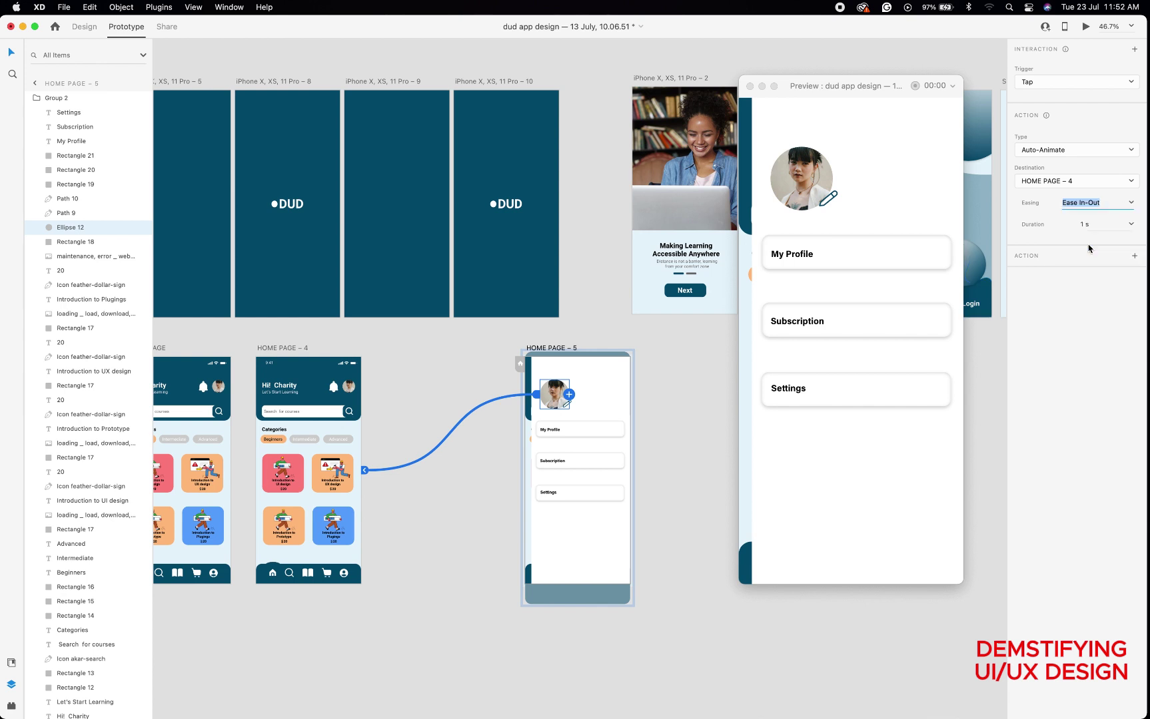
- Set the duration of the link from HOME PAGE – 4's profile picture to HOME PAGE – 5 to 1 s and close the preview
{"action": "left_click", "coordinate": [353, 389]}
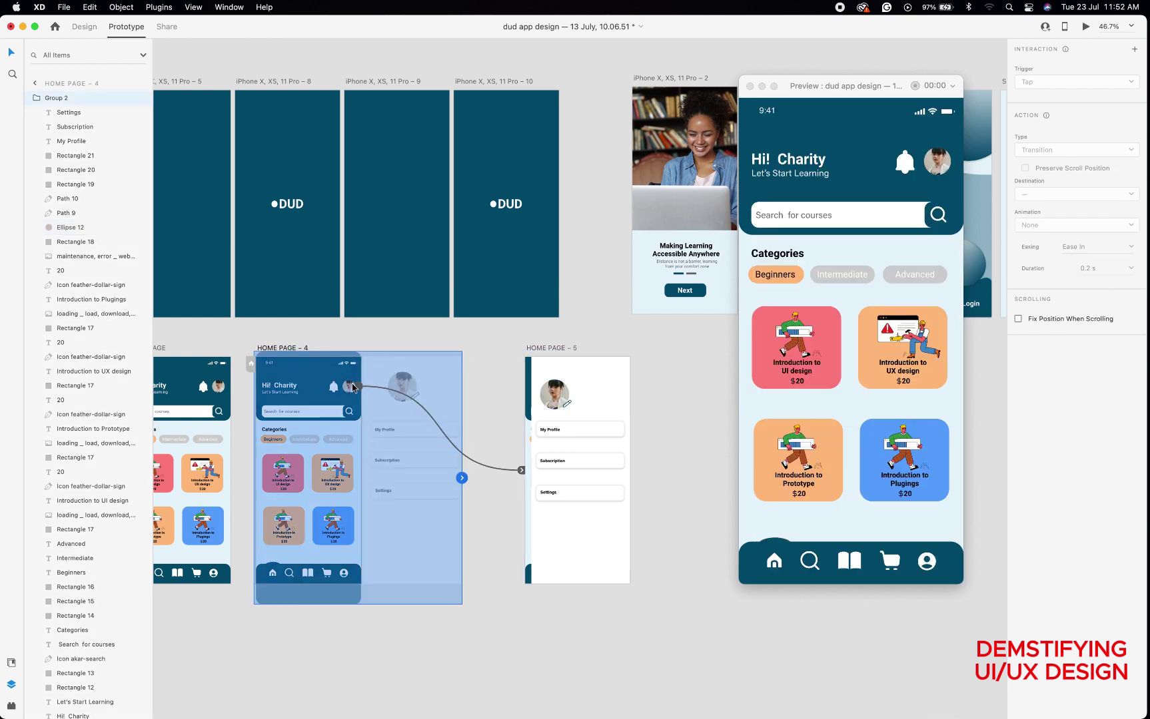
{"action": "left_click", "coordinate": [403, 398]}
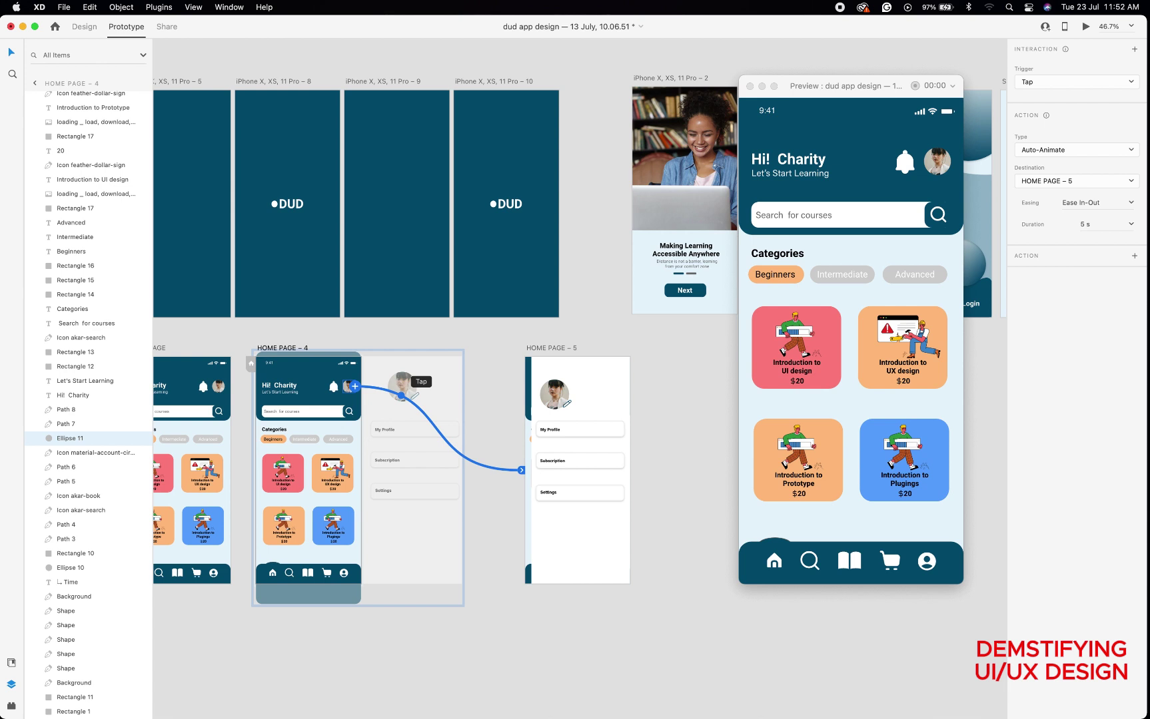
{"action": "left_click", "coordinate": [1093, 224]}
{"action": "key", "text": "Return"}
{"action": "left_click", "coordinate": [750, 87]}
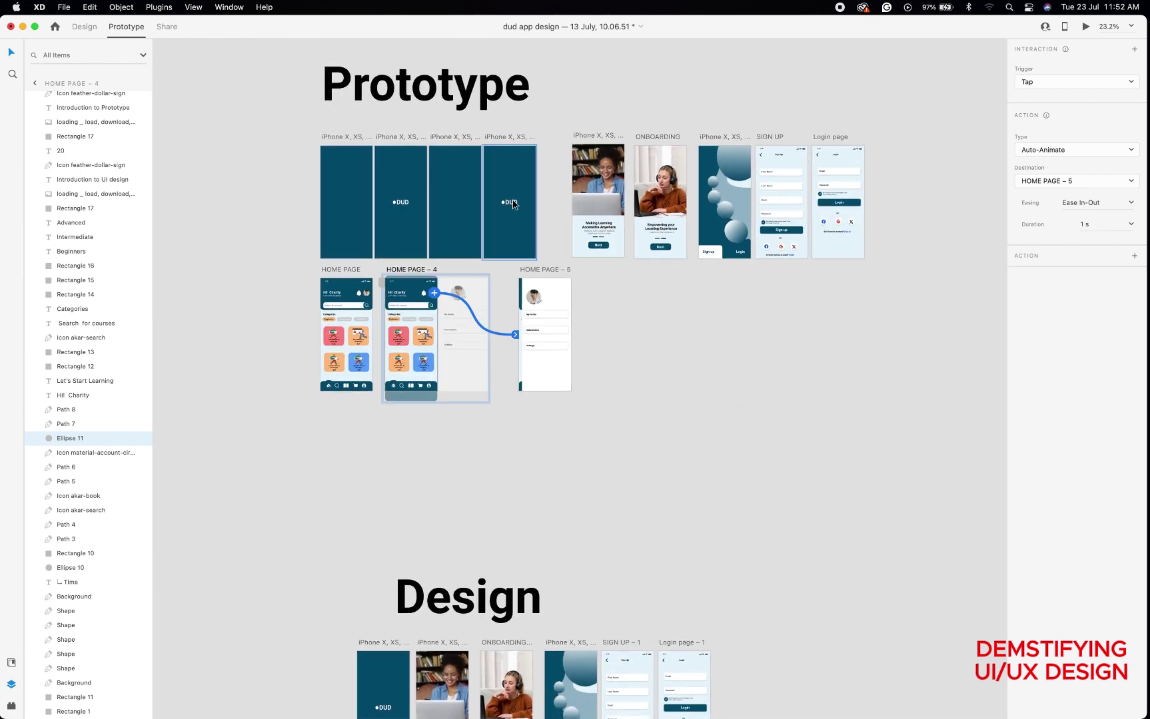
{"action": "scroll", "coordinate": [514, 205], "scroll_direction": "up", "scroll_amount": 3}
{"action": "scroll", "coordinate": [513, 204], "scroll_direction": "down", "scroll_amount": 2}
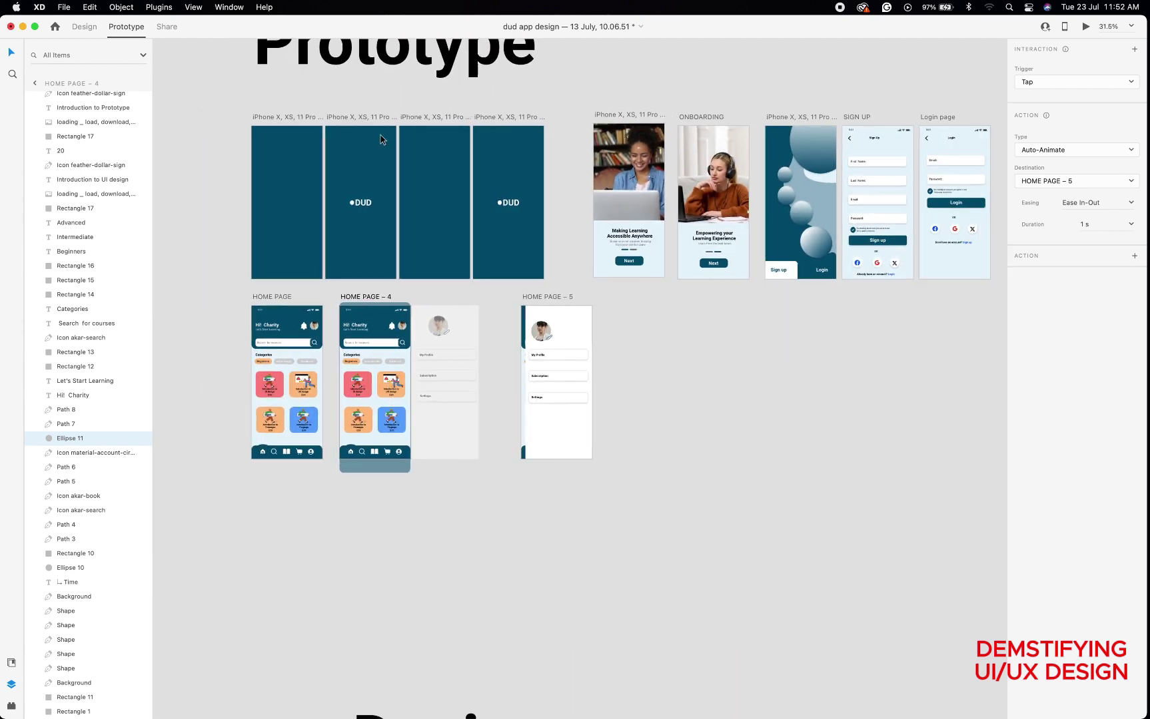
- Preview the prototype from the first splash artboard and advance through both onboarding screens to the Sign Up page
{"action": "left_click", "coordinate": [269, 118]}
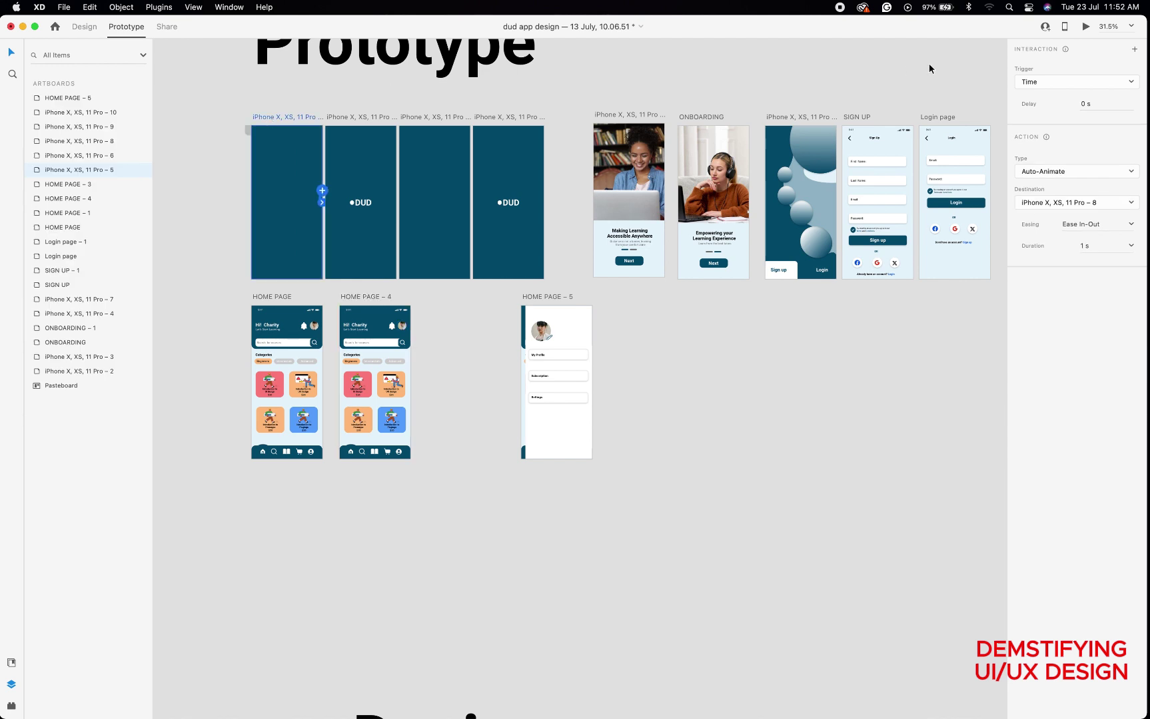
{"action": "left_click", "coordinate": [1086, 26]}
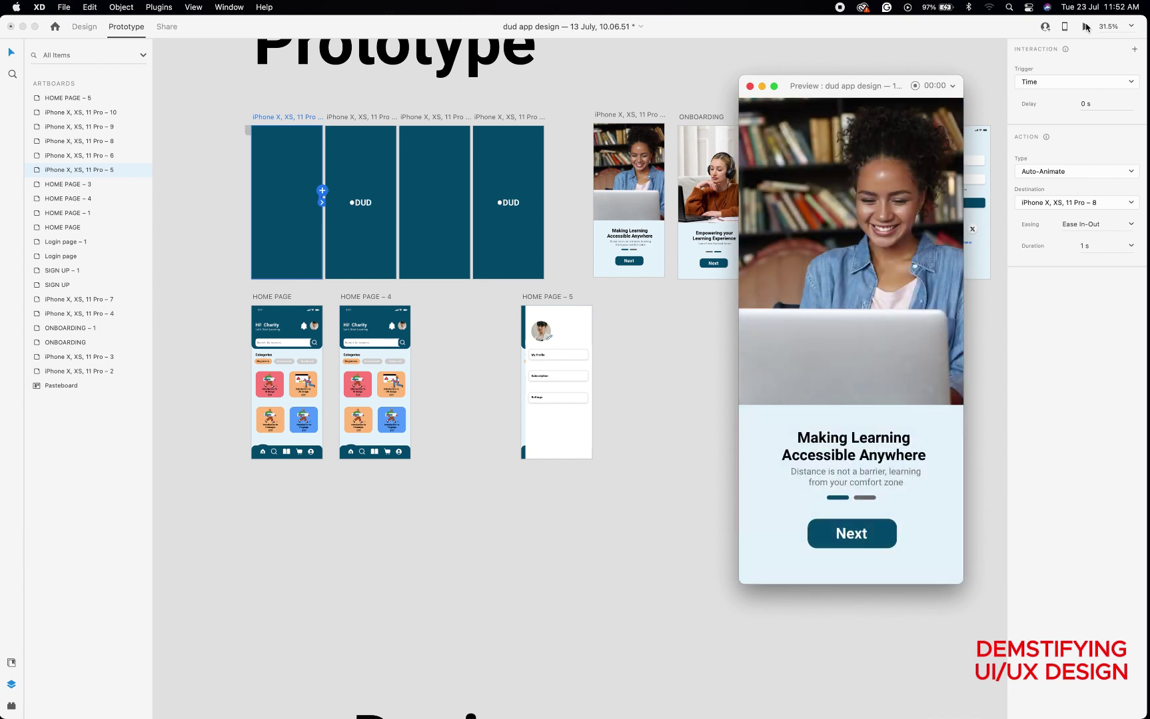
{"action": "left_click", "coordinate": [858, 529]}
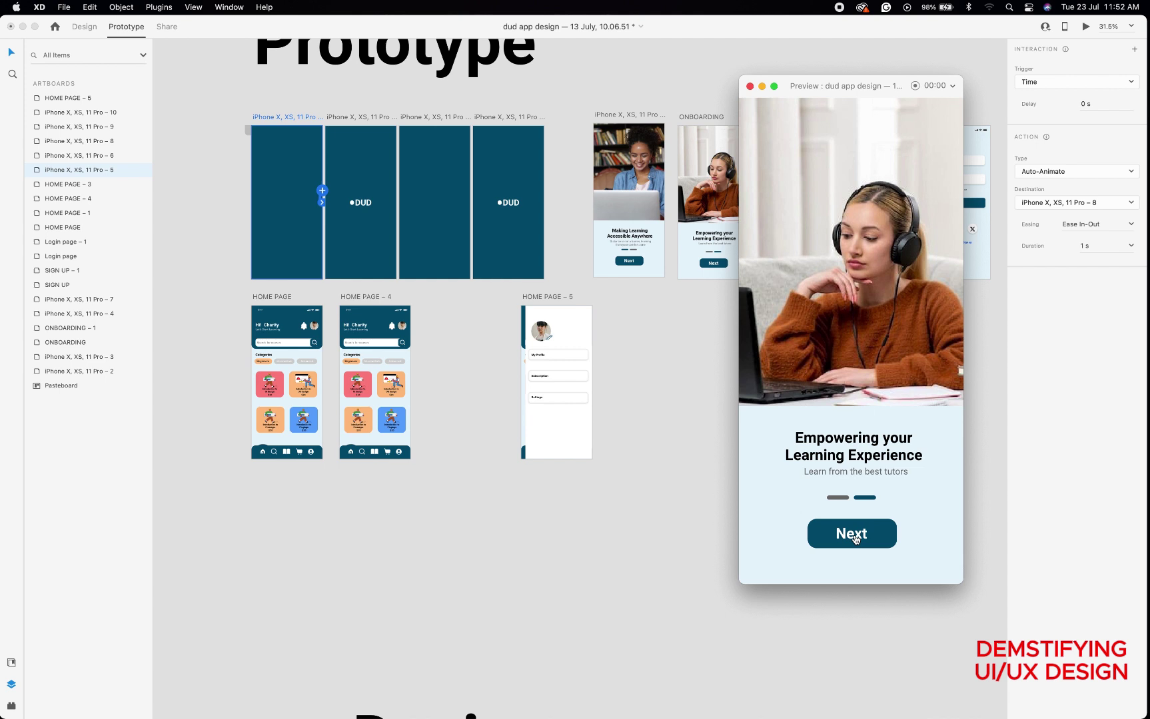
{"action": "left_click", "coordinate": [854, 537]}
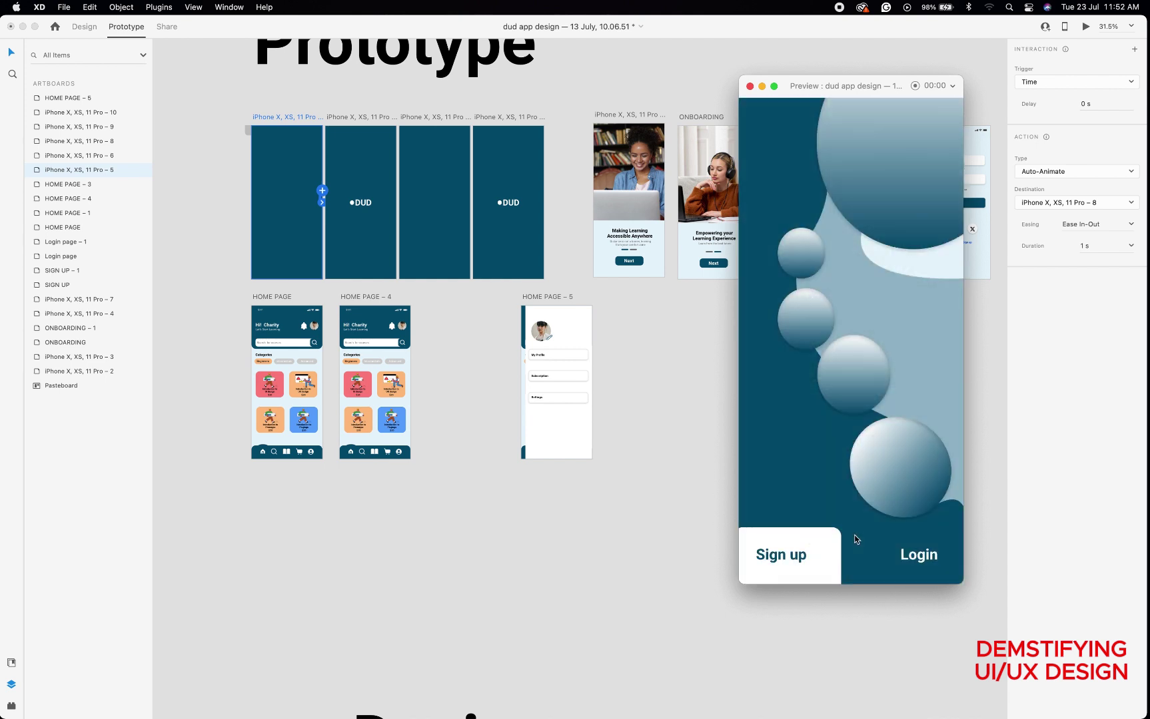
{"action": "left_click", "coordinate": [782, 558]}
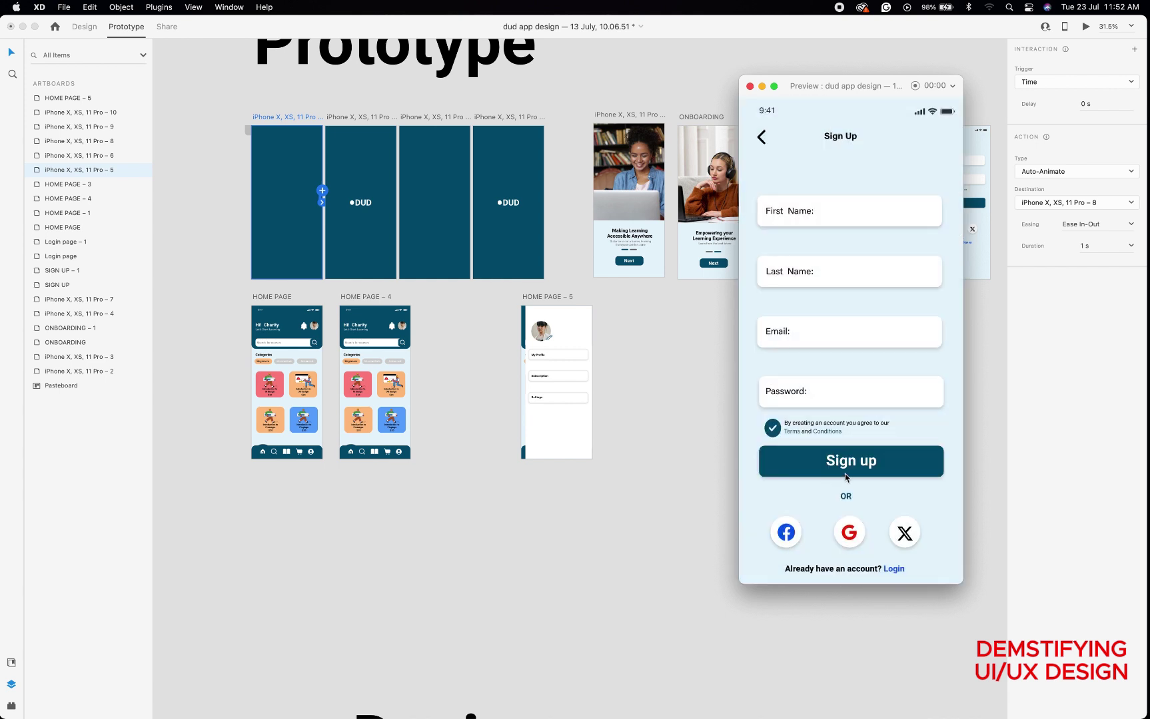
- Test the back arrows and the links between the welcome screen, Sign Up page and Login page in the preview
{"action": "left_click", "coordinate": [762, 138]}
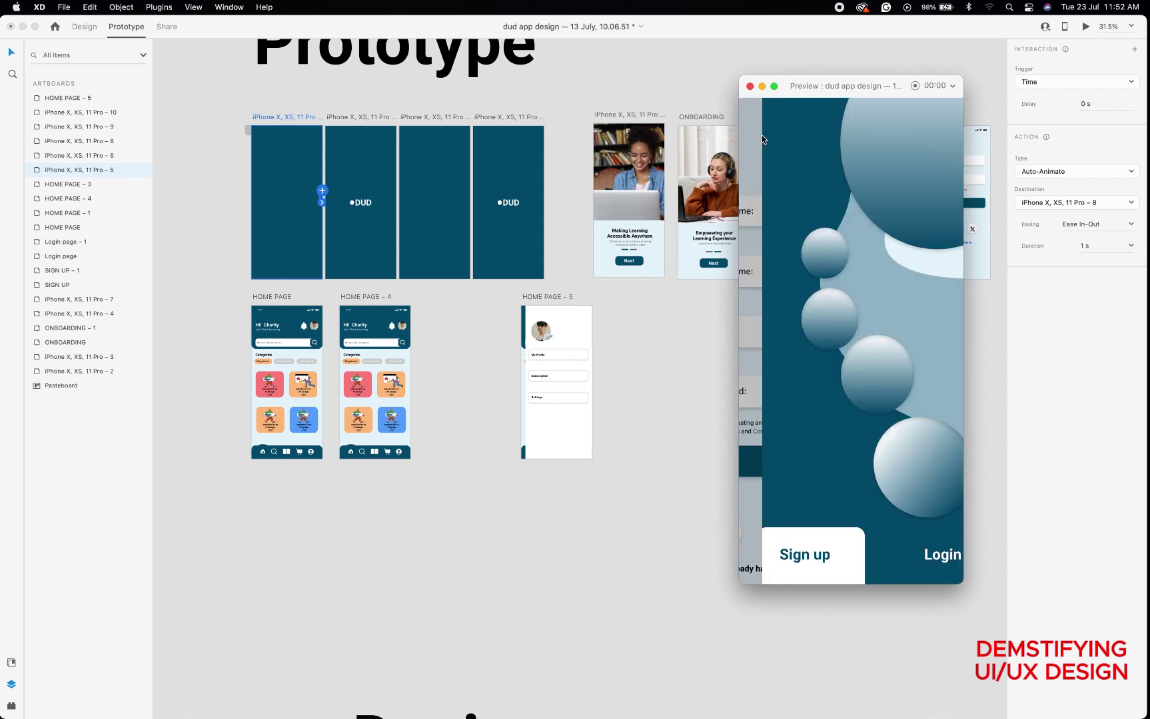
{"action": "left_click", "coordinate": [789, 556]}
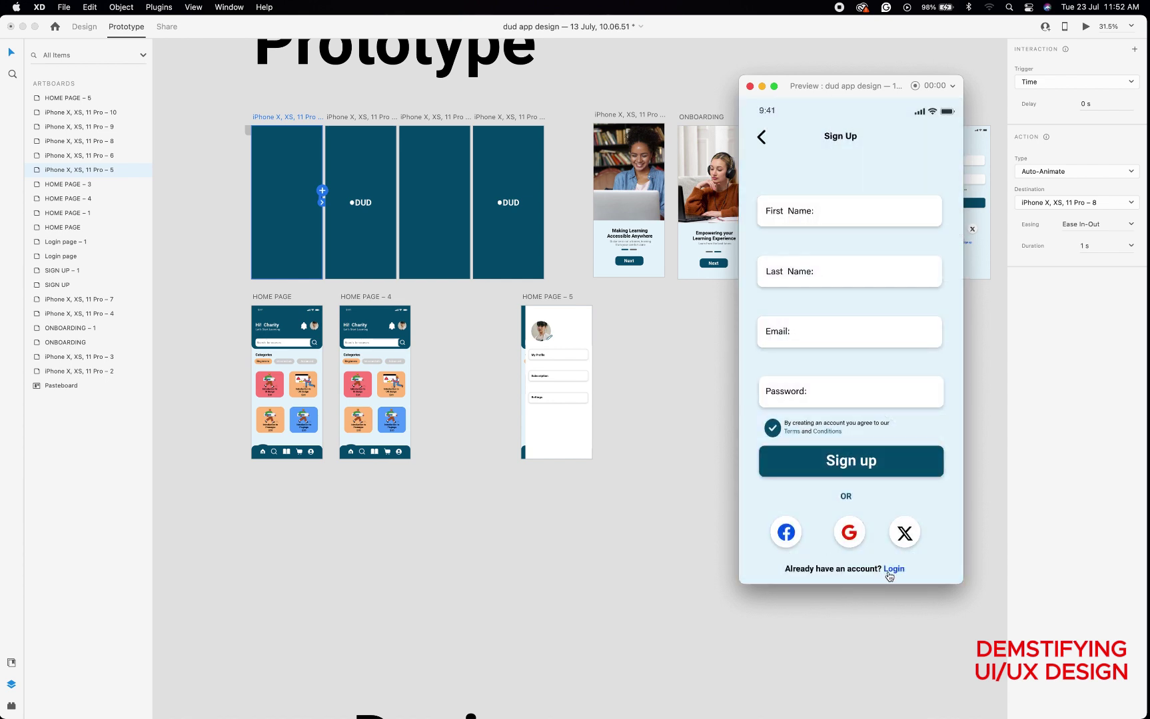
{"action": "left_click", "coordinate": [890, 571]}
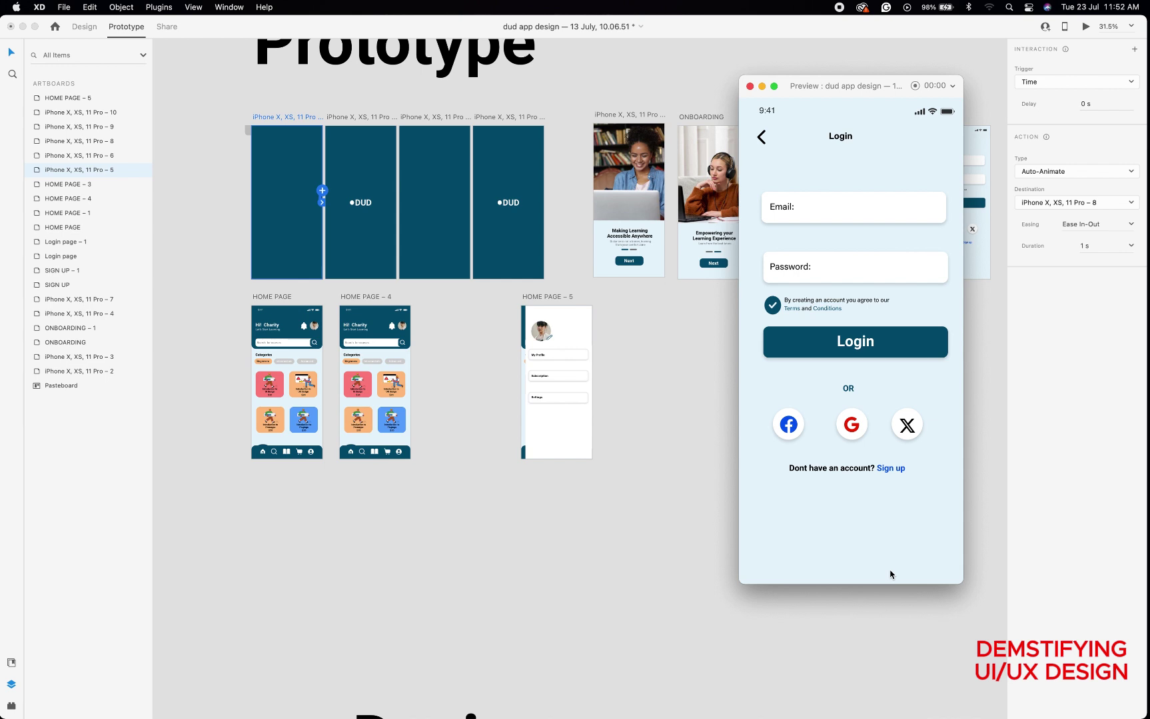
{"action": "left_click", "coordinate": [887, 469]}
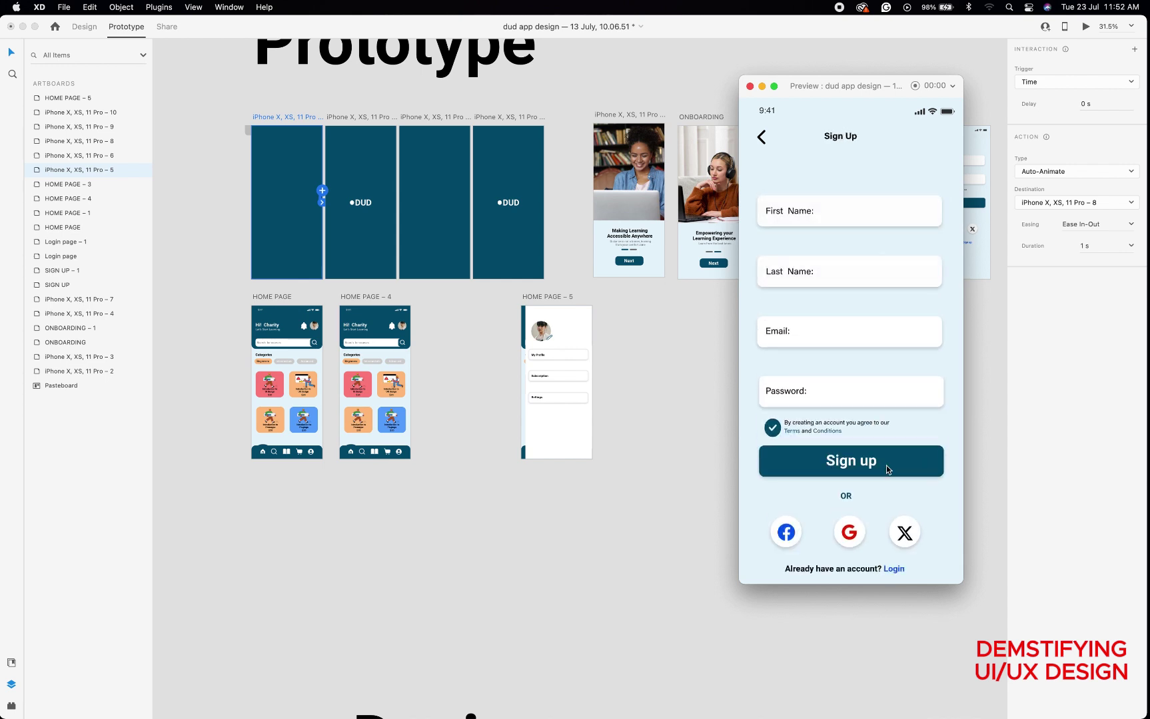
{"action": "left_click", "coordinate": [894, 570]}
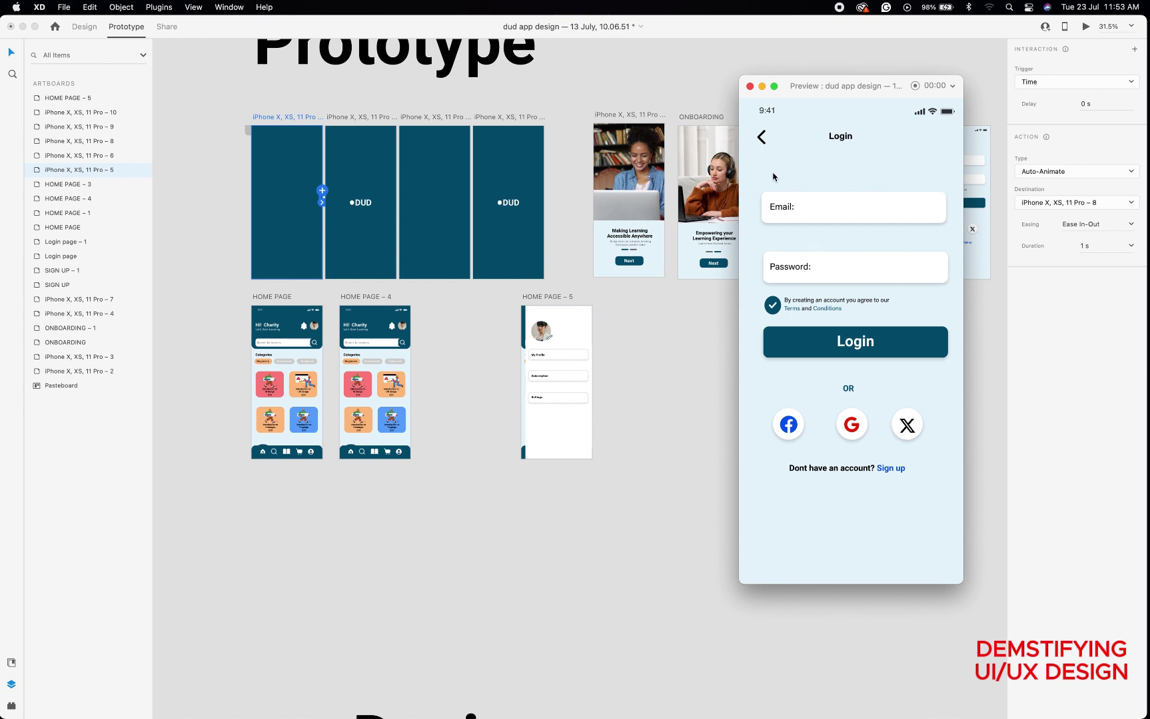
{"action": "left_click", "coordinate": [761, 137]}
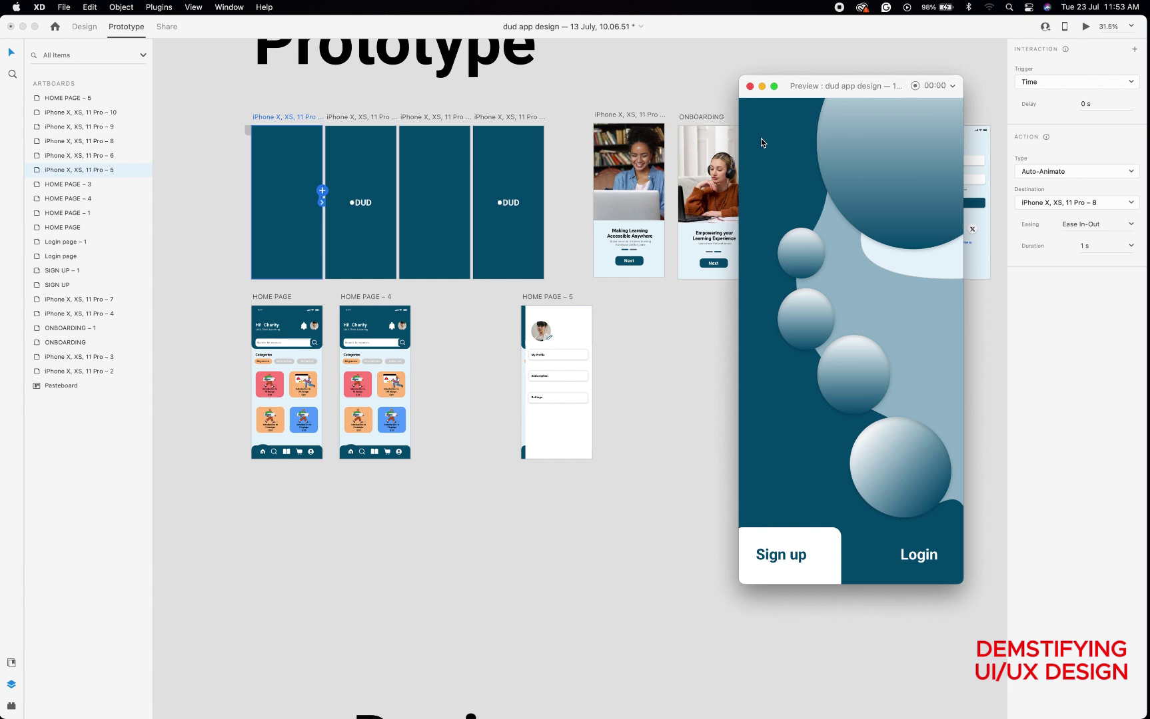
{"action": "left_click", "coordinate": [916, 558]}
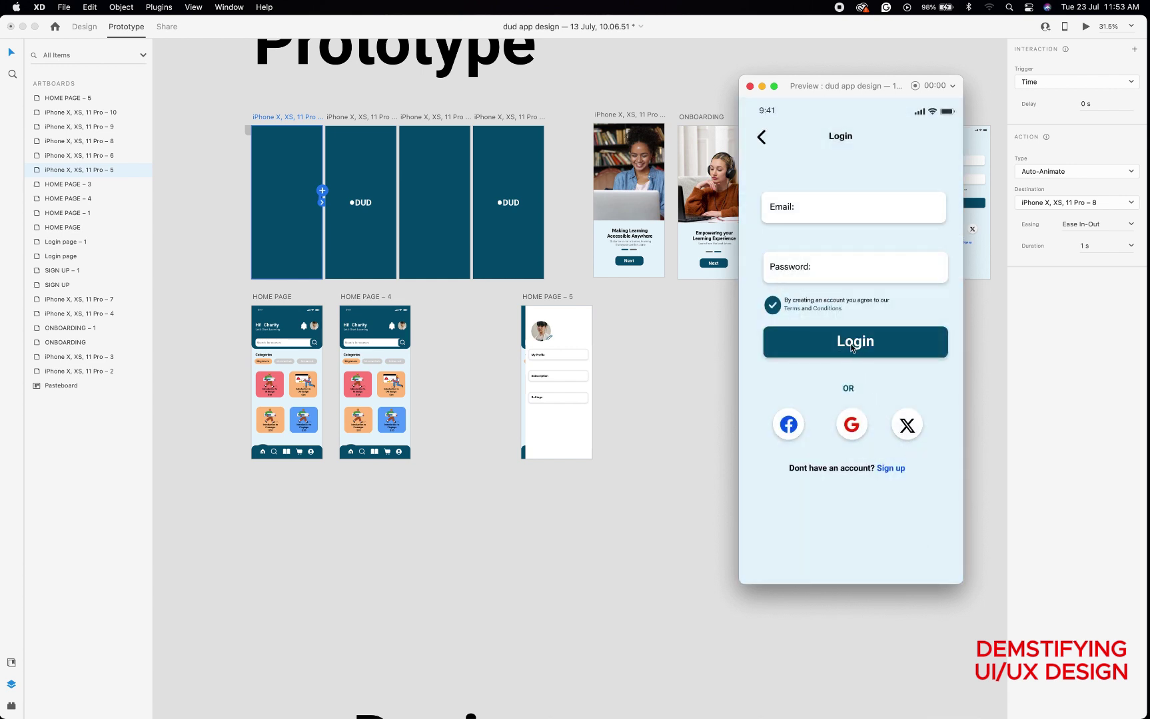
- Test the login link to the home page and the profile menu's repeated opening and closing, and close the preview
{"action": "left_click", "coordinate": [851, 347]}
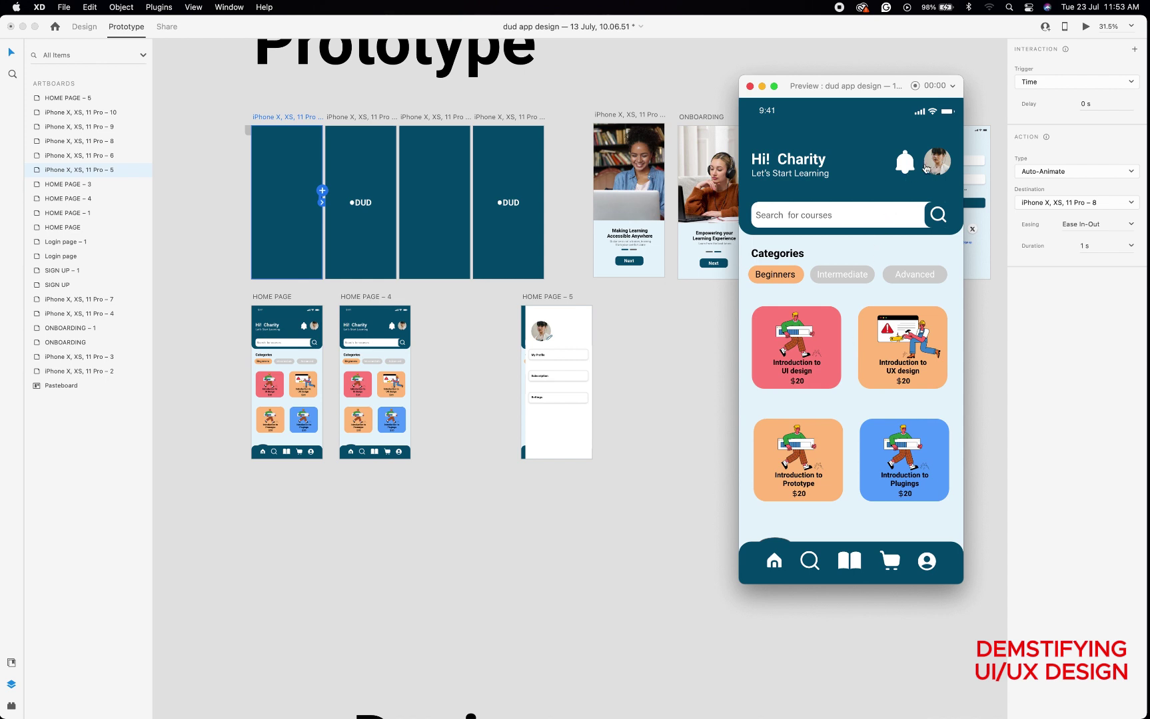
{"action": "left_click", "coordinate": [934, 164]}
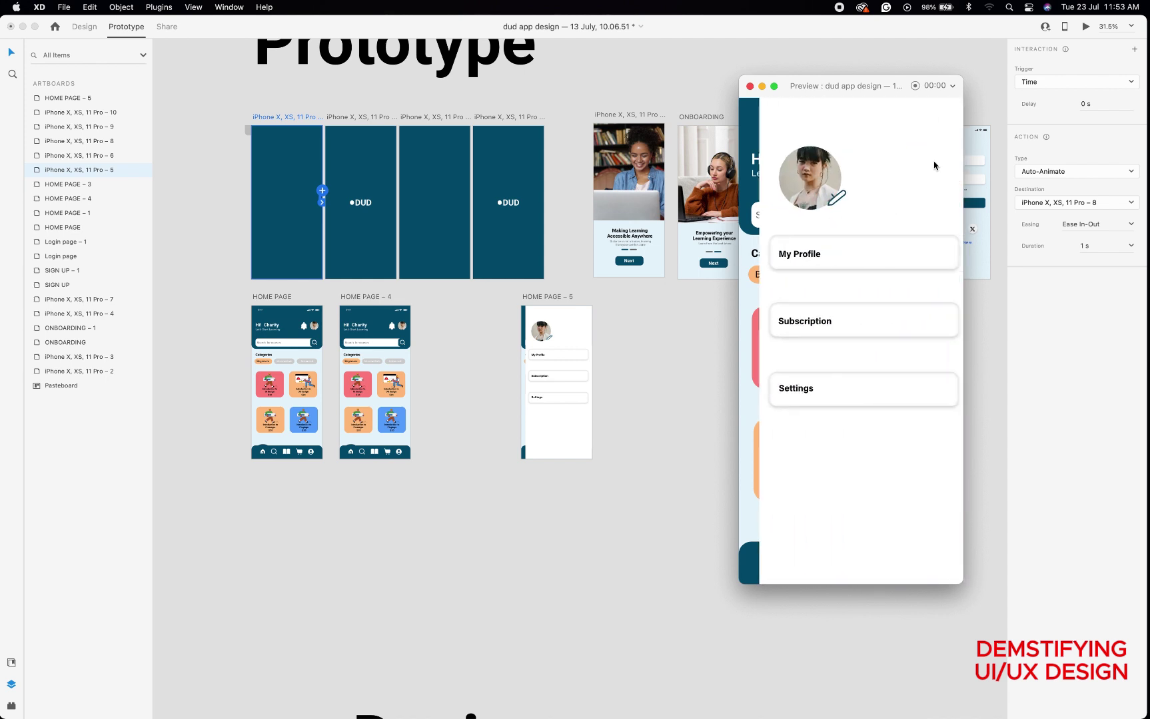
{"action": "left_click", "coordinate": [803, 173]}
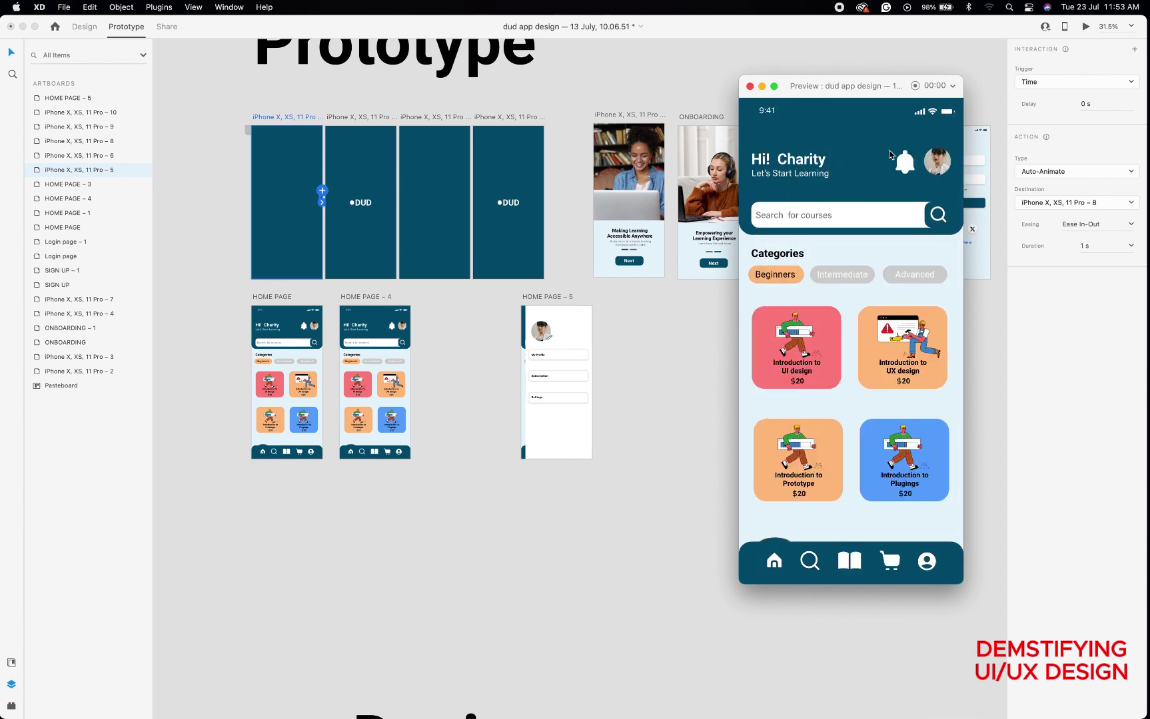
{"action": "left_click", "coordinate": [939, 161]}
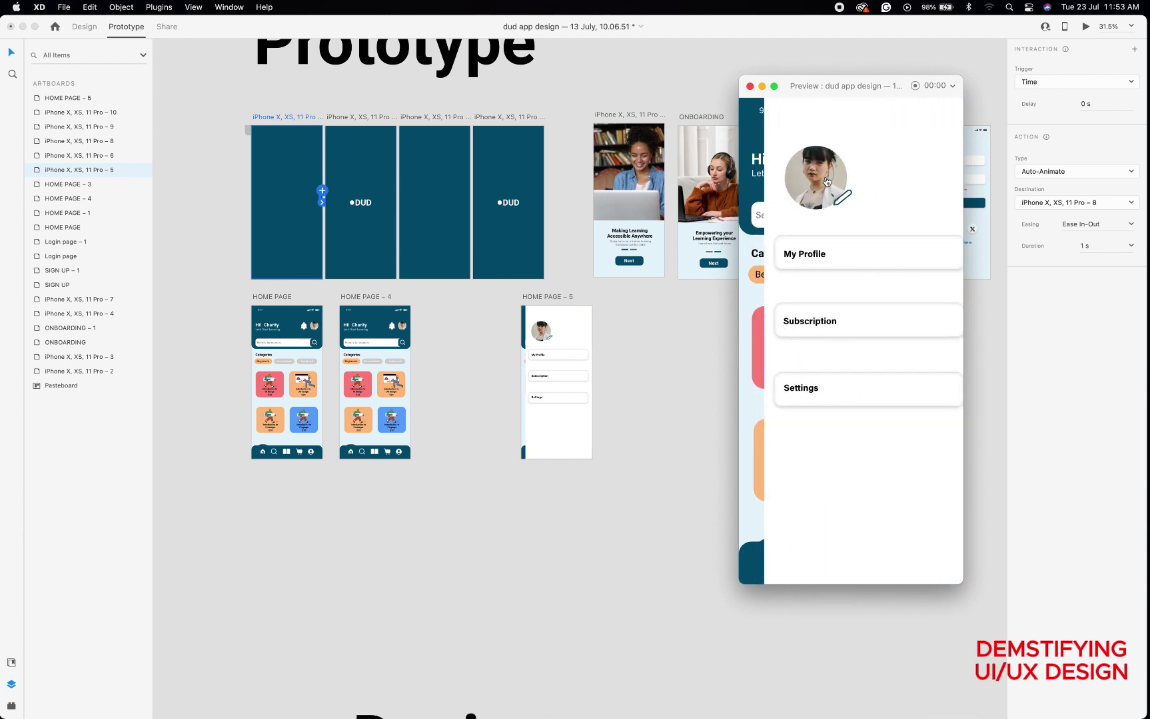
{"action": "left_click", "coordinate": [811, 177]}
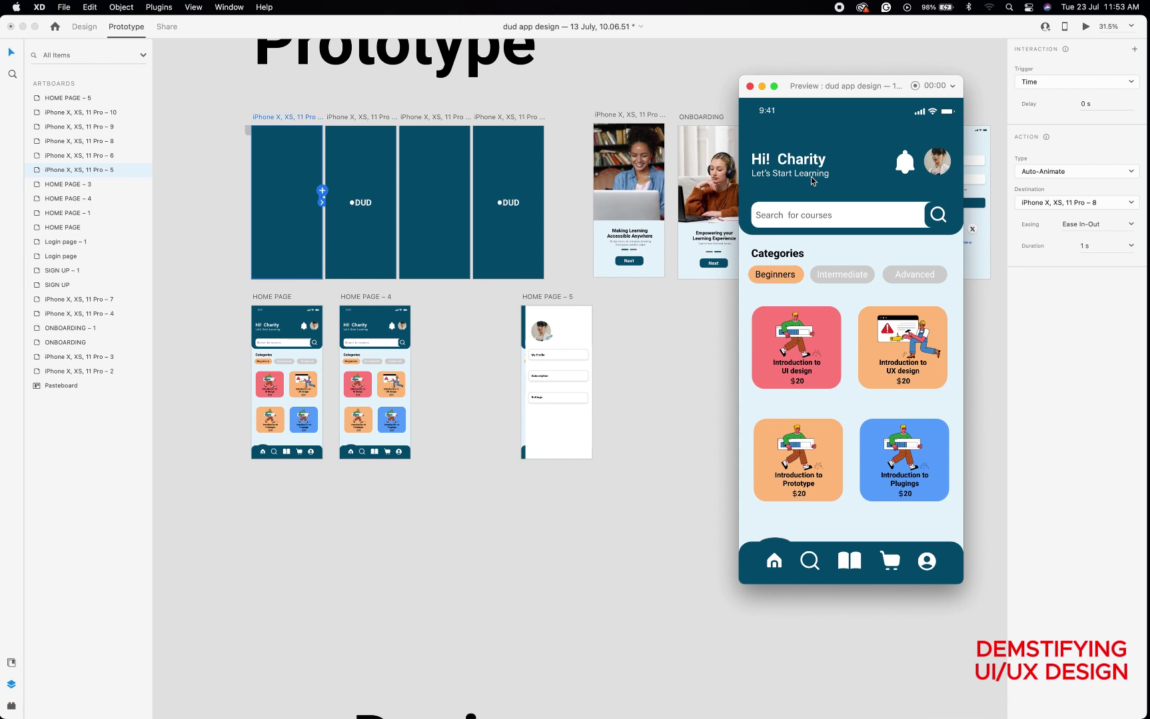
{"action": "left_click", "coordinate": [935, 167]}
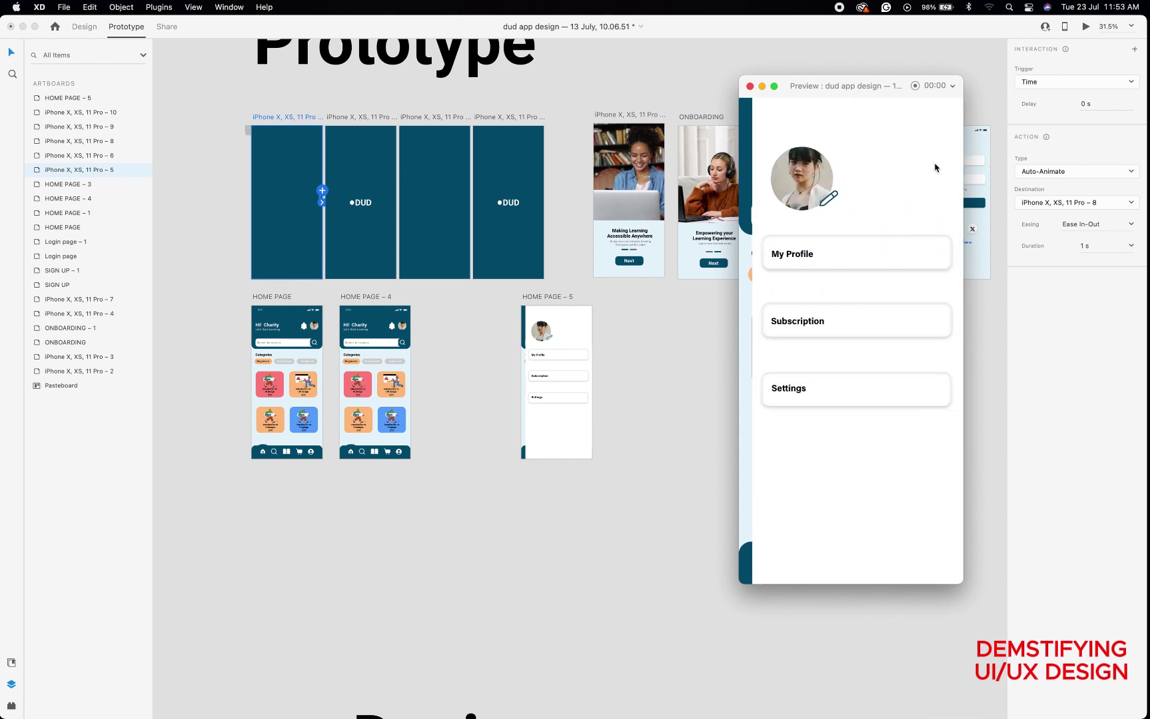
{"action": "left_click", "coordinate": [811, 186]}
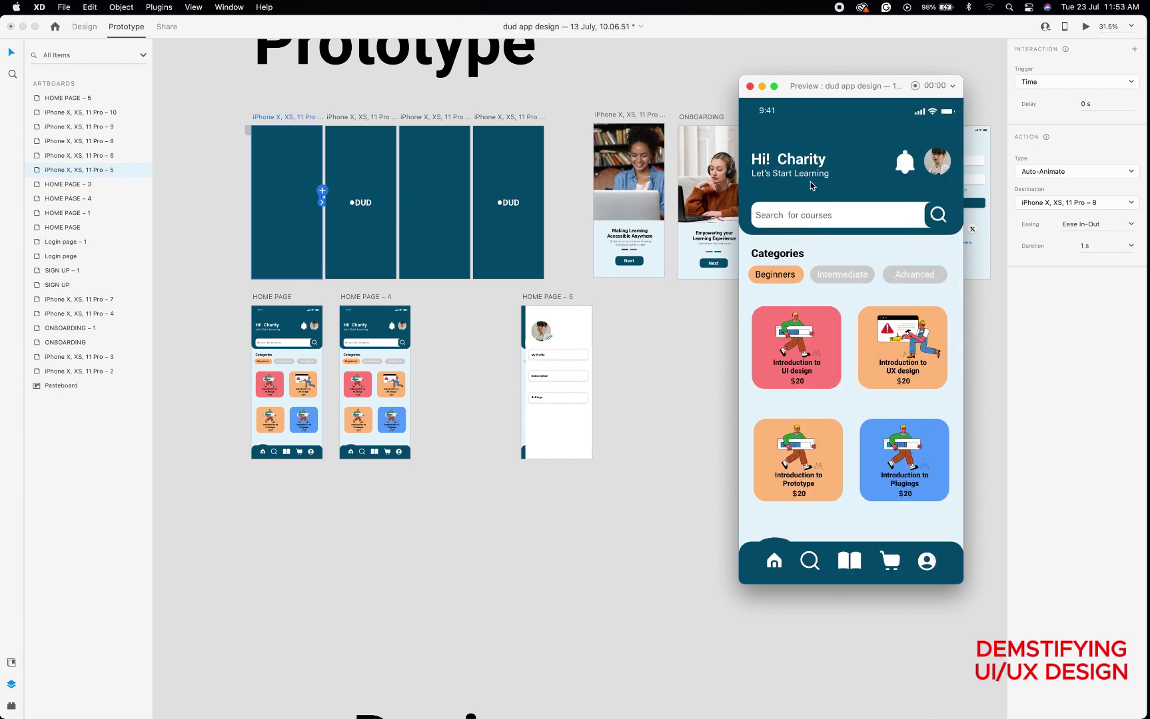
{"action": "left_click", "coordinate": [936, 162]}
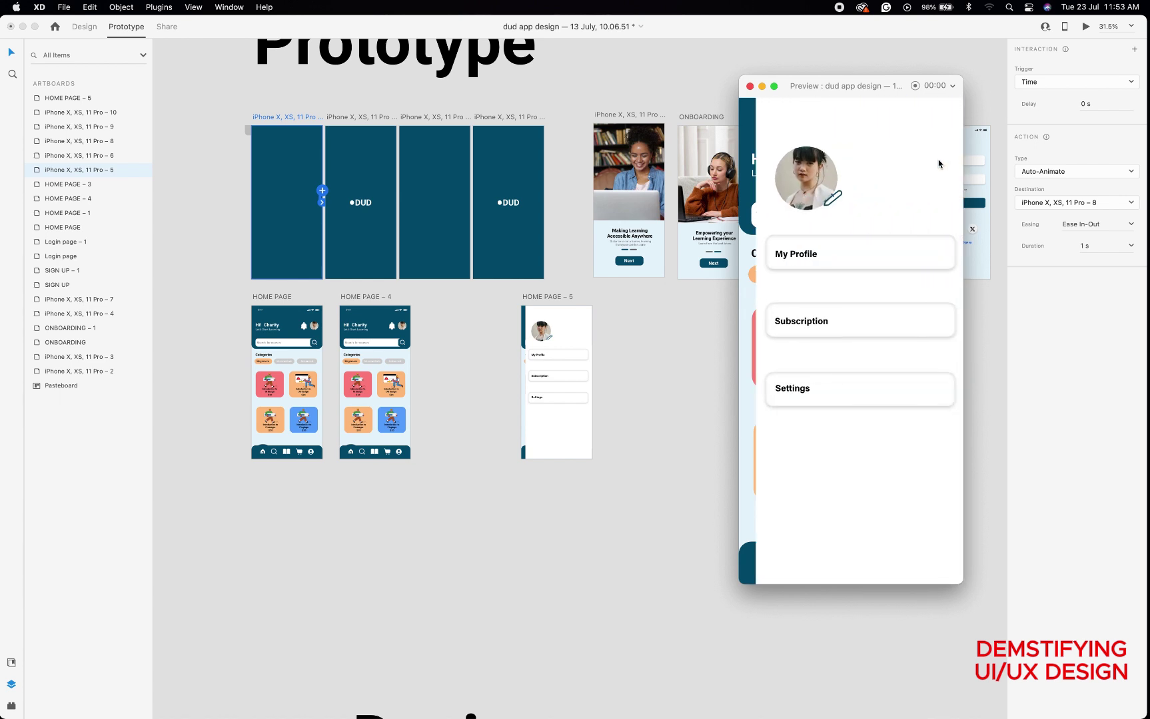
{"action": "left_click", "coordinate": [807, 178]}
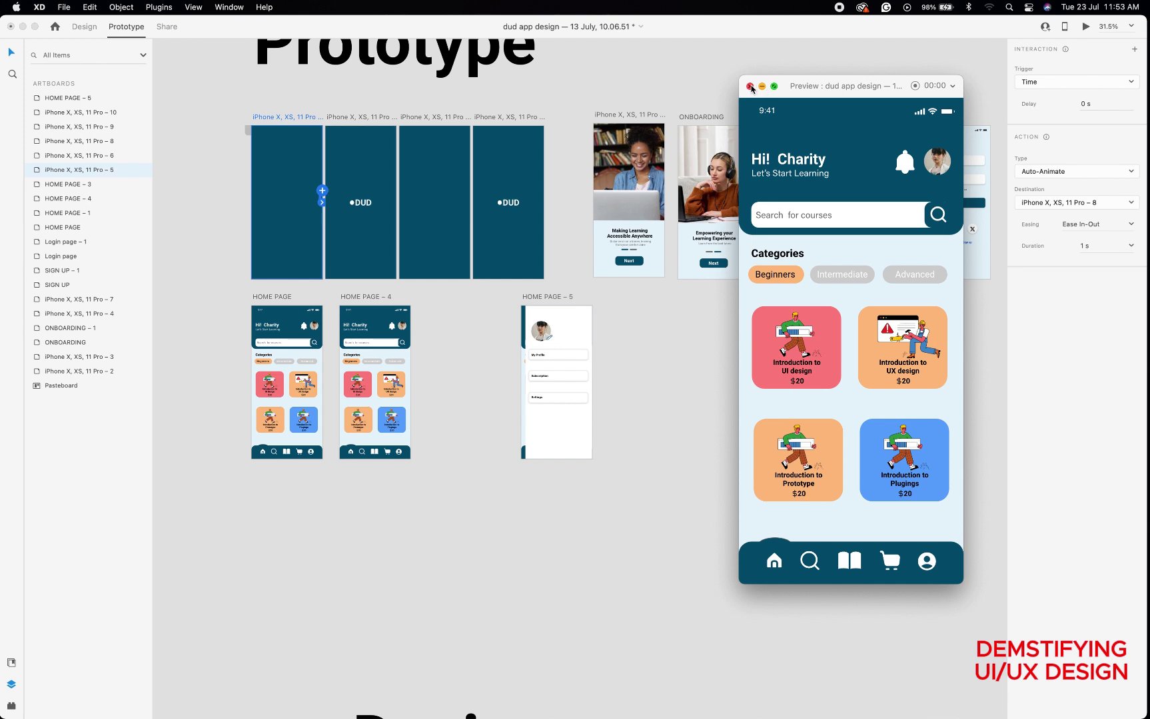
{"action": "left_click", "coordinate": [750, 86]}
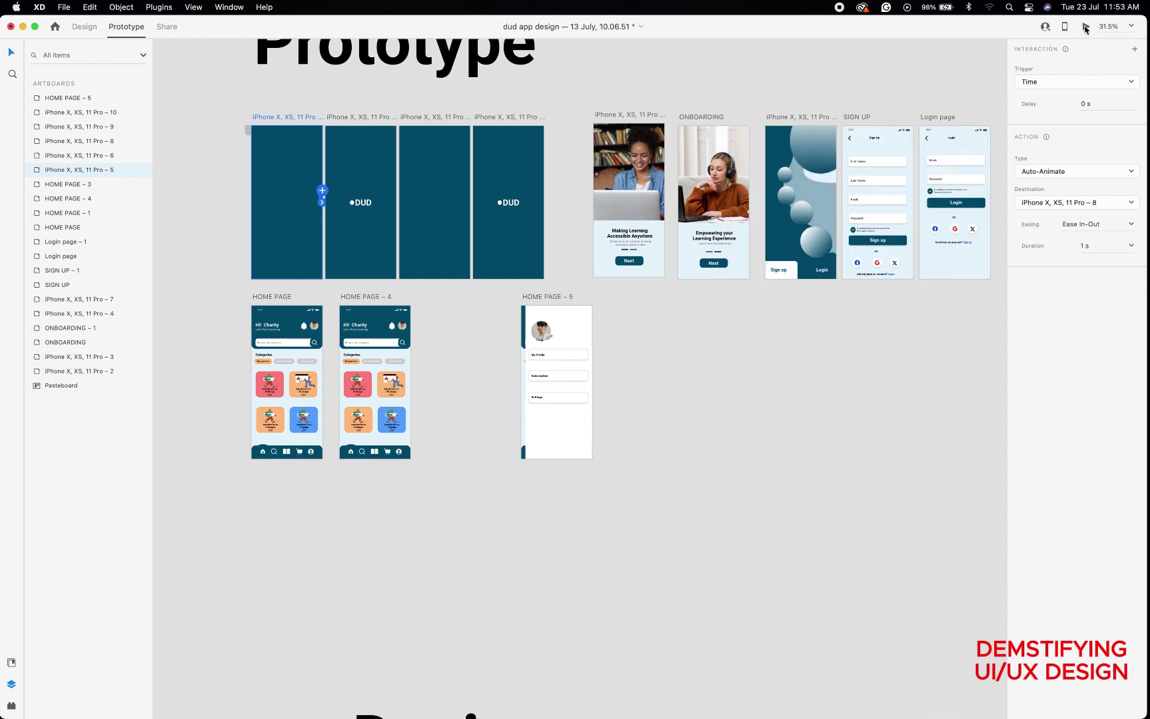
- Restart the preview from the splash artboard and go through onboarding and the Sign Up page to the Login page
{"action": "left_click", "coordinate": [1086, 27]}
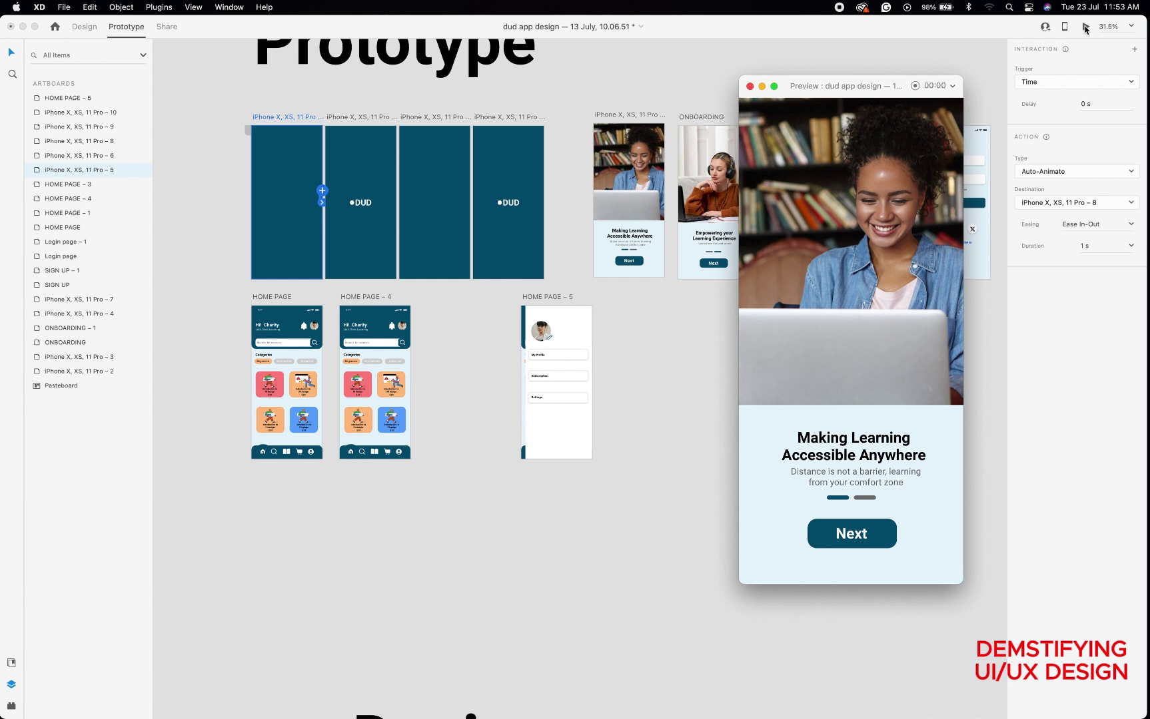
{"action": "left_click", "coordinate": [862, 538]}
{"action": "left_click", "coordinate": [862, 538]}
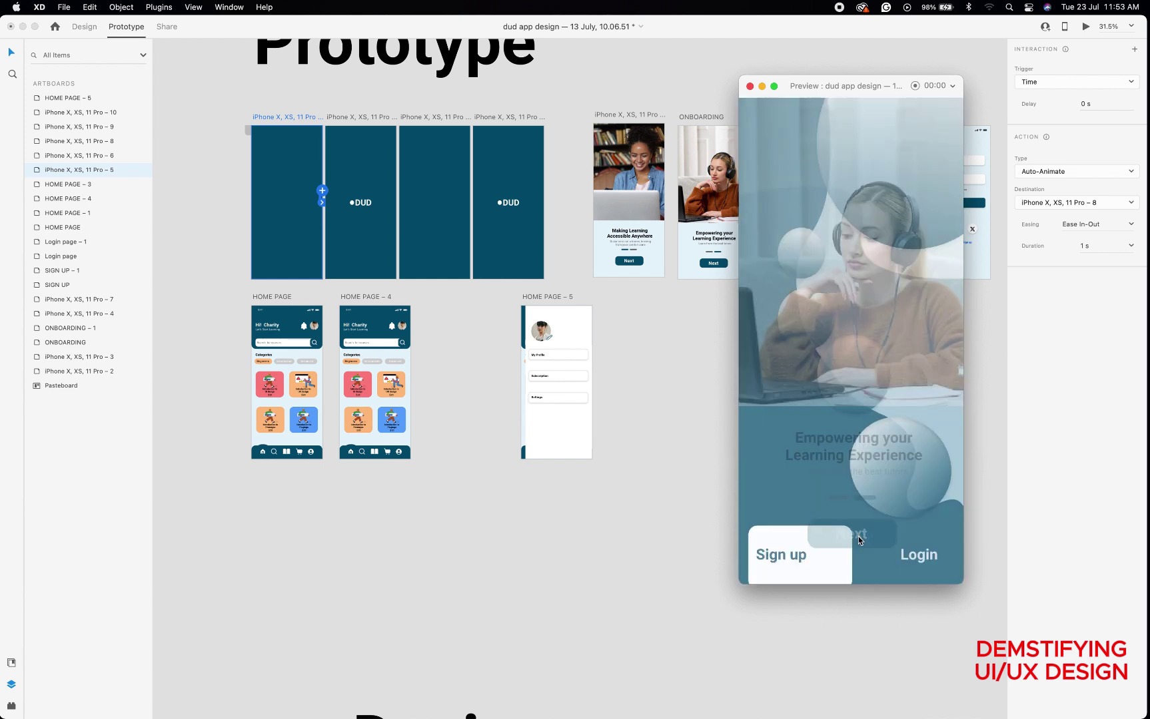
{"action": "left_click", "coordinate": [792, 556]}
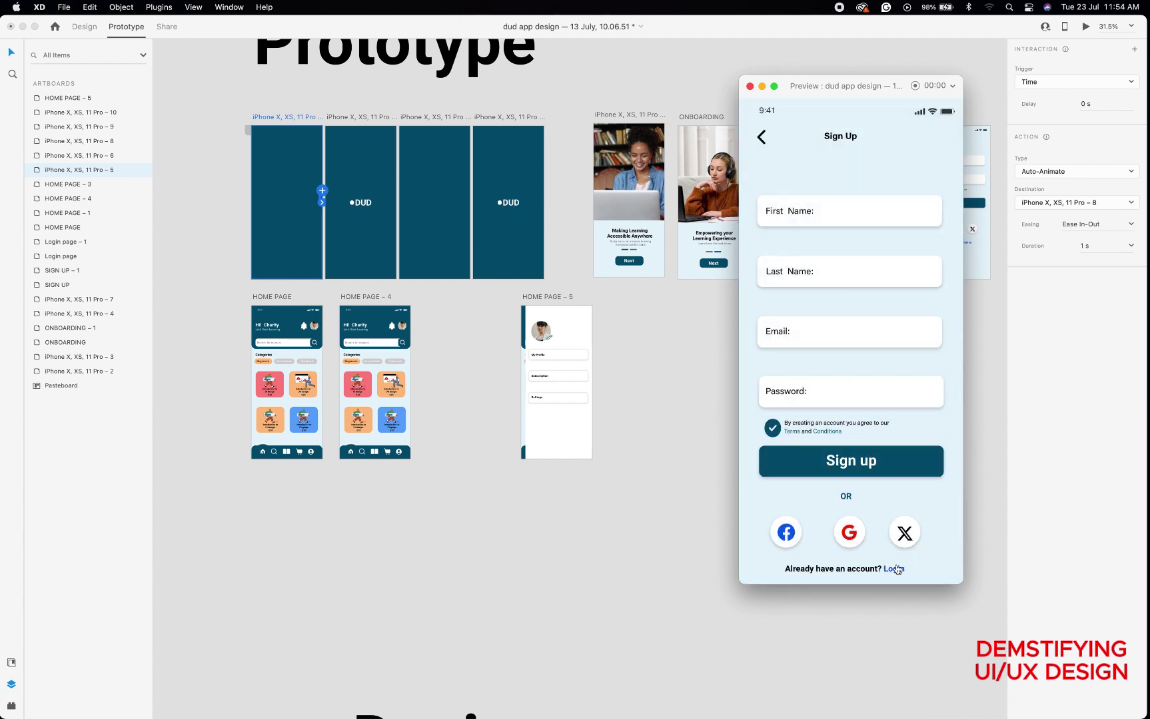
{"action": "left_click", "coordinate": [895, 569]}
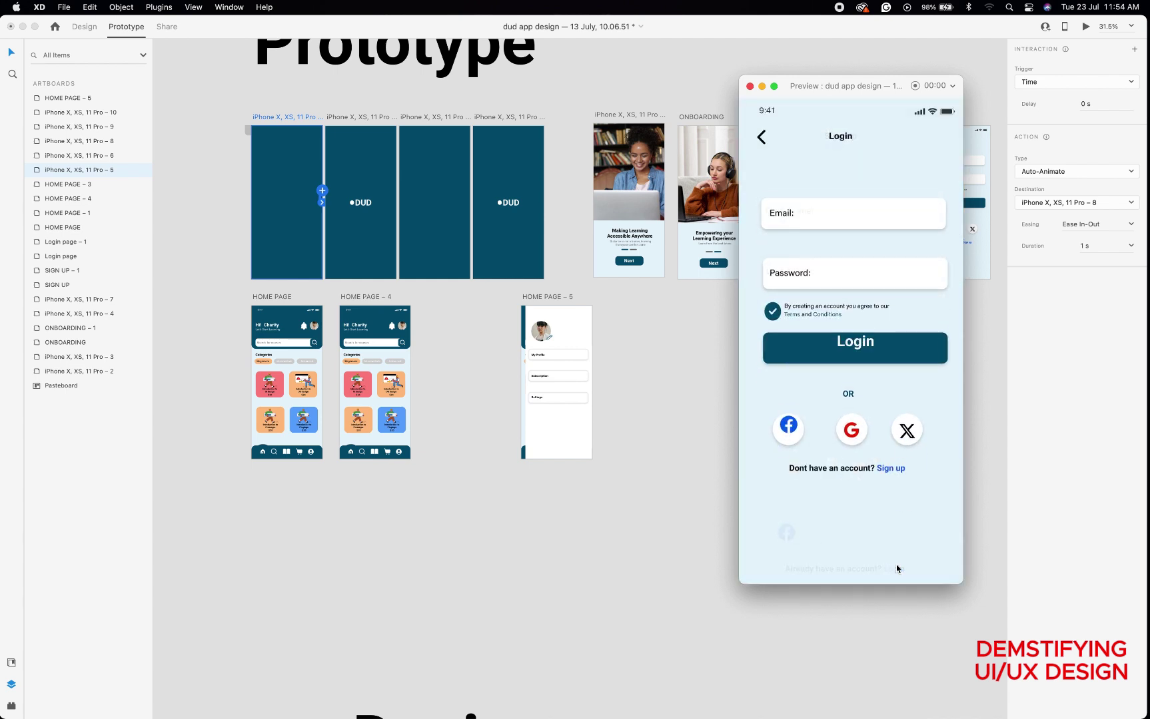
- Continue from the Login page to the home page, test the profile picture links once more, and close the preview
{"action": "left_click", "coordinate": [865, 342]}
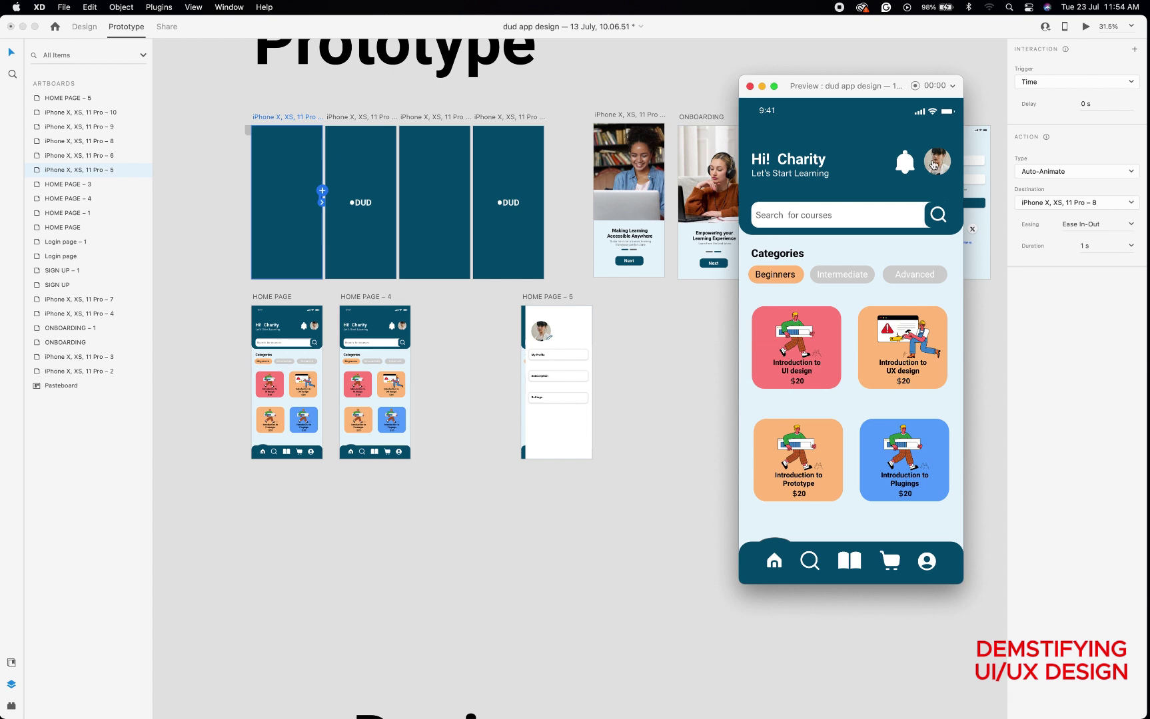
{"action": "left_click", "coordinate": [934, 165]}
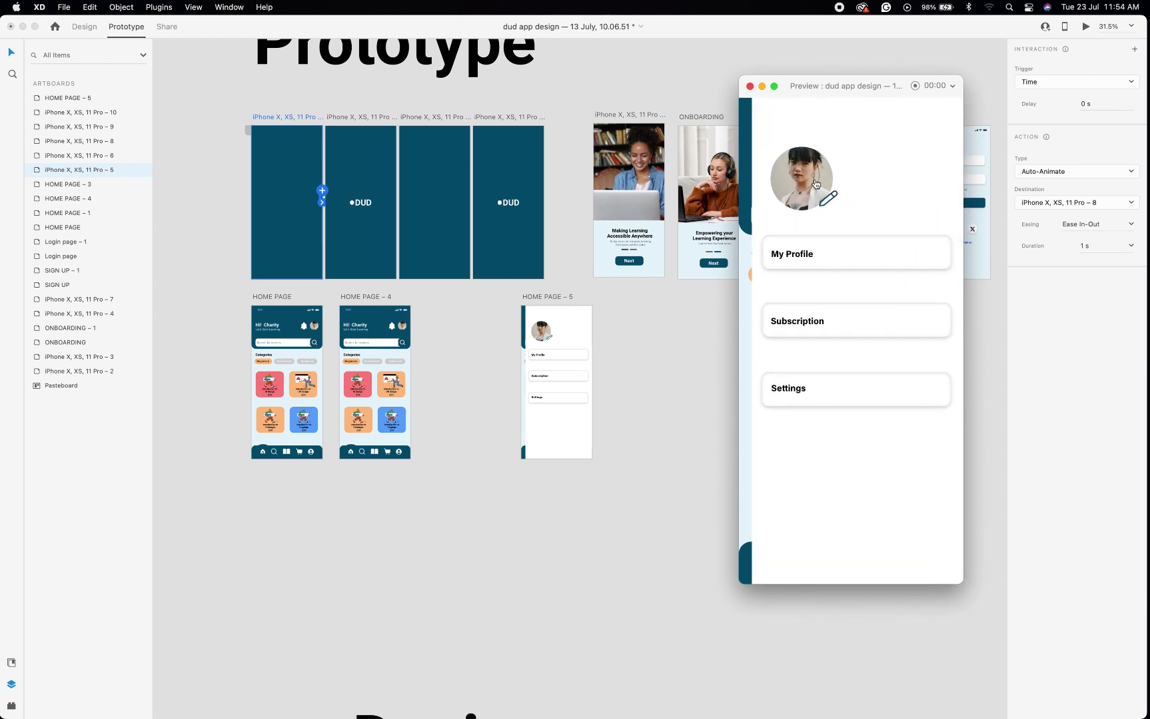
{"action": "left_click", "coordinate": [814, 184]}
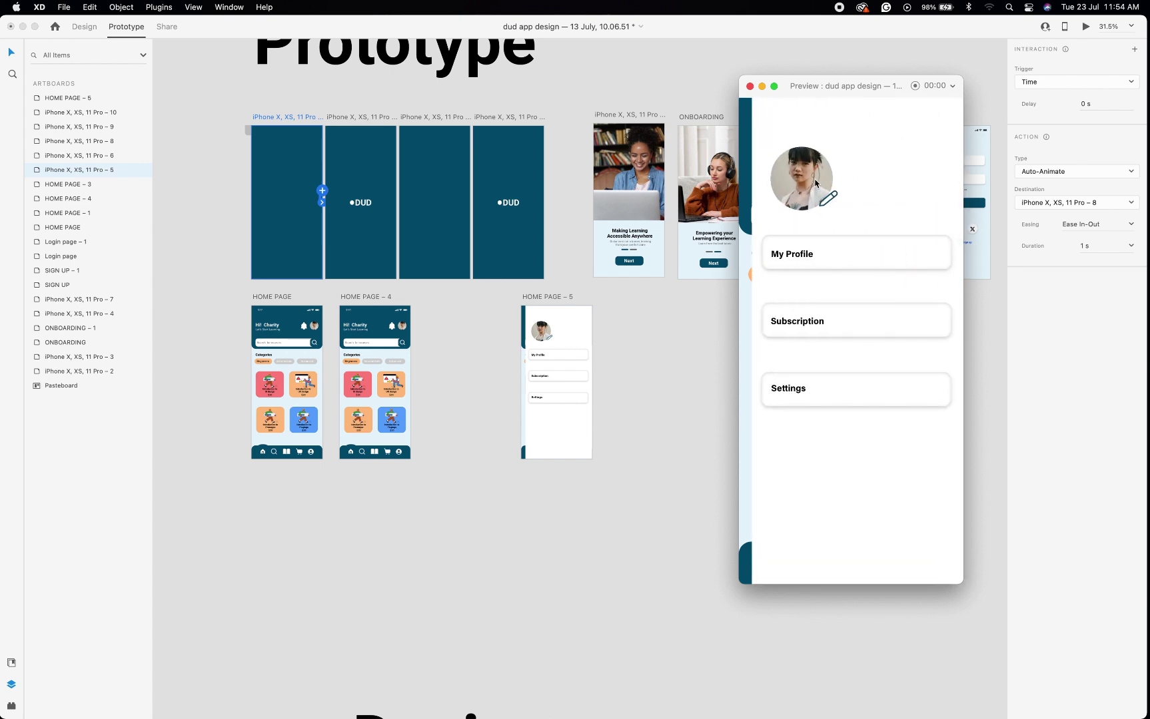
{"action": "left_click", "coordinate": [749, 86]}
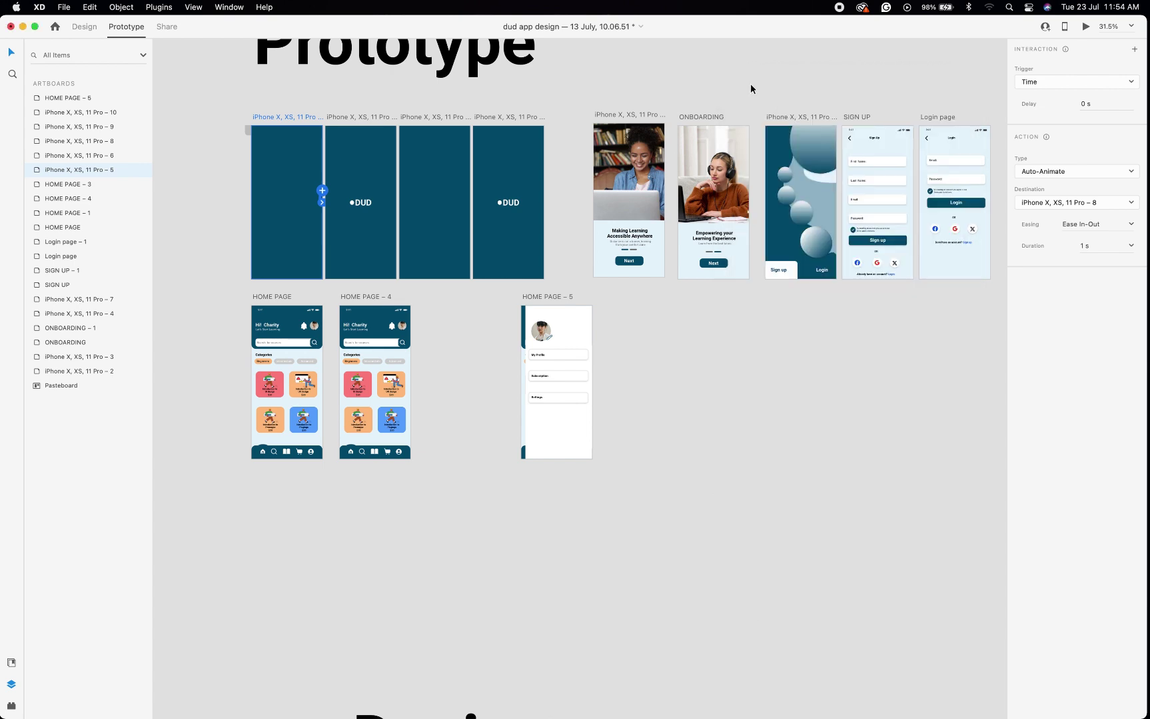